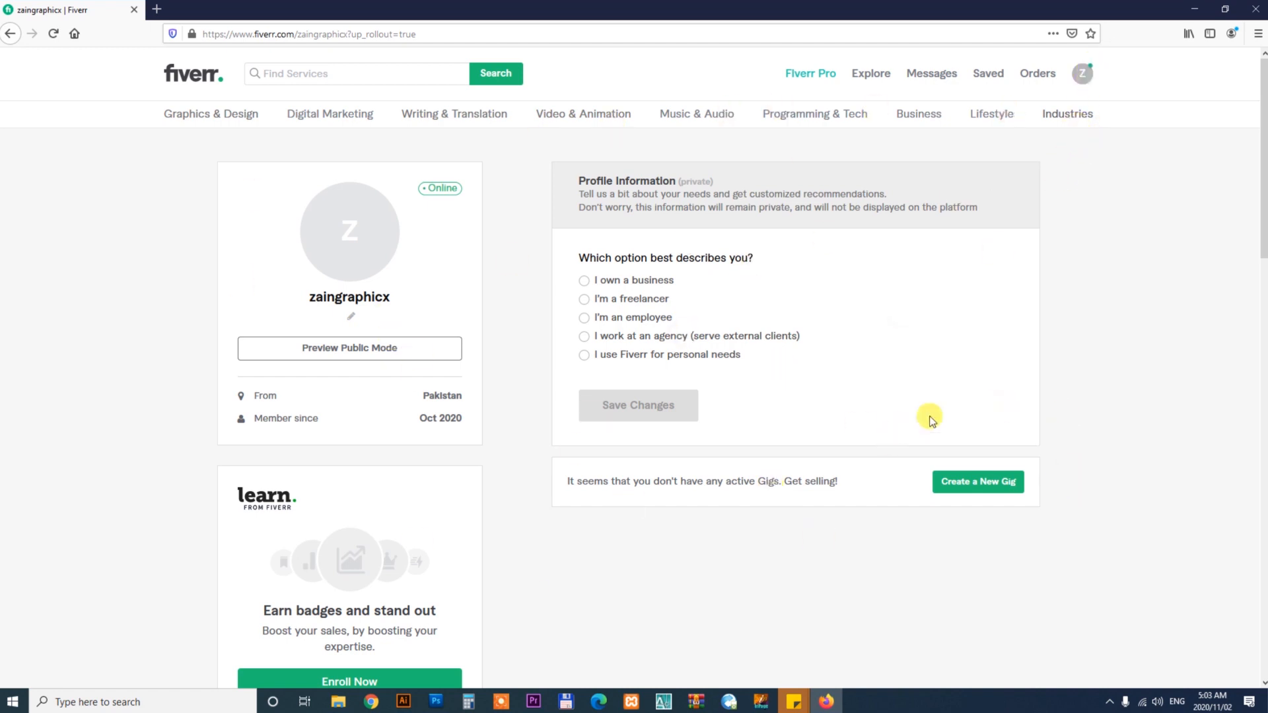
Open the account's profile page and choose "I'm a freelancer" as the option that best describes you
{"action": "left_click", "coordinate": [1081, 75]}
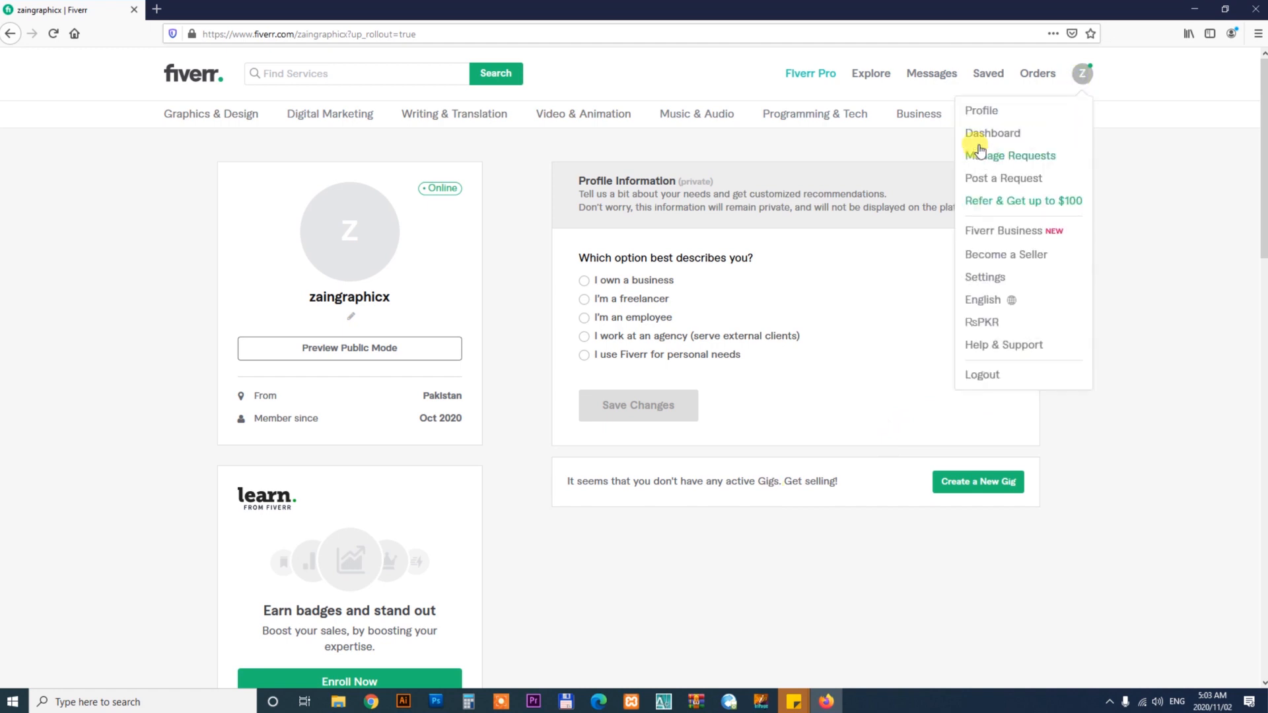
{"action": "left_click", "coordinate": [979, 110]}
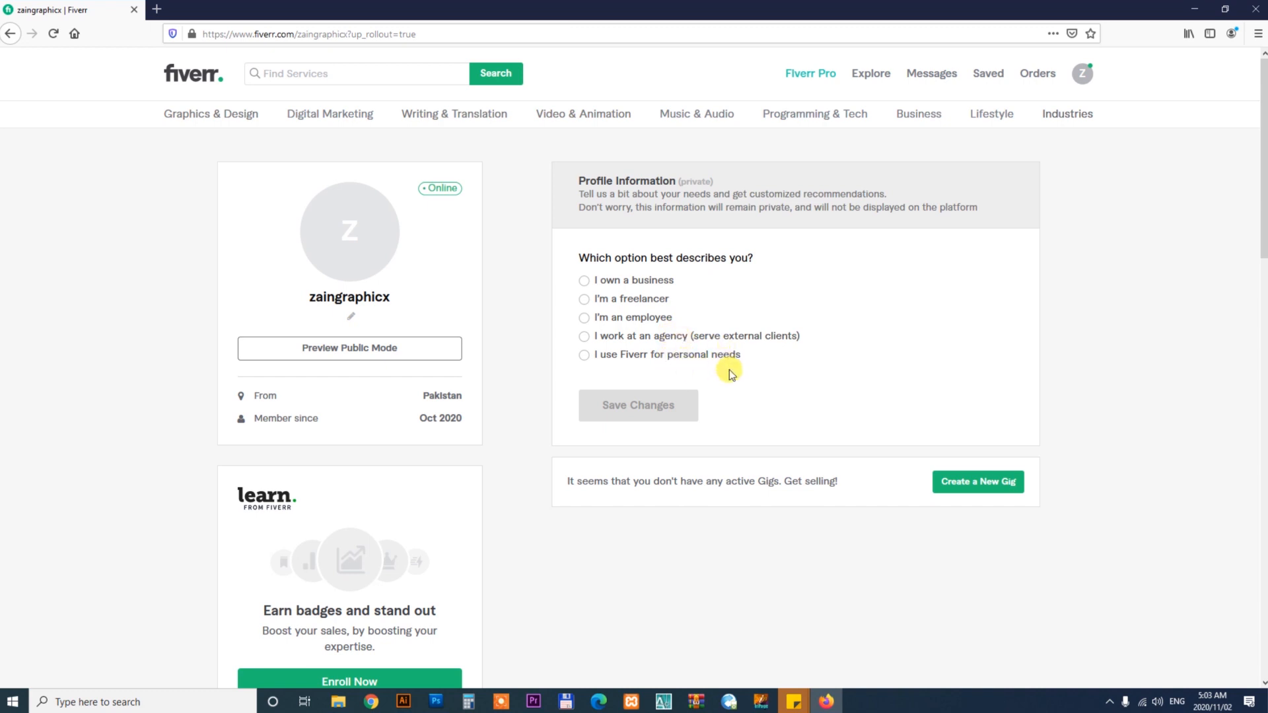
{"action": "left_click", "coordinate": [644, 300]}
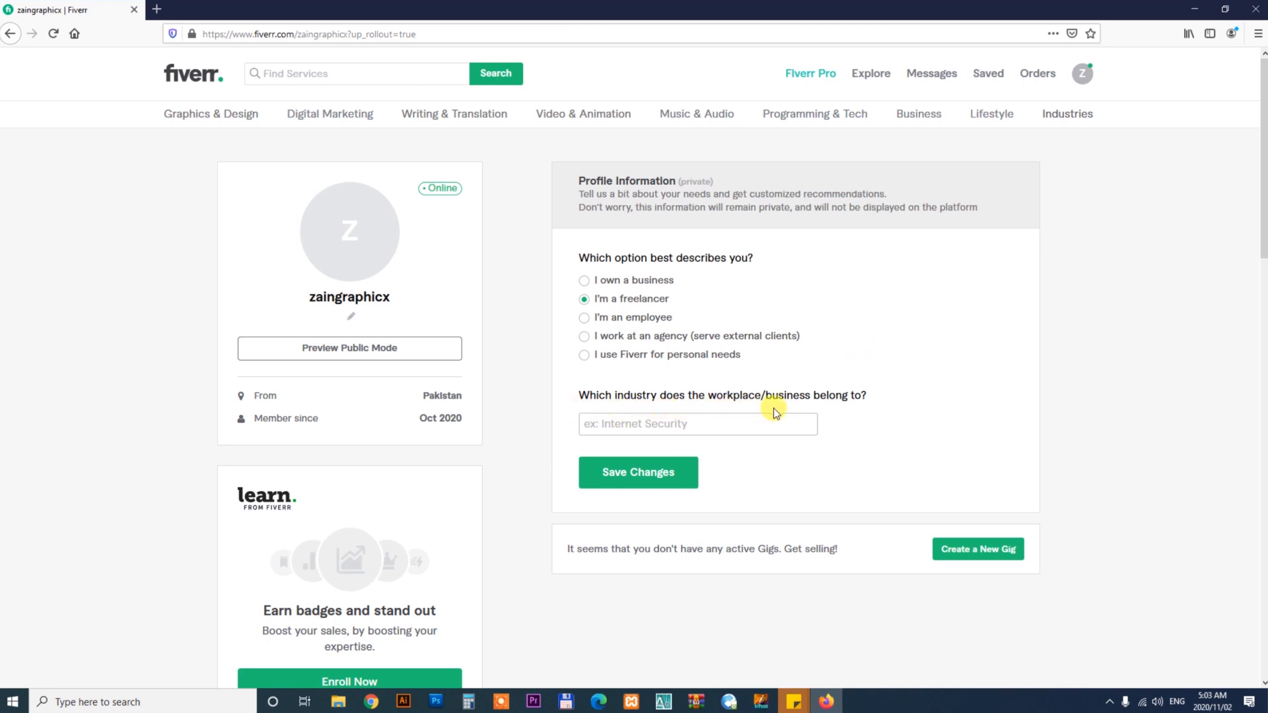
Set the workplace industry to "Advertising, Marketing and PR" and save the profile information
{"action": "left_click", "coordinate": [680, 423]}
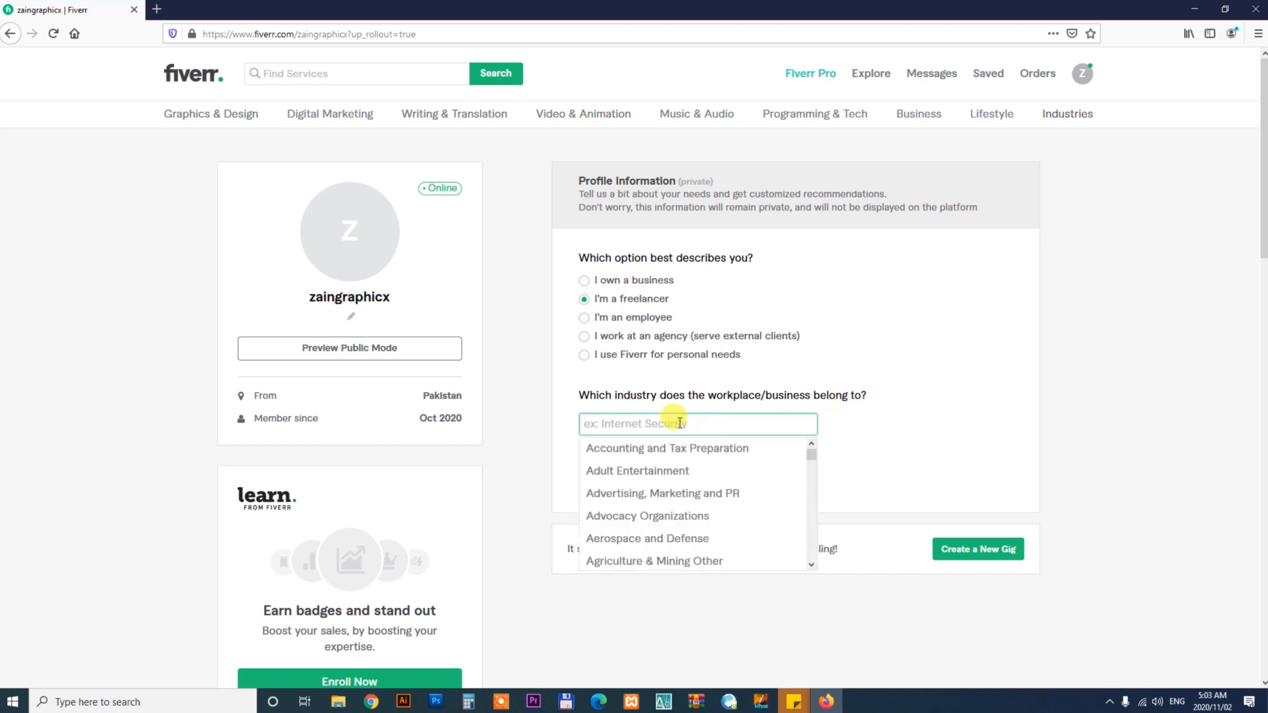
{"action": "scroll", "coordinate": [691, 455], "scroll_direction": "down", "scroll_amount": 2}
{"action": "scroll", "coordinate": [700, 522], "scroll_direction": "up", "scroll_amount": 1}
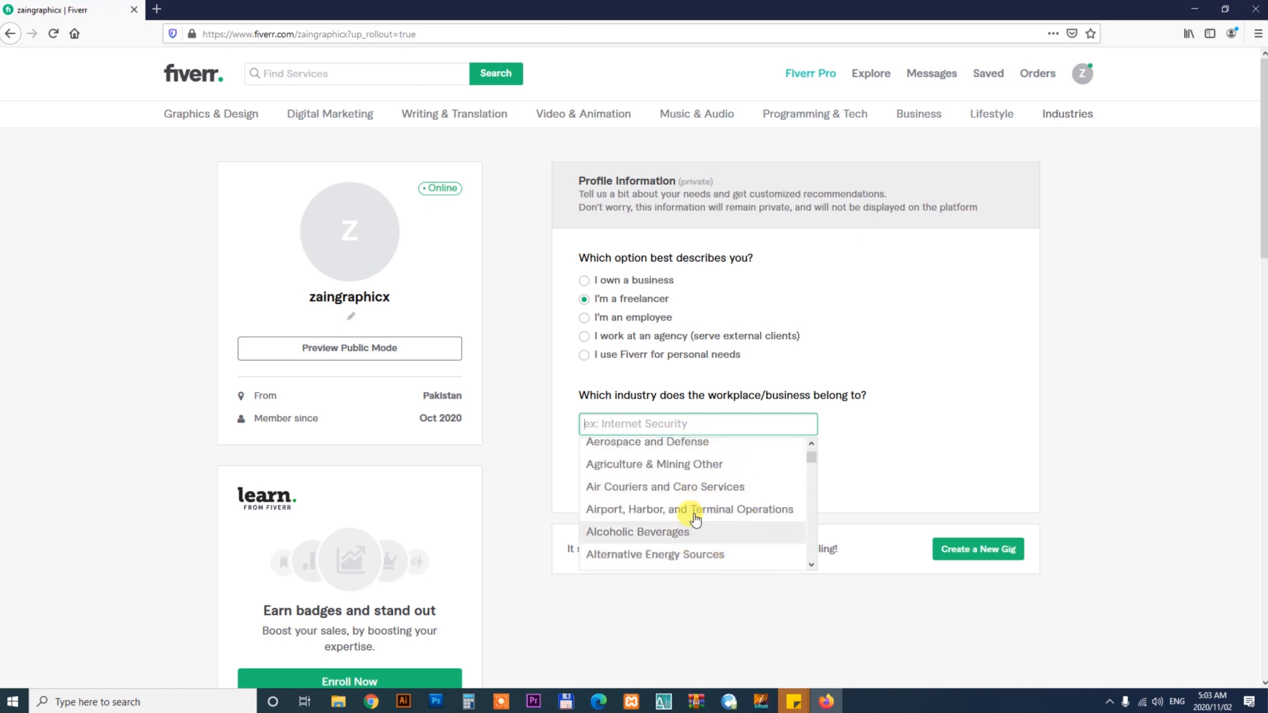
{"action": "scroll", "coordinate": [695, 519], "scroll_direction": "up", "scroll_amount": 2}
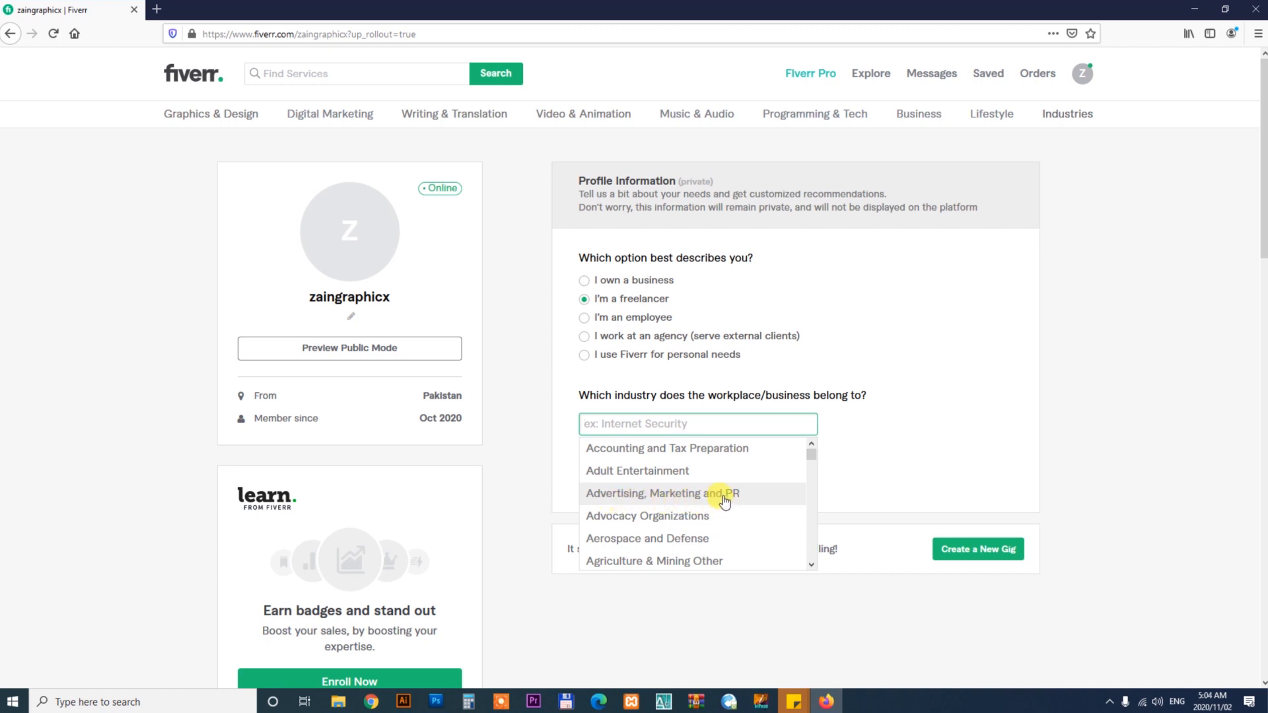
{"action": "scroll", "coordinate": [724, 501], "scroll_direction": "down", "scroll_amount": 5}
{"action": "scroll", "coordinate": [724, 502], "scroll_direction": "down", "scroll_amount": 10}
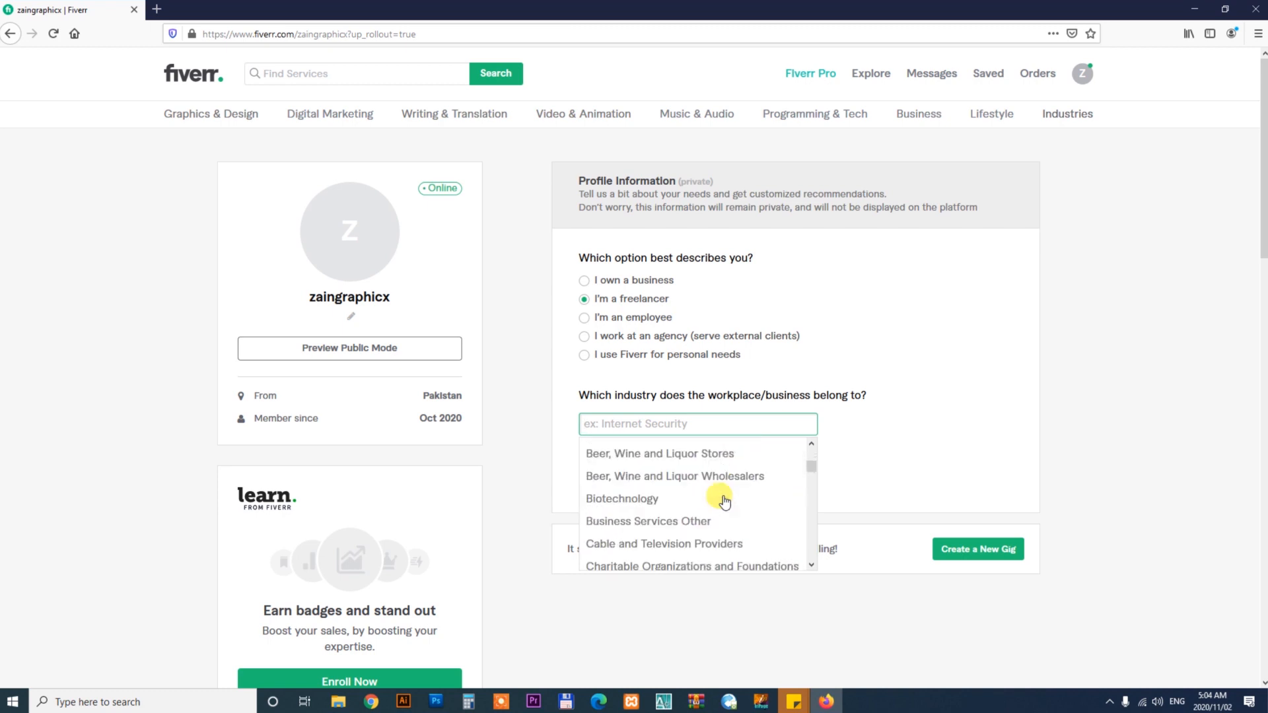
{"action": "scroll", "coordinate": [724, 502], "scroll_direction": "down", "scroll_amount": 8}
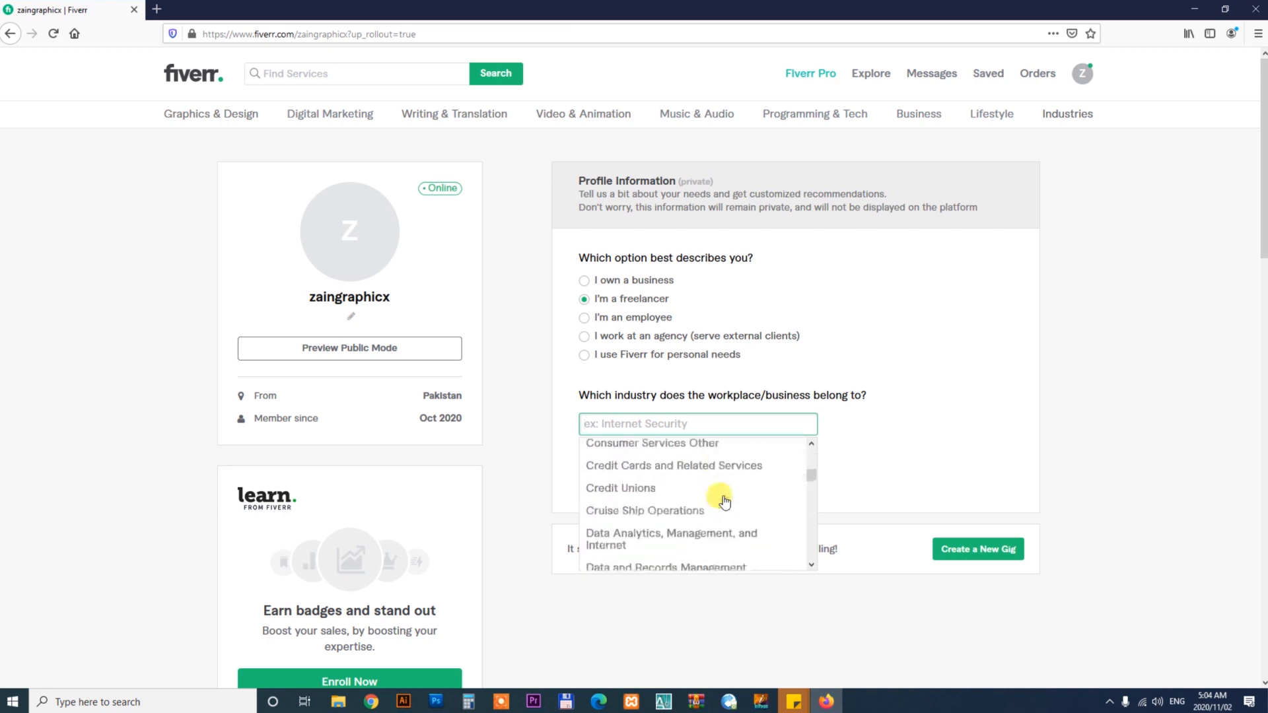
{"action": "scroll", "coordinate": [725, 501], "scroll_direction": "down", "scroll_amount": 3}
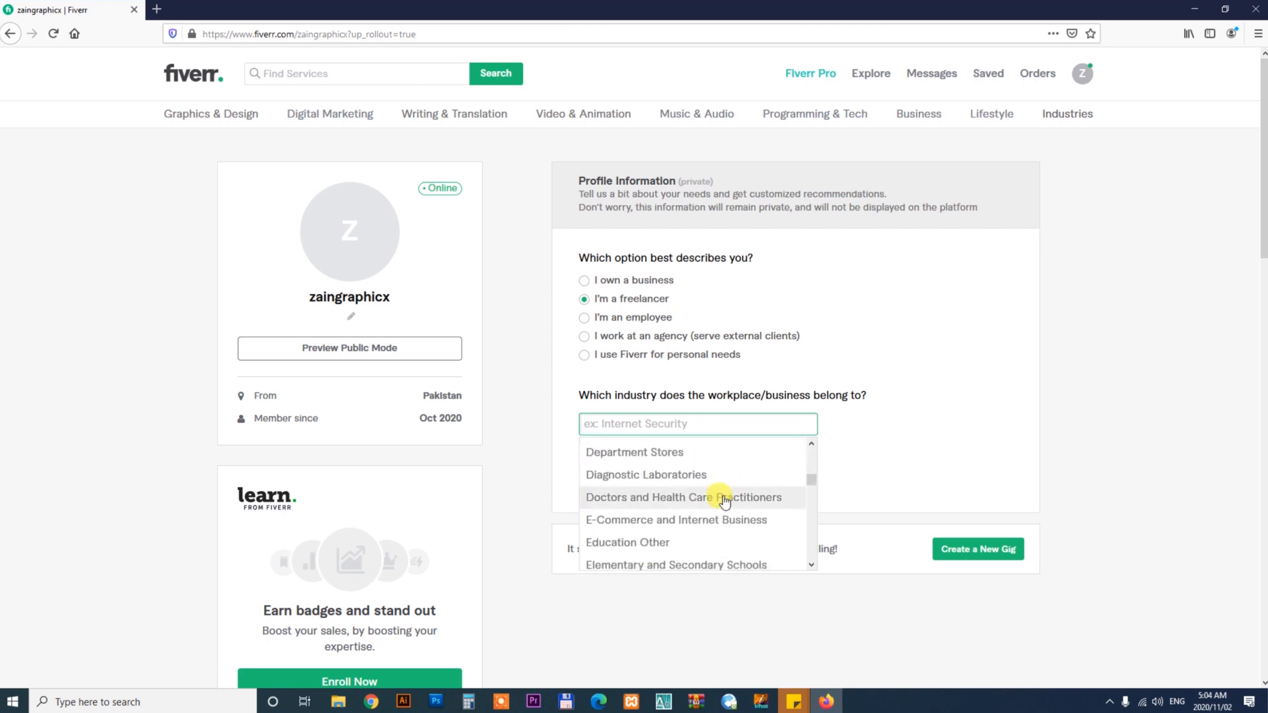
{"action": "scroll", "coordinate": [724, 502], "scroll_direction": "up", "scroll_amount": 20}
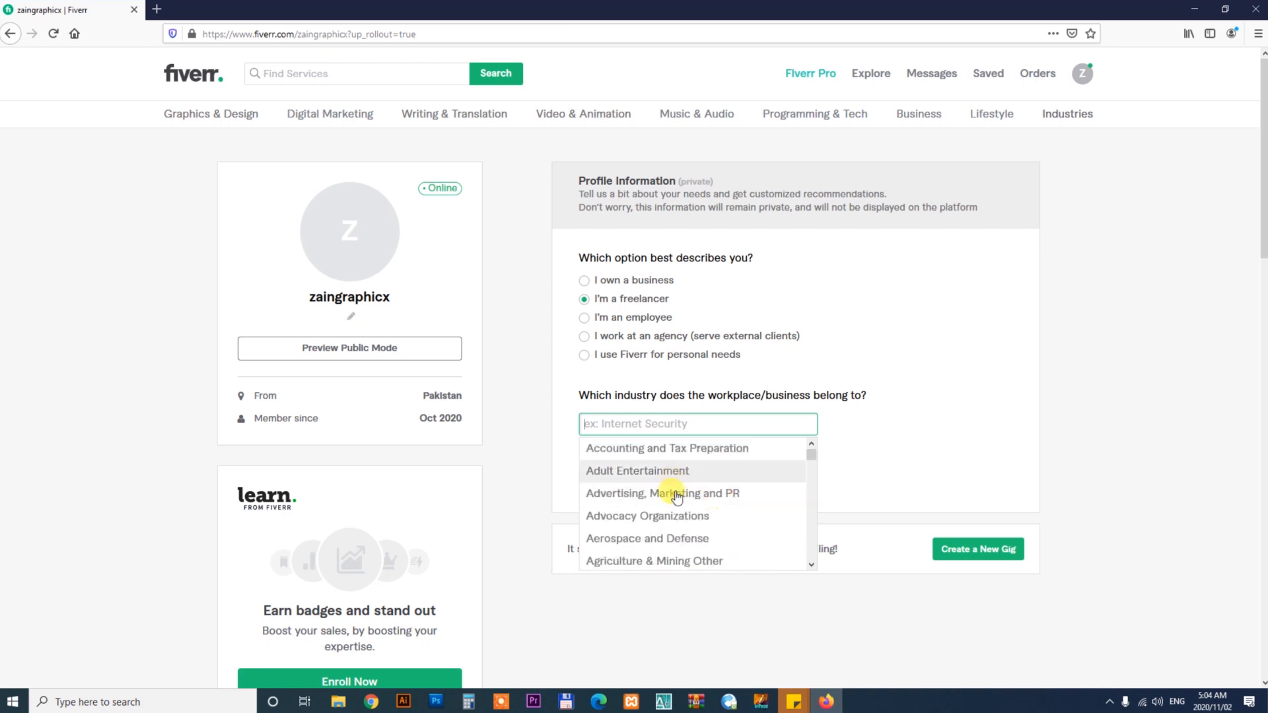
{"action": "left_click", "coordinate": [681, 500]}
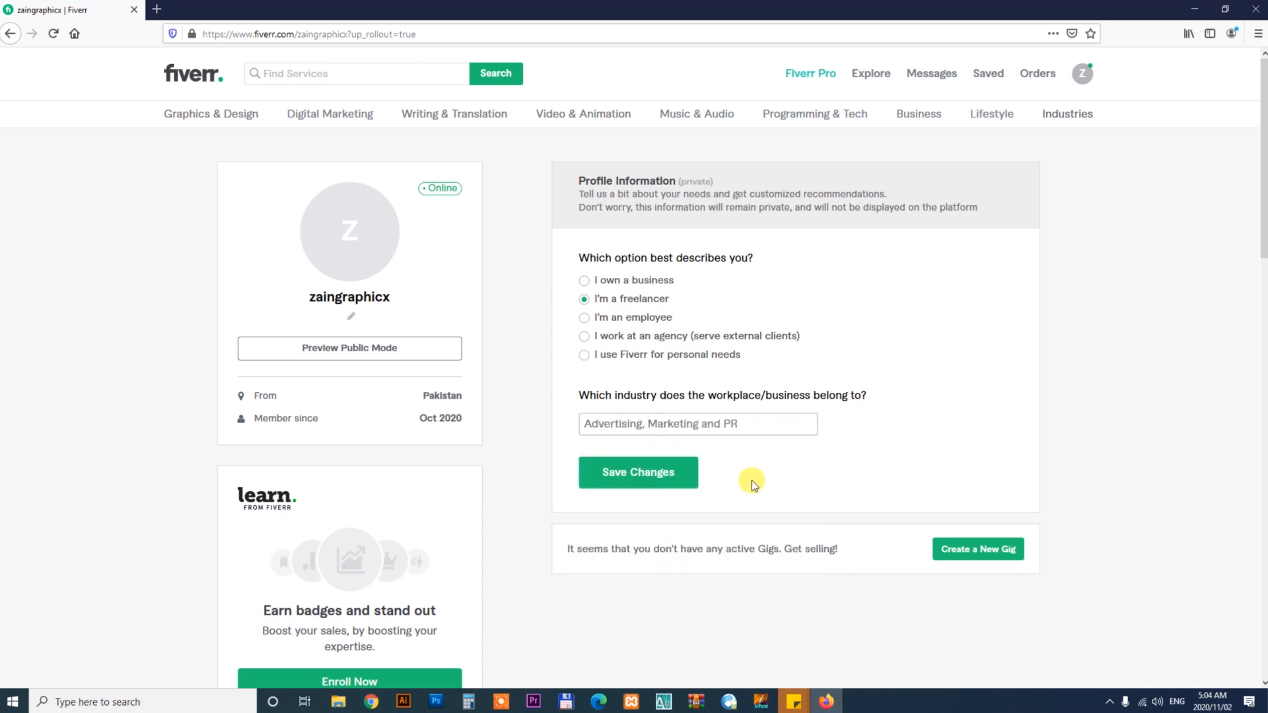
{"action": "left_click", "coordinate": [668, 480]}
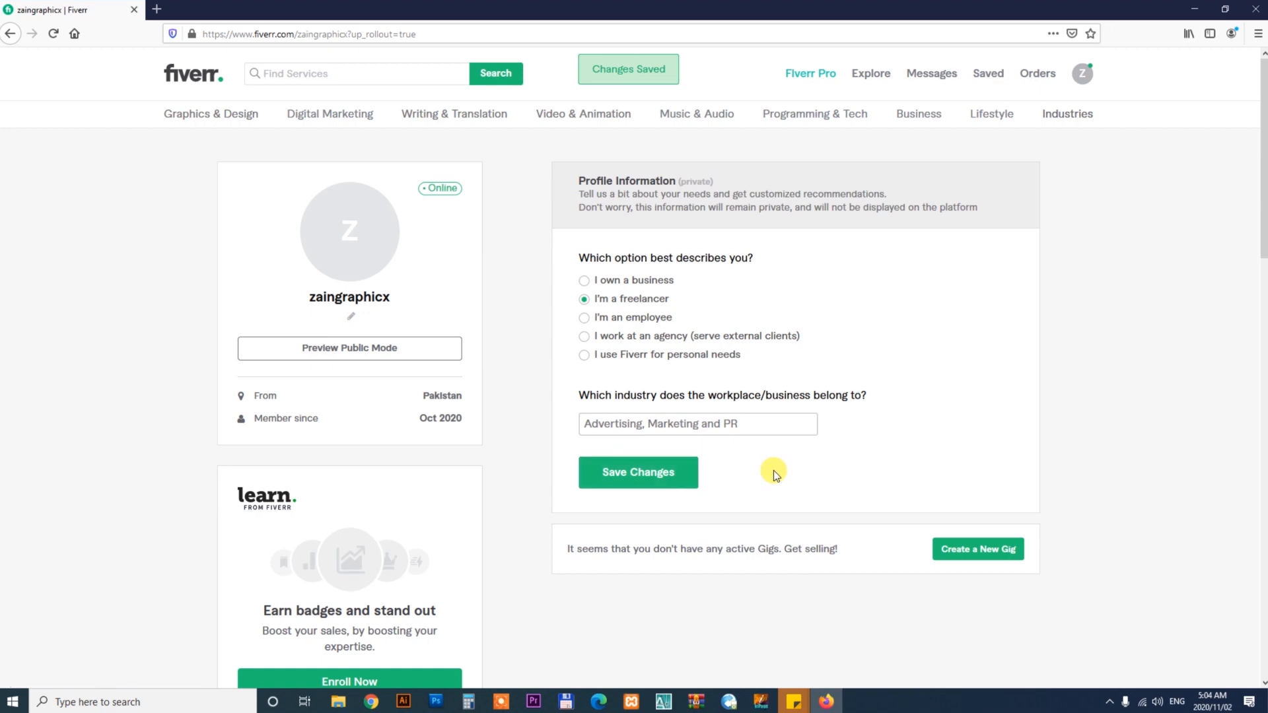
Look through the profile page's learning, description, languages, linked accounts, skills and education sections
{"action": "scroll", "coordinate": [498, 457], "scroll_direction": "down", "scroll_amount": 3}
{"action": "scroll", "coordinate": [498, 457], "scroll_direction": "down", "scroll_amount": 2}
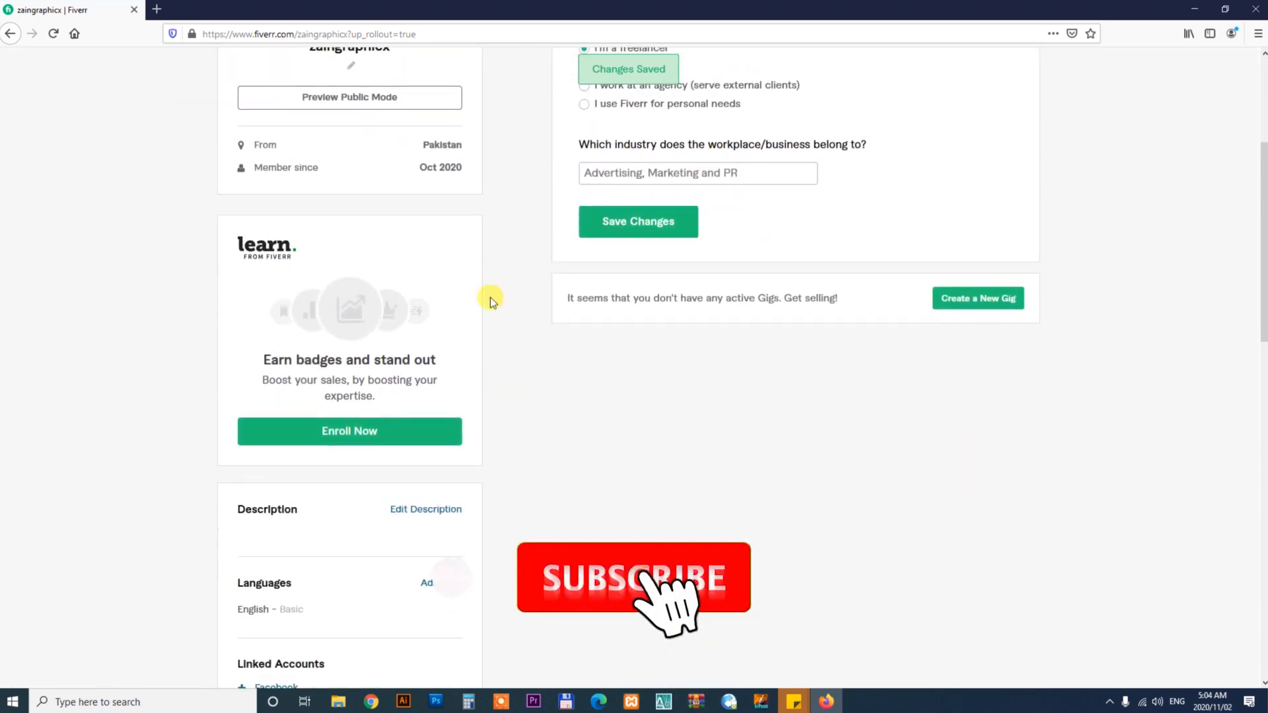
{"action": "scroll", "coordinate": [510, 370], "scroll_direction": "up", "scroll_amount": 5}
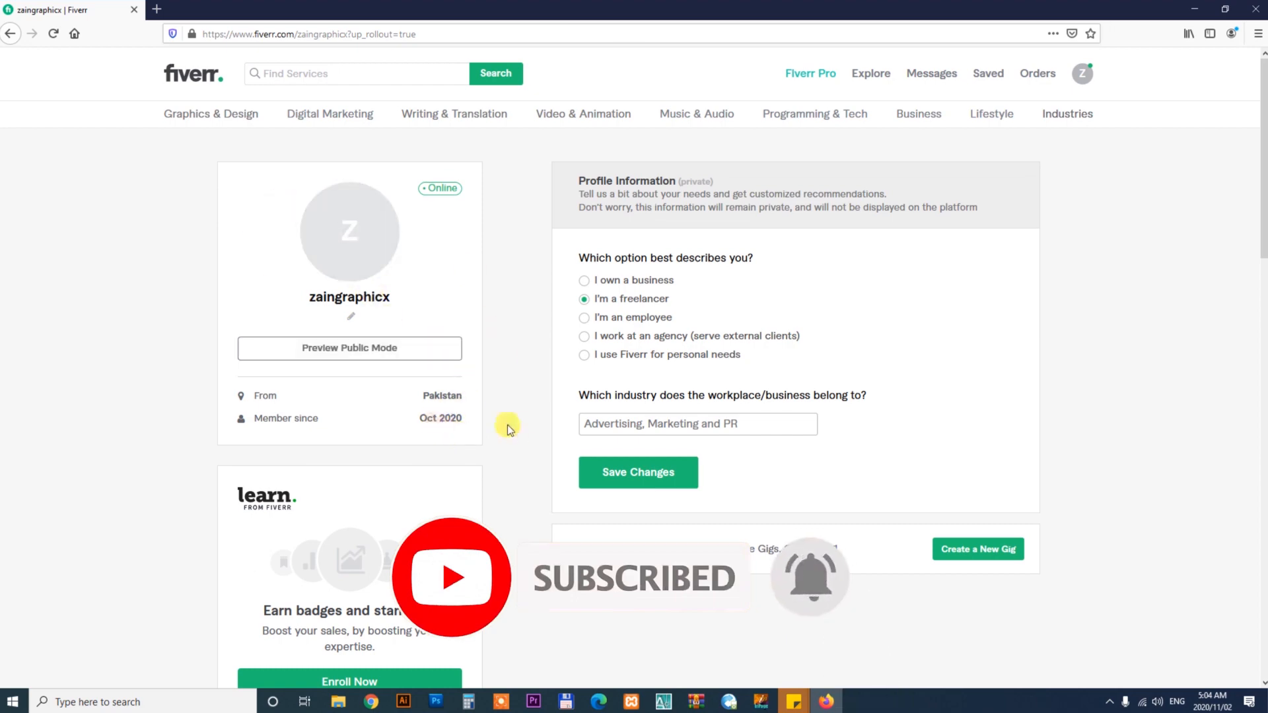
{"action": "scroll", "coordinate": [510, 426], "scroll_direction": "down", "scroll_amount": 7}
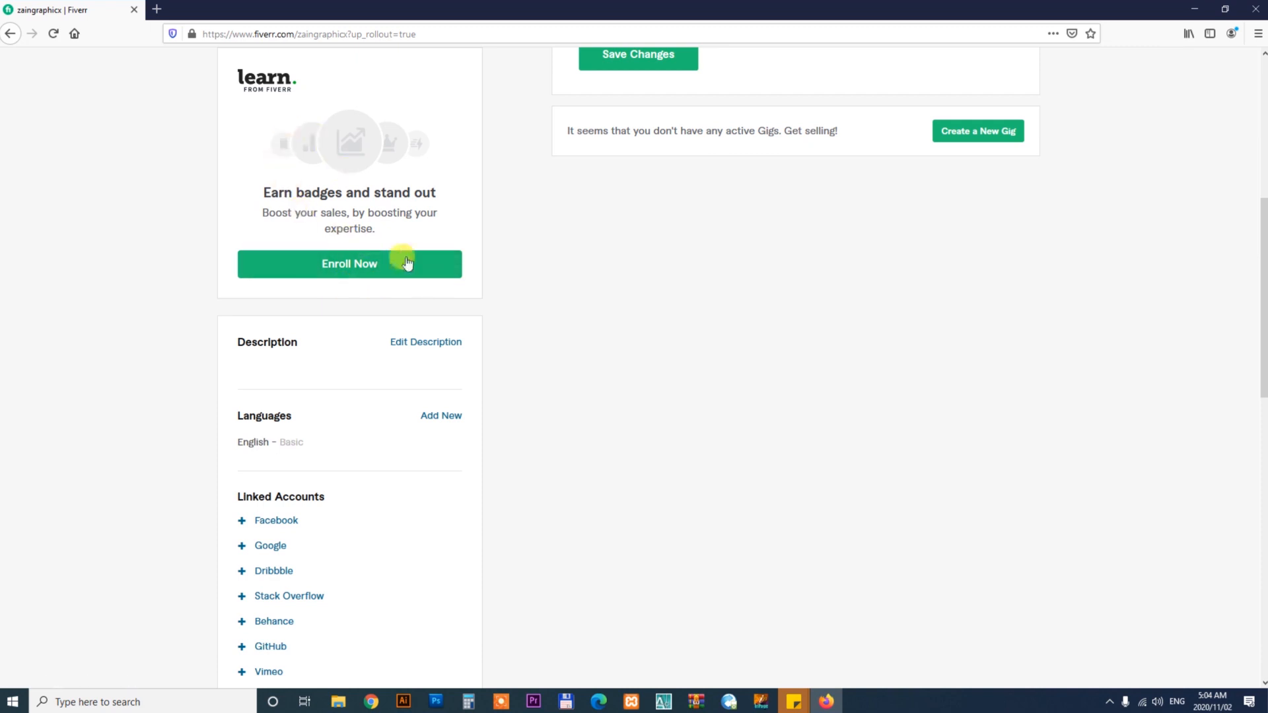
{"action": "scroll", "coordinate": [487, 275], "scroll_direction": "up", "scroll_amount": 5}
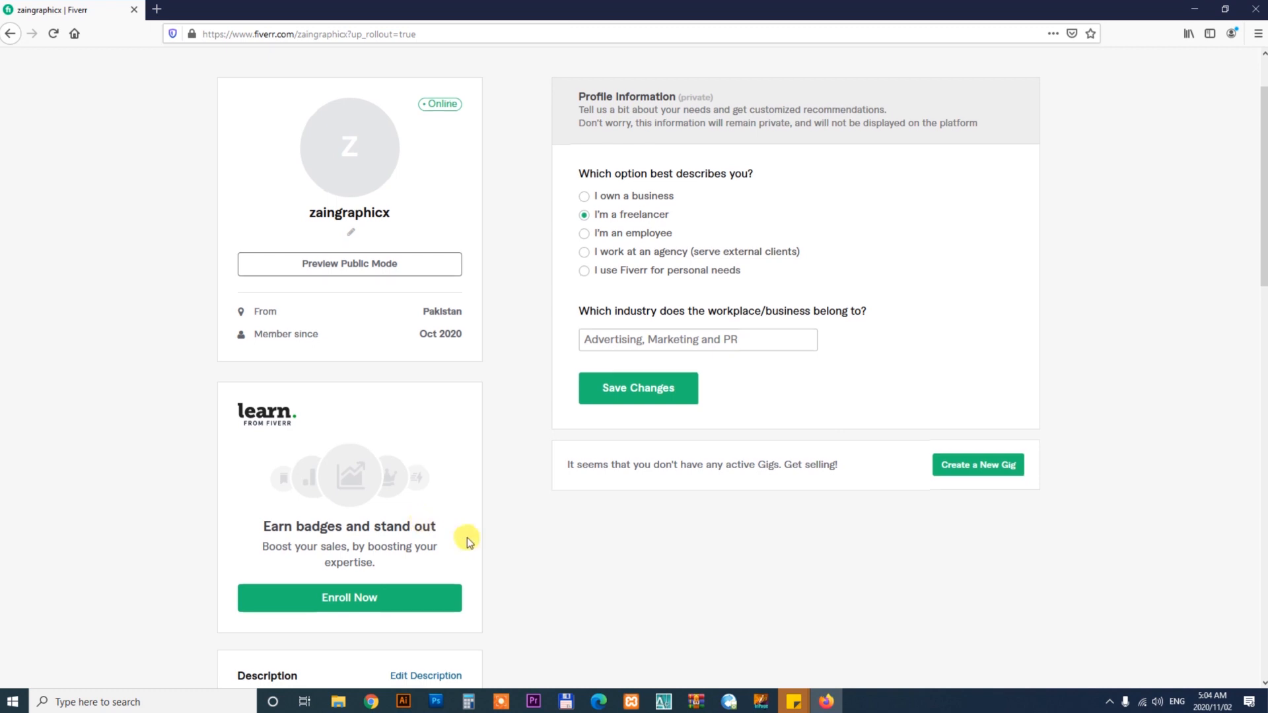
{"action": "scroll", "coordinate": [466, 538], "scroll_direction": "down", "scroll_amount": 4}
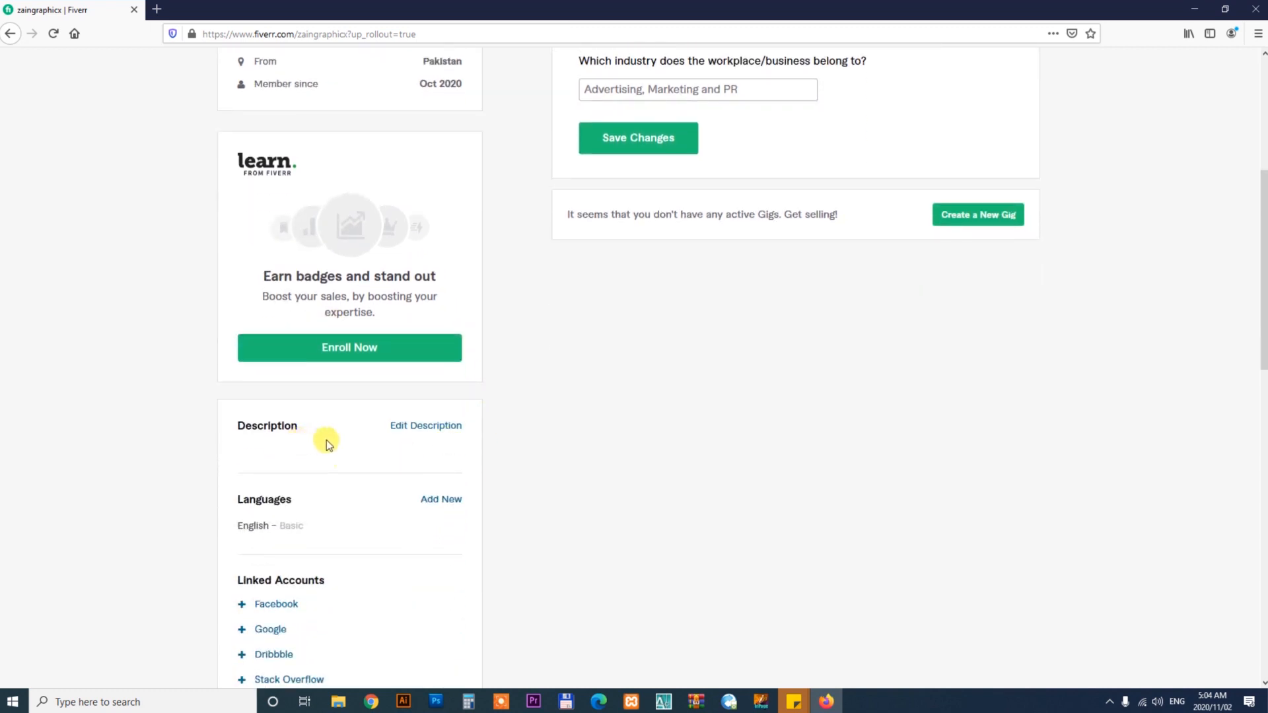
{"action": "scroll", "coordinate": [452, 565], "scroll_direction": "down", "scroll_amount": 1}
{"action": "scroll", "coordinate": [451, 565], "scroll_direction": "down", "scroll_amount": 9}
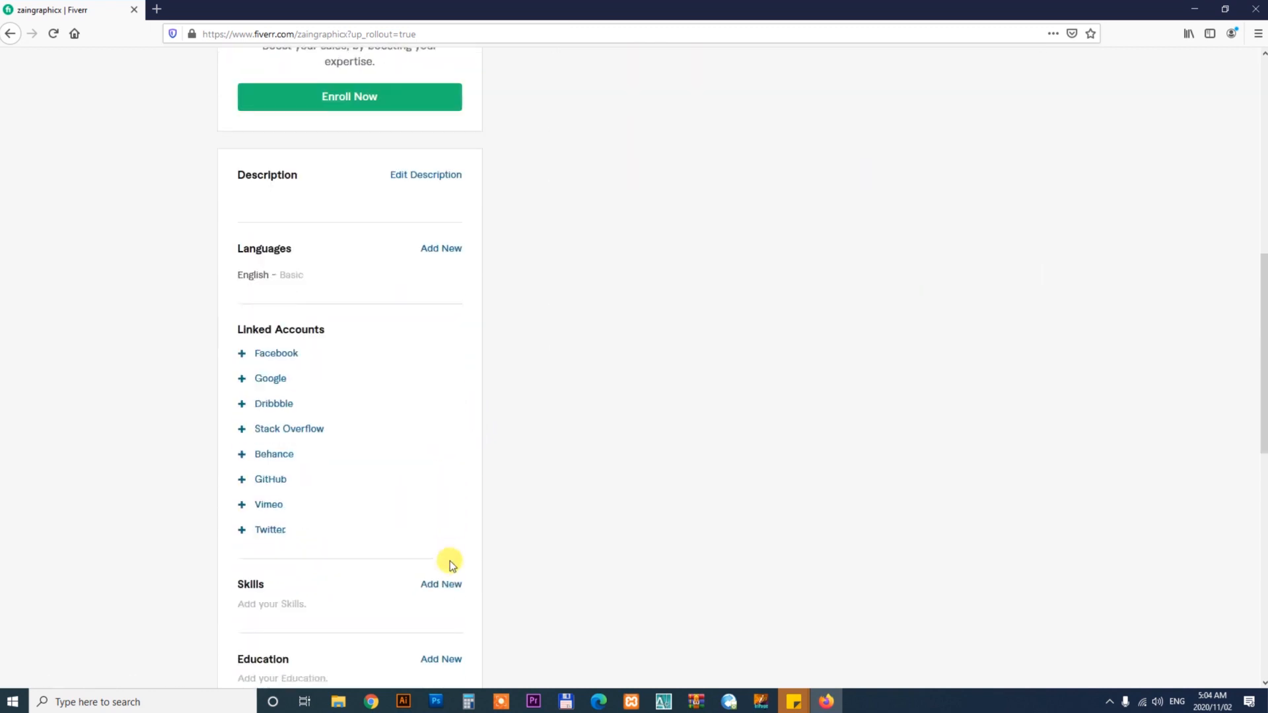
{"action": "scroll", "coordinate": [451, 565], "scroll_direction": "up", "scroll_amount": 15}
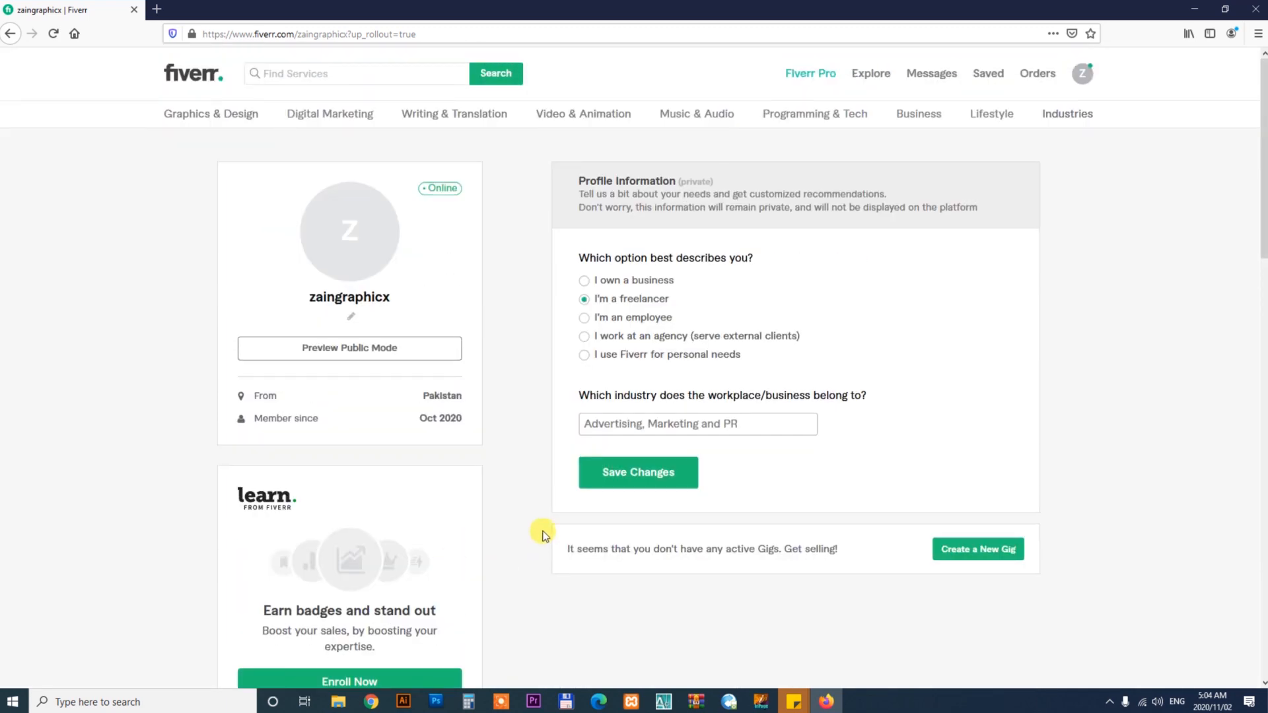
{"action": "left_click", "coordinate": [991, 551]}
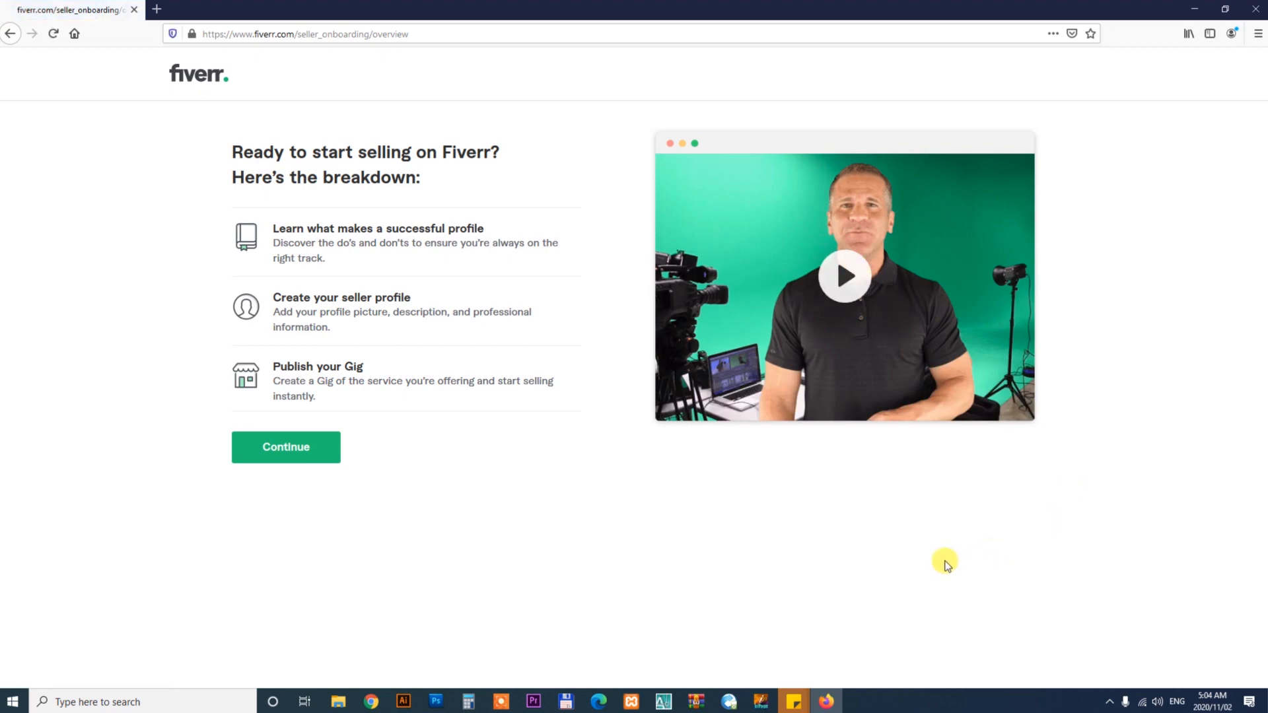
{"action": "left_click", "coordinate": [9, 34]}
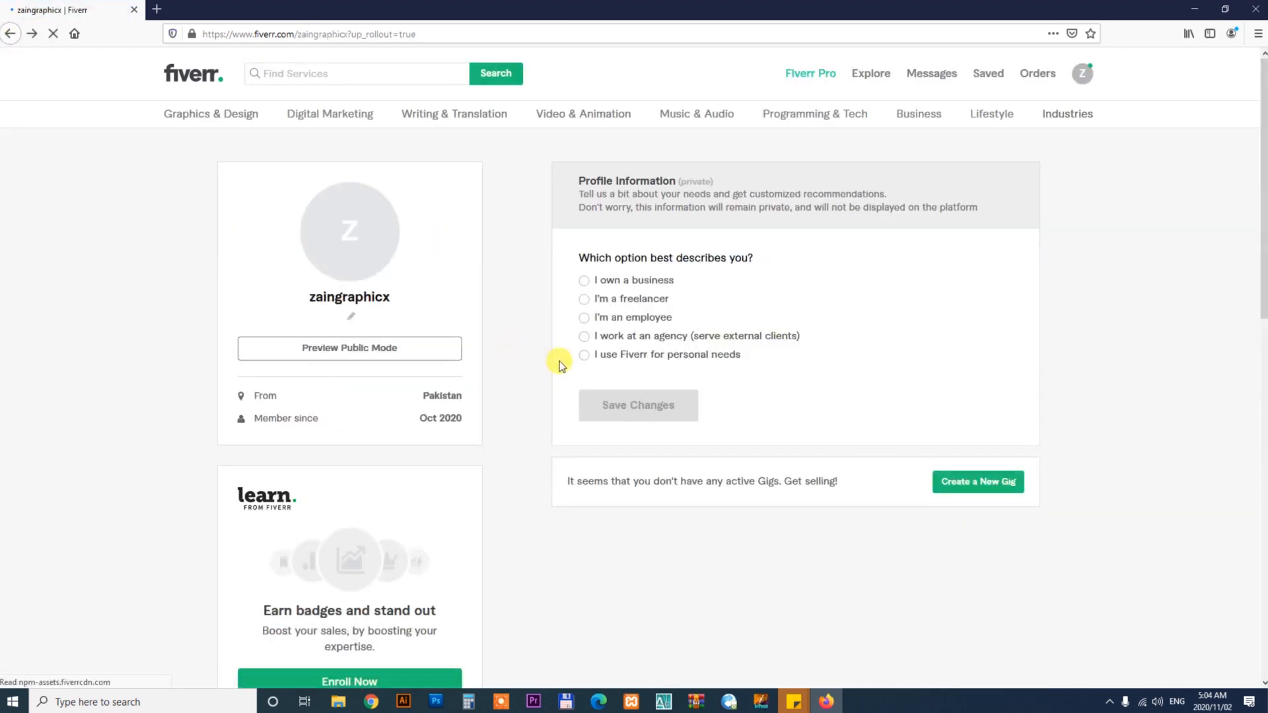
{"action": "scroll", "coordinate": [458, 415], "scroll_direction": "down", "scroll_amount": 3}
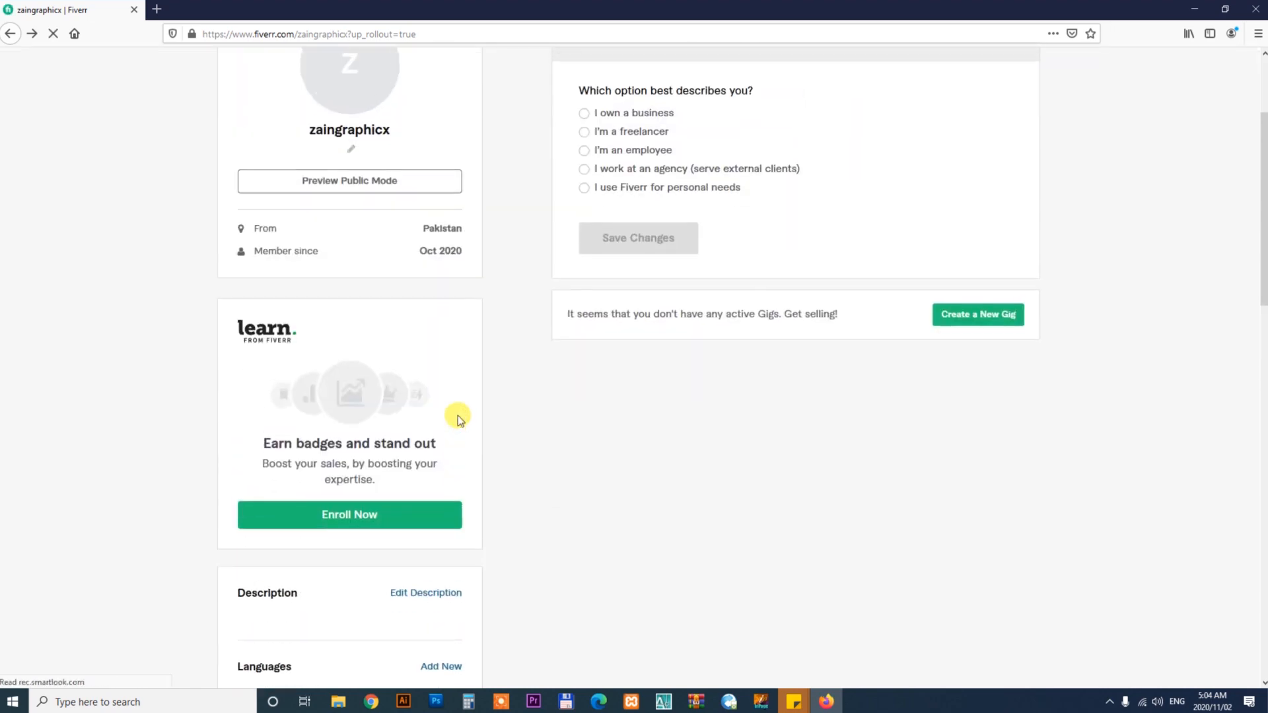
{"action": "scroll", "coordinate": [457, 415], "scroll_direction": "down", "scroll_amount": 12}
{"action": "scroll", "coordinate": [458, 415], "scroll_direction": "up", "scroll_amount": 7}
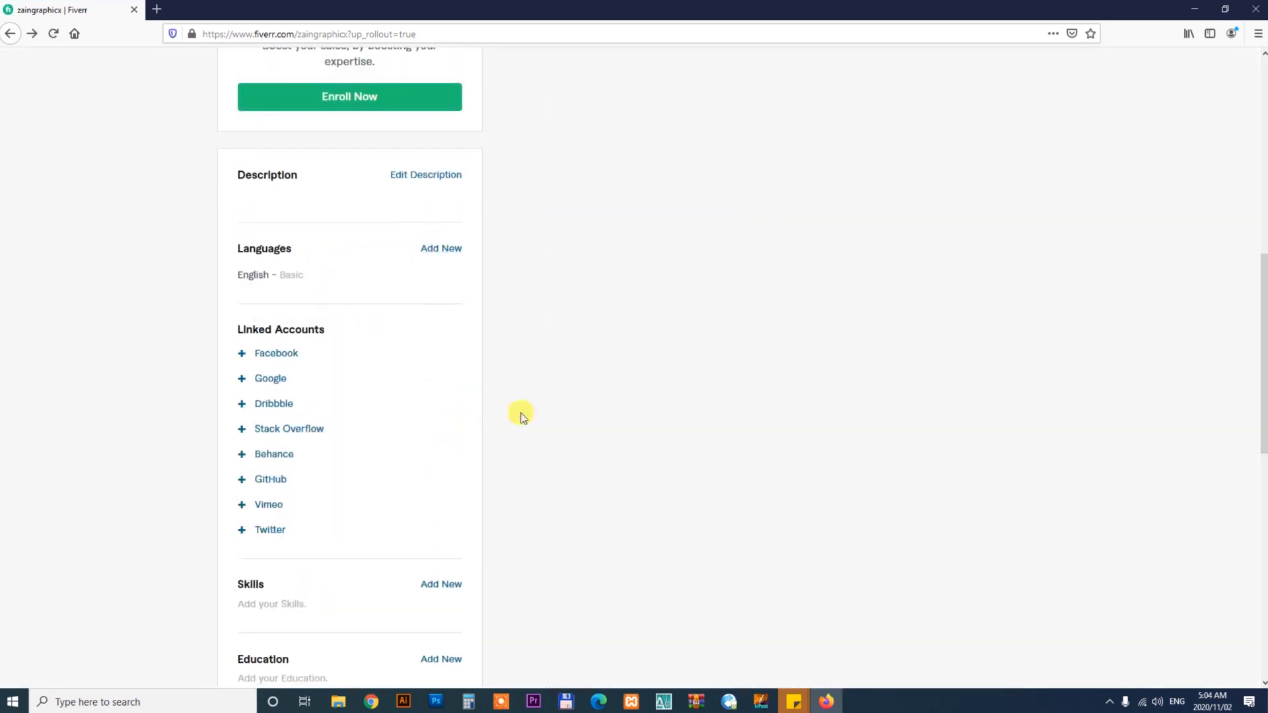
{"action": "scroll", "coordinate": [521, 416], "scroll_direction": "up", "scroll_amount": 9}
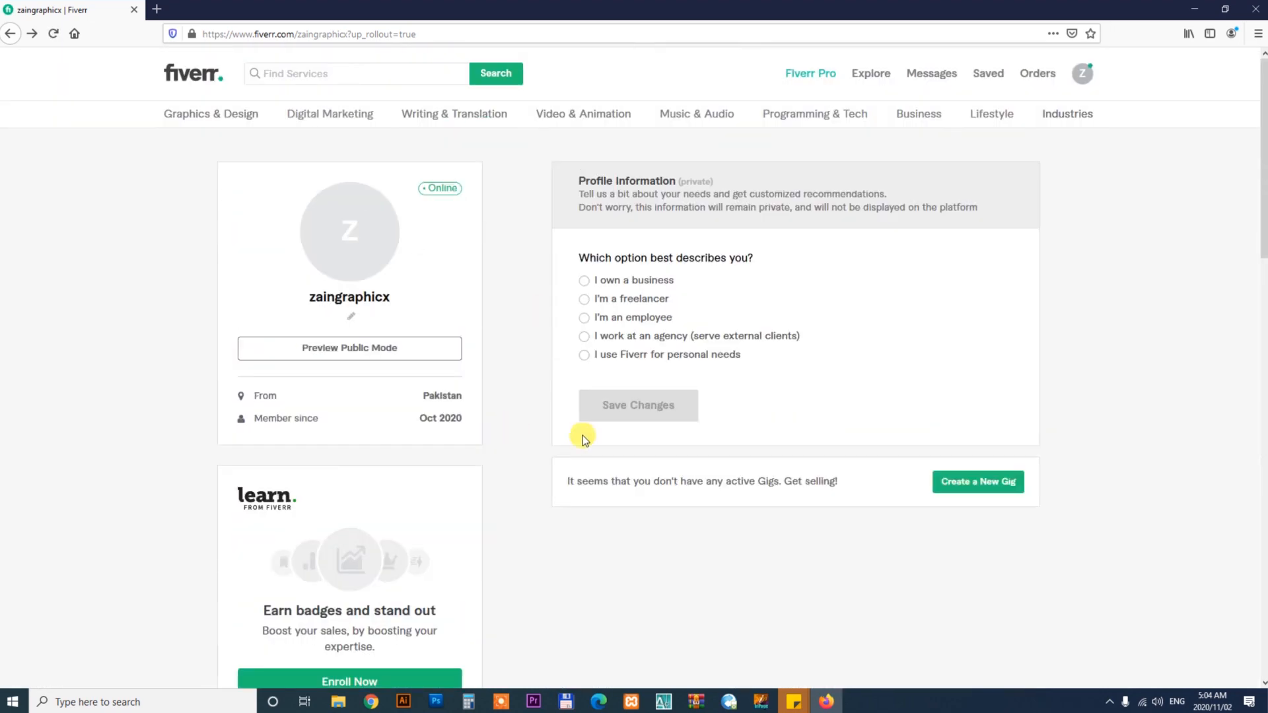
Start creating a new Gig and continue through the seller onboarding introduction to the Personal Info form
{"action": "left_click", "coordinate": [989, 488]}
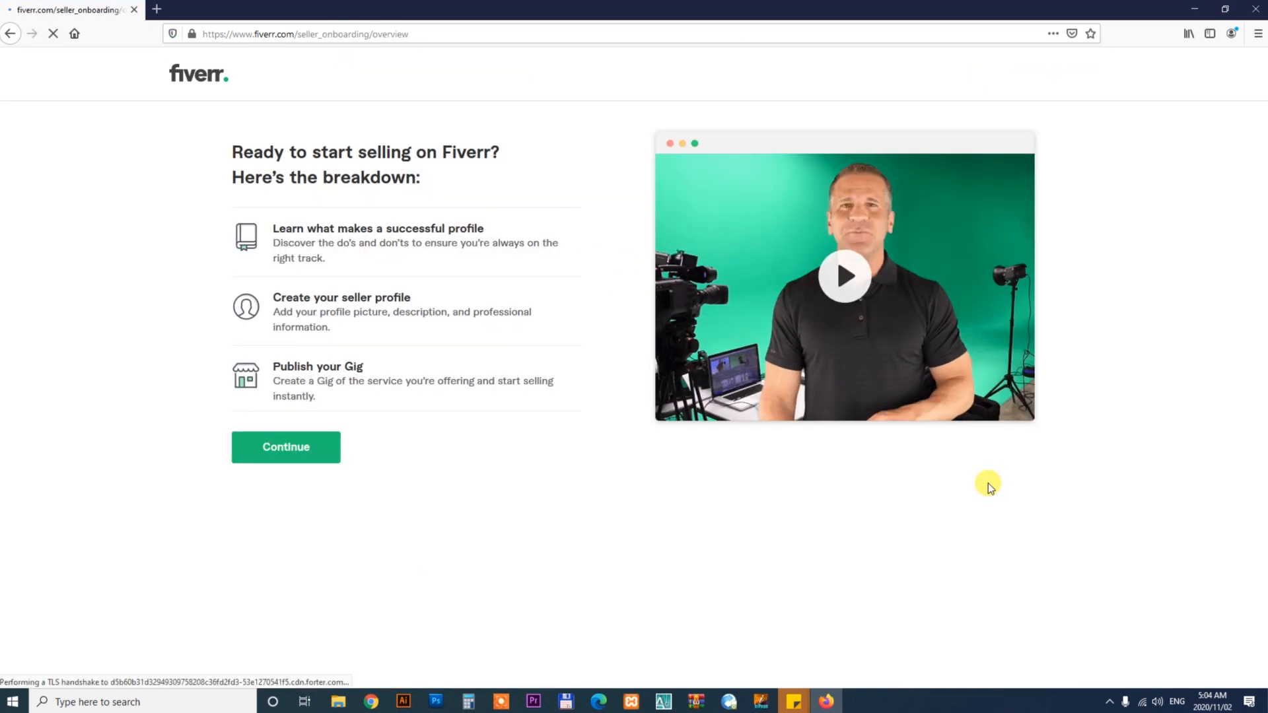
{"action": "left_click", "coordinate": [314, 465]}
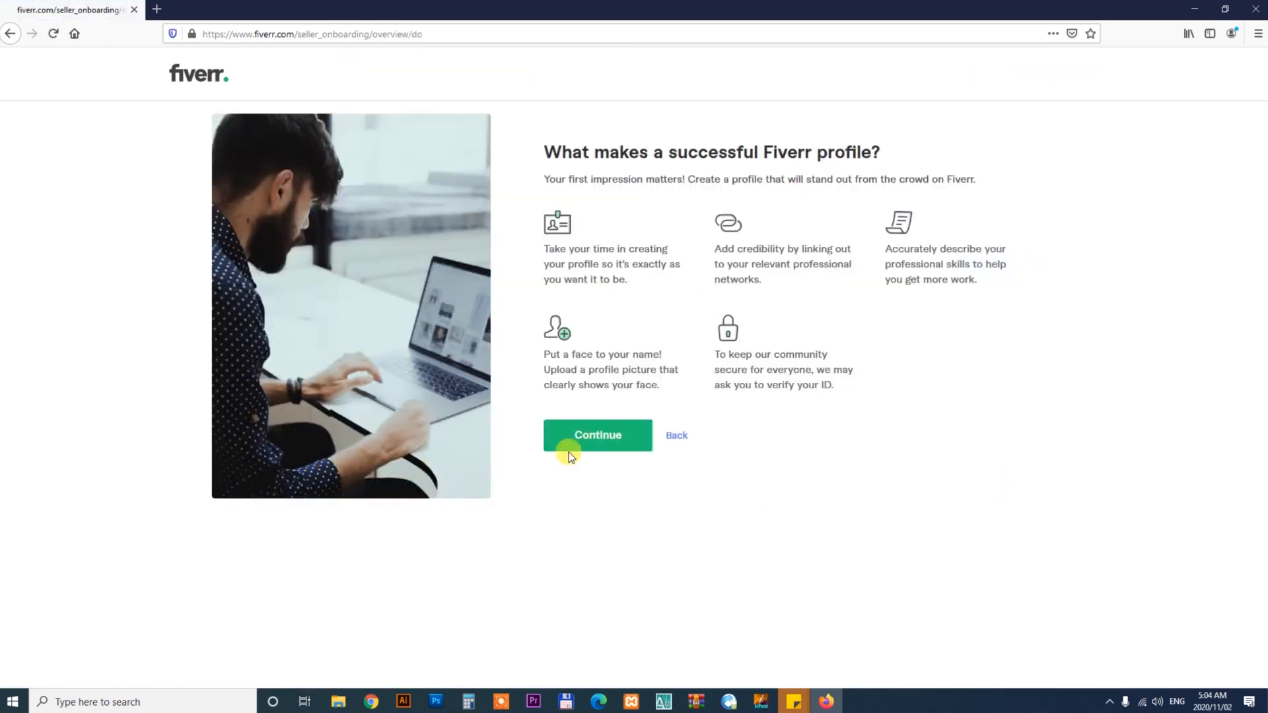
{"action": "left_click", "coordinate": [600, 444]}
{"action": "left_click", "coordinate": [602, 449]}
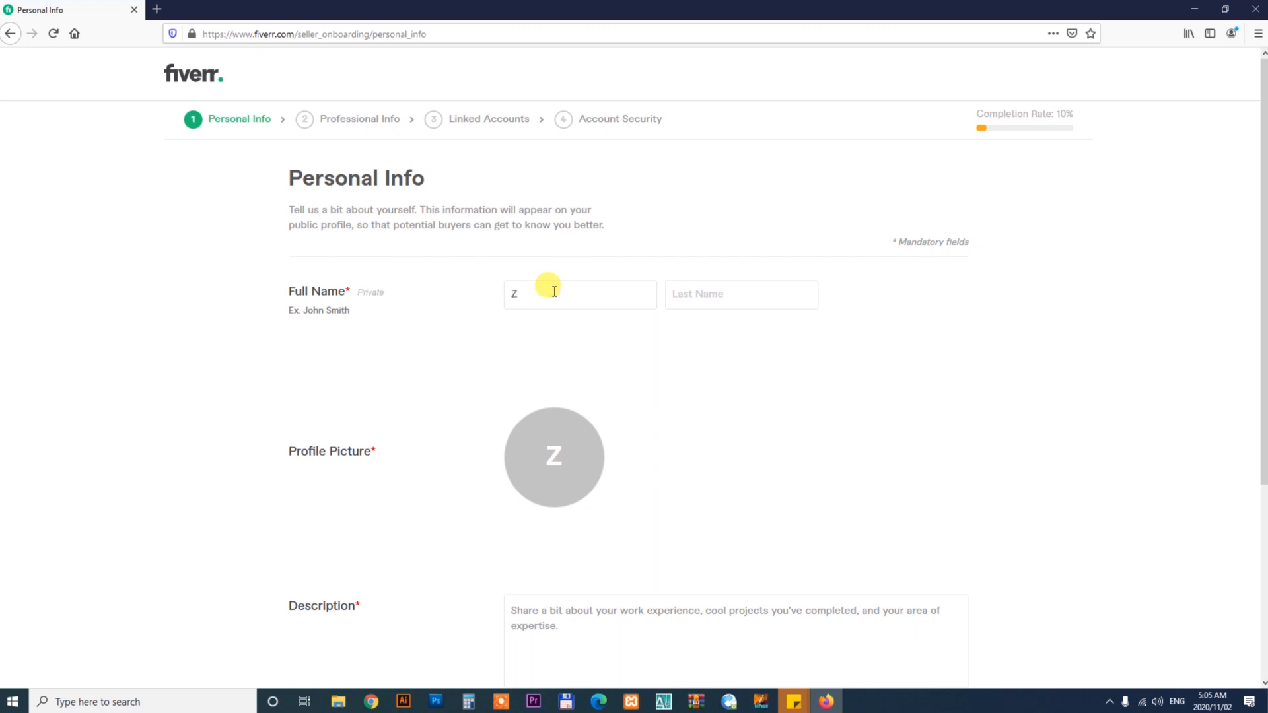
Enter the seller's first and last name in the Full Name fields of the Personal Info form
{"action": "type", "text": "was"}
{"action": "key", "text": "BackSpace"}
{"action": "type", "text": "Waseem"}
{"action": "key", "text": "Tab"}
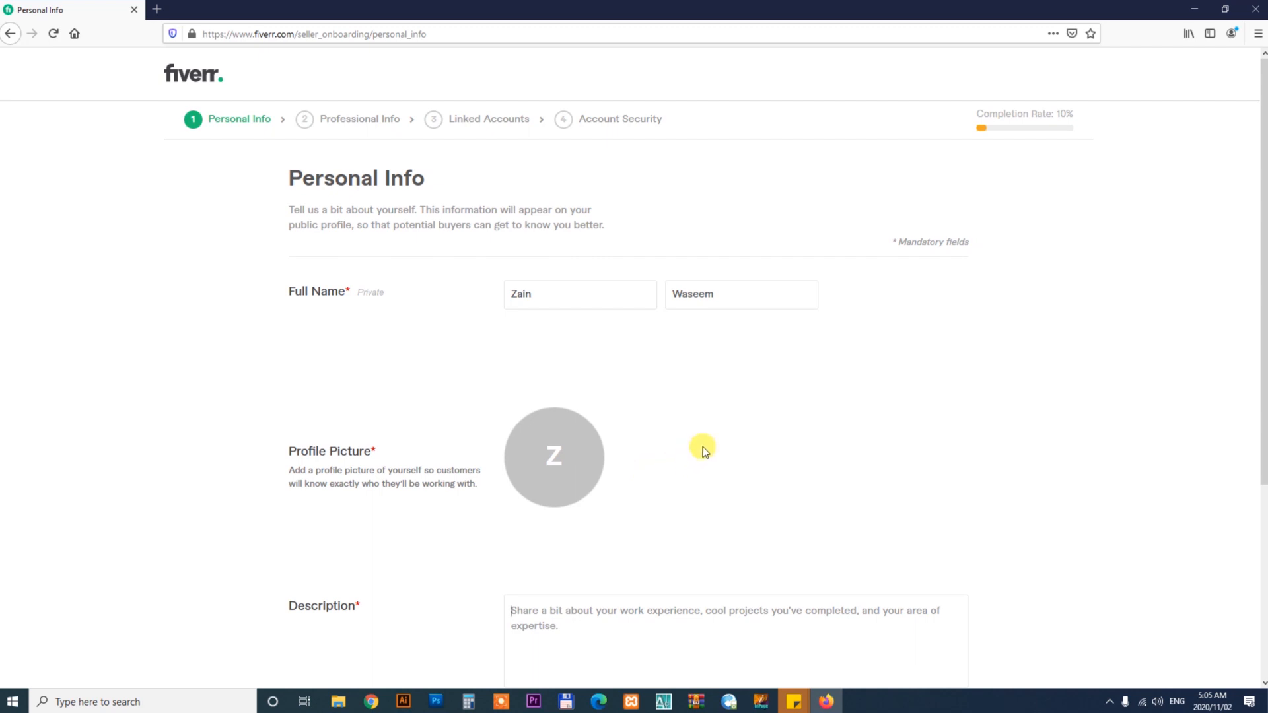
Switch to Photoshop and close both open documents, the thumbnail design and 43764.psd
{"action": "left_click", "coordinate": [436, 703]}
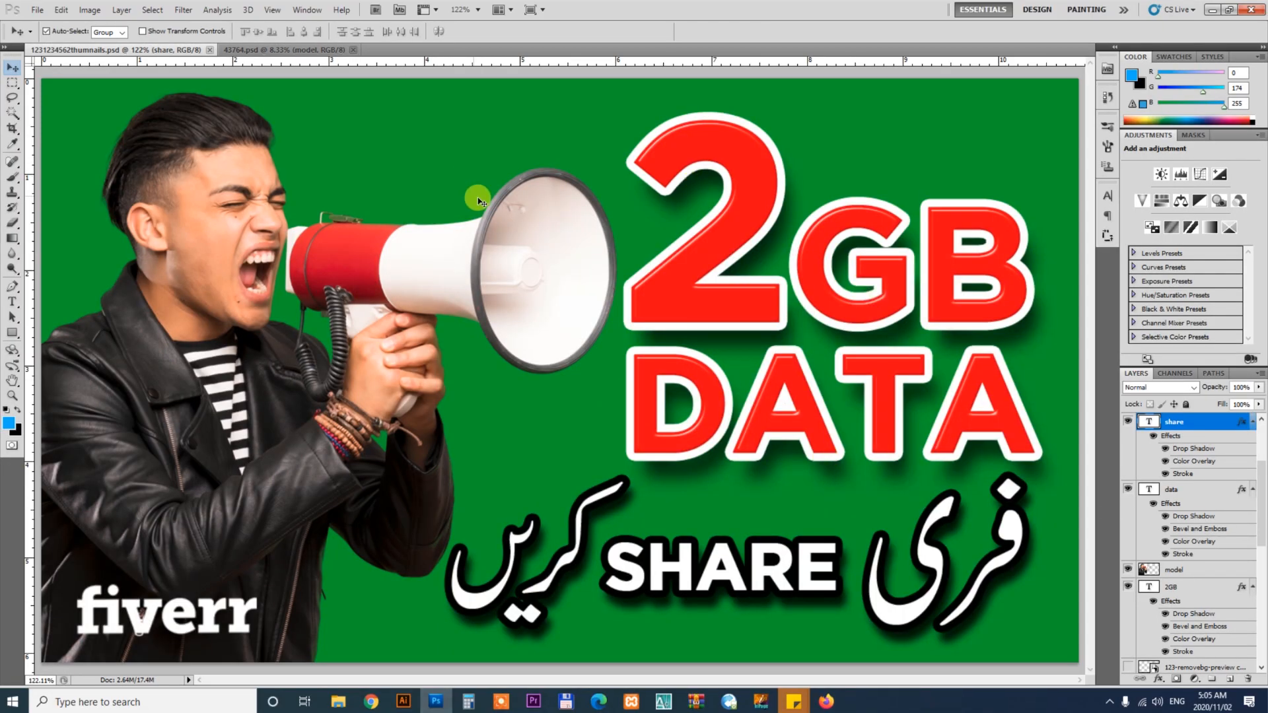
{"action": "left_click", "coordinate": [210, 50]}
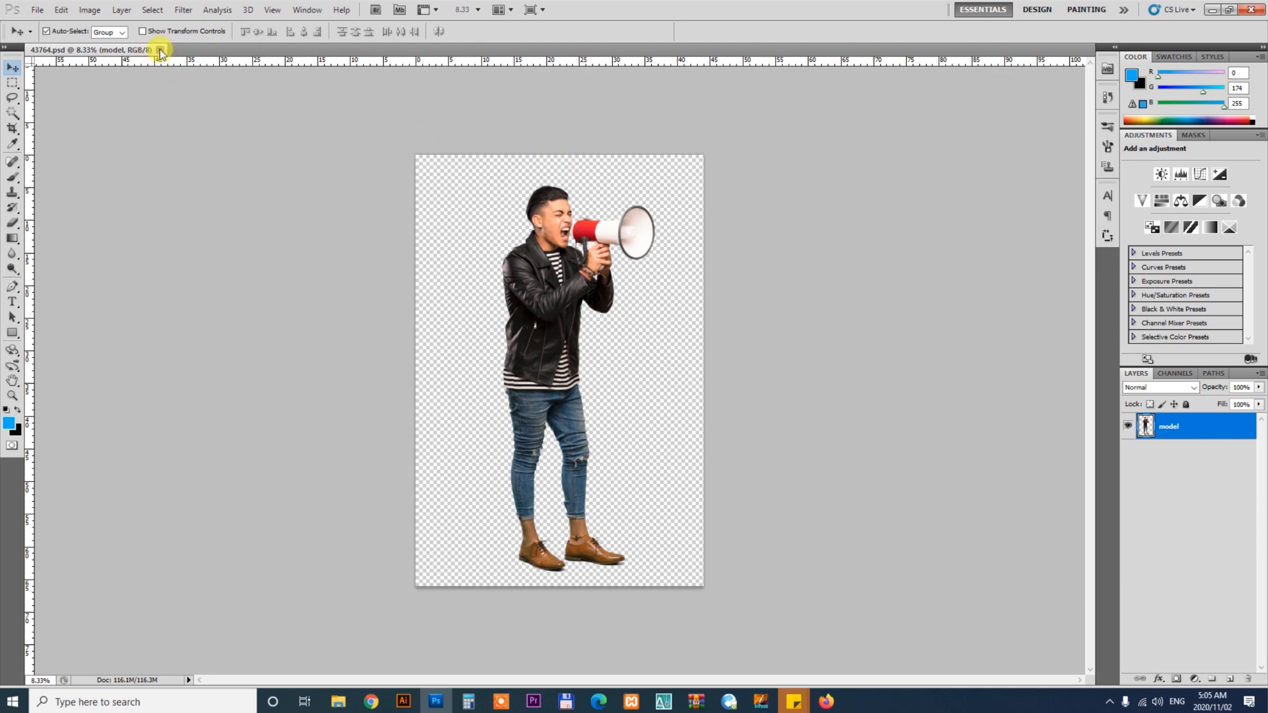
{"action": "left_click", "coordinate": [160, 50]}
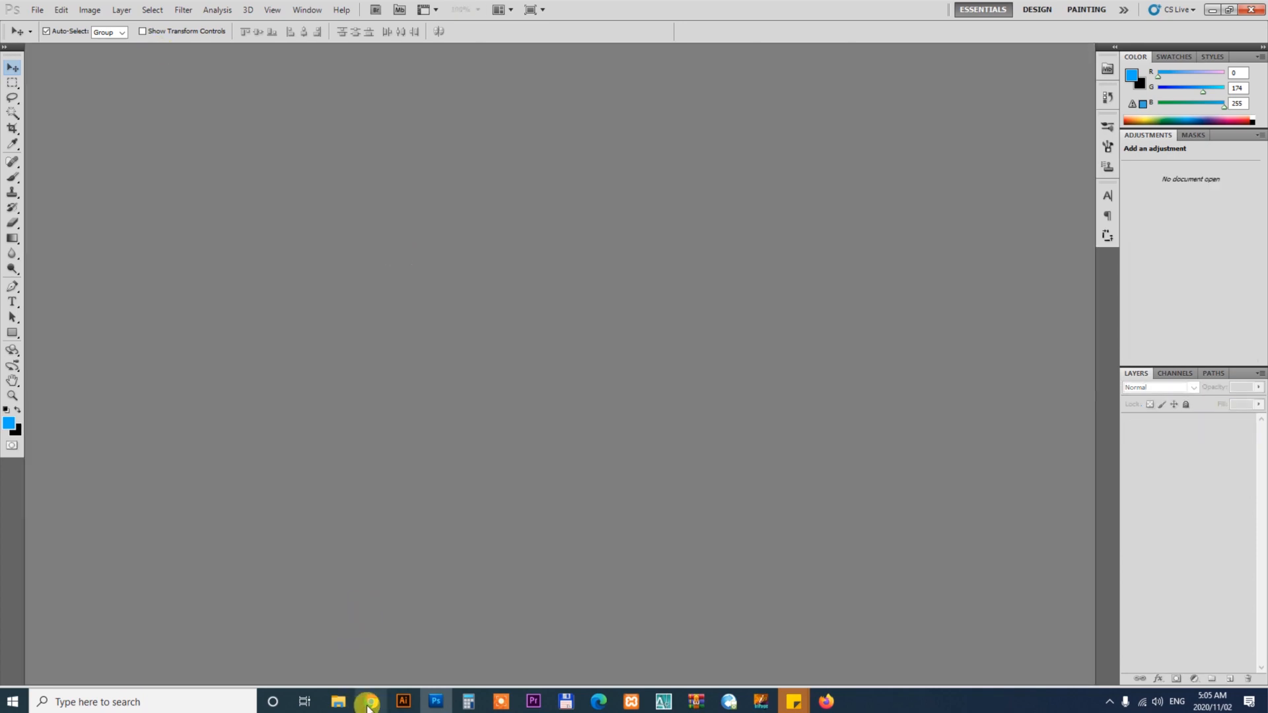
Switch to Chrome and search Google Images for "z logo" in a new tab
{"action": "left_click", "coordinate": [370, 702]}
{"action": "left_click", "coordinate": [809, 11]}
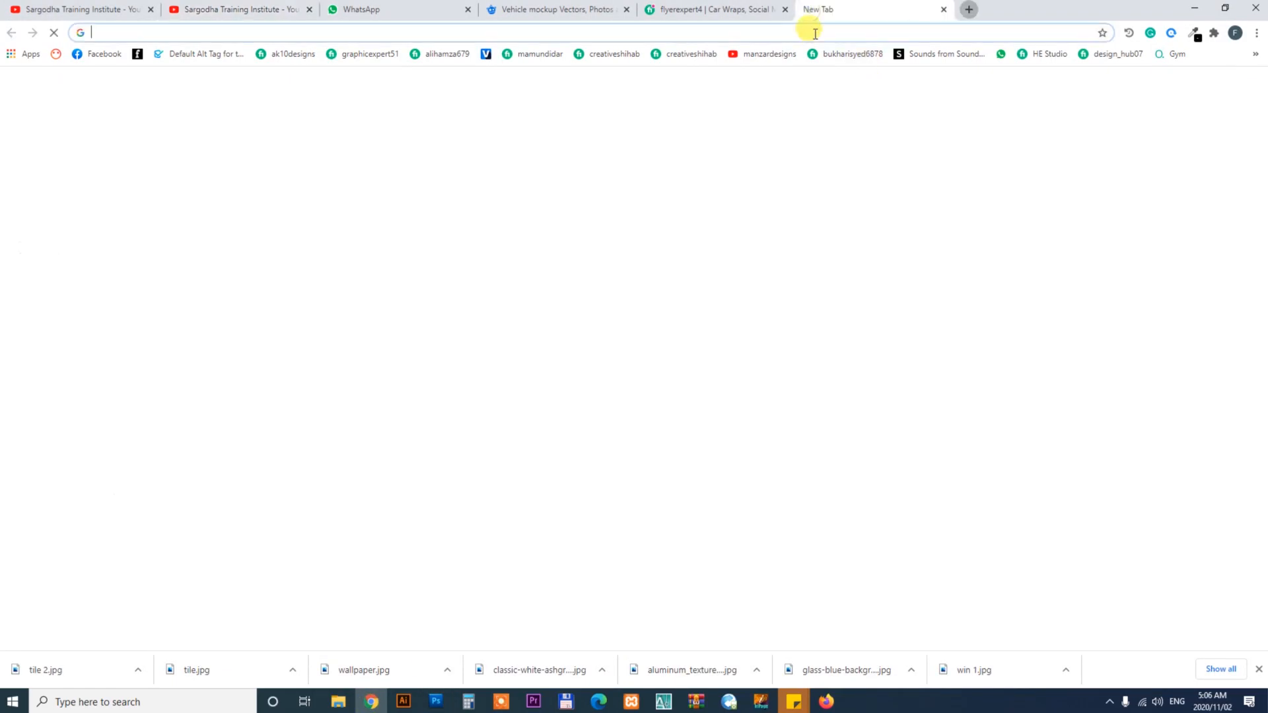
{"action": "type", "text": "z logo"}
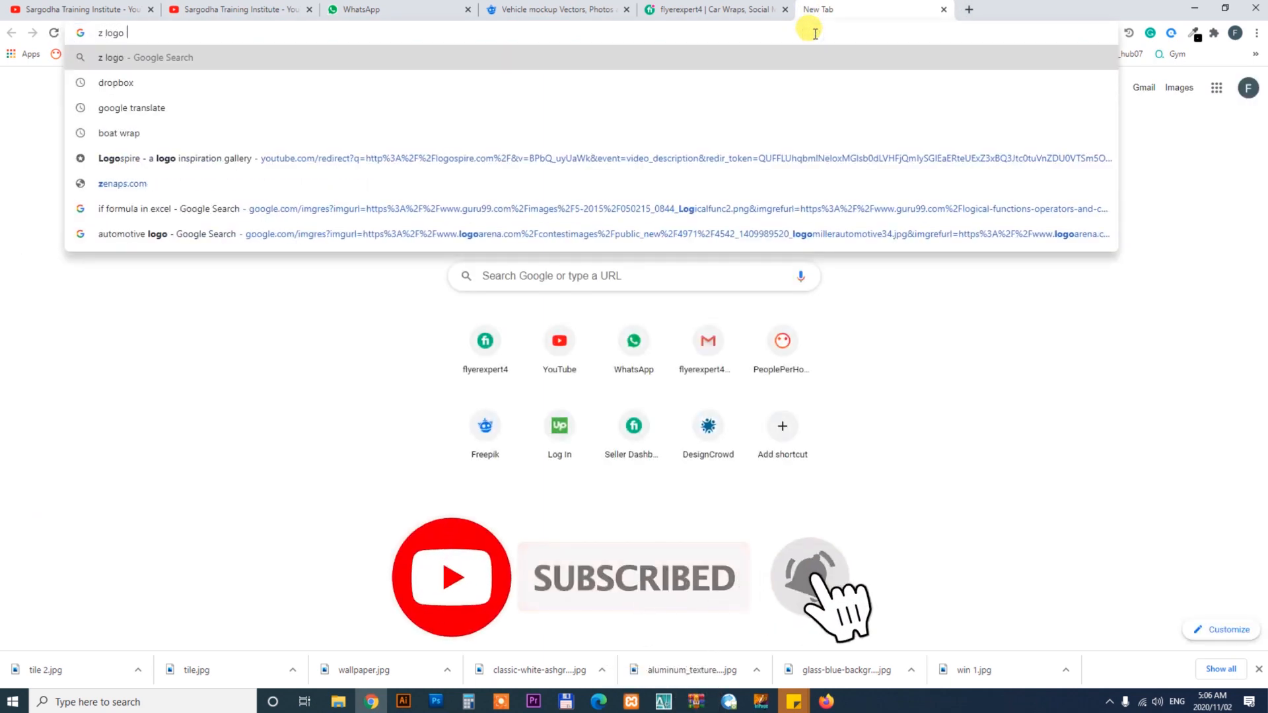
{"action": "key", "text": "Return"}
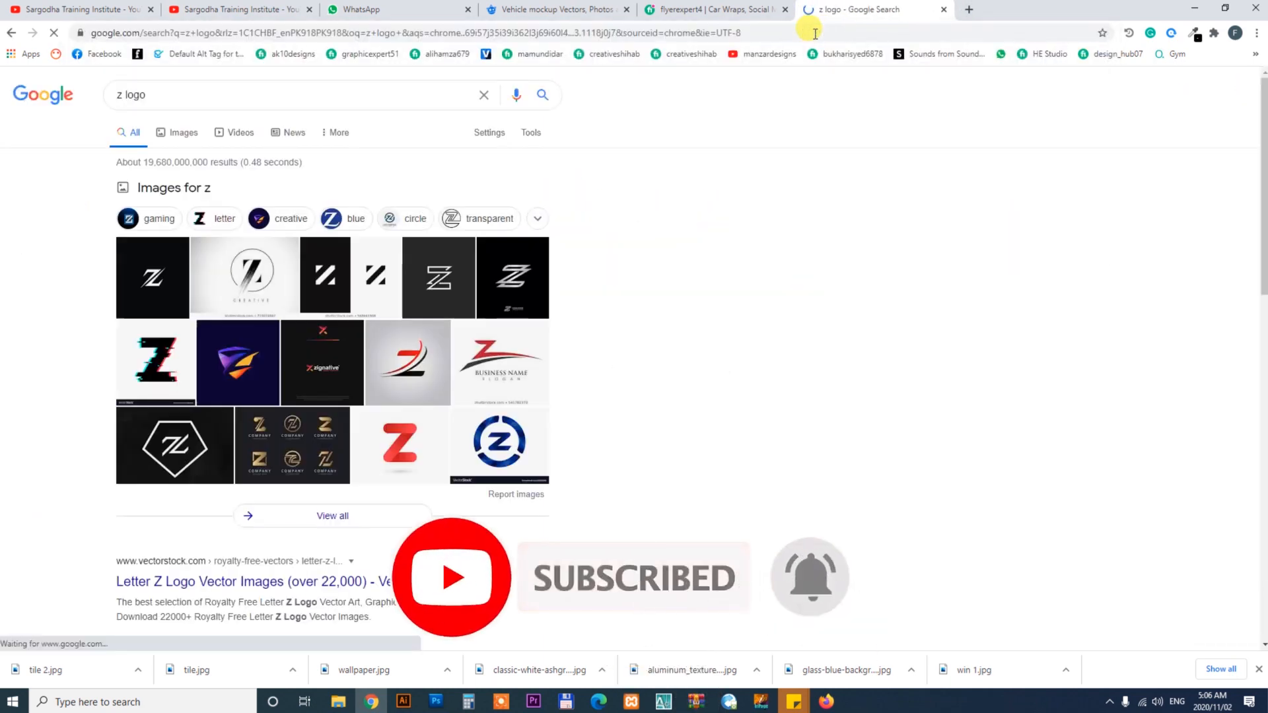
{"action": "left_click", "coordinate": [180, 131]}
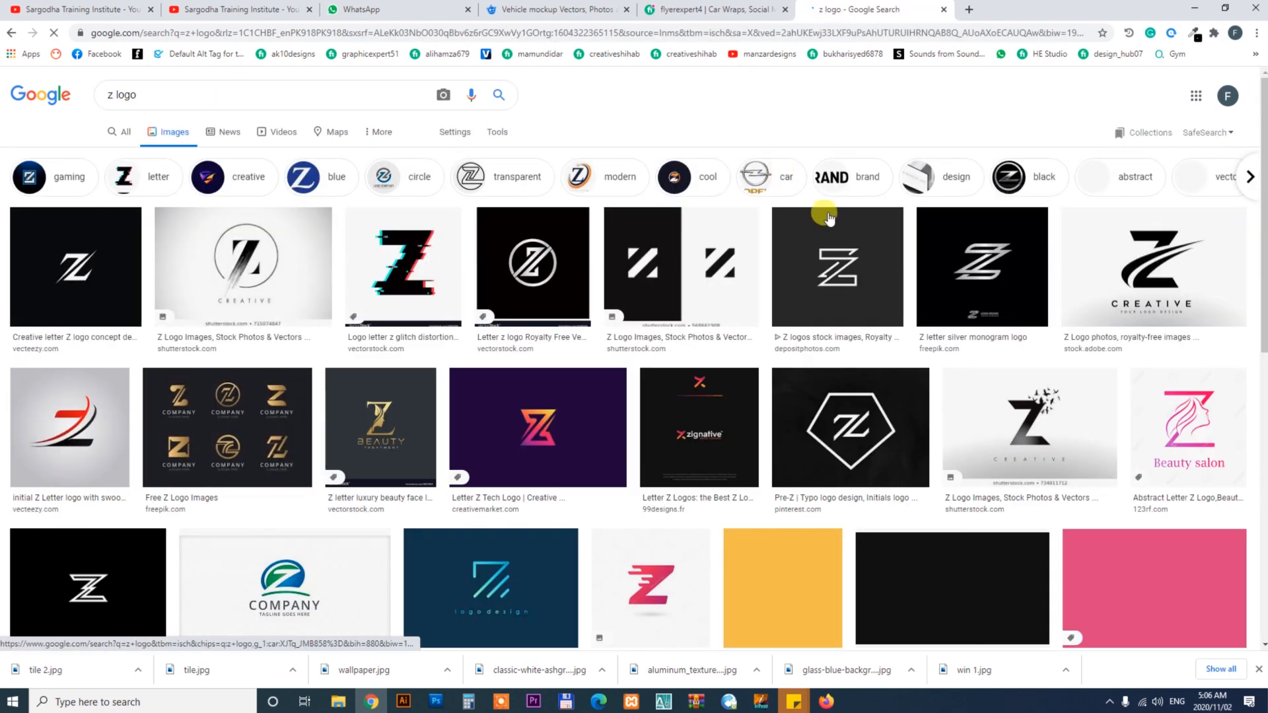
Look through the Z logo image results and preview the Letter z cheetah logo with its related images
{"action": "scroll", "coordinate": [710, 479], "scroll_direction": "down", "scroll_amount": 5}
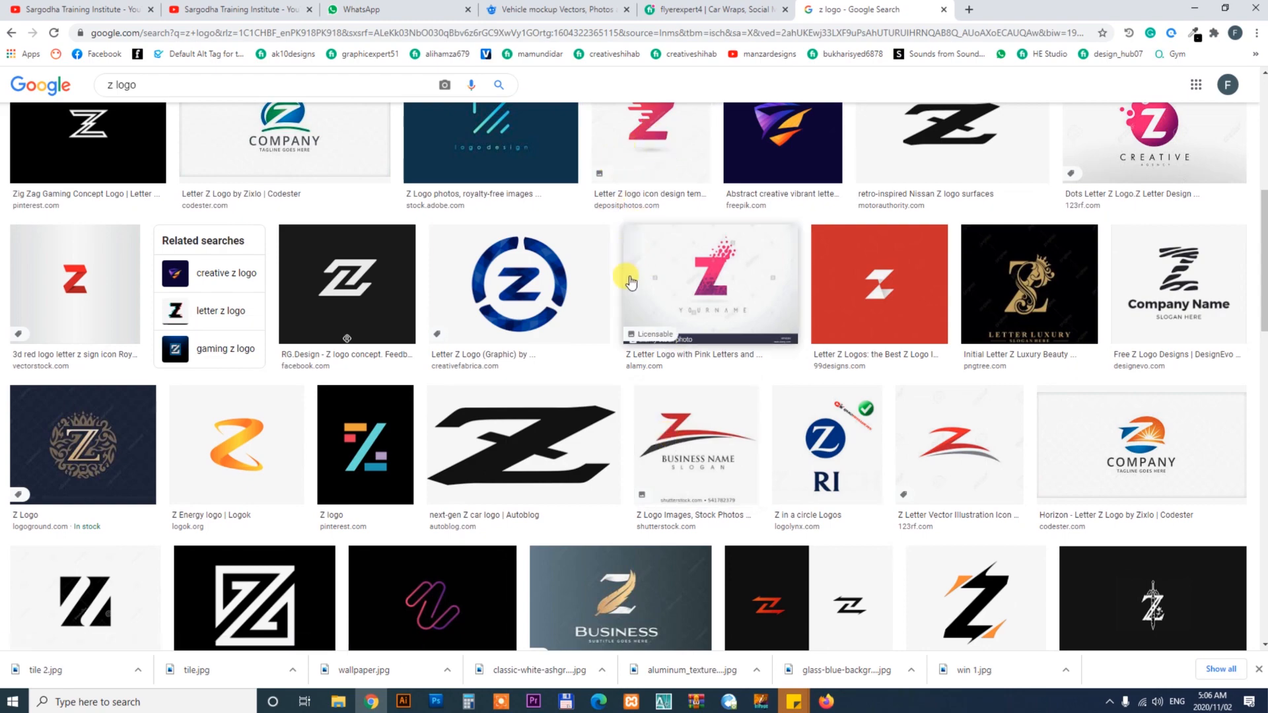
{"action": "scroll", "coordinate": [631, 281], "scroll_direction": "down", "scroll_amount": 5}
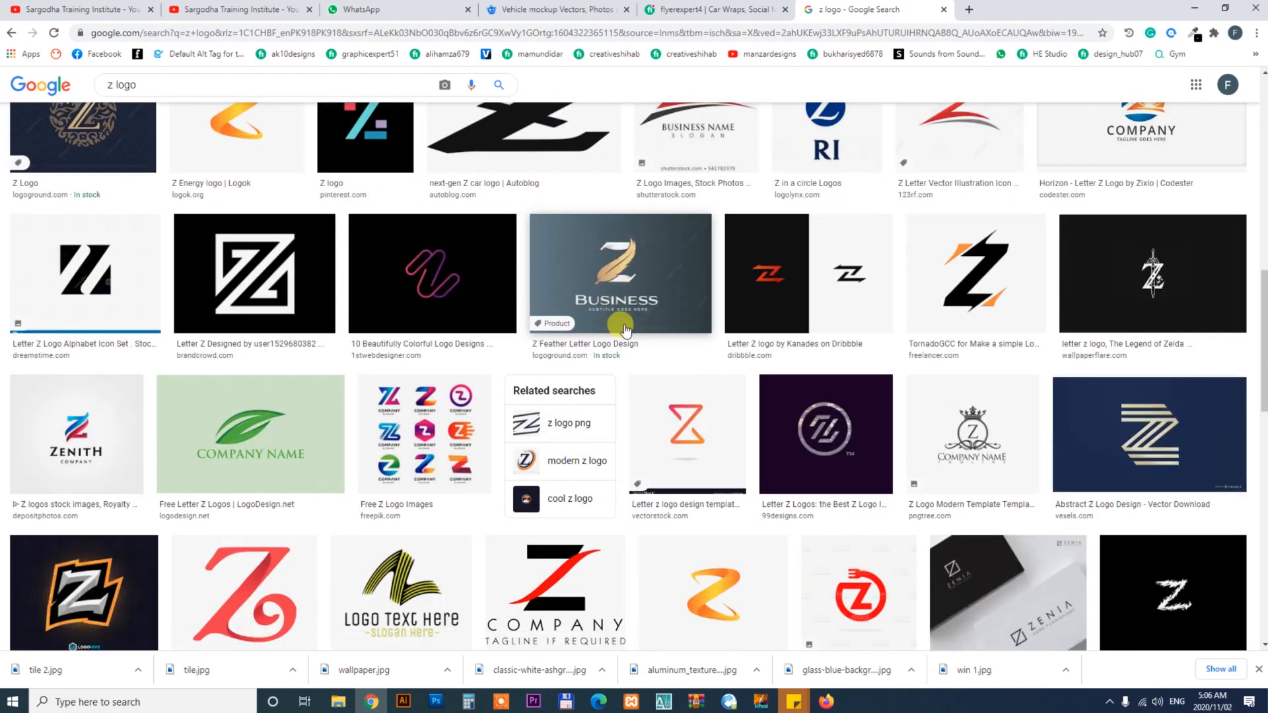
{"action": "scroll", "coordinate": [625, 327], "scroll_direction": "down", "scroll_amount": 5}
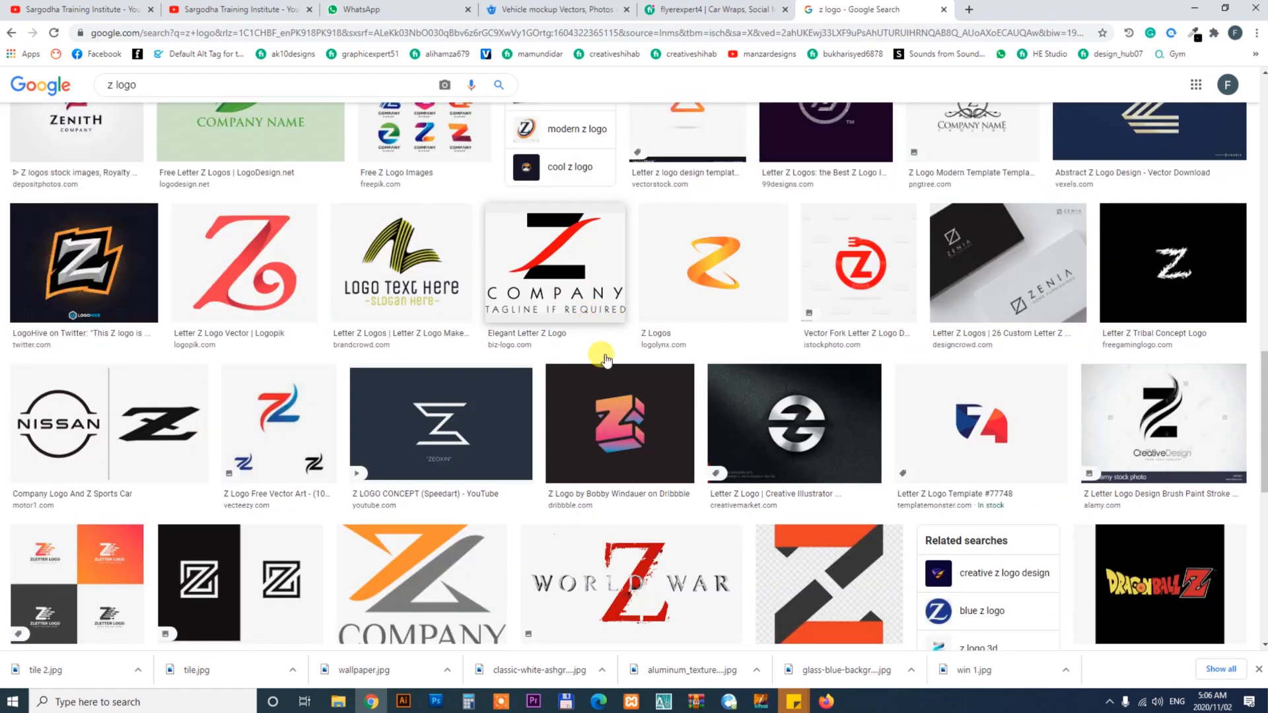
{"action": "scroll", "coordinate": [611, 388], "scroll_direction": "down", "scroll_amount": 3}
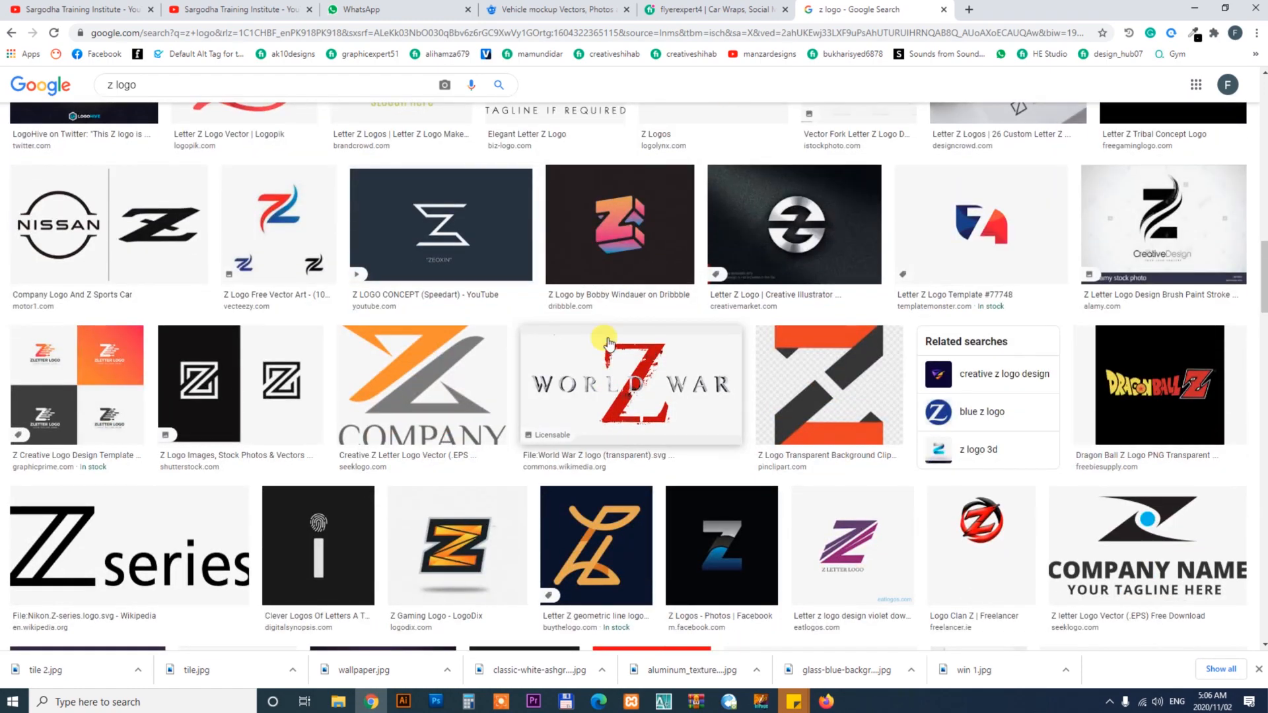
{"action": "scroll", "coordinate": [606, 344], "scroll_direction": "down", "scroll_amount": 5}
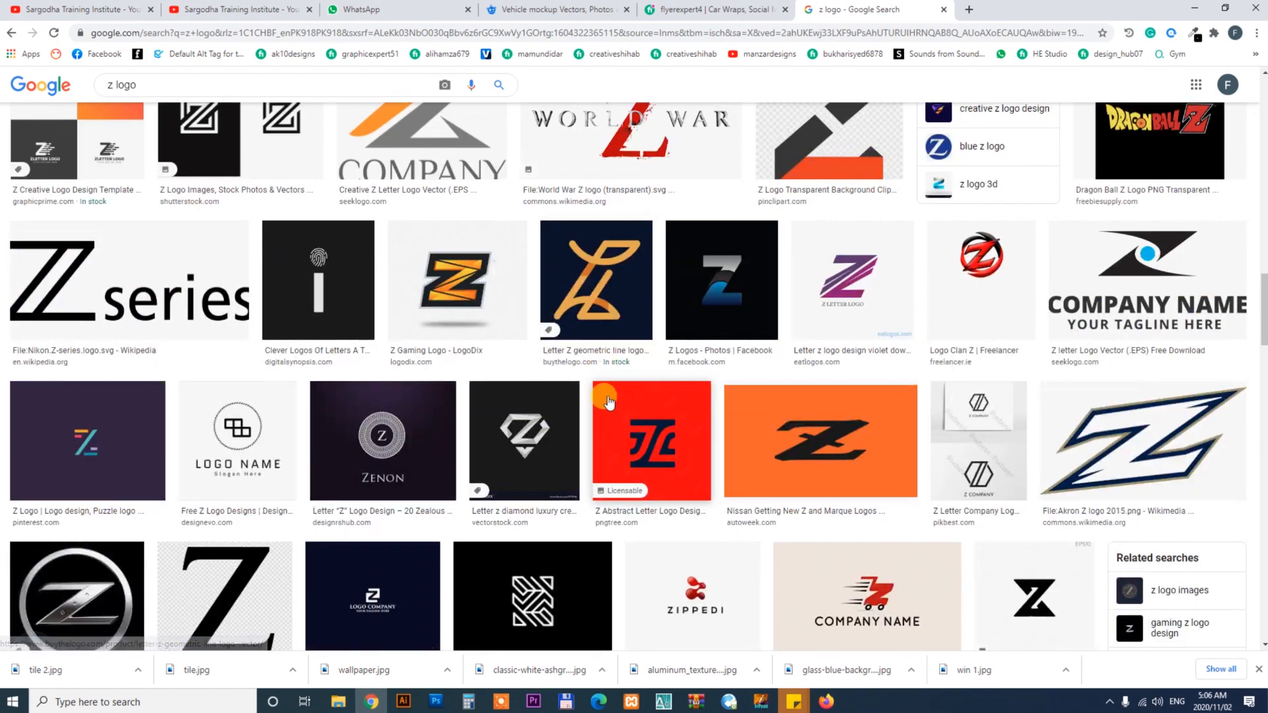
{"action": "scroll", "coordinate": [607, 396], "scroll_direction": "down", "scroll_amount": 6}
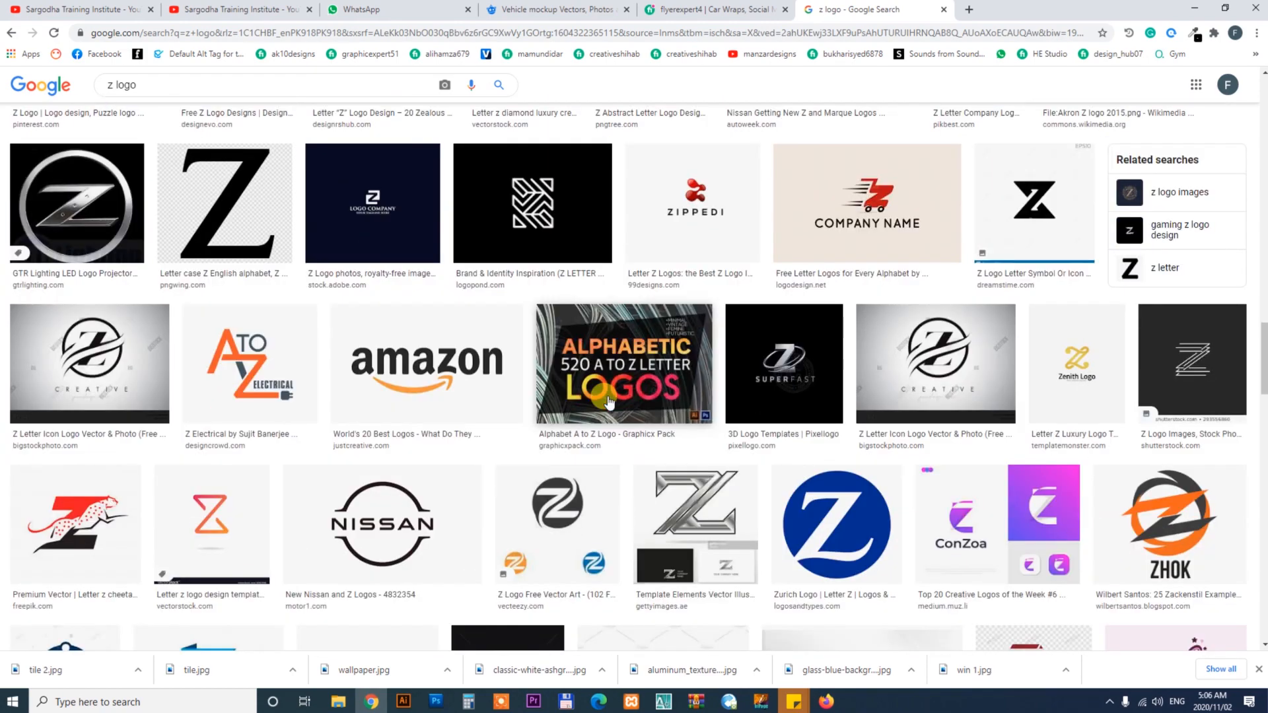
{"action": "scroll", "coordinate": [608, 402], "scroll_direction": "down", "scroll_amount": 1}
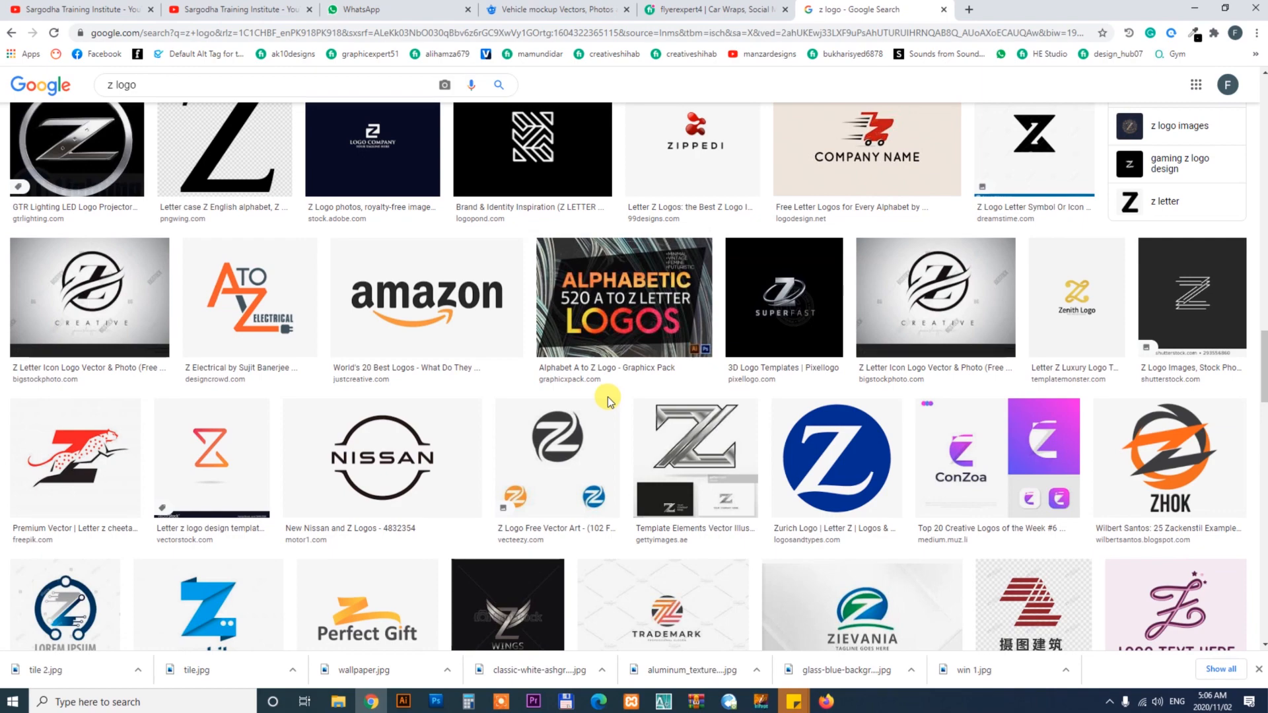
{"action": "left_click", "coordinate": [72, 455]}
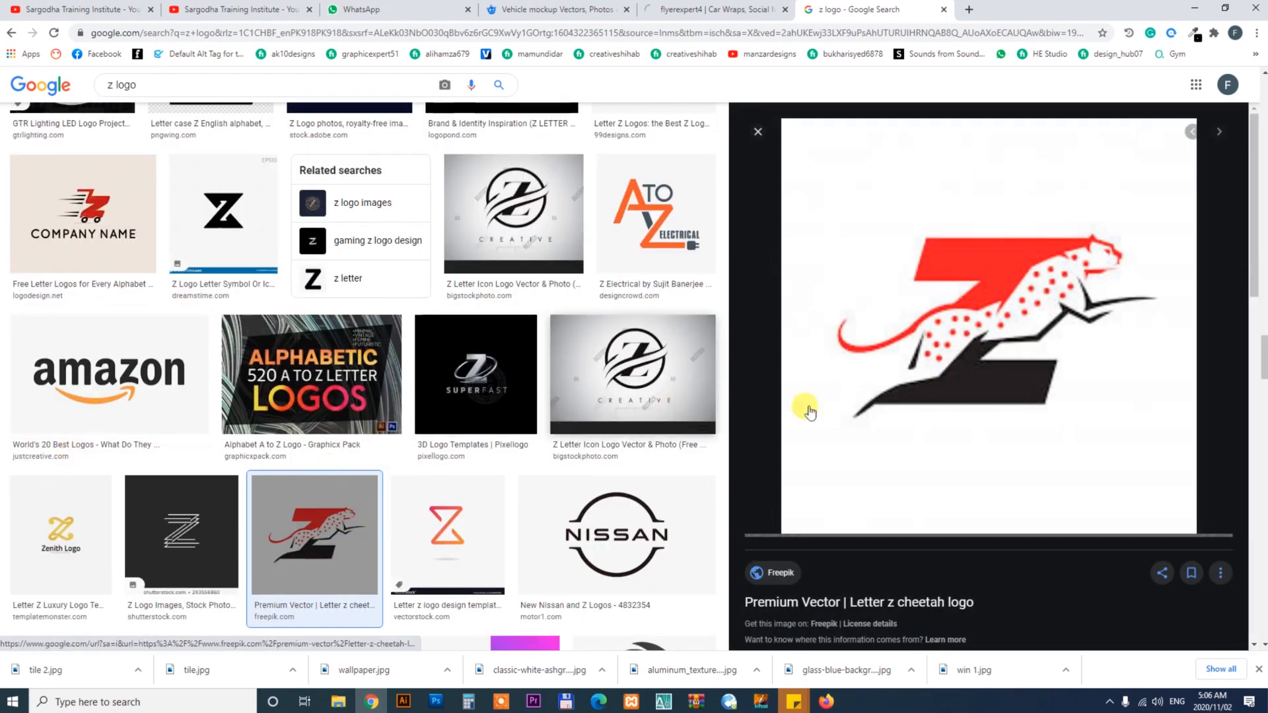
{"action": "scroll", "coordinate": [901, 433], "scroll_direction": "down", "scroll_amount": 7}
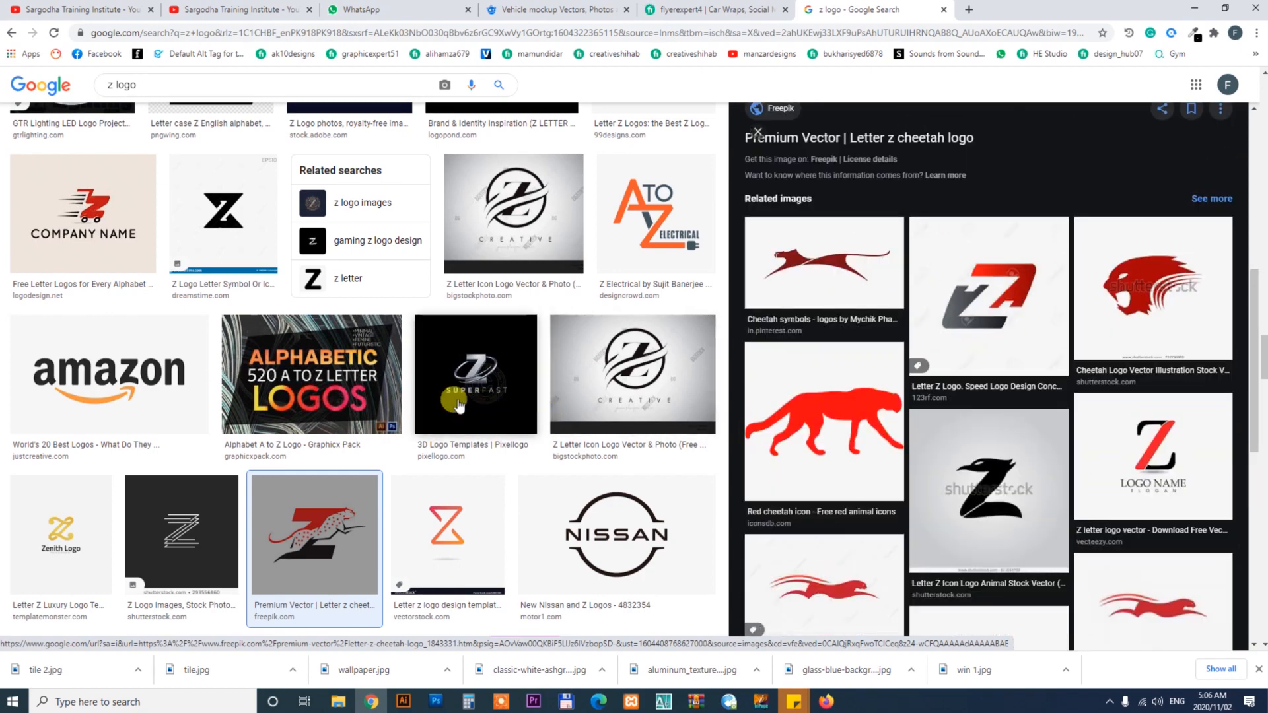
Browse further down the image results for a Z logo suitable as a profile picture
{"action": "scroll", "coordinate": [459, 406], "scroll_direction": "down", "scroll_amount": 6}
{"action": "scroll", "coordinate": [459, 405], "scroll_direction": "down", "scroll_amount": 1}
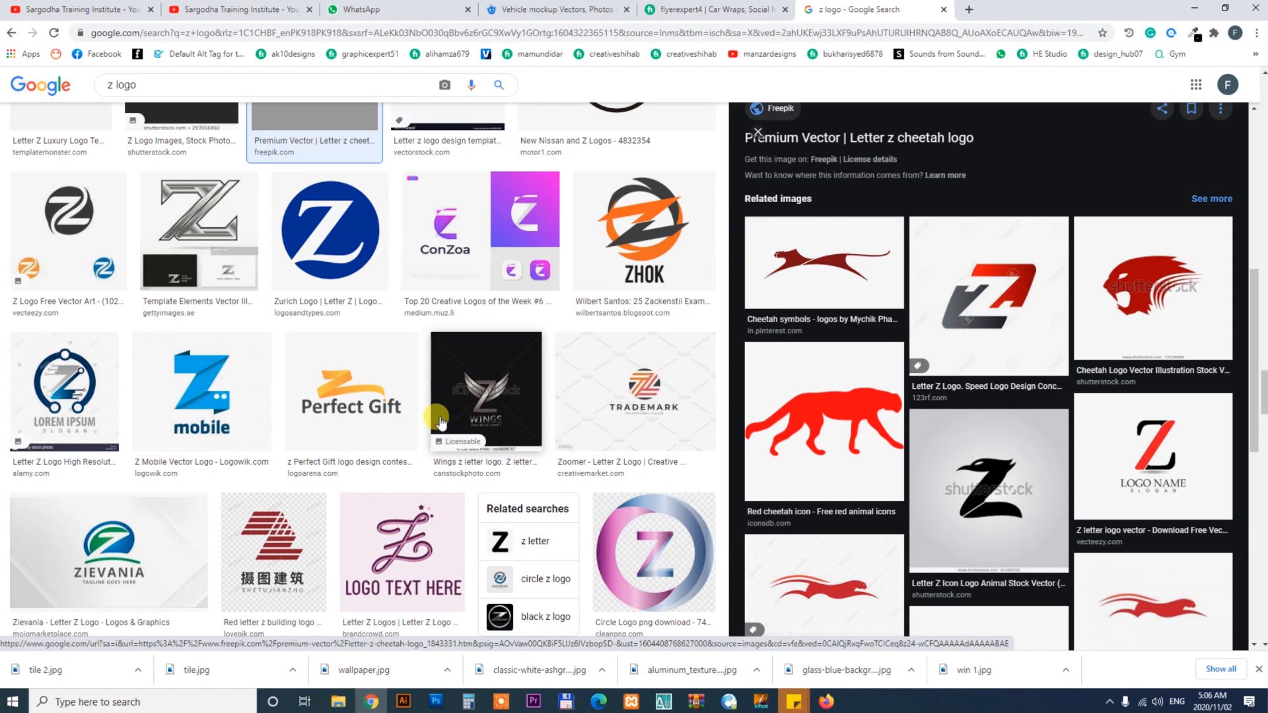
{"action": "scroll", "coordinate": [440, 423], "scroll_direction": "down", "scroll_amount": 4}
{"action": "scroll", "coordinate": [440, 421], "scroll_direction": "down", "scroll_amount": 8}
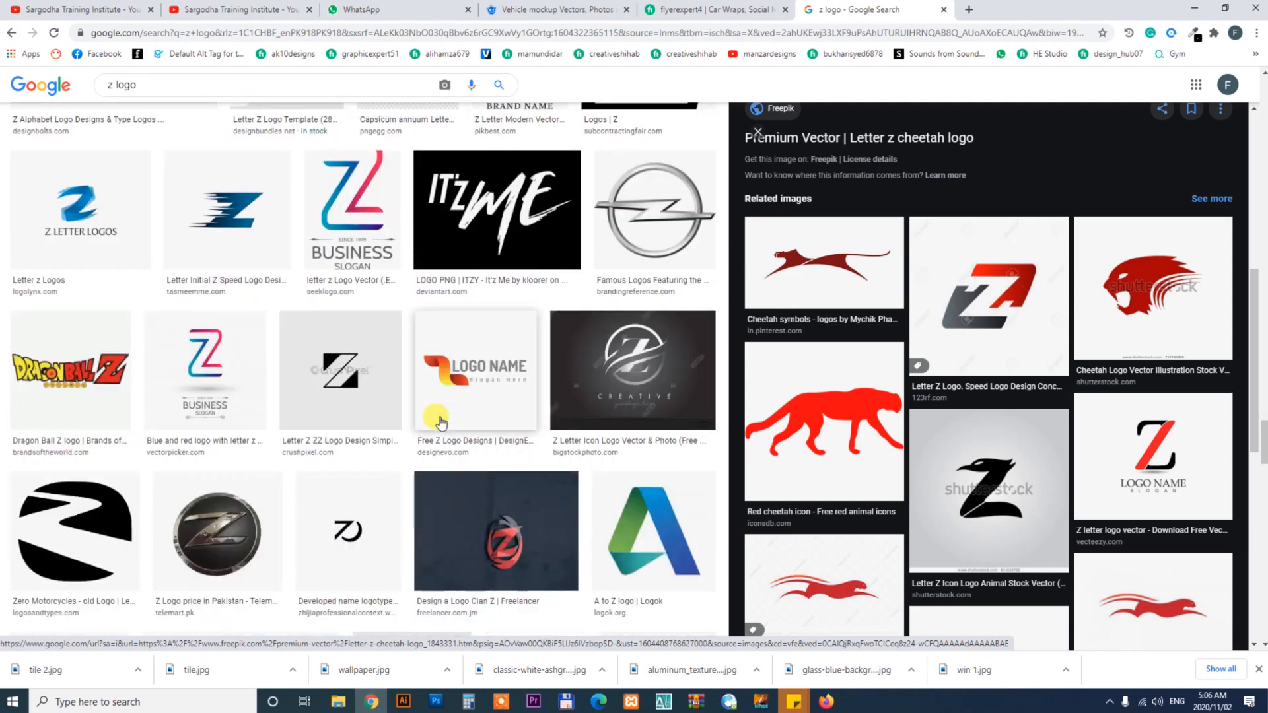
{"action": "scroll", "coordinate": [422, 410], "scroll_direction": "down", "scroll_amount": 6}
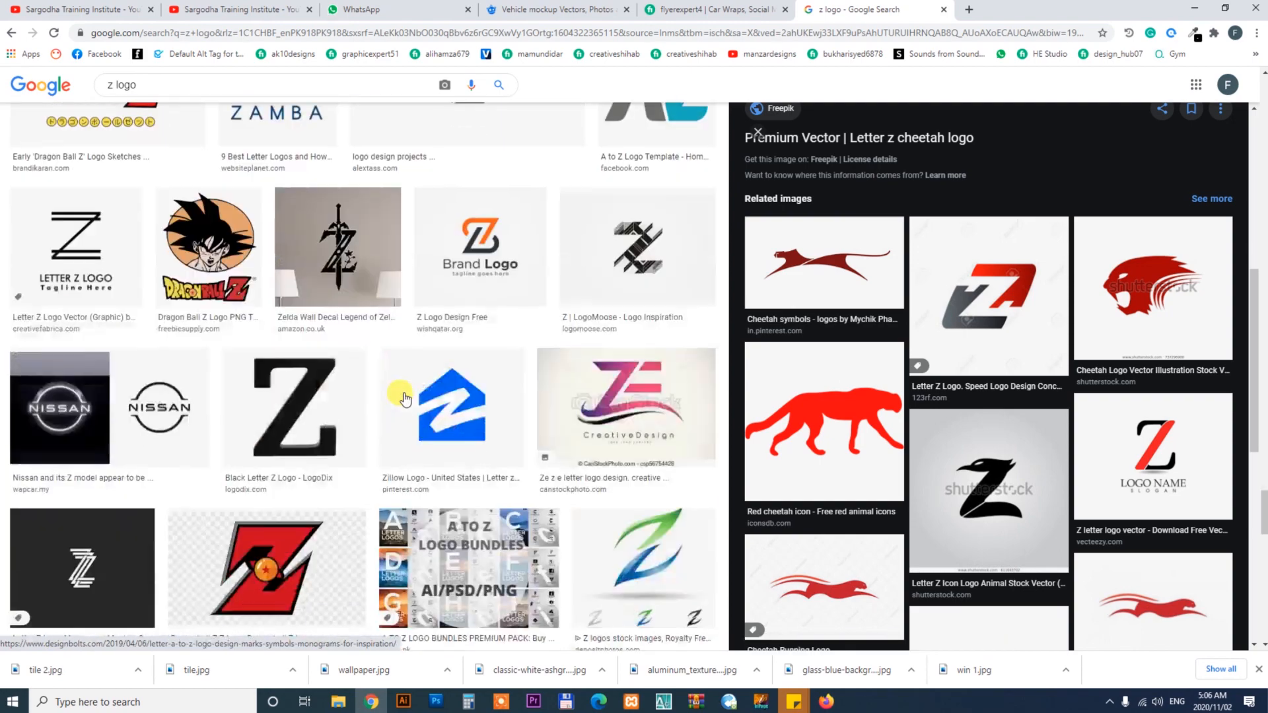
{"action": "scroll", "coordinate": [404, 399], "scroll_direction": "up", "scroll_amount": 1}
{"action": "scroll", "coordinate": [404, 399], "scroll_direction": "down", "scroll_amount": 3}
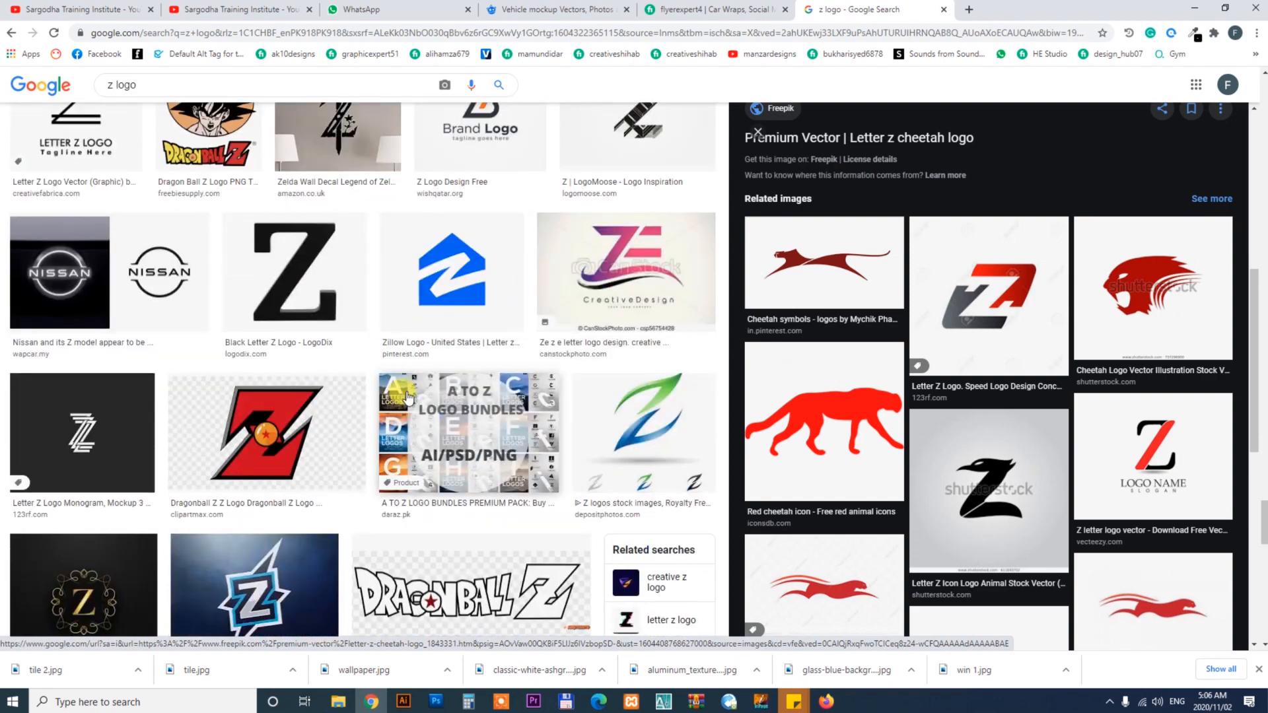
{"action": "scroll", "coordinate": [406, 393], "scroll_direction": "down", "scroll_amount": 7}
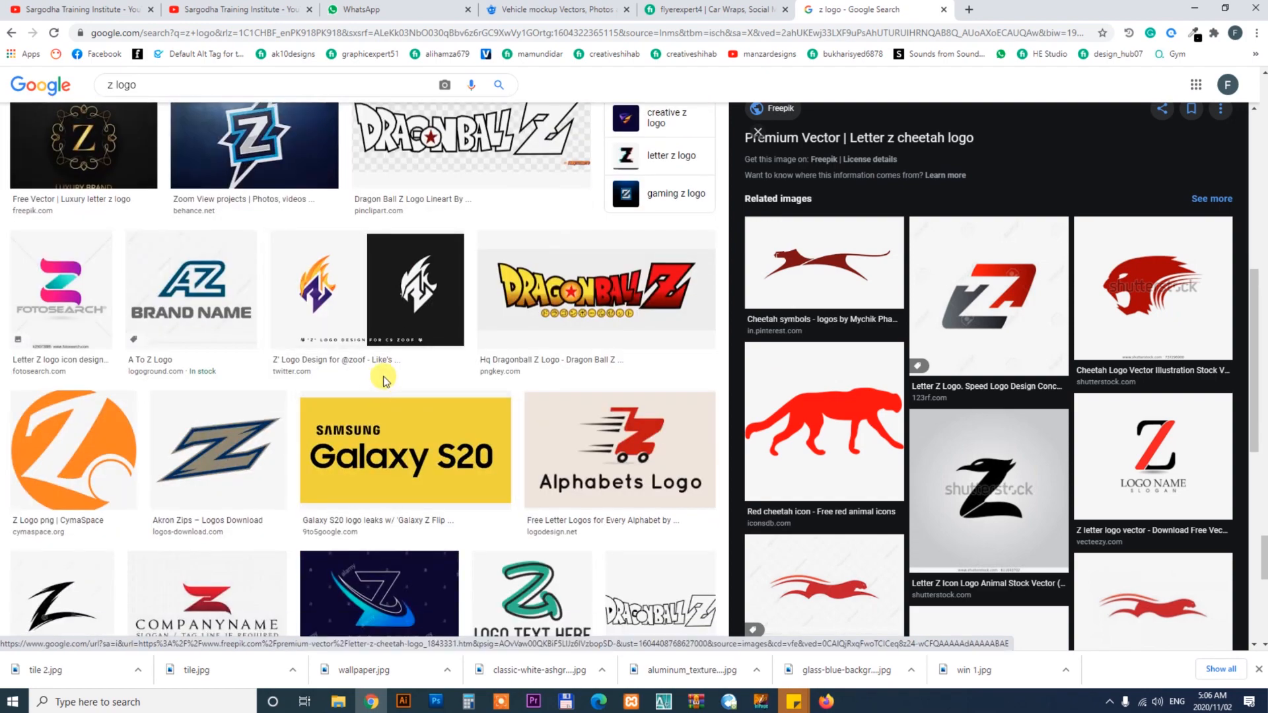
{"action": "scroll", "coordinate": [385, 379], "scroll_direction": "down", "scroll_amount": 6}
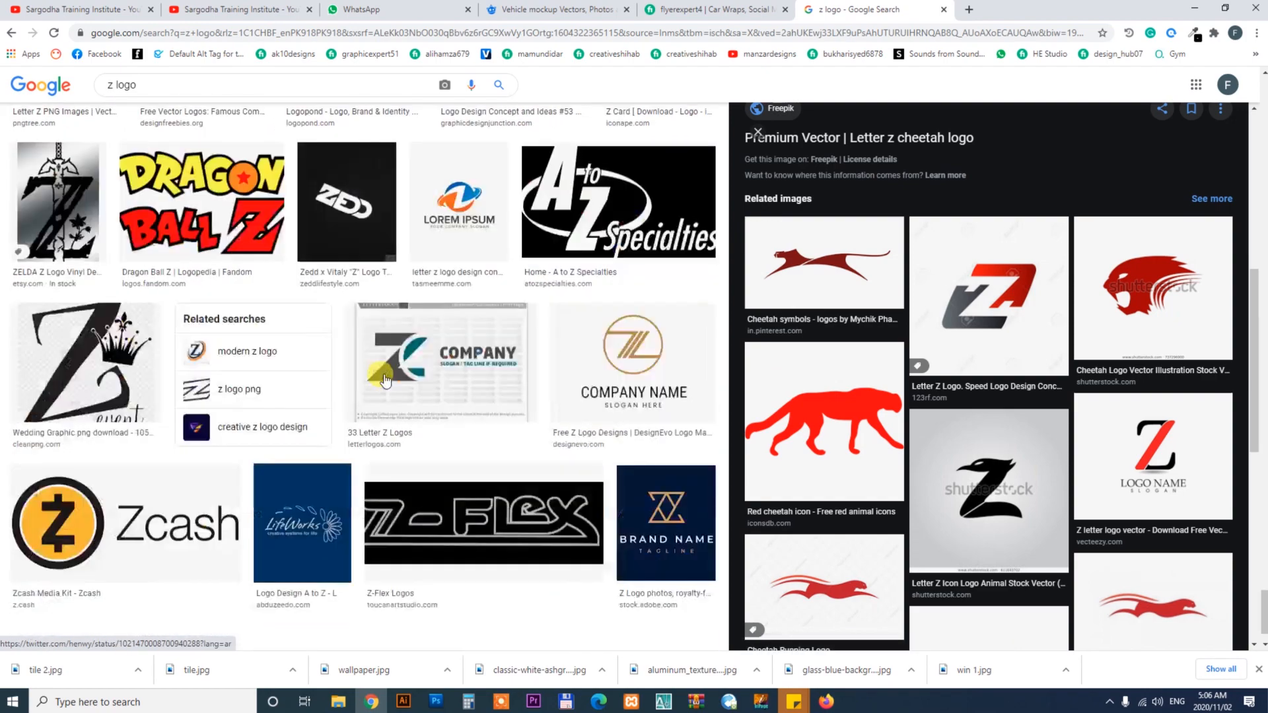
{"action": "scroll", "coordinate": [379, 435], "scroll_direction": "down", "scroll_amount": 8}
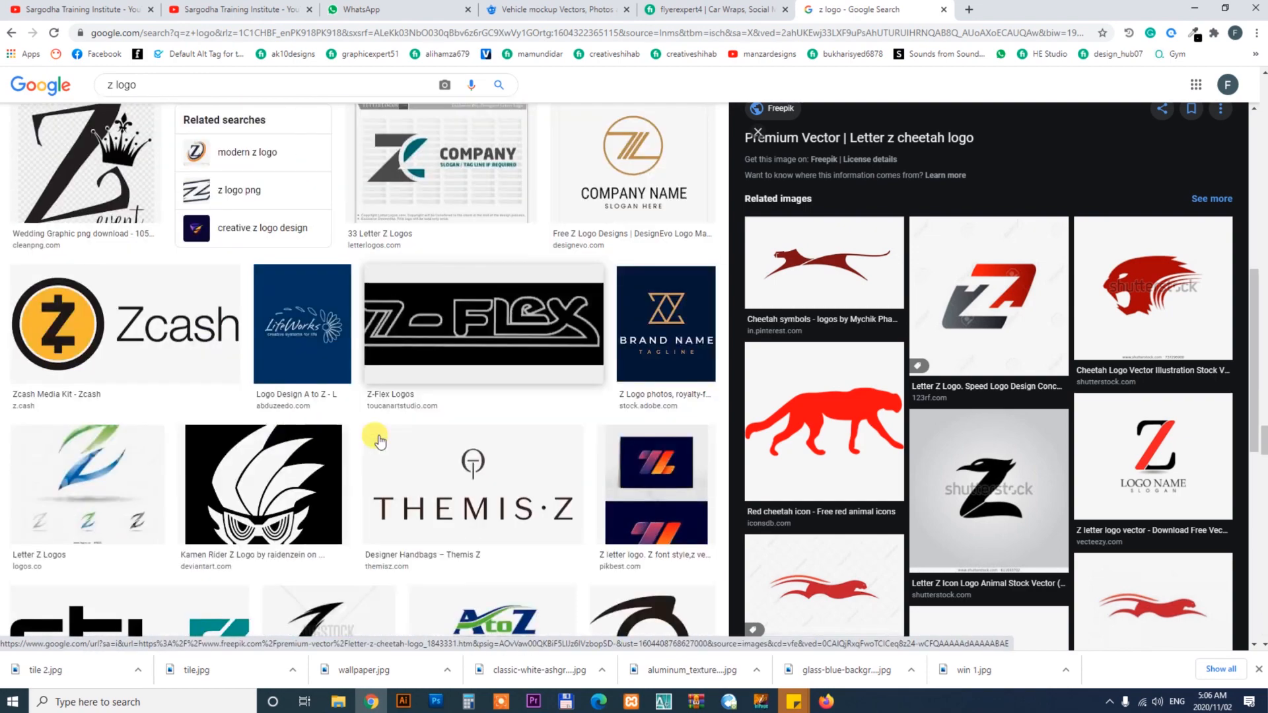
{"action": "scroll", "coordinate": [373, 439], "scroll_direction": "up", "scroll_amount": 2}
{"action": "scroll", "coordinate": [373, 439], "scroll_direction": "down", "scroll_amount": 4}
{"action": "scroll", "coordinate": [380, 441], "scroll_direction": "down", "scroll_amount": 3}
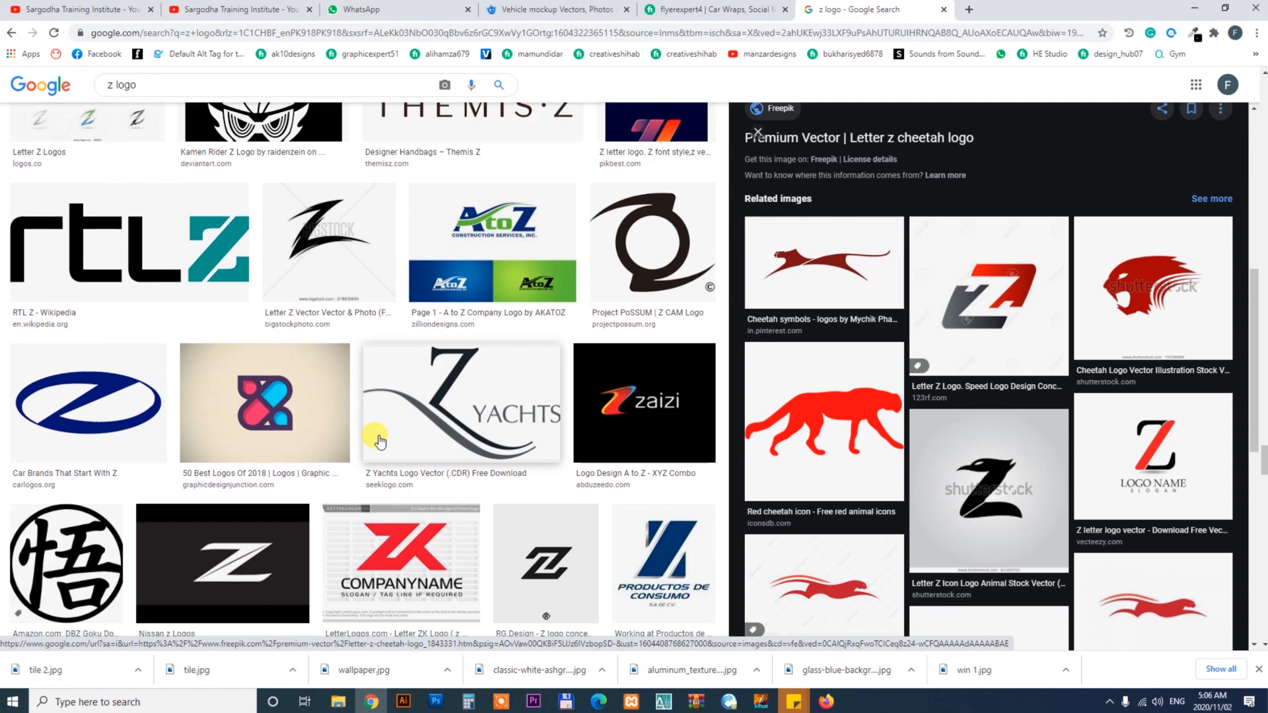
{"action": "scroll", "coordinate": [380, 441], "scroll_direction": "down", "scroll_amount": 6}
{"action": "scroll", "coordinate": [379, 441], "scroll_direction": "down", "scroll_amount": 5}
{"action": "scroll", "coordinate": [380, 441], "scroll_direction": "down", "scroll_amount": 15}
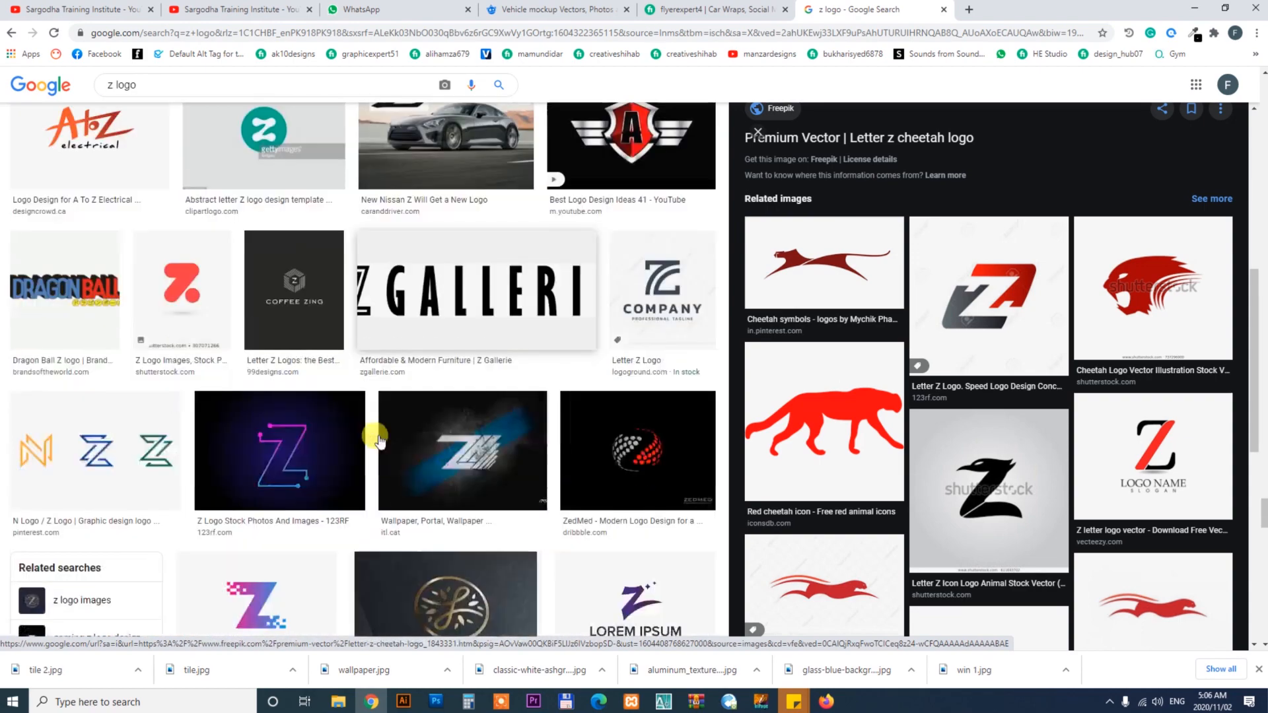
{"action": "scroll", "coordinate": [378, 436], "scroll_direction": "up", "scroll_amount": 5}
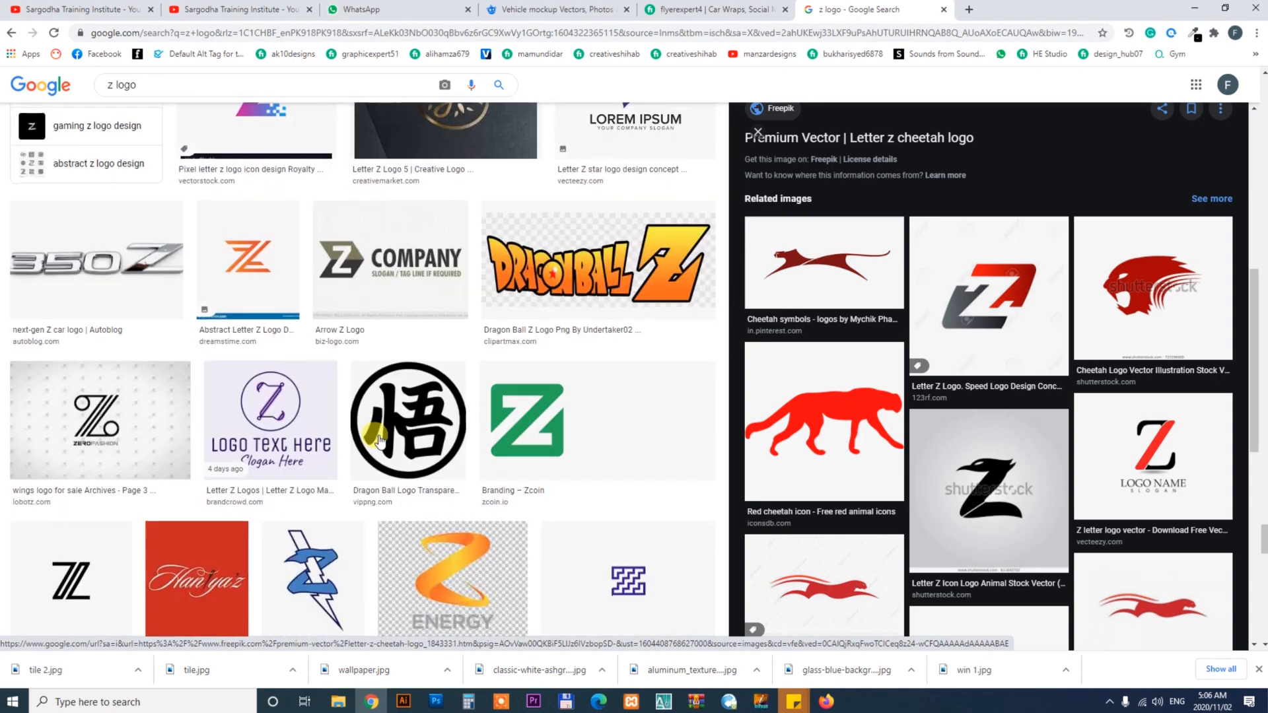
{"action": "scroll", "coordinate": [379, 436], "scroll_direction": "down", "scroll_amount": 6}
Preview the black circular Icon Z image and save it as the JPEG icon-z-25 in the AutoCAD Tuturials folder
{"action": "left_click", "coordinate": [649, 347]}
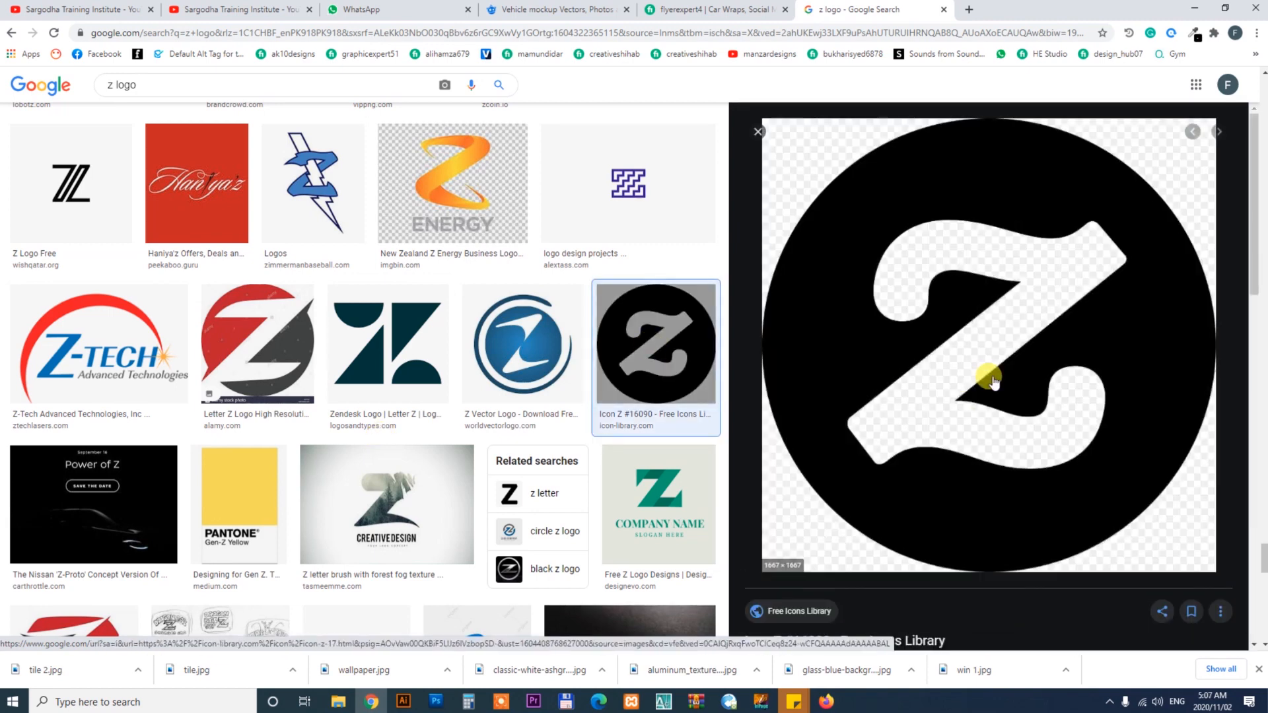
{"action": "right_click", "coordinate": [982, 332]}
{"action": "left_click", "coordinate": [1045, 465]}
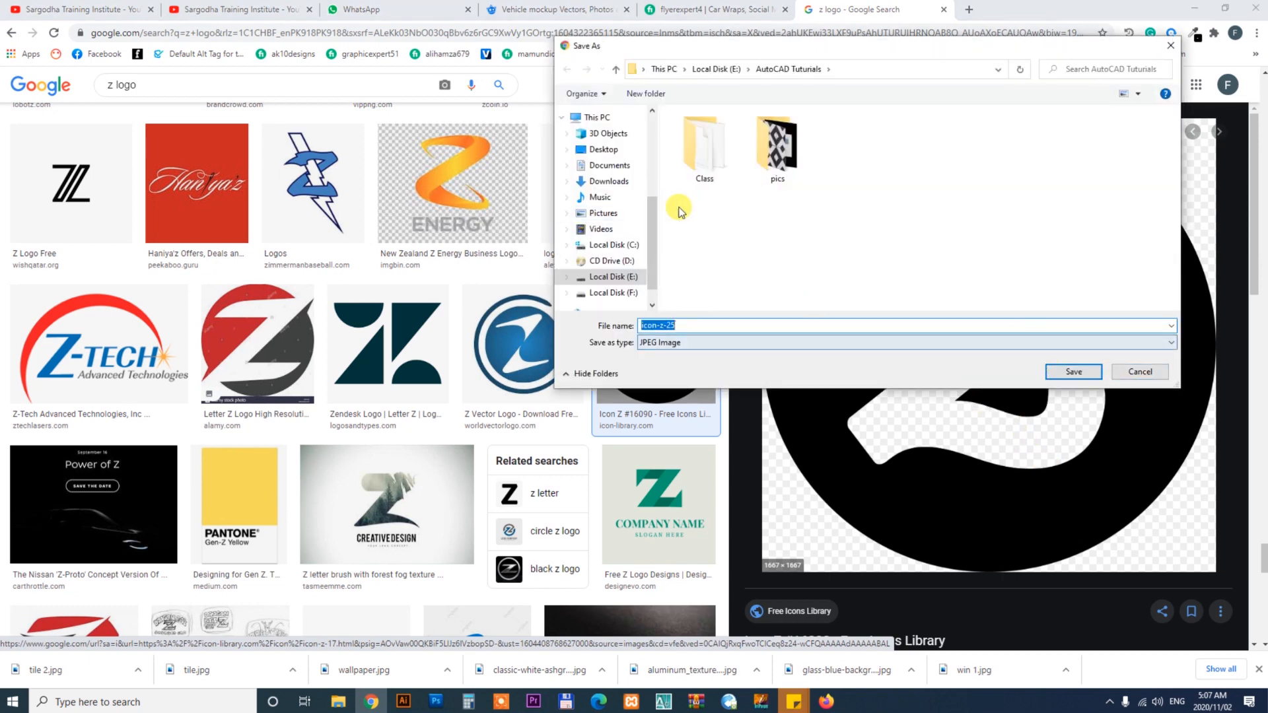
{"action": "left_click", "coordinate": [1074, 372]}
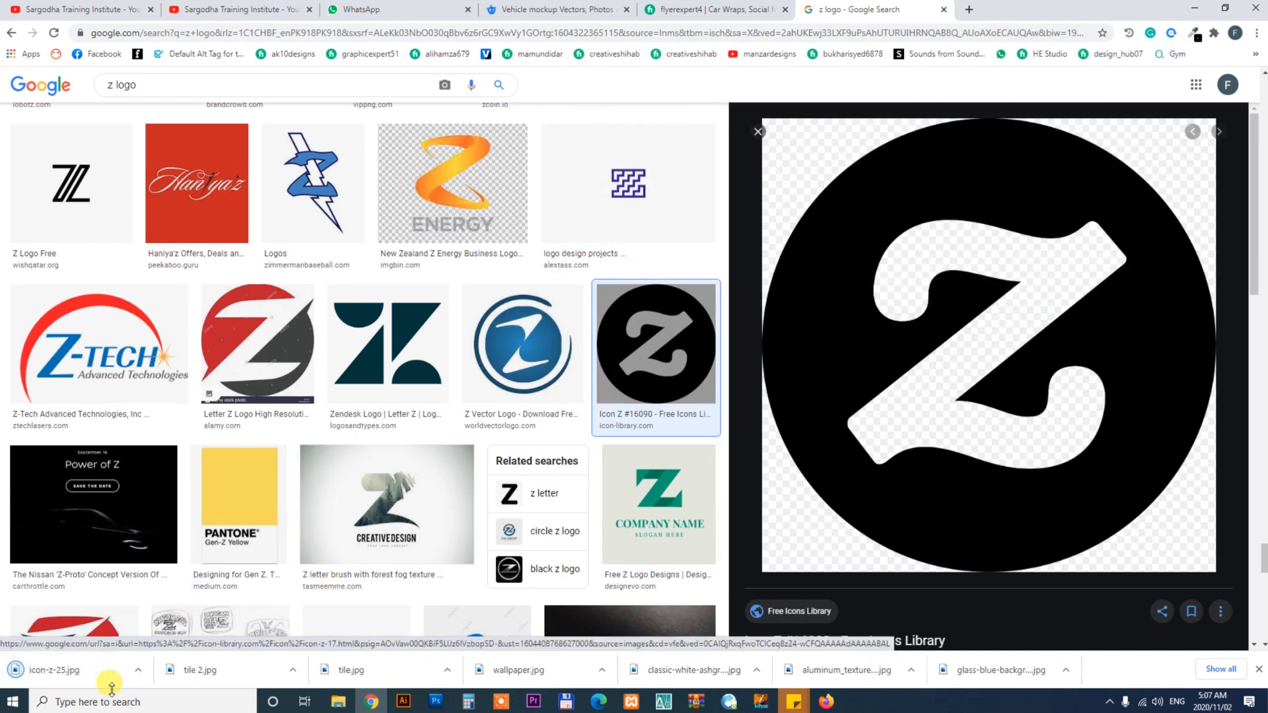
Try to open the downloaded icon-z-25.jpg in Photoshop from its folder
{"action": "left_click", "coordinate": [137, 671]}
{"action": "left_click", "coordinate": [177, 631]}
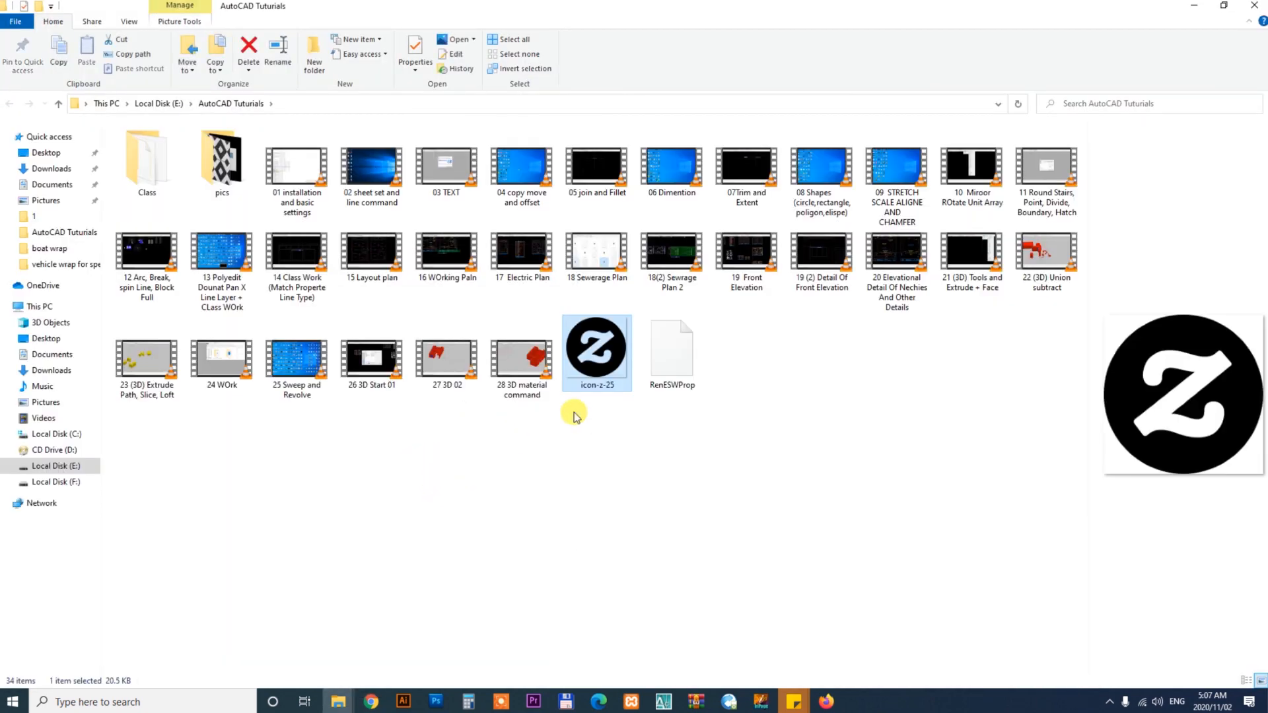
{"action": "left_click_drag", "start_coordinate": [594, 370], "coordinate": [552, 70]}
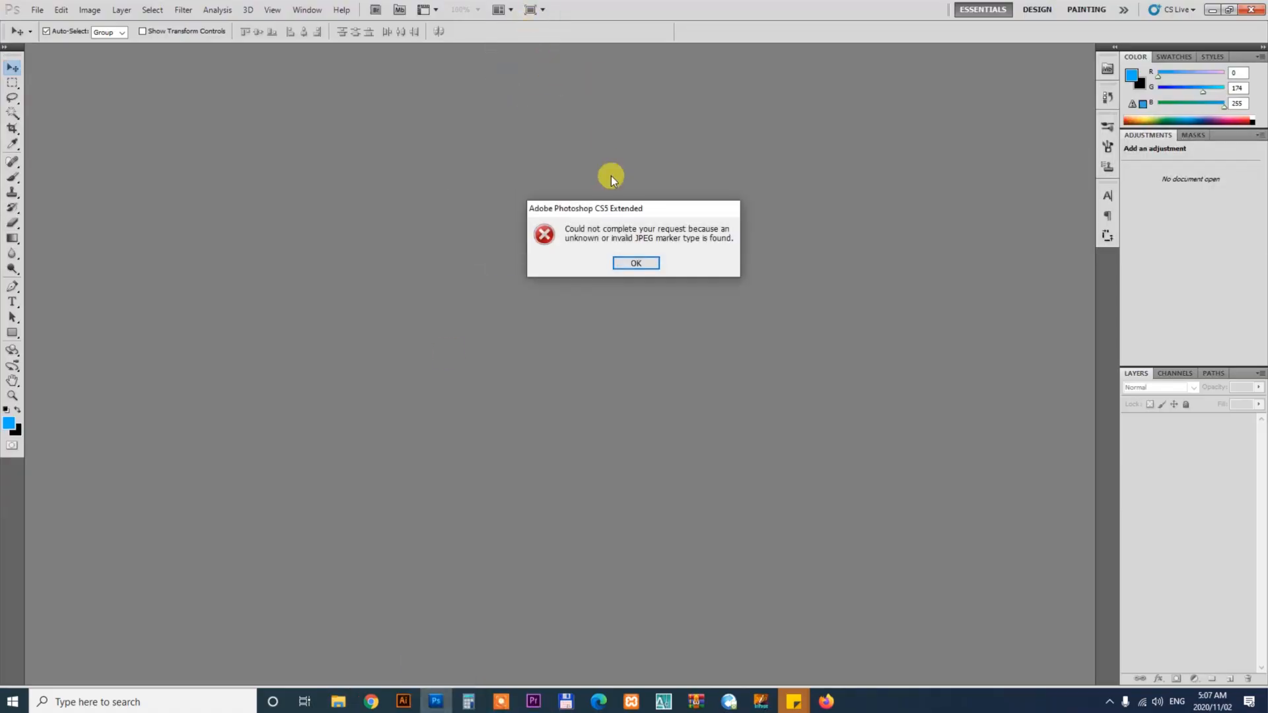
{"action": "left_click", "coordinate": [635, 267]}
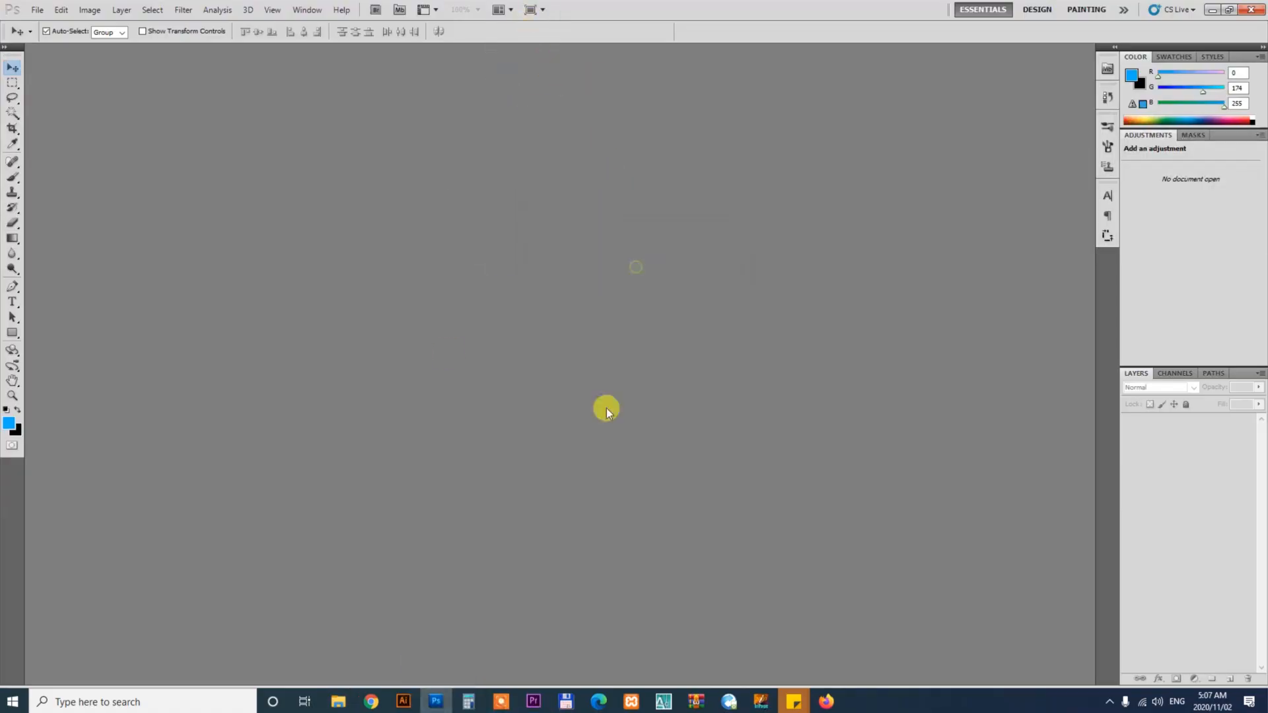
Switch to Chrome, open the downloaded icon-z-25.jpg in Photos and capture a screenshot of it to the clipboard
{"action": "left_click", "coordinate": [370, 701]}
{"action": "left_click", "coordinate": [69, 671]}
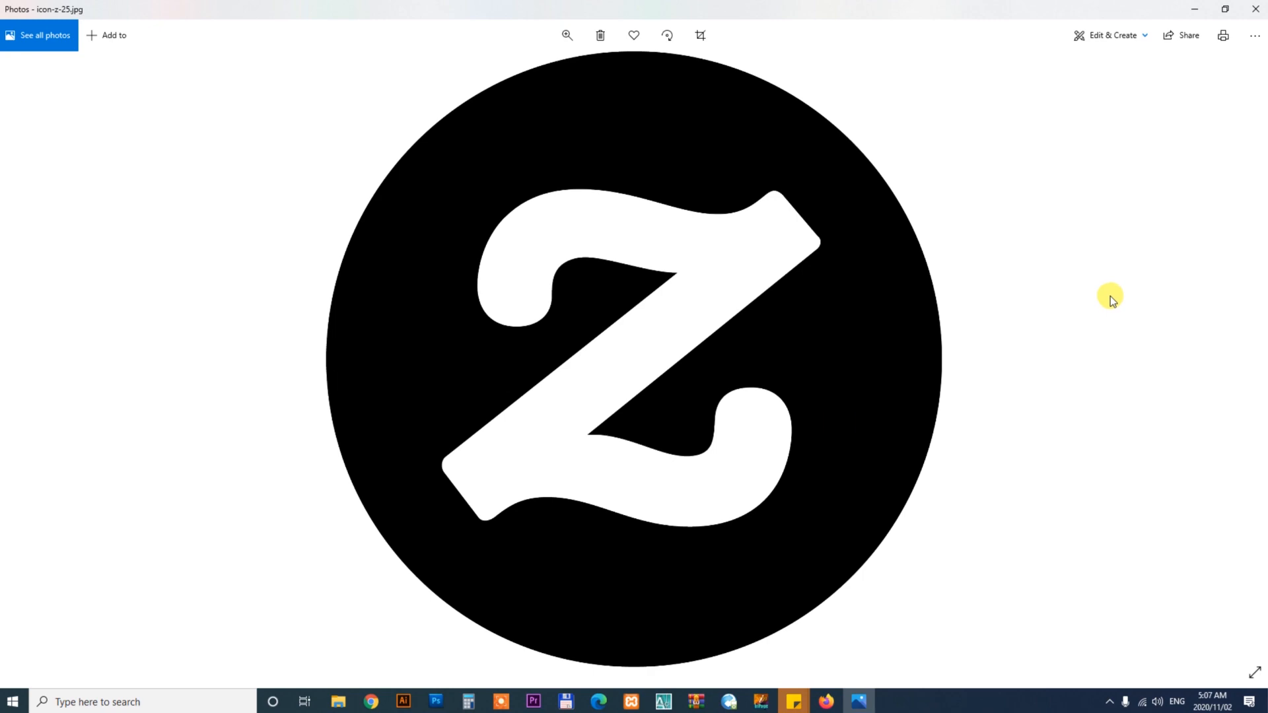
Switch to Photoshop and create a new document of 1000 by 1000 pixels
{"action": "left_click", "coordinate": [435, 701]}
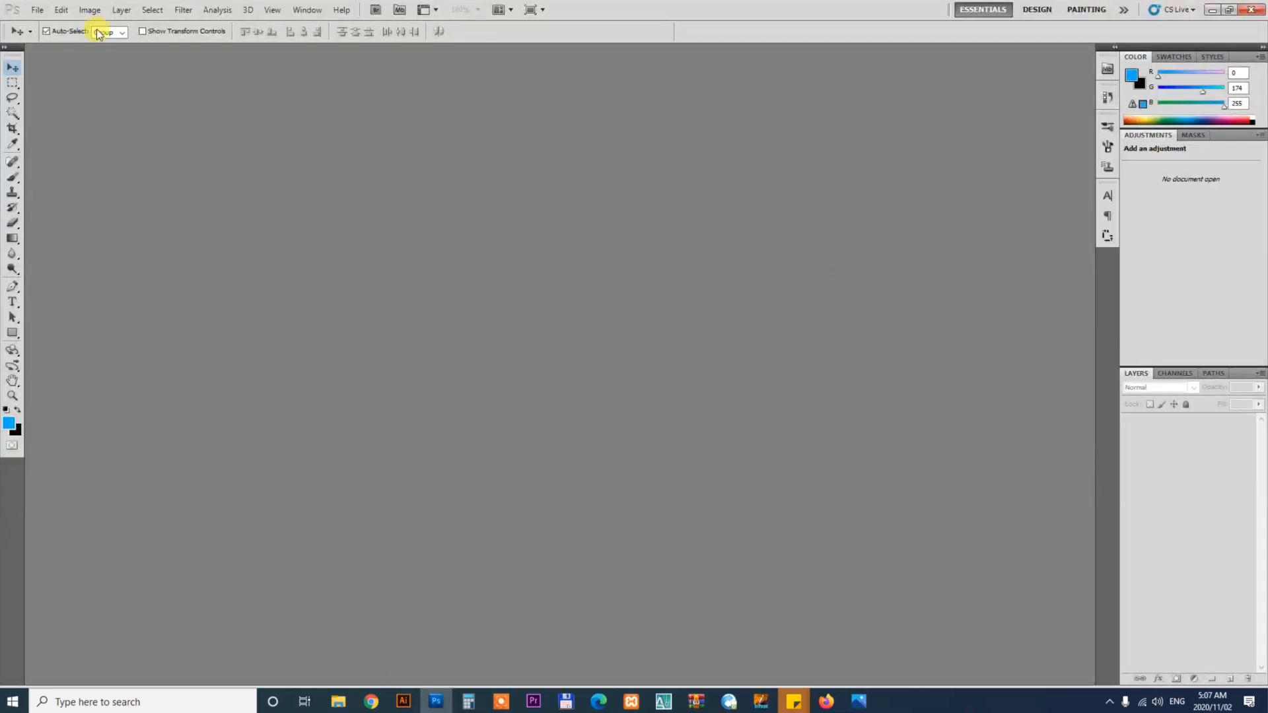
{"action": "left_click", "coordinate": [37, 10]}
{"action": "key", "text": "Escape"}
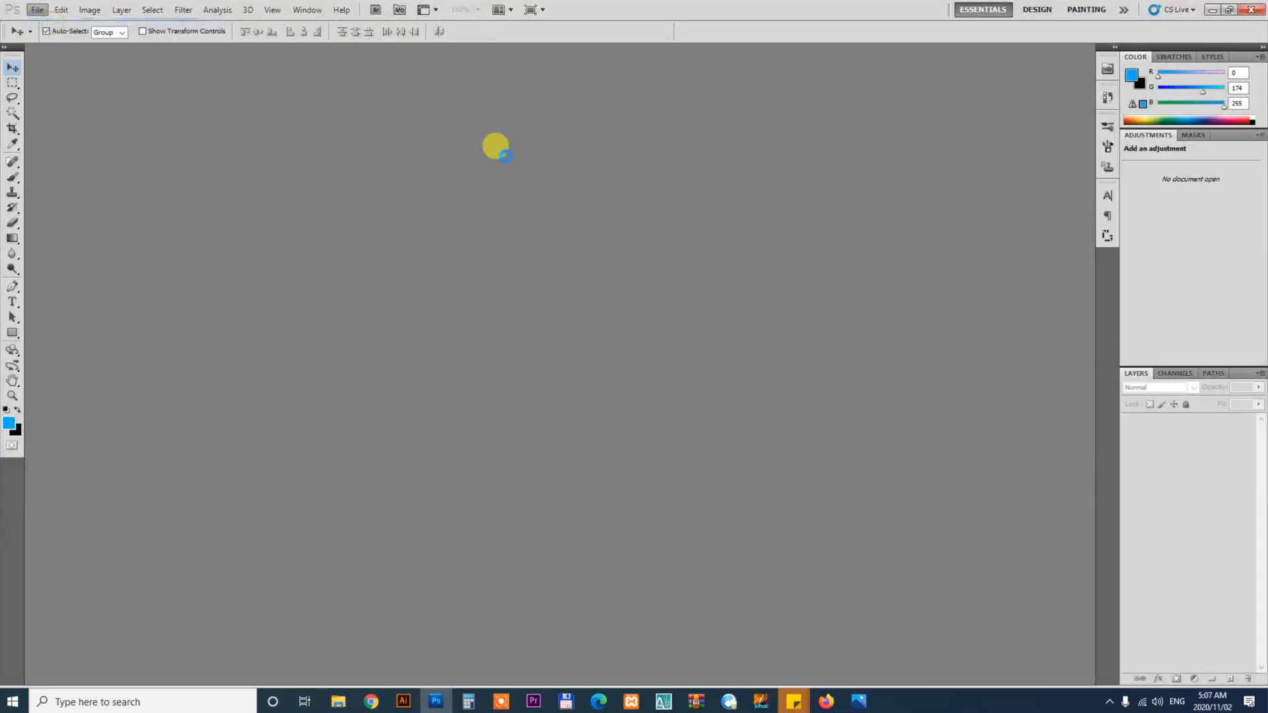
{"action": "left_click", "coordinate": [669, 241]}
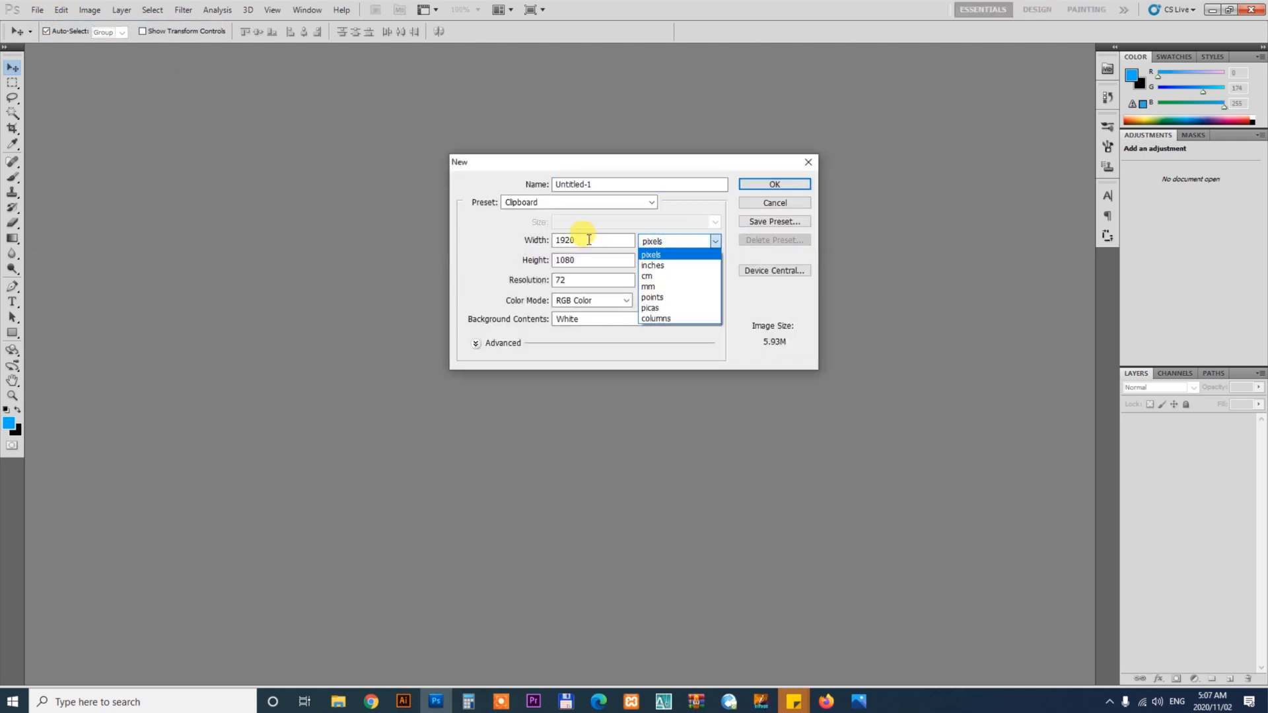
{"action": "left_click", "coordinate": [321, 247]}
{"action": "type", "text": "1000"}
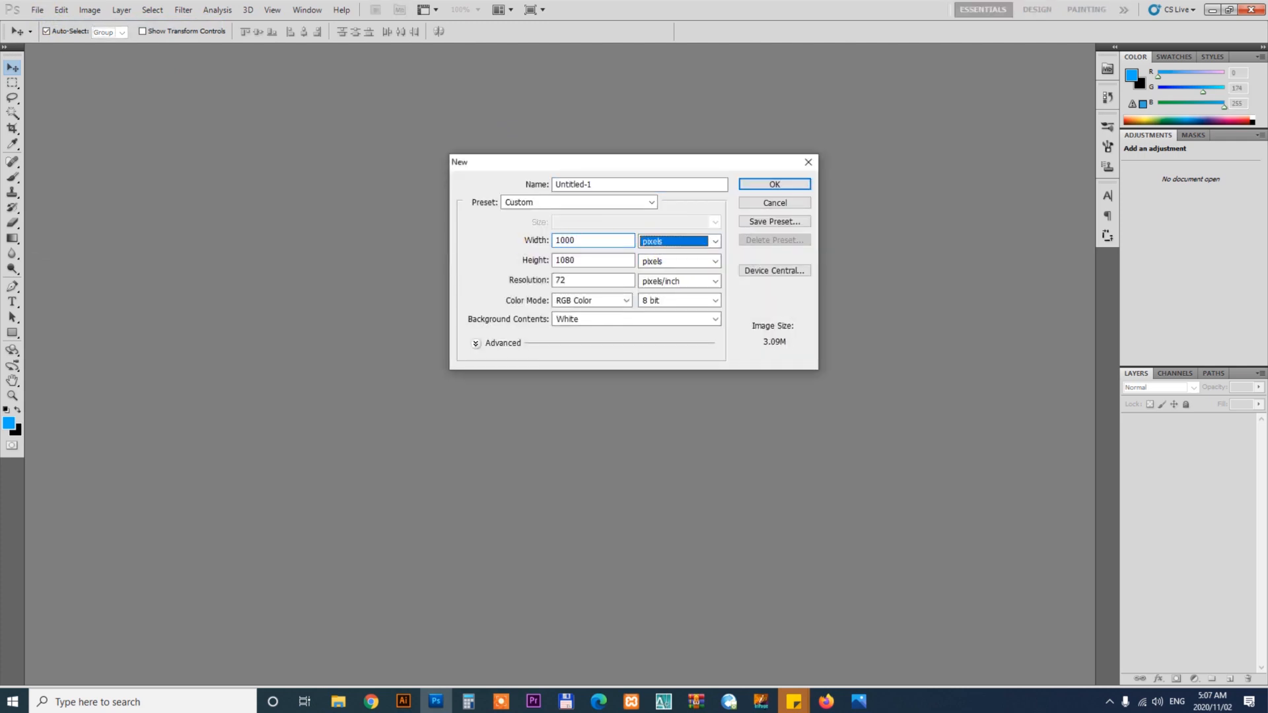
{"action": "key", "text": "Return"}
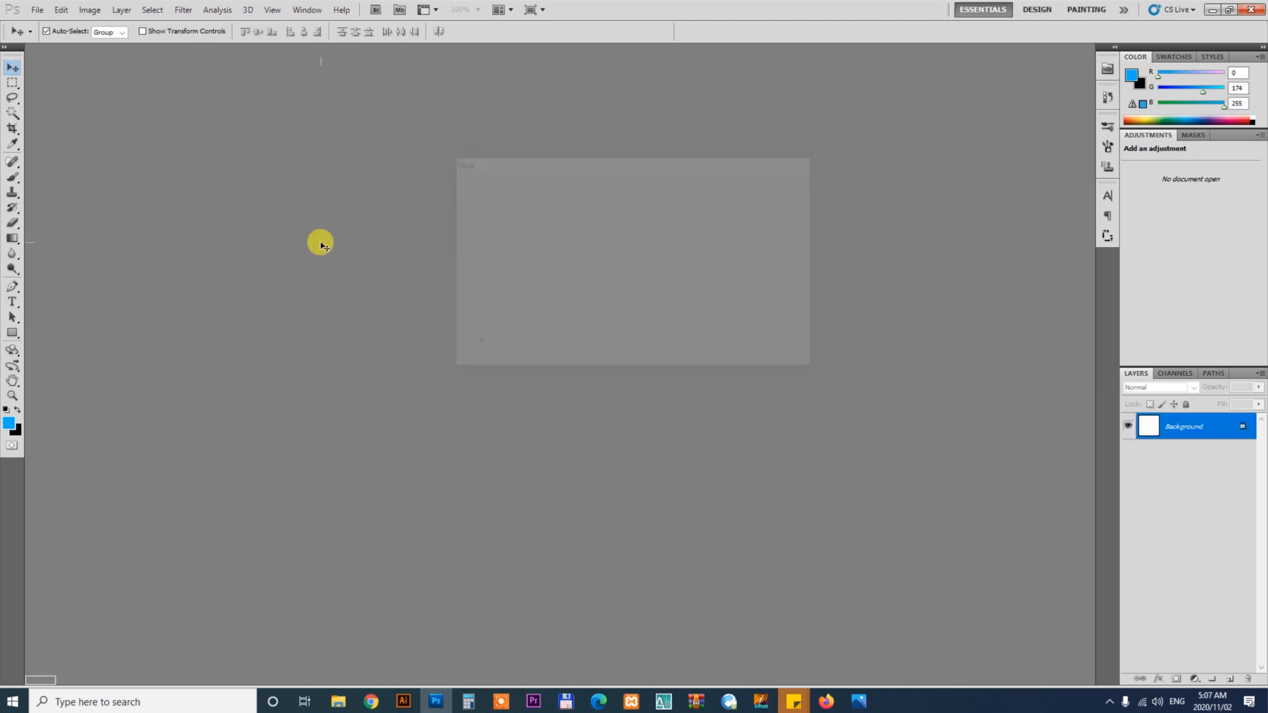
Paste the captured screenshot and move it until the circular Z logo is centred on the canvas
{"action": "key", "text": "ctrl+v"}
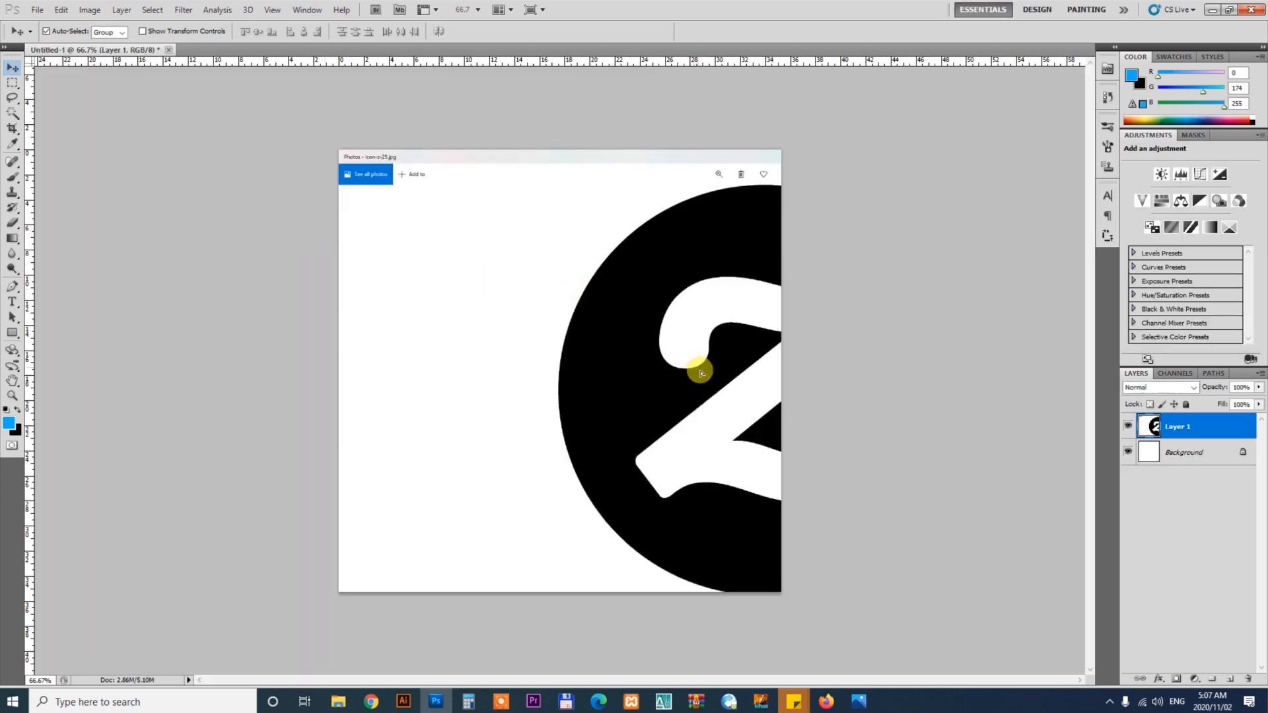
{"action": "left_click_drag", "start_coordinate": [699, 369], "coordinate": [496, 347]}
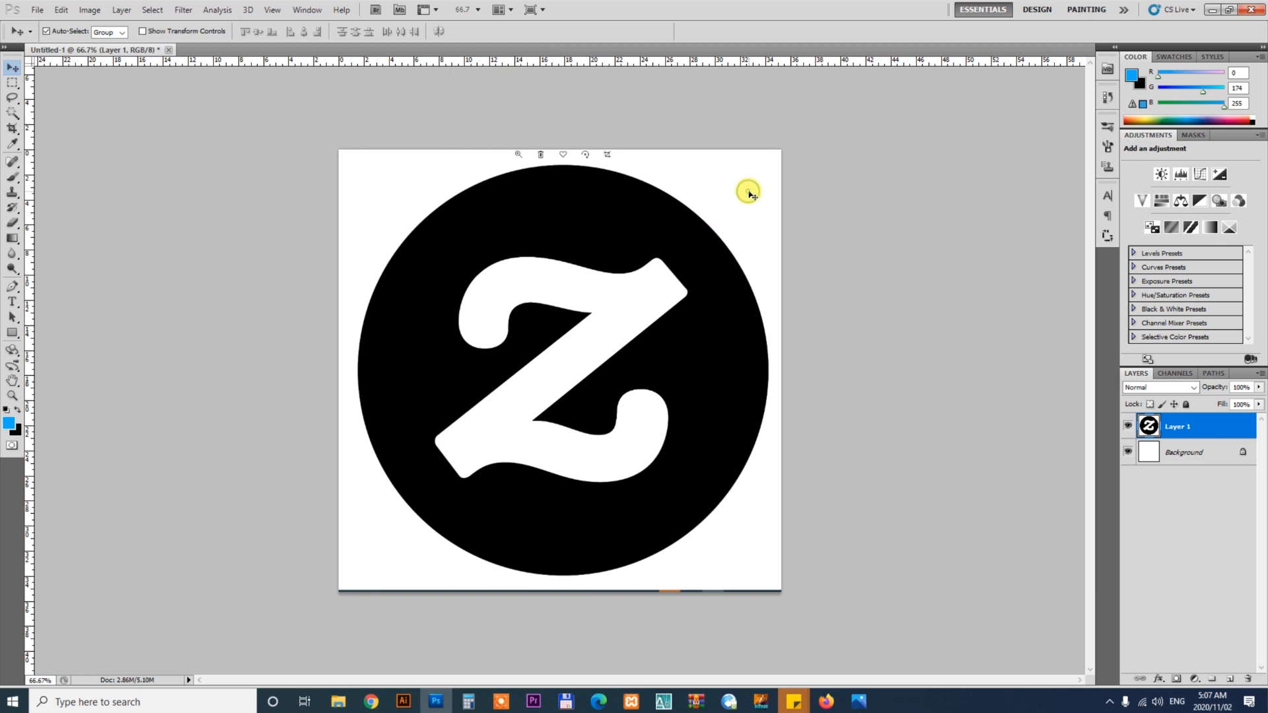
Copy the full-canvas area of the pasted logo layer to a new layer and delete the original pasted layer
{"action": "key", "text": "m"}
{"action": "key", "text": "ctrl+a"}
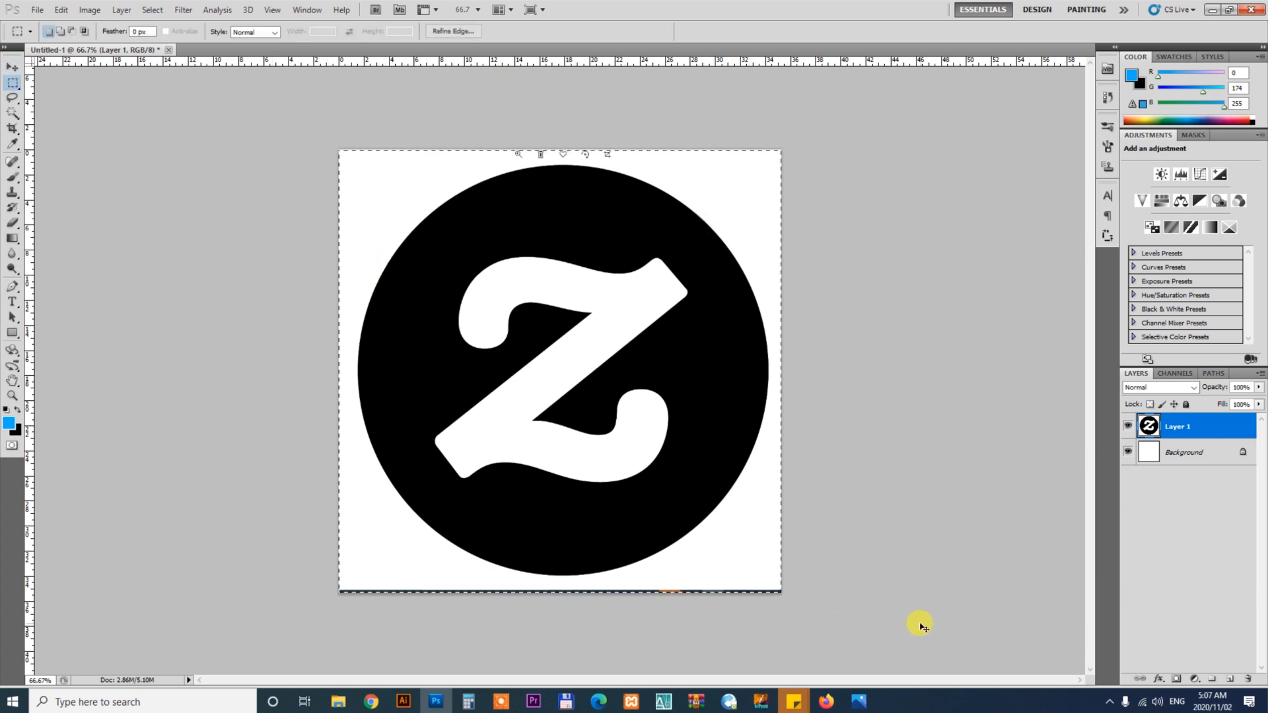
{"action": "key", "text": "ctrl+j"}
{"action": "key", "text": "v"}
{"action": "left_click", "coordinate": [1177, 447]}
{"action": "key", "text": "Delete"}
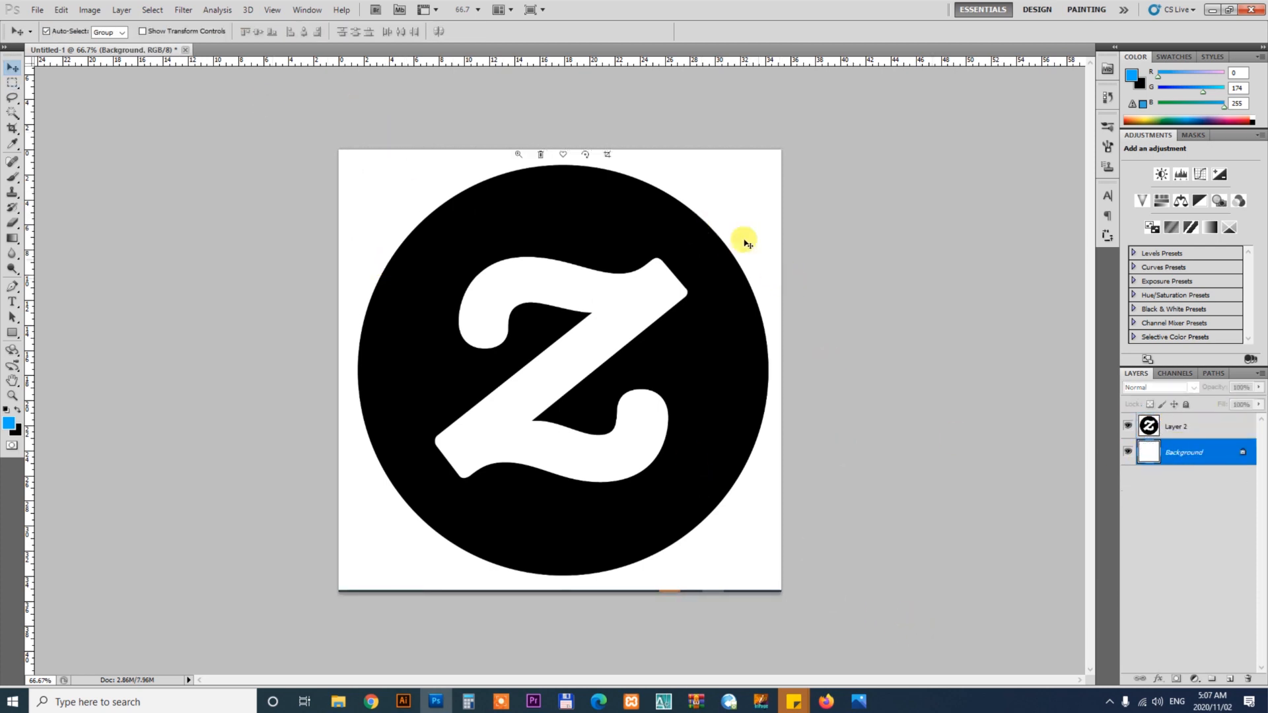
{"action": "key", "text": "ctrl+a"}
{"action": "key", "text": "Delete"}
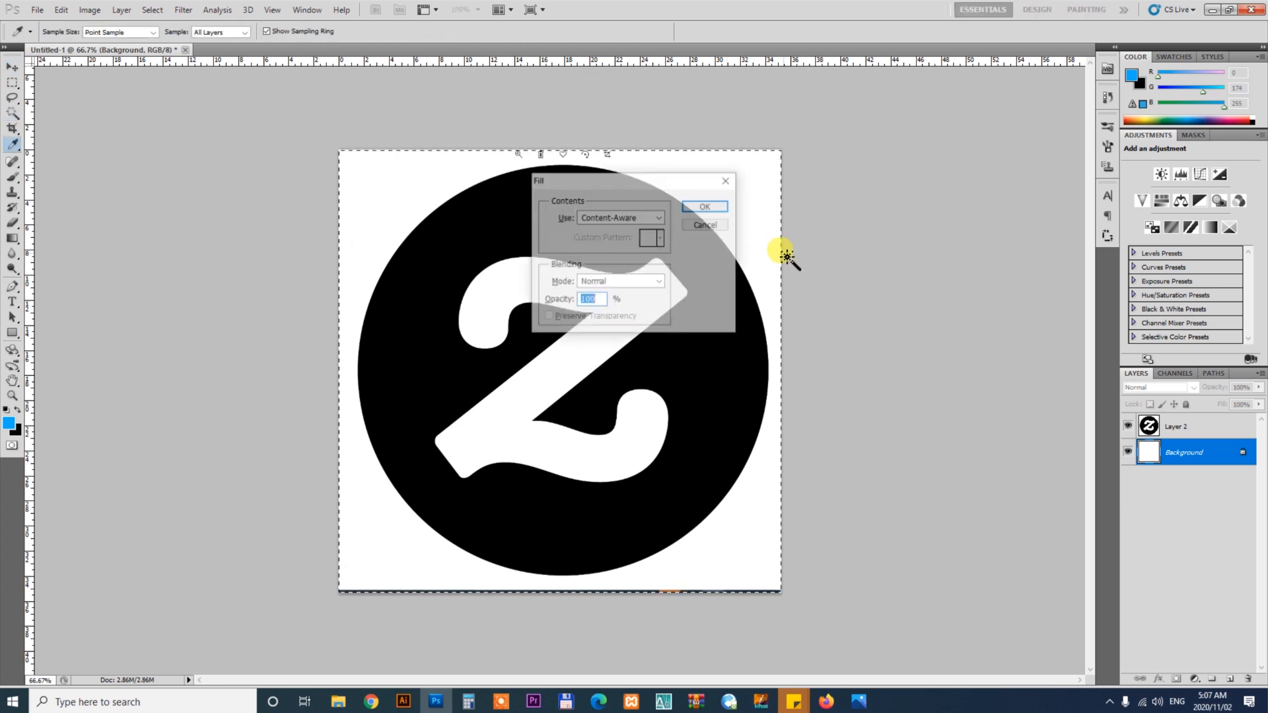
{"action": "key", "text": "Escape"}
{"action": "key", "text": "ctrl+d"}
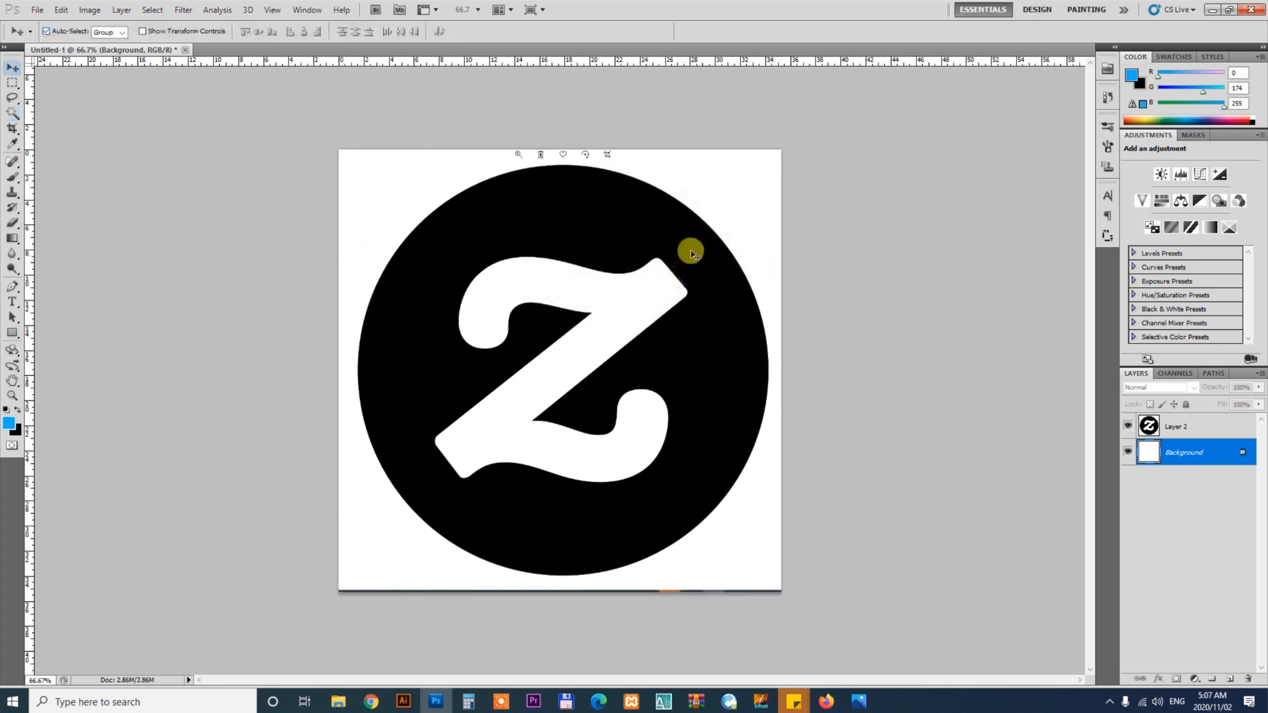
Select the white area around the black circle on Layer 2 with the Magic Wand, delete it and clear the selection
{"action": "left_click", "coordinate": [692, 250], "text": "ctrl"}
{"action": "left_click", "coordinate": [739, 202]}
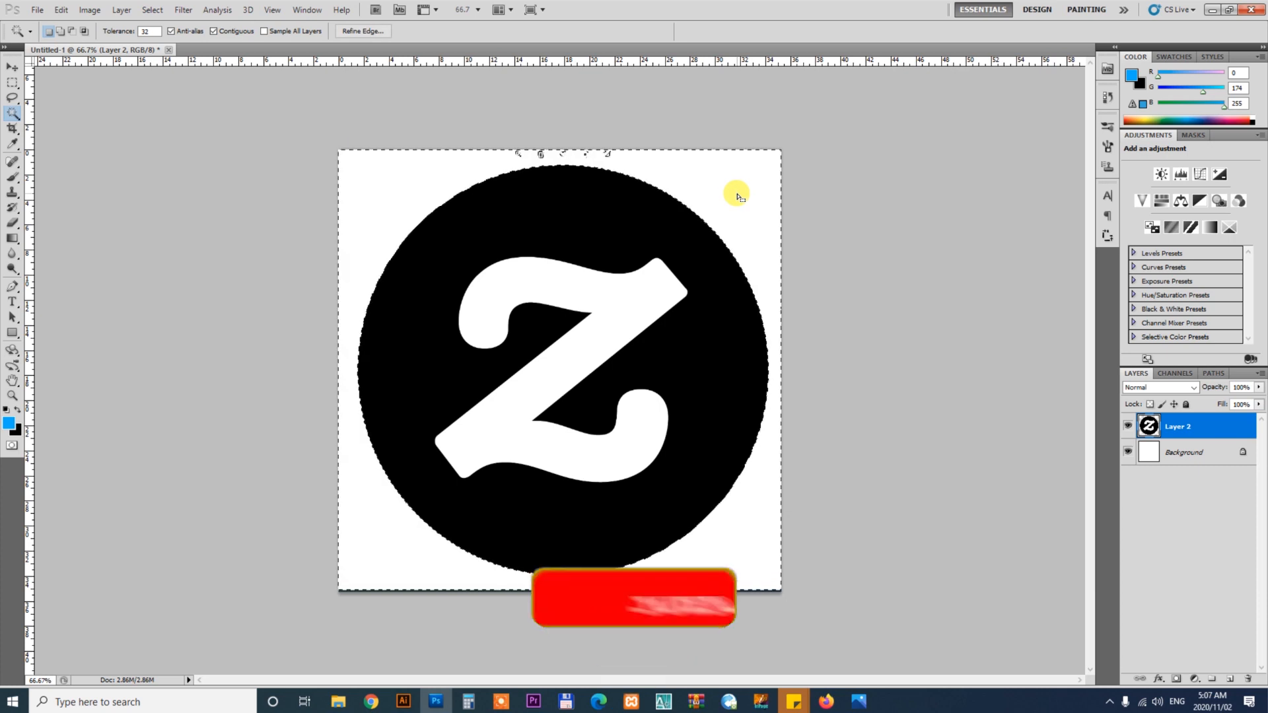
{"action": "key", "text": "v"}
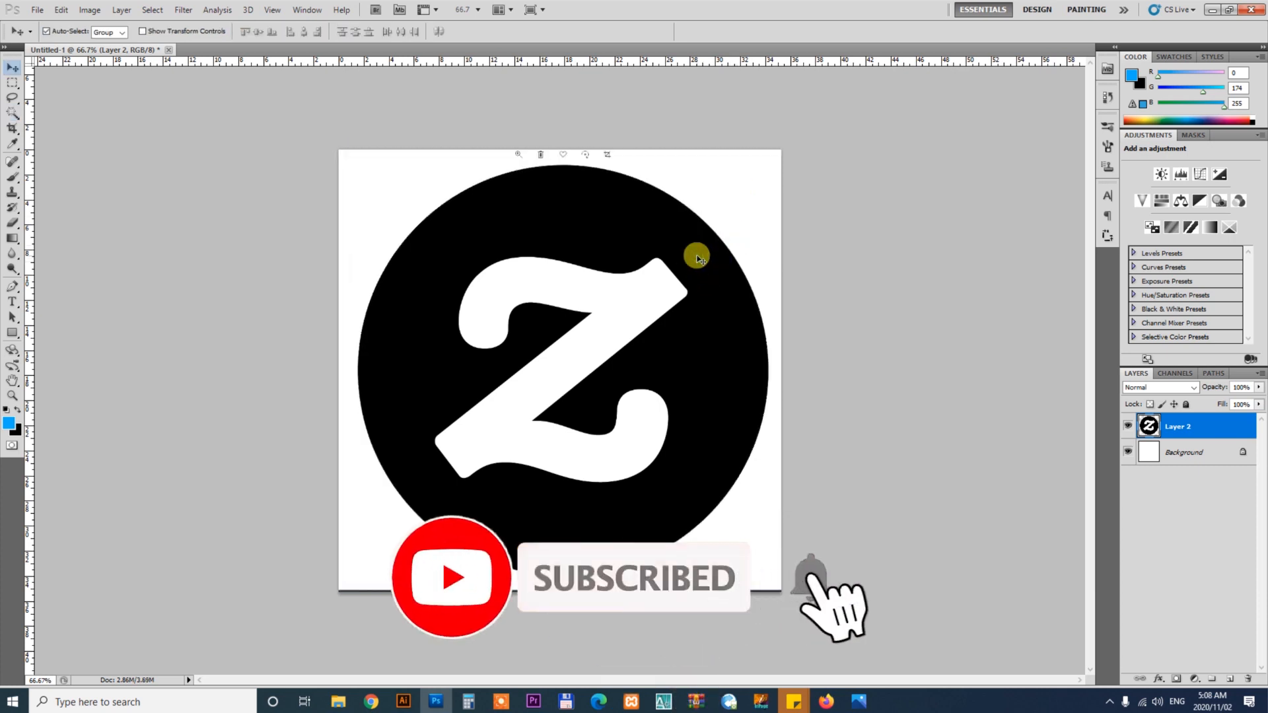
Erase the strip of small viewer icons above the circle on Layer 2 using a rectangular selection
{"action": "key", "text": "m"}
{"action": "left_click_drag", "start_coordinate": [437, 116], "coordinate": [658, 161]}
{"action": "left_click", "coordinate": [710, 179]}
{"action": "key", "text": "v"}
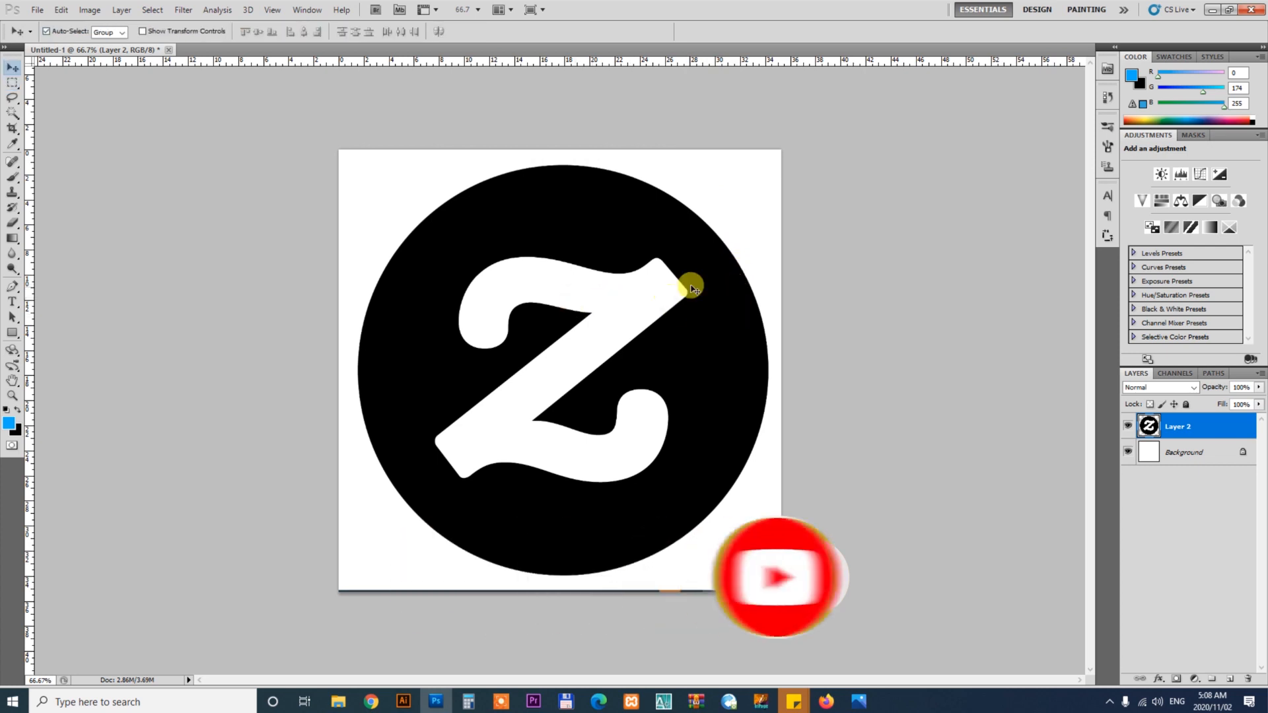
Fill the Background layer with the black background colour
{"action": "key", "text": "ctrl+t"}
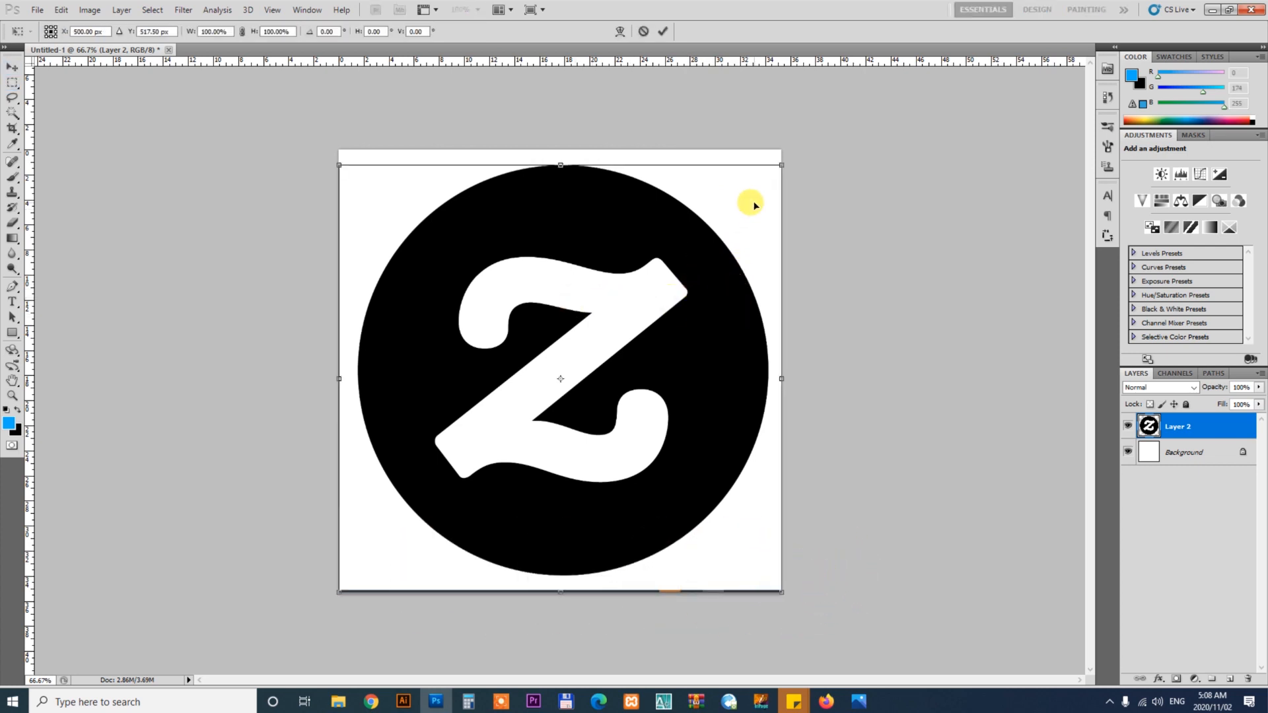
{"action": "key", "text": "Return"}
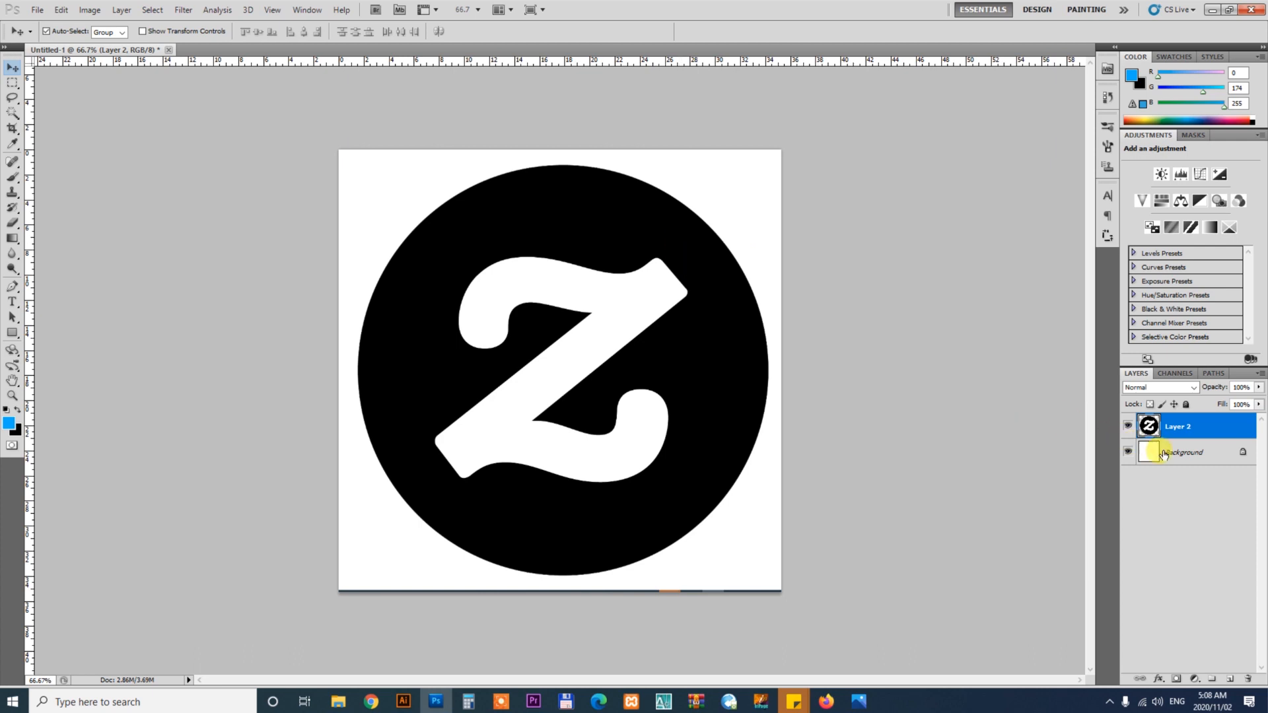
{"action": "left_click", "coordinate": [1164, 453]}
{"action": "key", "text": "ctrl+BackSpace"}
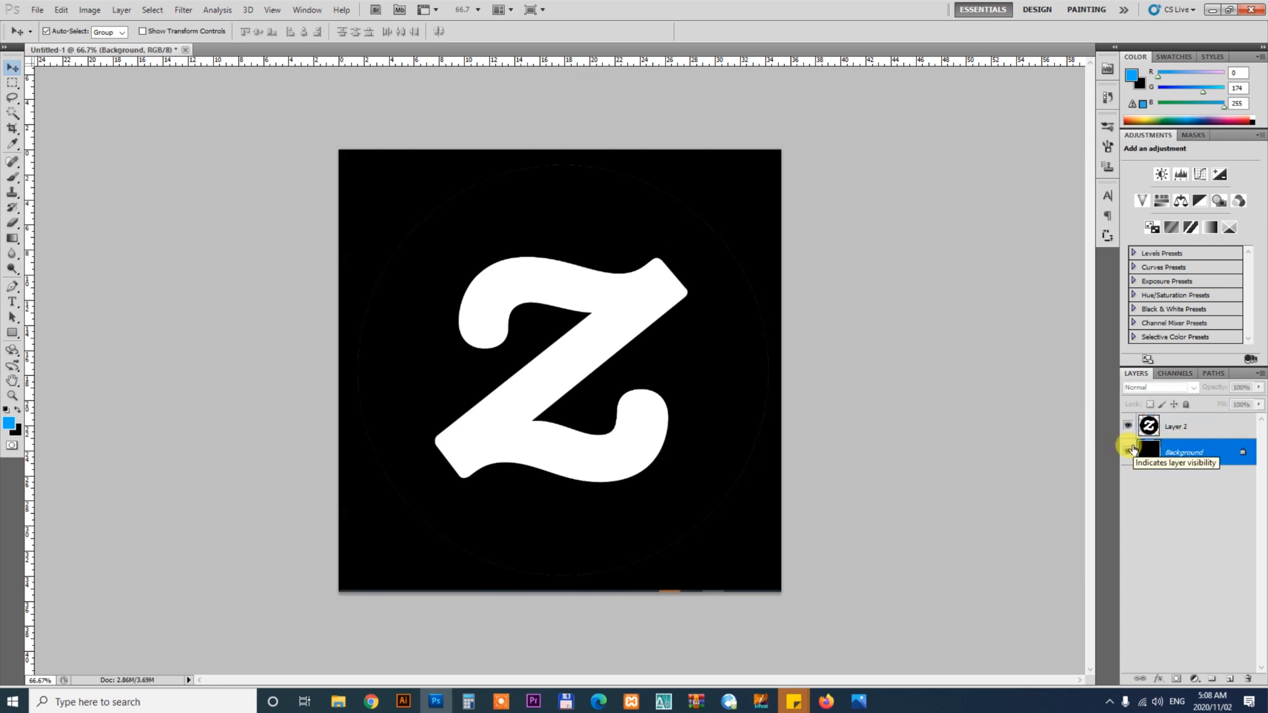
Save the image to the Desktop as a JPEG named z, accepting the default JPEG options
{"action": "left_click", "coordinate": [37, 10]}
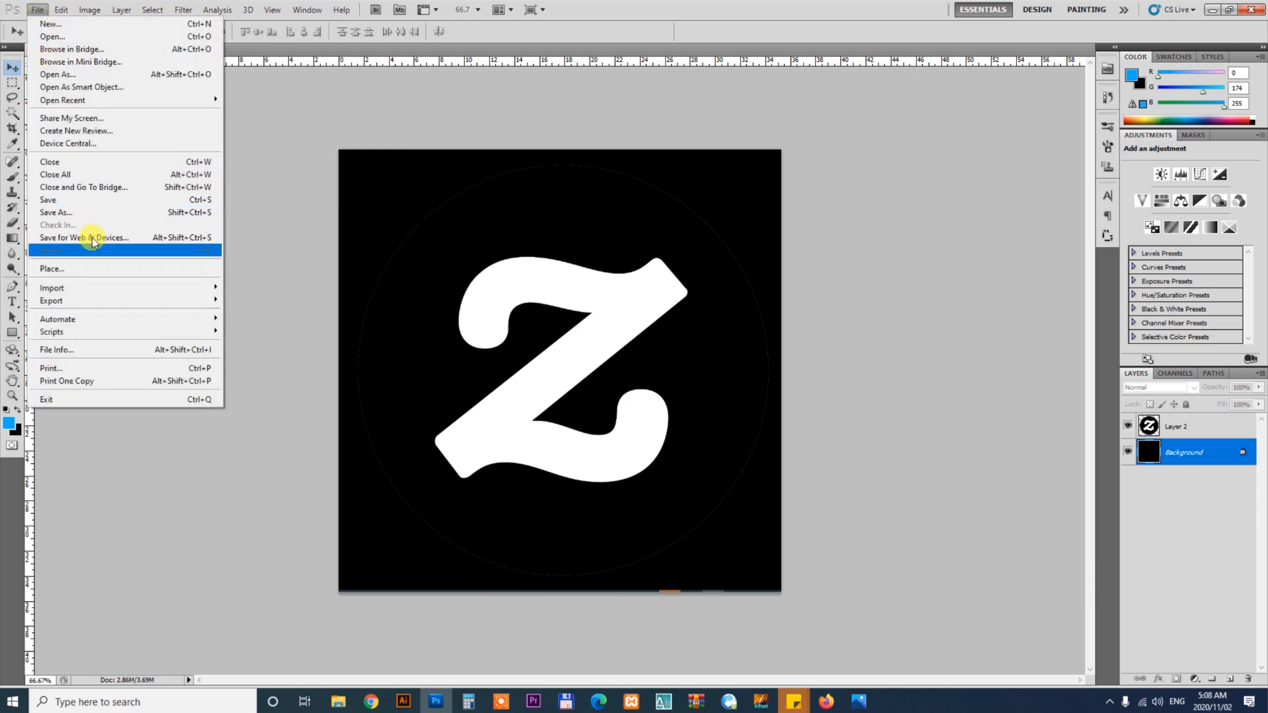
{"action": "left_click", "coordinate": [93, 213]}
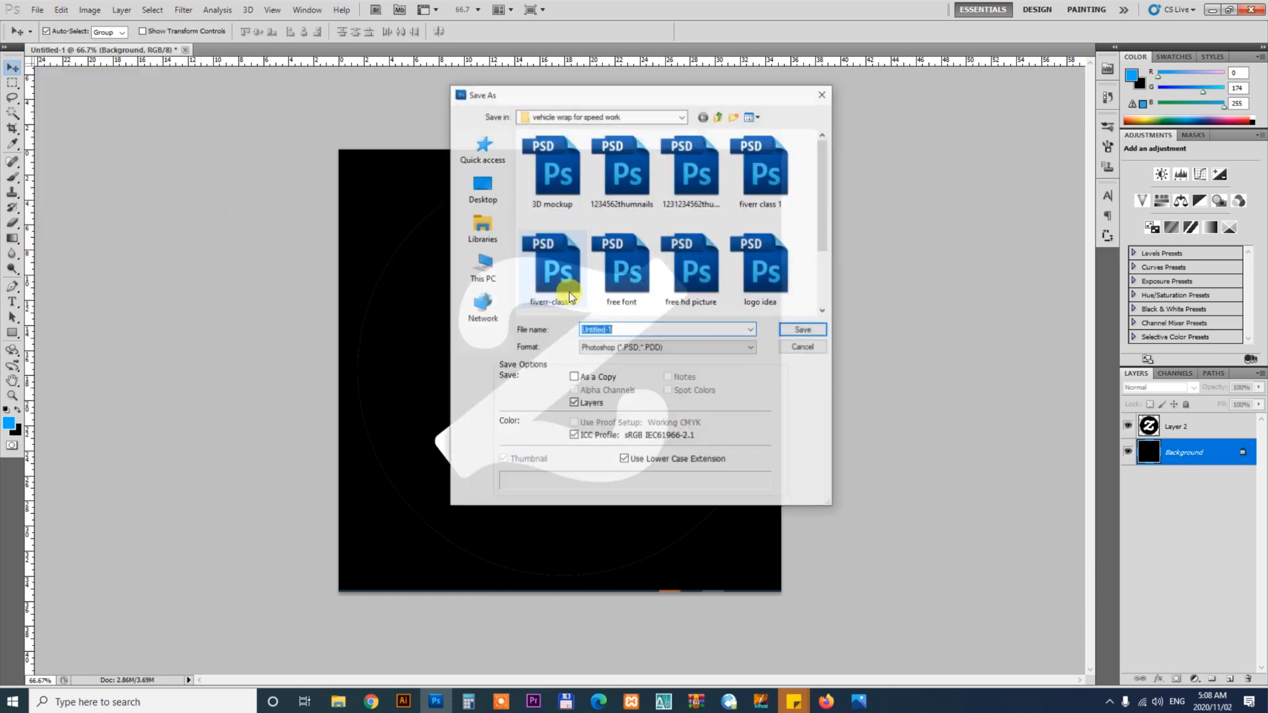
{"action": "left_click", "coordinate": [502, 196]}
{"action": "left_click", "coordinate": [650, 348]}
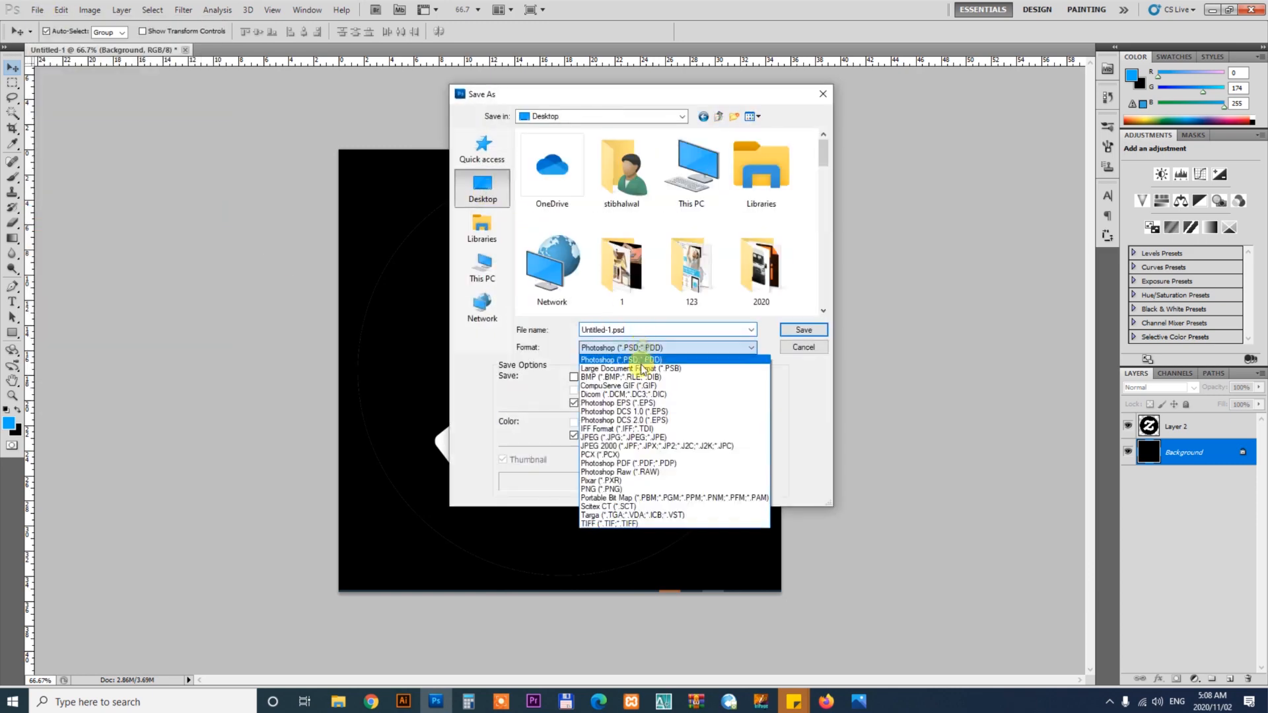
{"action": "left_click", "coordinate": [639, 437]}
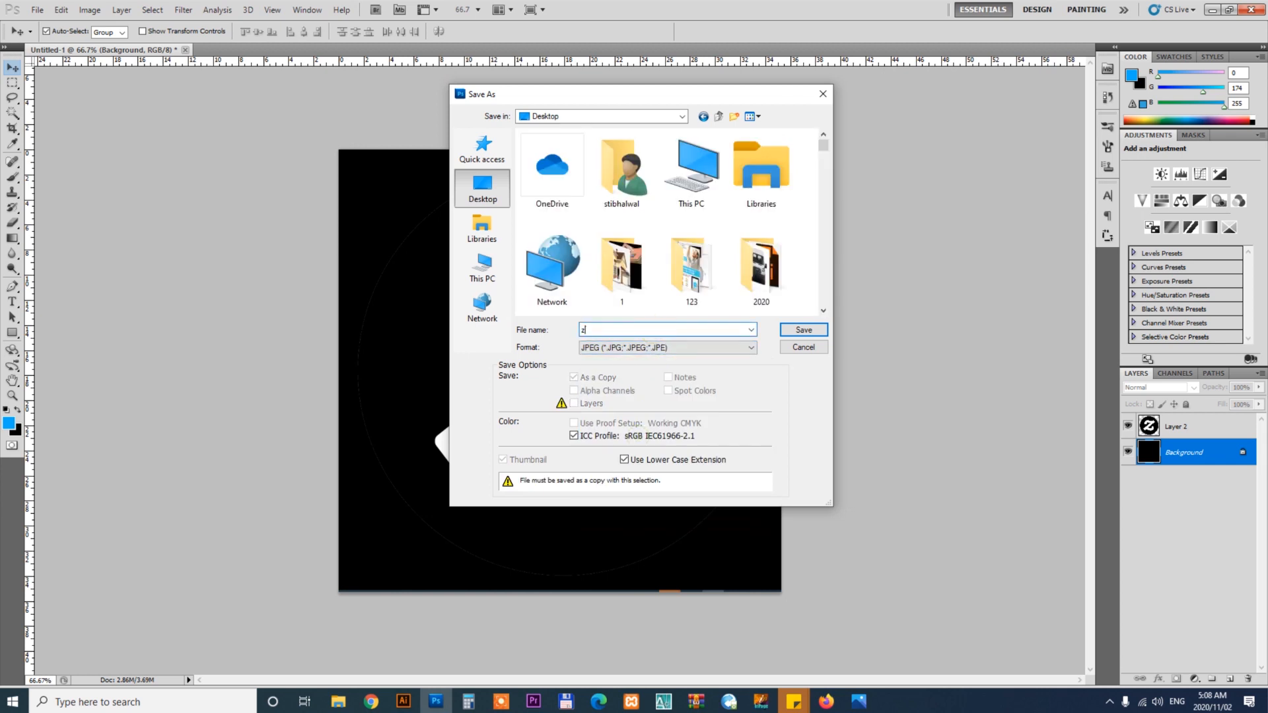
{"action": "key", "text": "Return"}
{"action": "key", "text": "Return"}
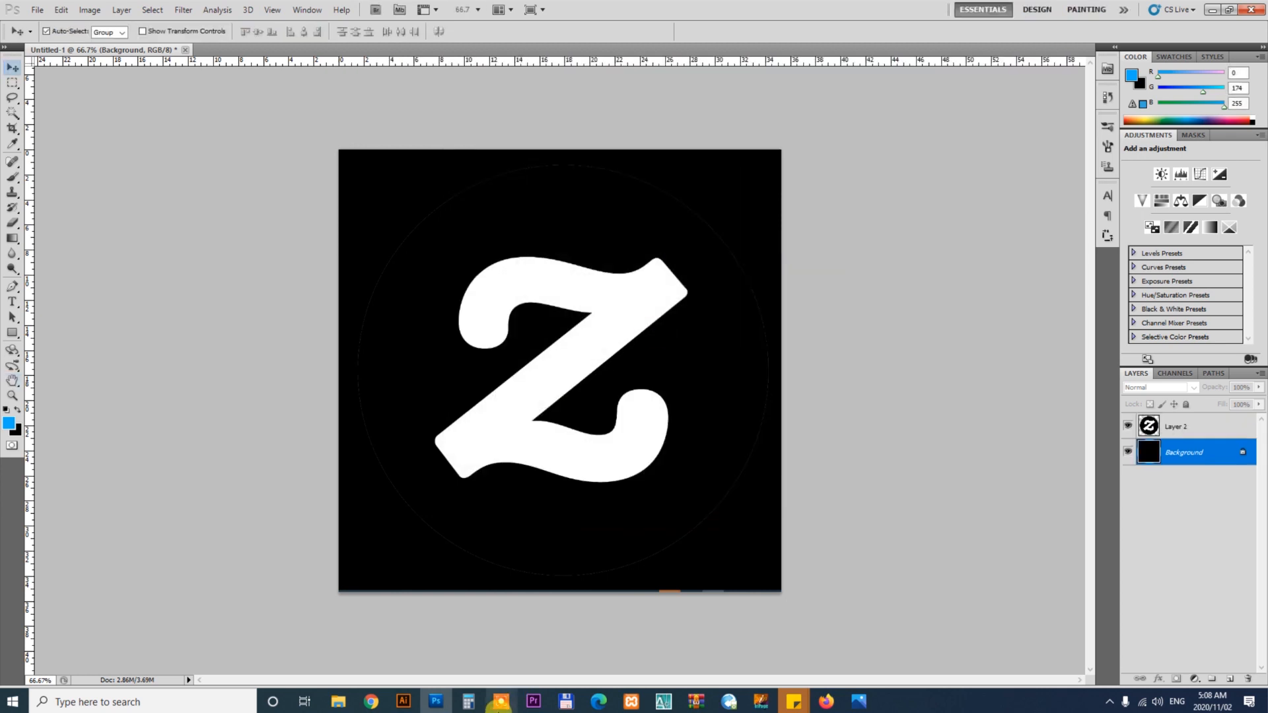
Switch to Firefox and upload the z image from the Desktop as the Fiverr profile picture
{"action": "left_click", "coordinate": [826, 701]}
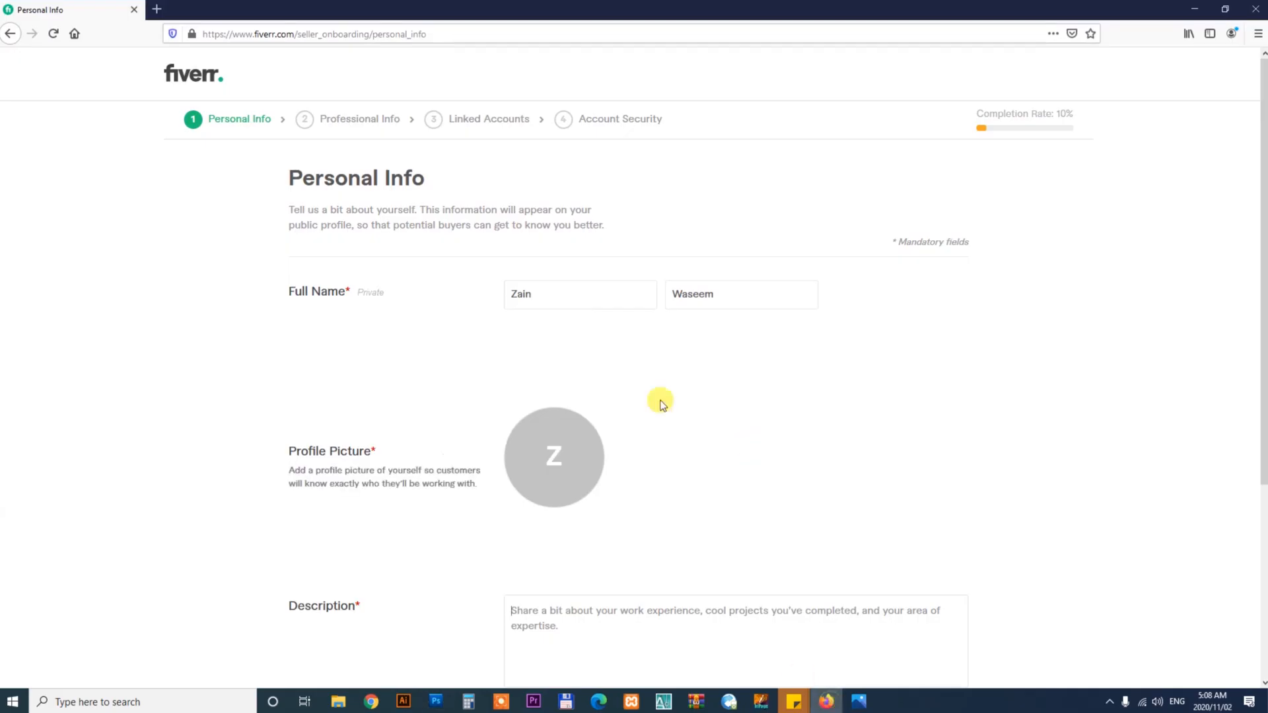
{"action": "left_click", "coordinate": [553, 457]}
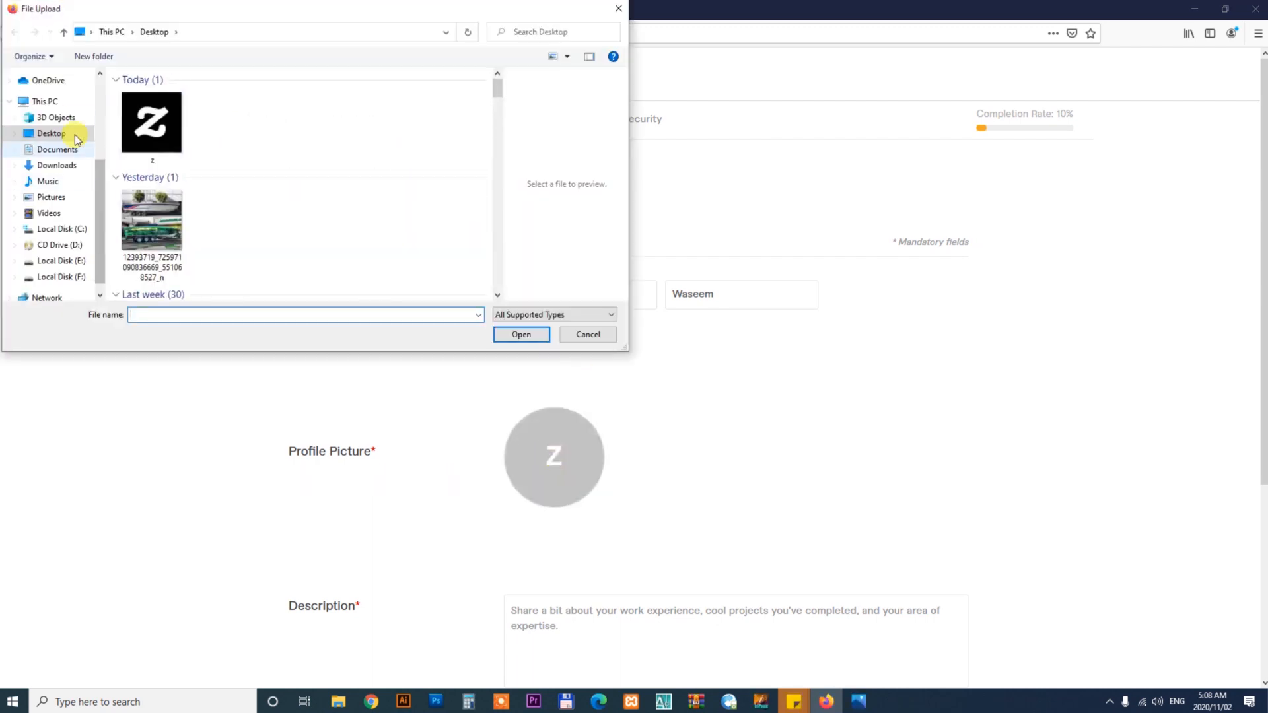
{"action": "left_click", "coordinate": [125, 125]}
{"action": "left_click", "coordinate": [521, 334]}
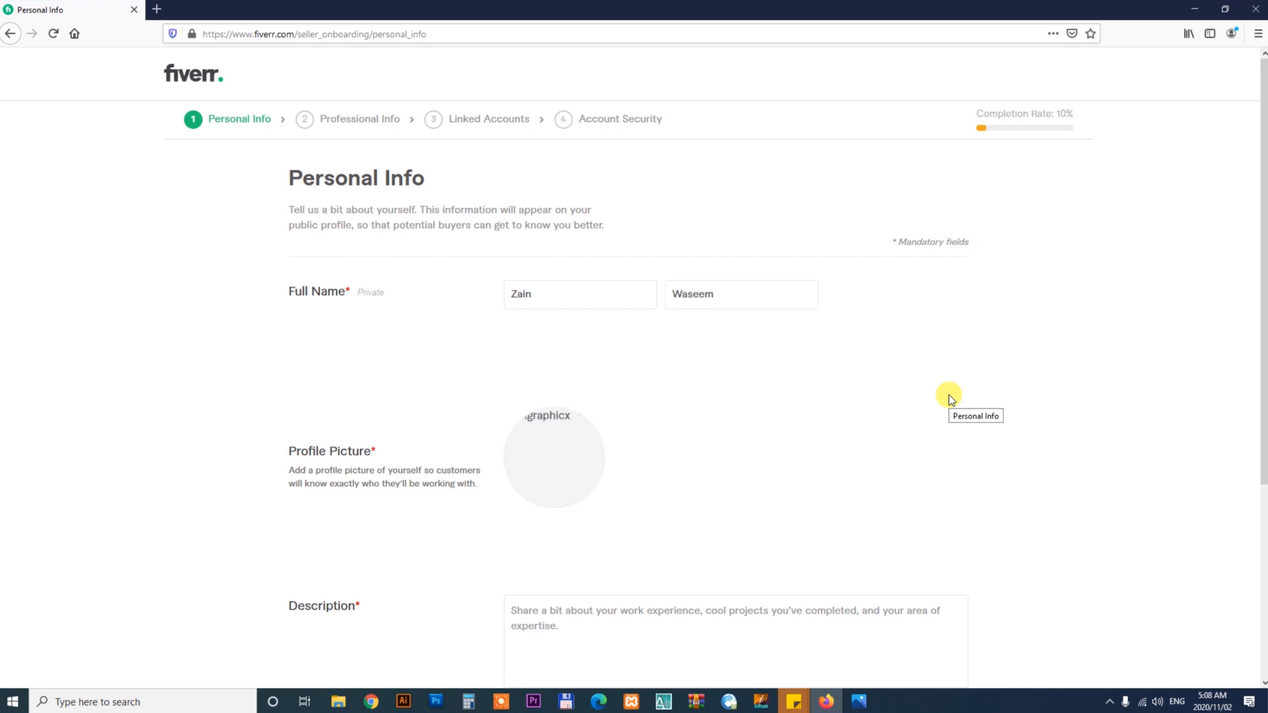
{"action": "scroll", "coordinate": [930, 428], "scroll_direction": "down", "scroll_amount": 5}
{"action": "scroll", "coordinate": [1083, 424], "scroll_direction": "up", "scroll_amount": 5}
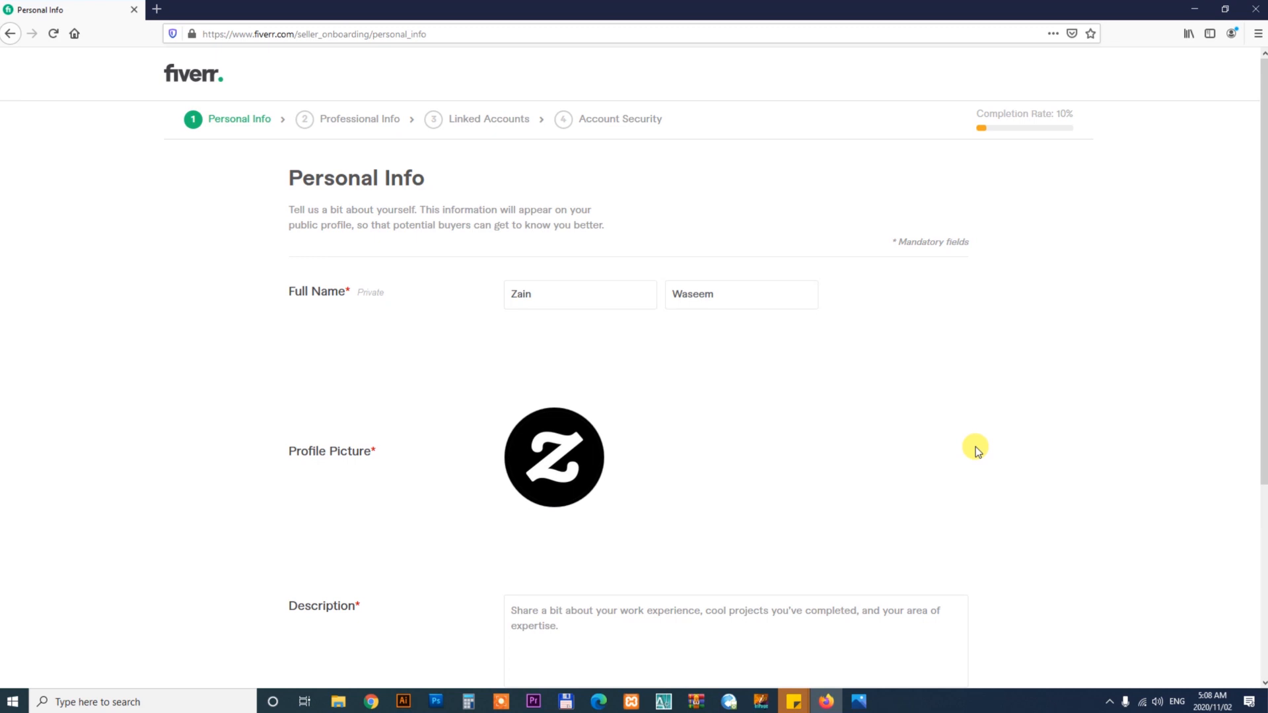
{"action": "scroll", "coordinate": [989, 414], "scroll_direction": "down", "scroll_amount": 4}
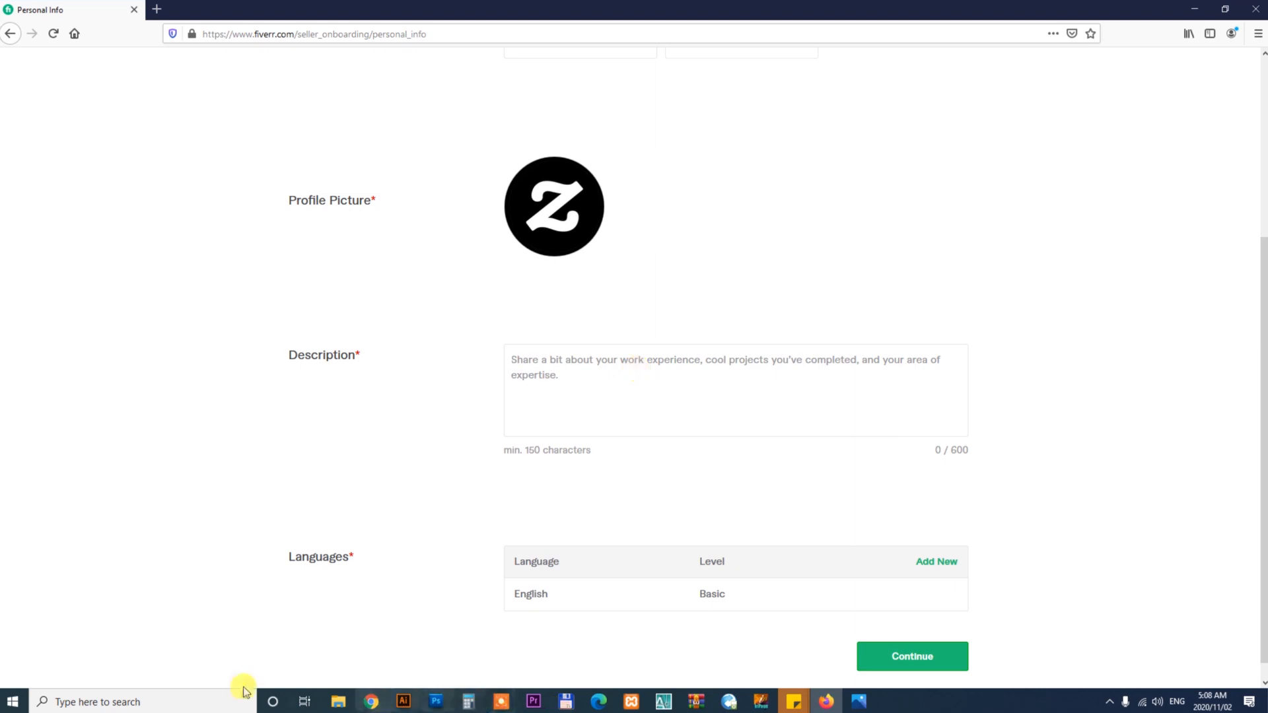
Switch to Chrome, open Fiverr's buying homepage in a new tab and open the half and full vehicle wrap gig
{"action": "left_click", "coordinate": [371, 703]}
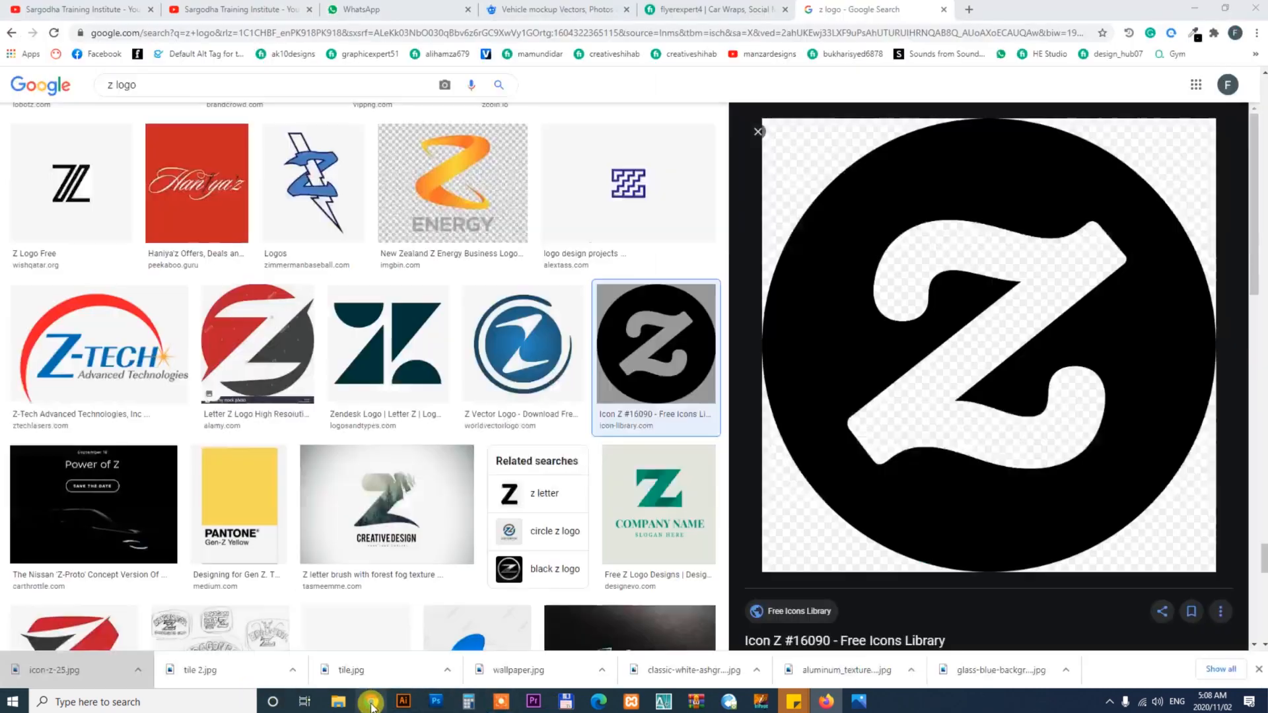
{"action": "left_click", "coordinate": [713, 7]}
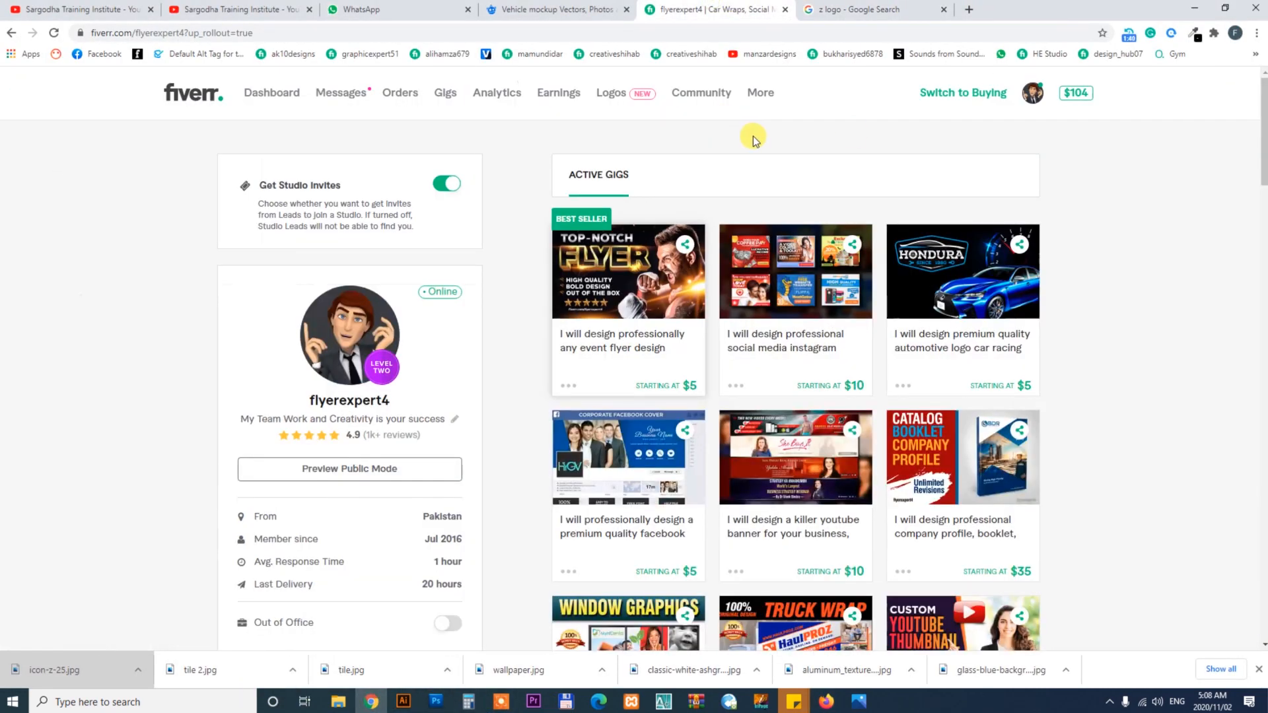
{"action": "right_click", "coordinate": [990, 93]}
{"action": "left_click", "coordinate": [1010, 101]}
{"action": "left_click", "coordinate": [828, 12]}
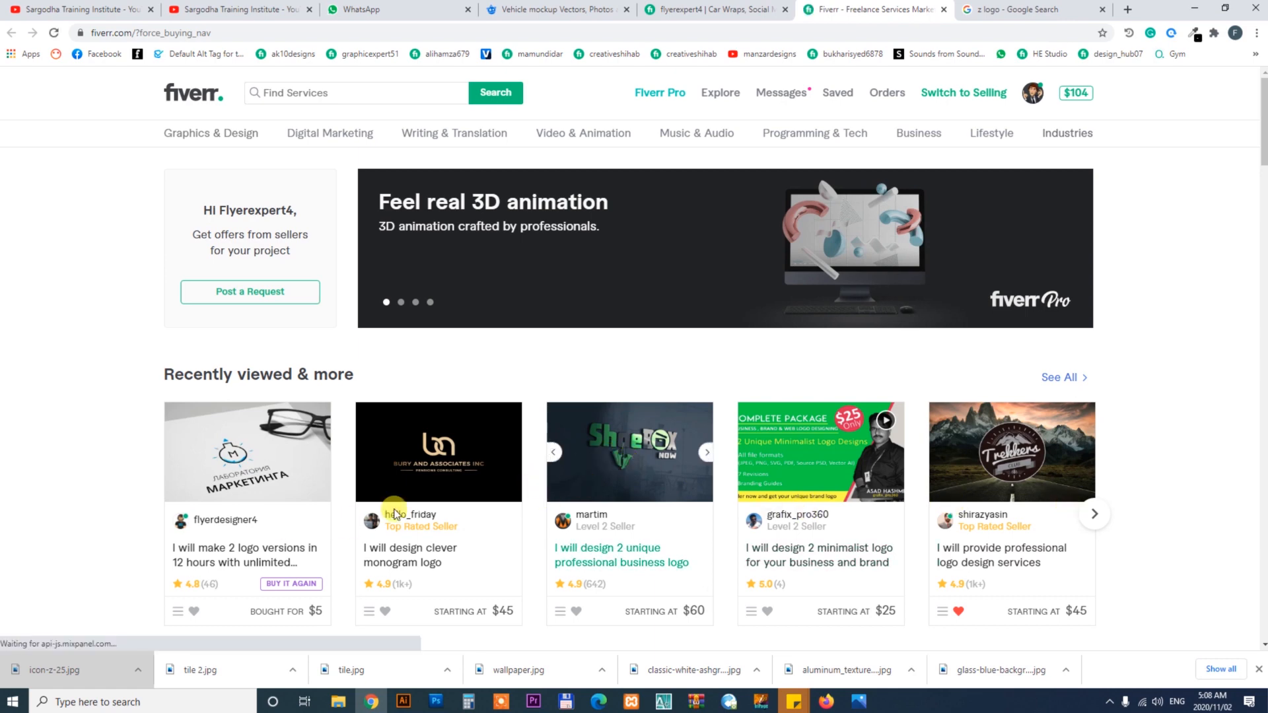
{"action": "scroll", "coordinate": [502, 498], "scroll_direction": "down", "scroll_amount": 5}
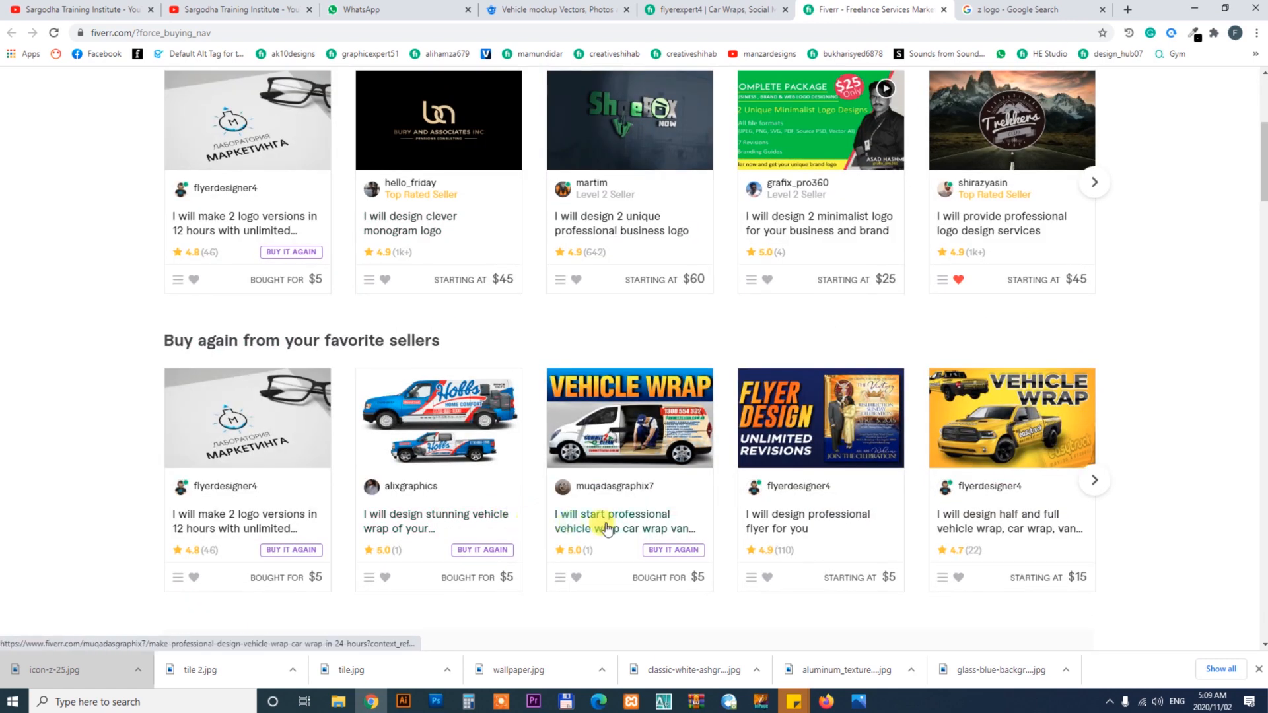
{"action": "left_click", "coordinate": [1003, 522]}
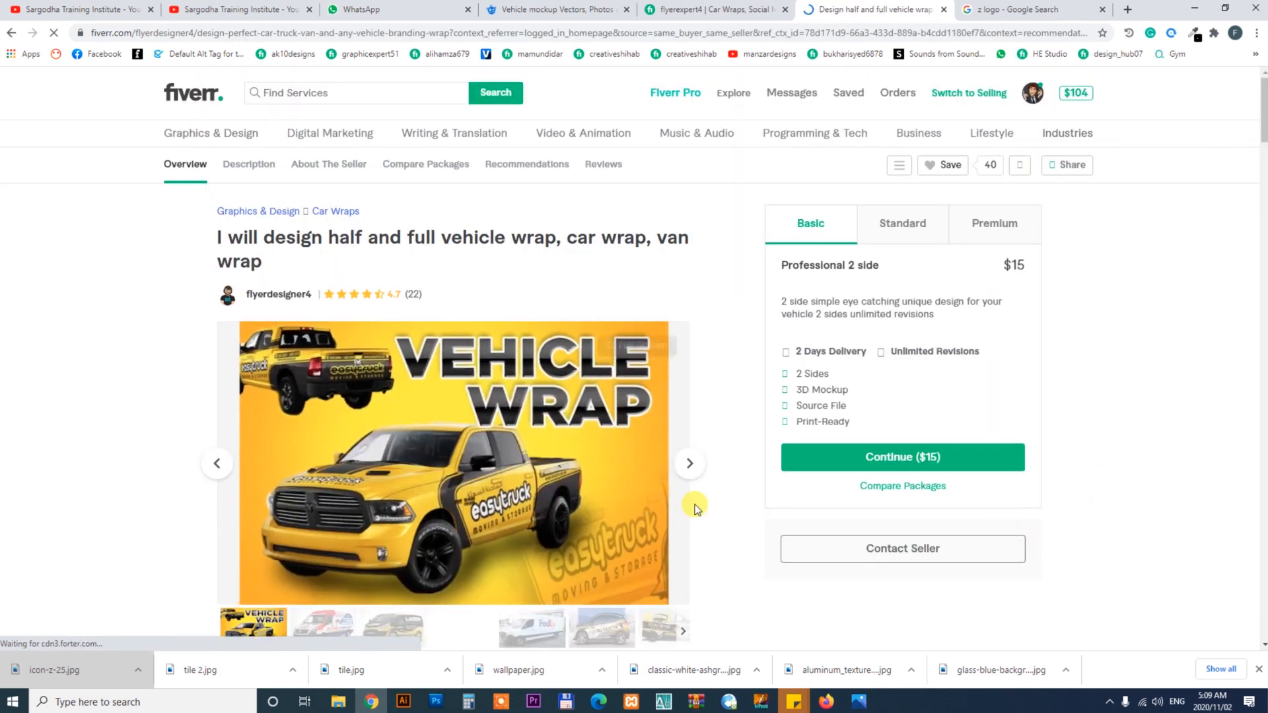
Examine the About The Seller section of the vehicle wrap gig, focusing on the listed areas of expertise
{"action": "scroll", "coordinate": [693, 505], "scroll_direction": "down", "scroll_amount": 5}
{"action": "scroll", "coordinate": [693, 505], "scroll_direction": "down", "scroll_amount": 10}
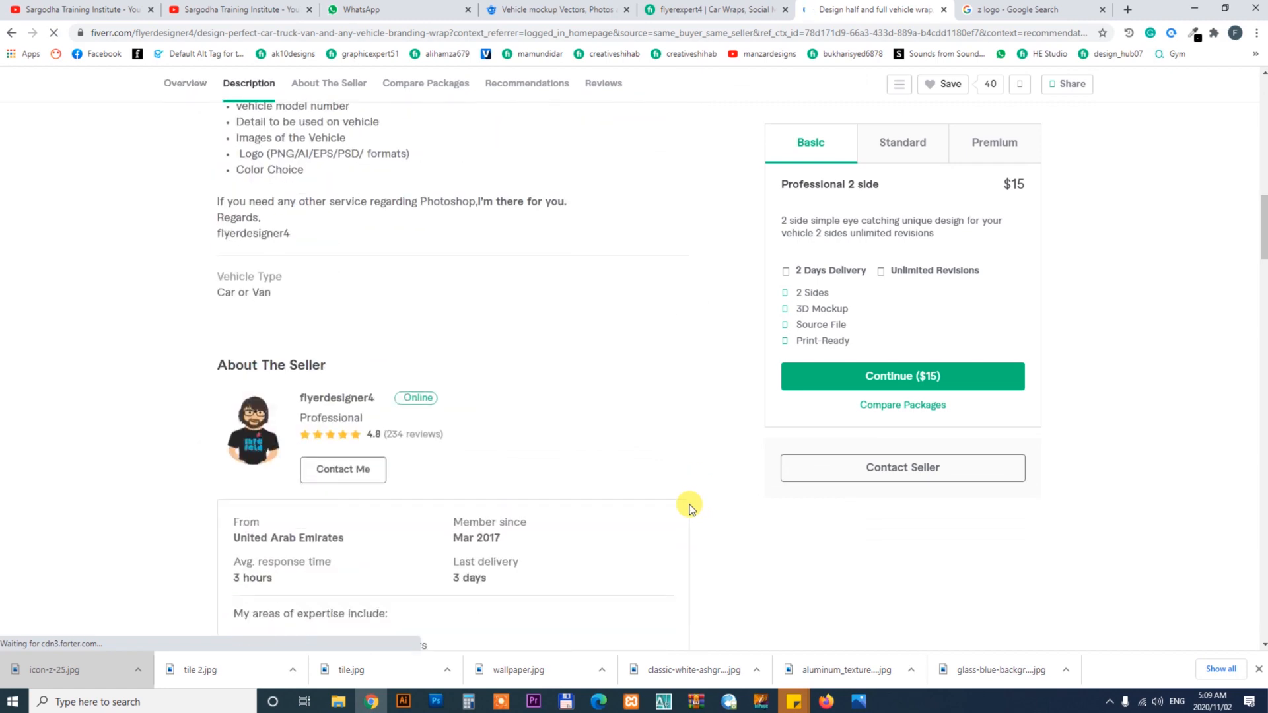
{"action": "scroll", "coordinate": [613, 498], "scroll_direction": "down", "scroll_amount": 1}
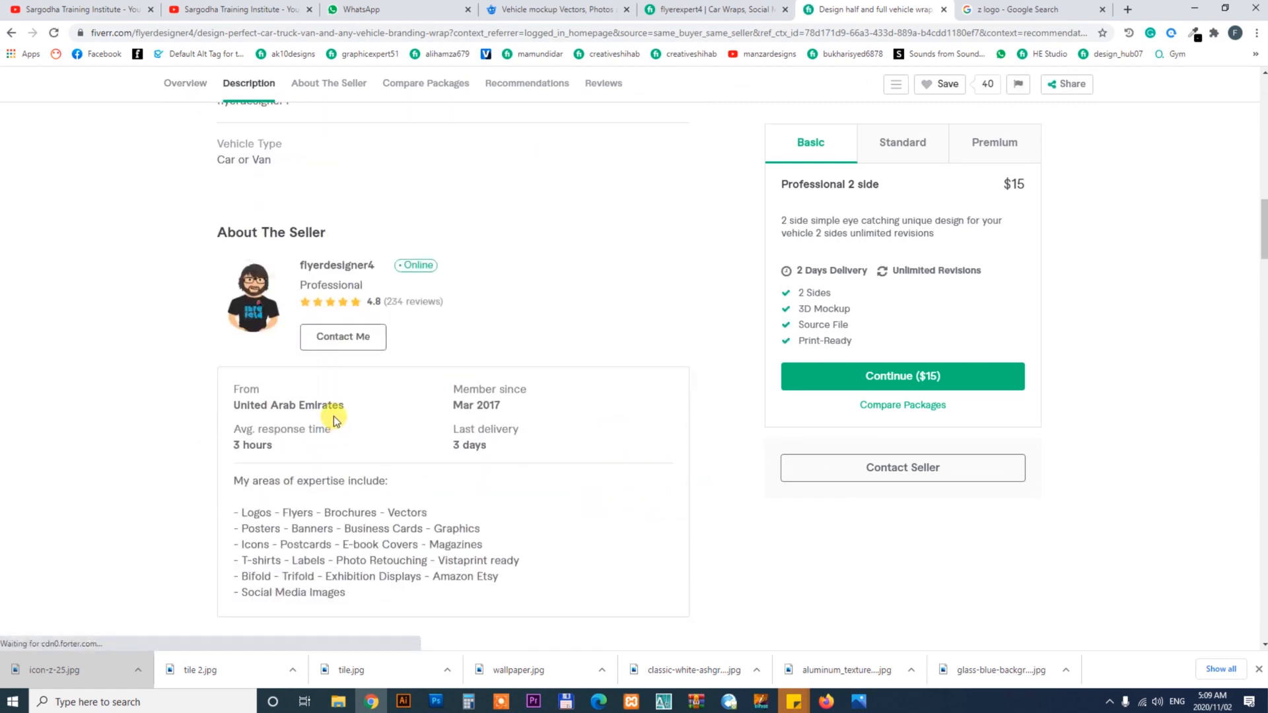
{"action": "scroll", "coordinate": [617, 423], "scroll_direction": "down", "scroll_amount": 1}
{"action": "scroll", "coordinate": [621, 424], "scroll_direction": "up", "scroll_amount": 1}
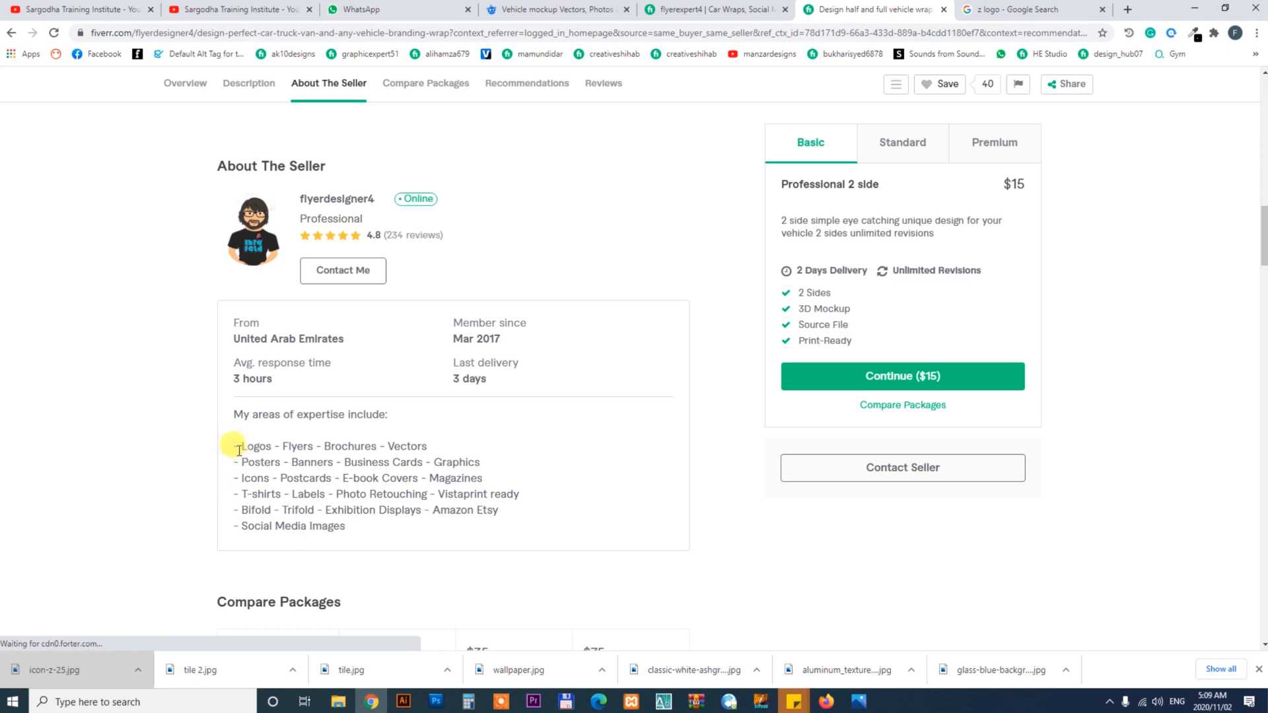
{"action": "left_click_drag", "start_coordinate": [236, 449], "coordinate": [352, 530]}
{"action": "left_click", "coordinate": [352, 530]}
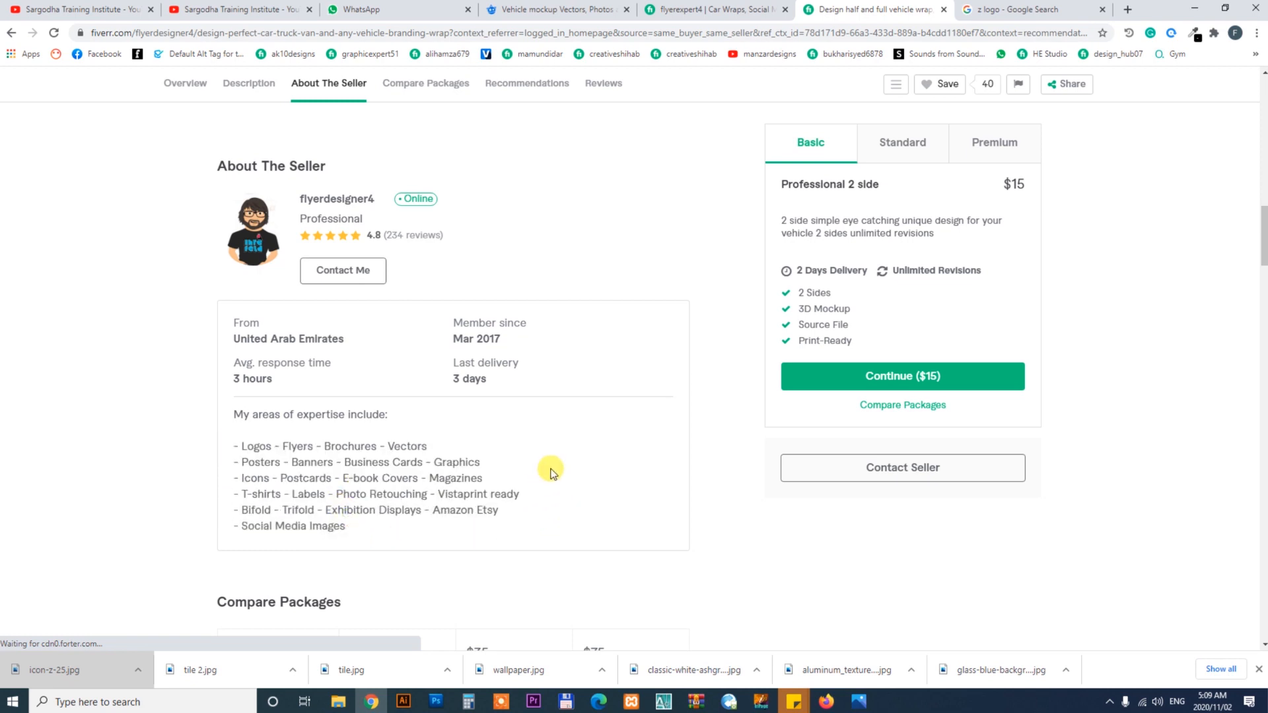
{"action": "scroll", "coordinate": [552, 465], "scroll_direction": "down", "scroll_amount": 2}
{"action": "scroll", "coordinate": [568, 442], "scroll_direction": "up", "scroll_amount": 3}
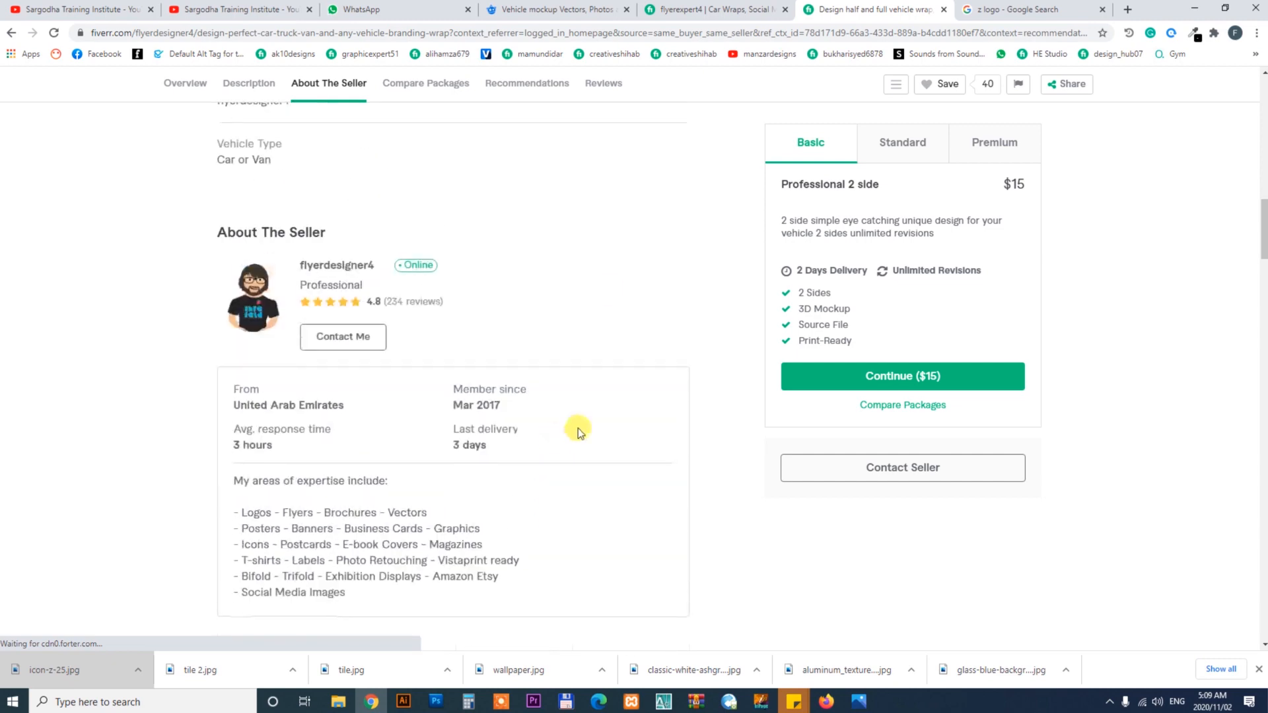
{"action": "scroll", "coordinate": [720, 306], "scroll_direction": "down", "scroll_amount": 8}
{"action": "scroll", "coordinate": [720, 307], "scroll_direction": "up", "scroll_amount": 7}
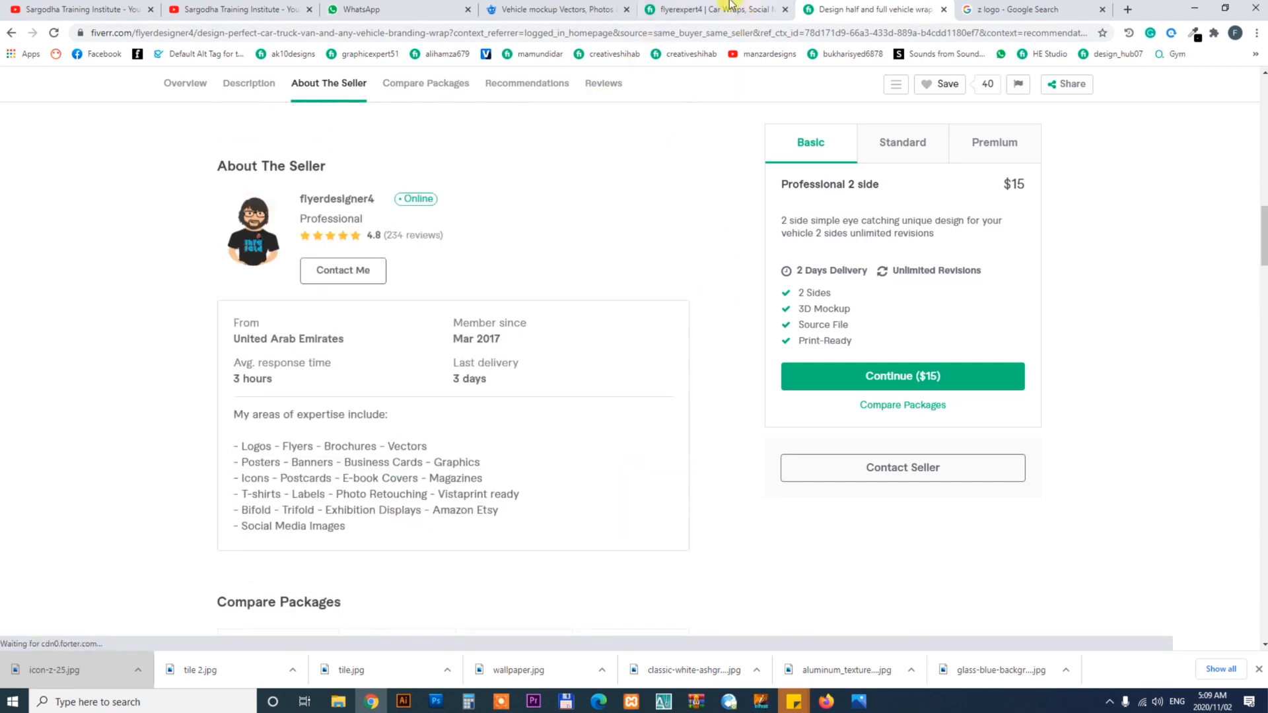
Return to the existing seller account's profile page and read its Description text at an enlarged size
{"action": "left_click", "coordinate": [729, 8]}
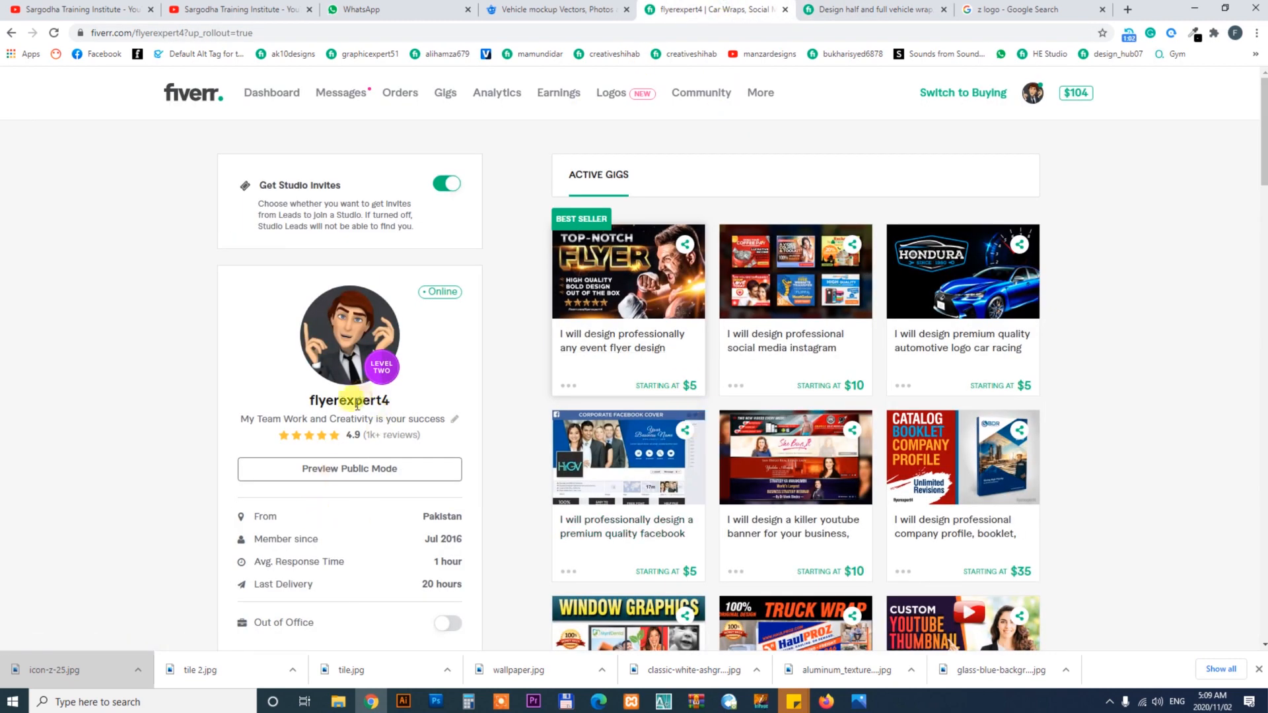
{"action": "scroll", "coordinate": [462, 495], "scroll_direction": "down", "scroll_amount": 9}
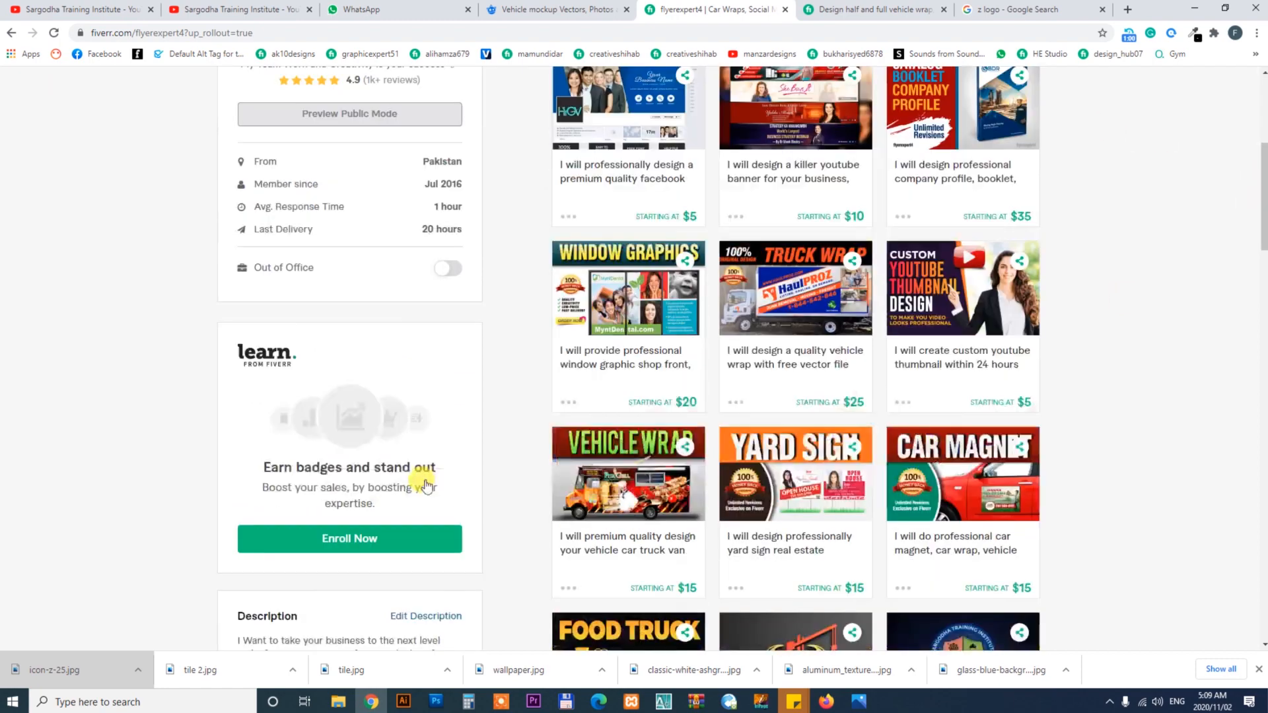
{"action": "scroll", "coordinate": [727, 298], "scroll_direction": "up", "scroll_amount": 9}
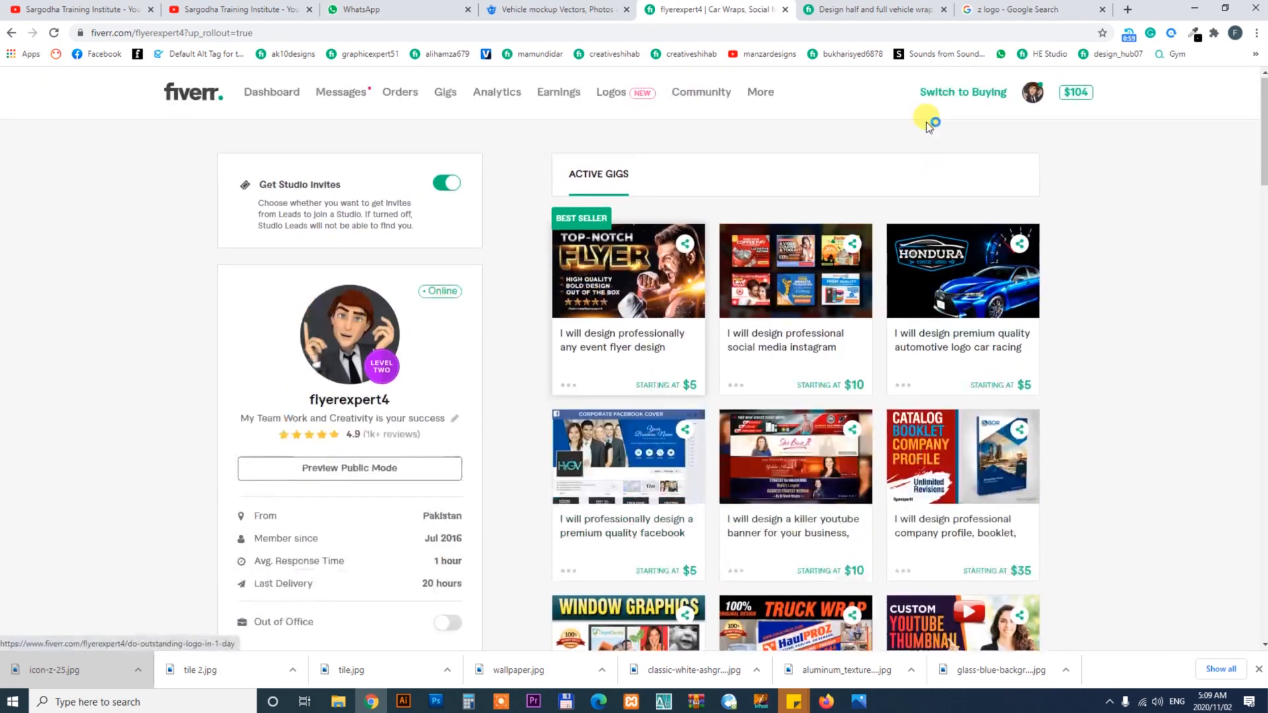
{"action": "left_click", "coordinate": [1028, 98]}
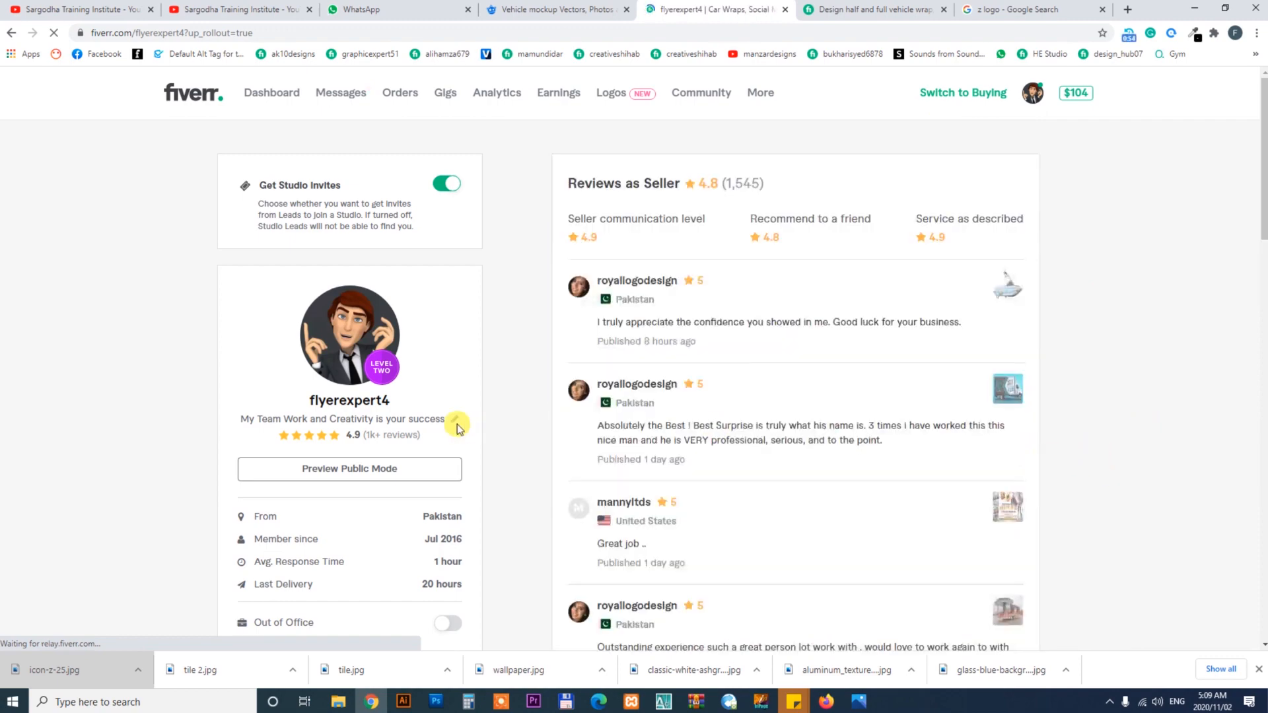
{"action": "scroll", "coordinate": [508, 441], "scroll_direction": "down", "scroll_amount": 5}
{"action": "scroll", "coordinate": [509, 441], "scroll_direction": "down", "scroll_amount": 5}
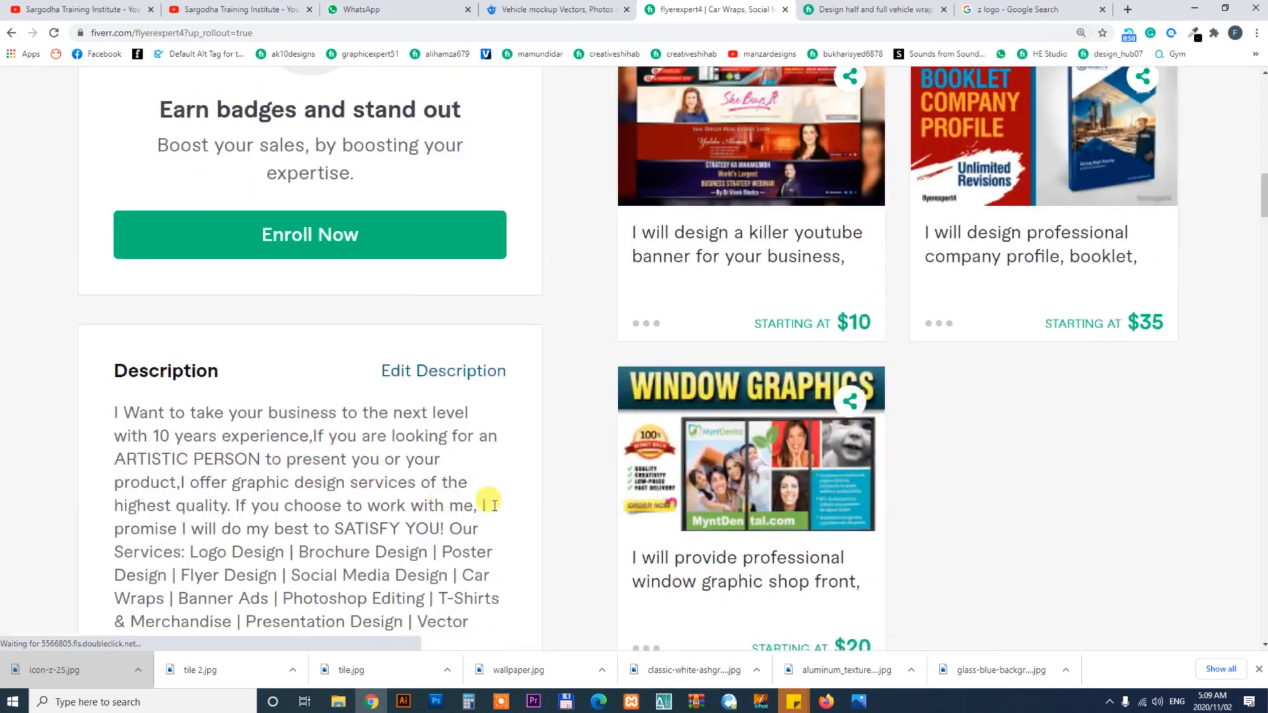
{"action": "scroll", "coordinate": [561, 512], "scroll_direction": "down", "scroll_amount": 4}
{"action": "scroll", "coordinate": [561, 487], "scroll_direction": "up", "scroll_amount": 1}
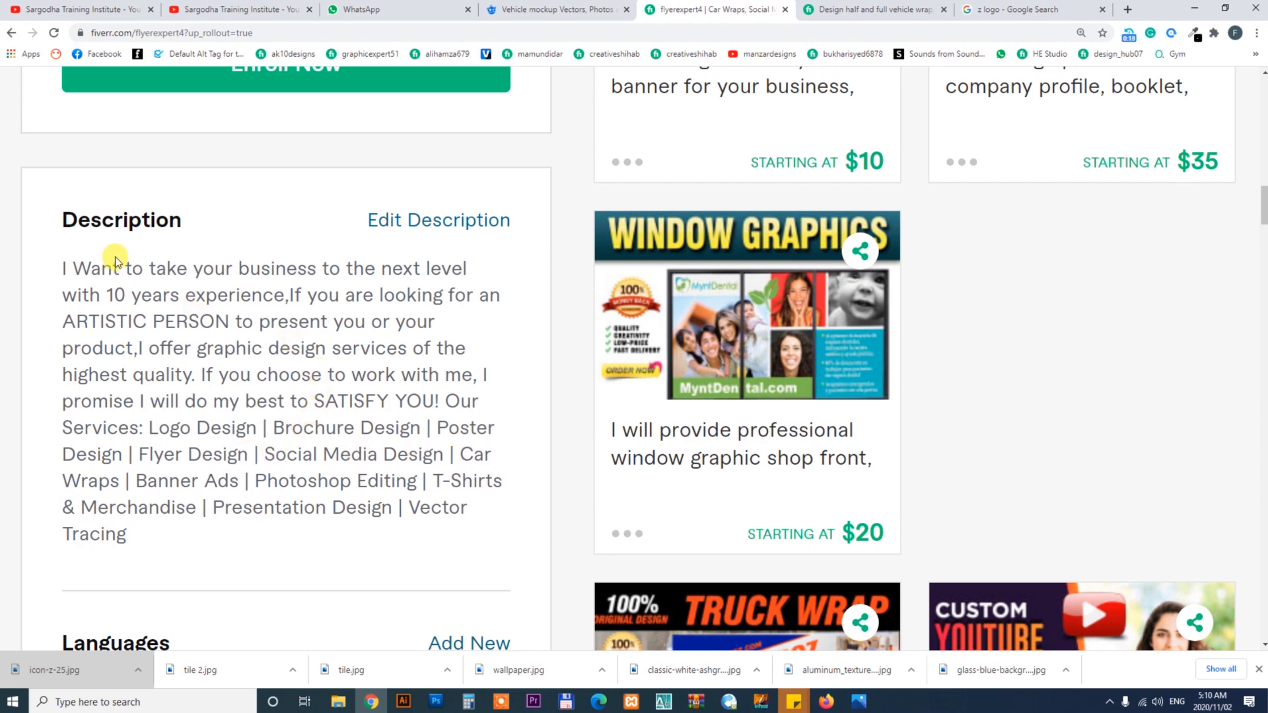
Return to the half and full vehicle wrap gig and reset its page zoom to 100%
{"action": "mouse_move", "coordinate": [118, 246]}
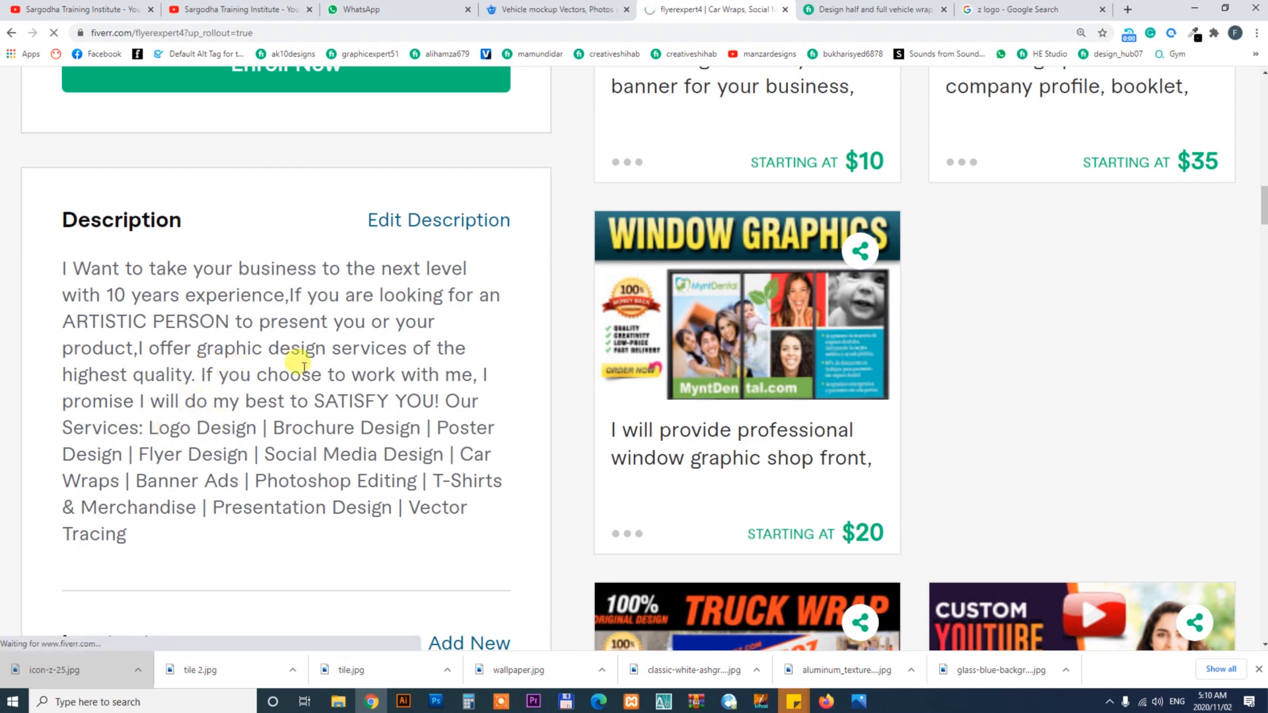
{"action": "left_click", "coordinate": [904, 13]}
{"action": "scroll", "coordinate": [739, 373], "scroll_direction": "up", "scroll_amount": 3, "text": "ctrl"}
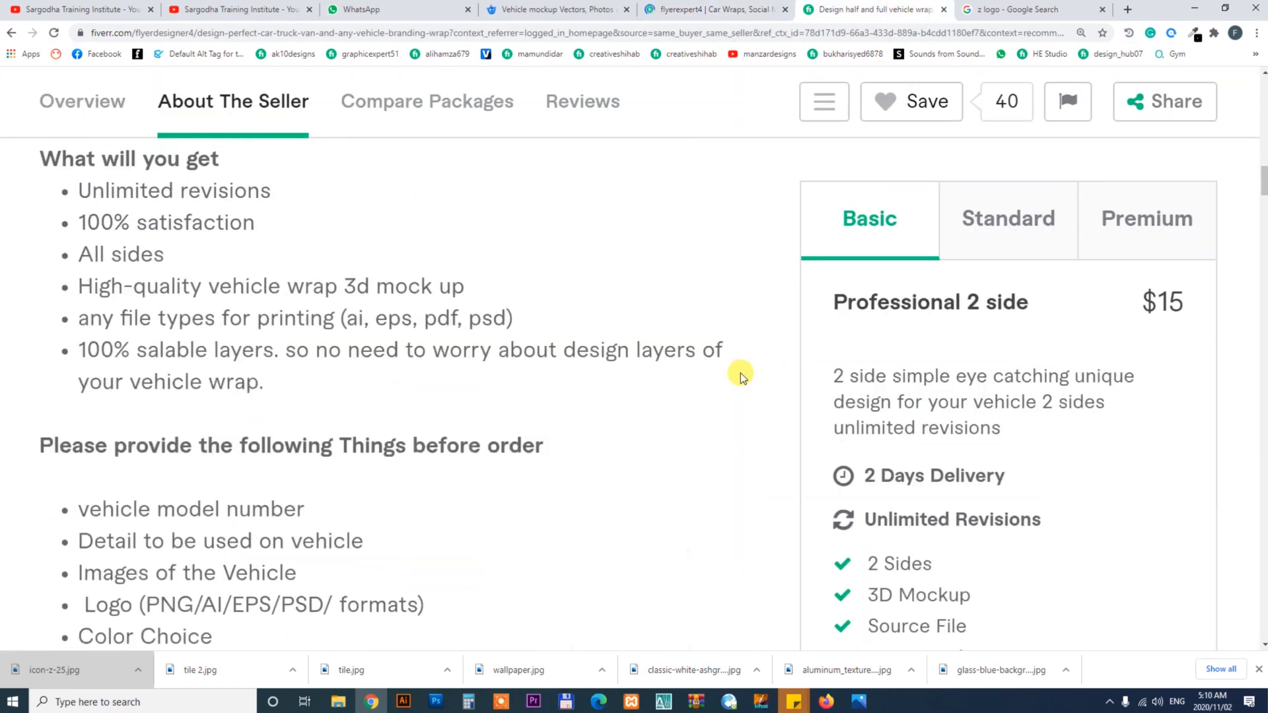
{"action": "scroll", "coordinate": [740, 372], "scroll_direction": "up", "scroll_amount": 10}
{"action": "scroll", "coordinate": [771, 317], "scroll_direction": "down", "scroll_amount": 1, "text": "ctrl"}
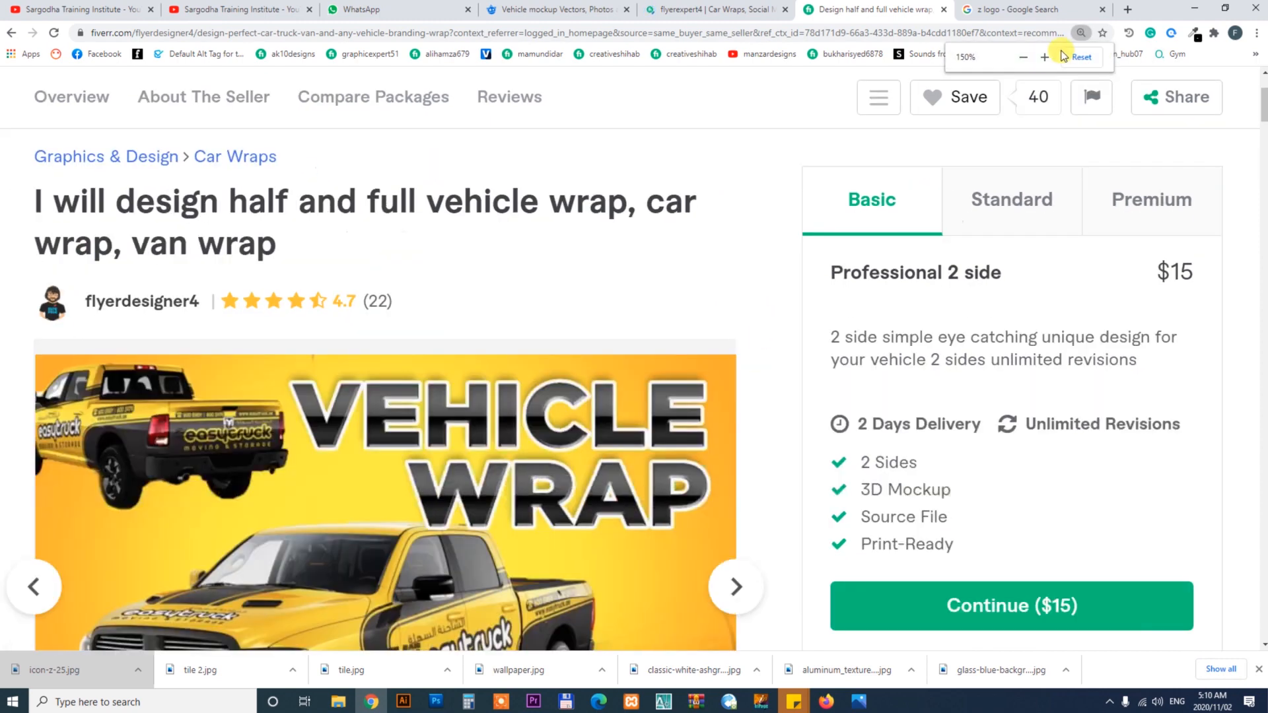
{"action": "left_click", "coordinate": [1081, 57]}
{"action": "scroll", "coordinate": [731, 308], "scroll_direction": "down", "scroll_amount": 1, "text": "ctrl"}
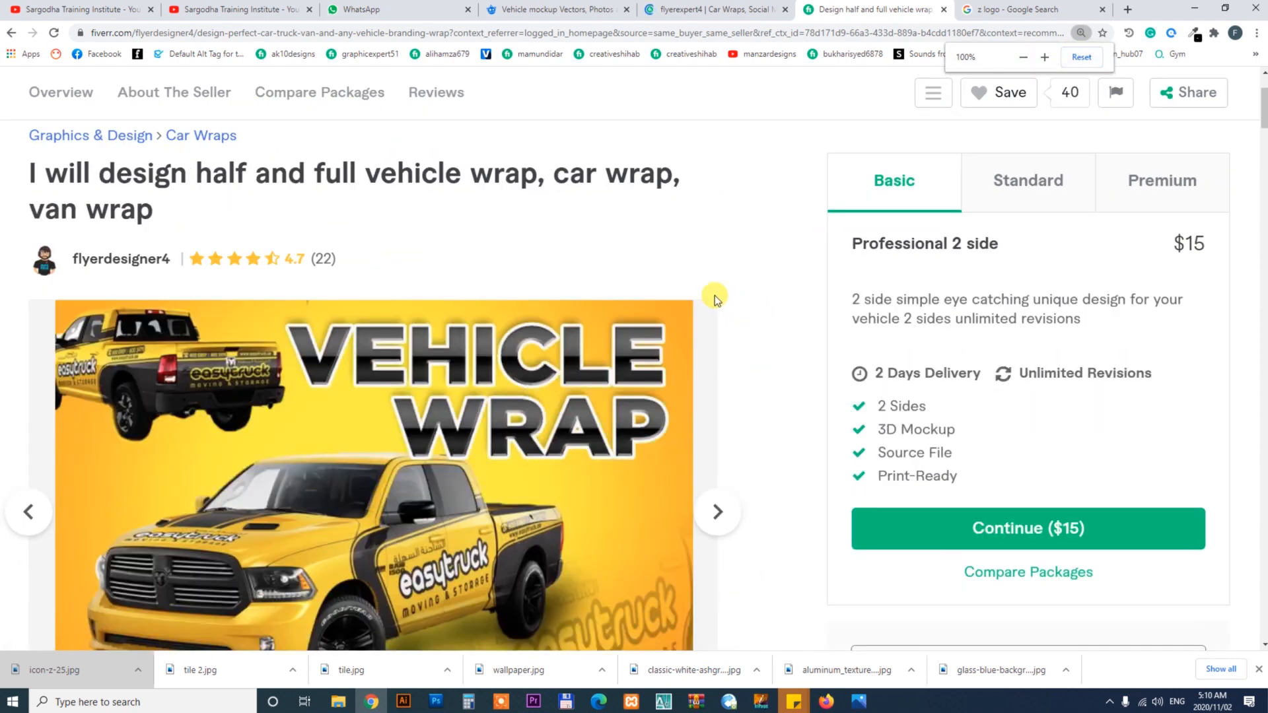
{"action": "scroll", "coordinate": [714, 296], "scroll_direction": "up", "scroll_amount": 1, "text": "ctrl"}
{"action": "scroll", "coordinate": [714, 296], "scroll_direction": "down", "scroll_amount": 4, "text": "ctrl"}
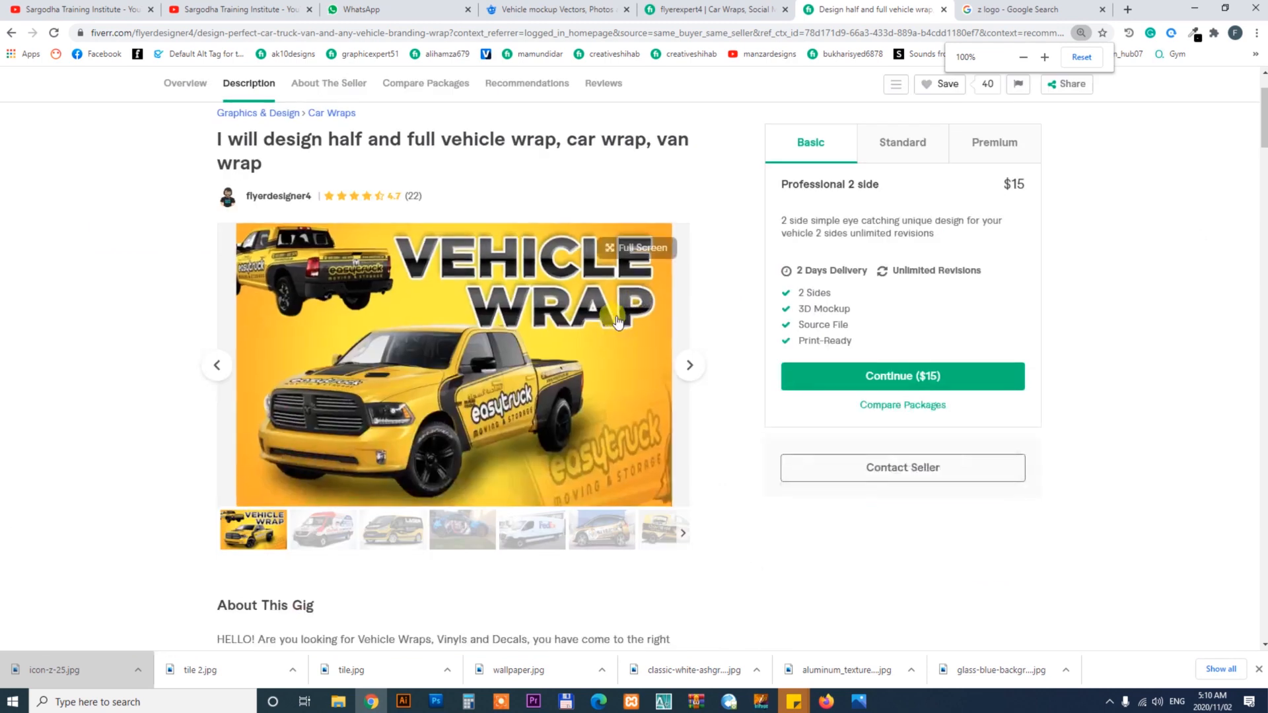
{"action": "scroll", "coordinate": [561, 303], "scroll_direction": "up", "scroll_amount": 2}
Open the Logo Design, Car Wraps, Flyer Design and Brochure Design categories of Graphics & Design in separate new tabs
{"action": "mouse_move", "coordinate": [212, 132]}
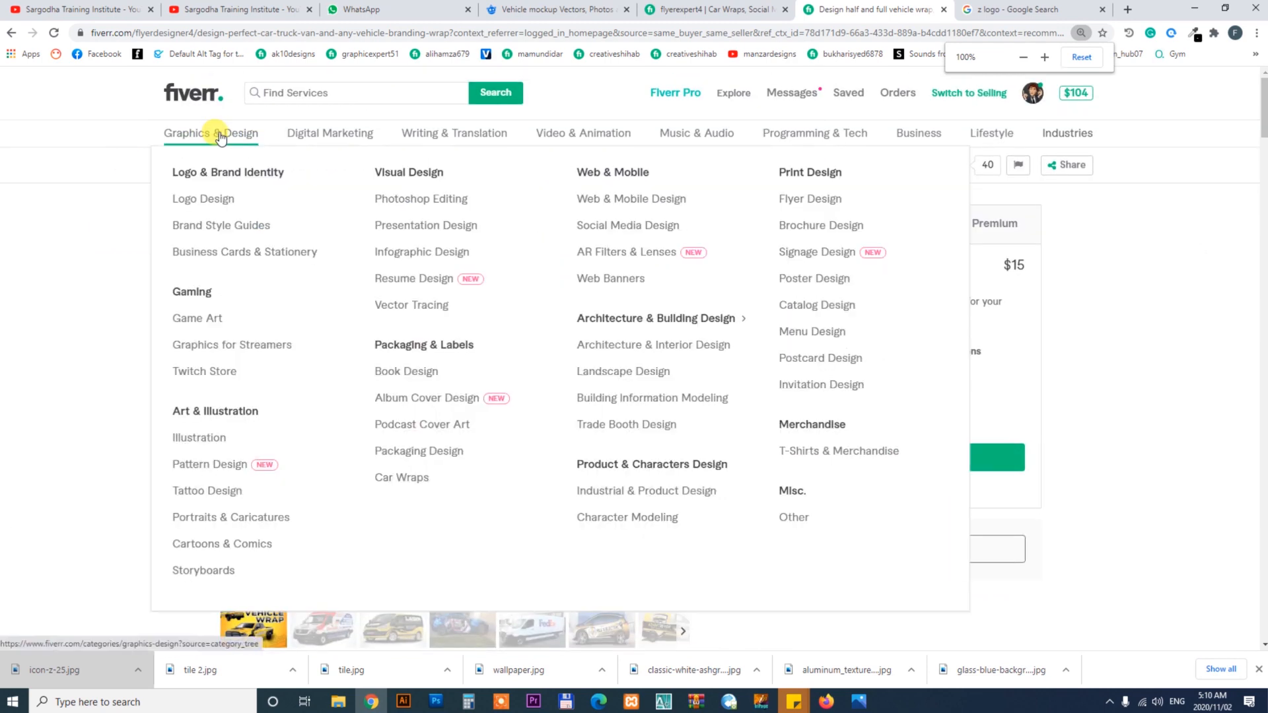
{"action": "right_click", "coordinate": [213, 208]}
{"action": "left_click", "coordinate": [244, 210]}
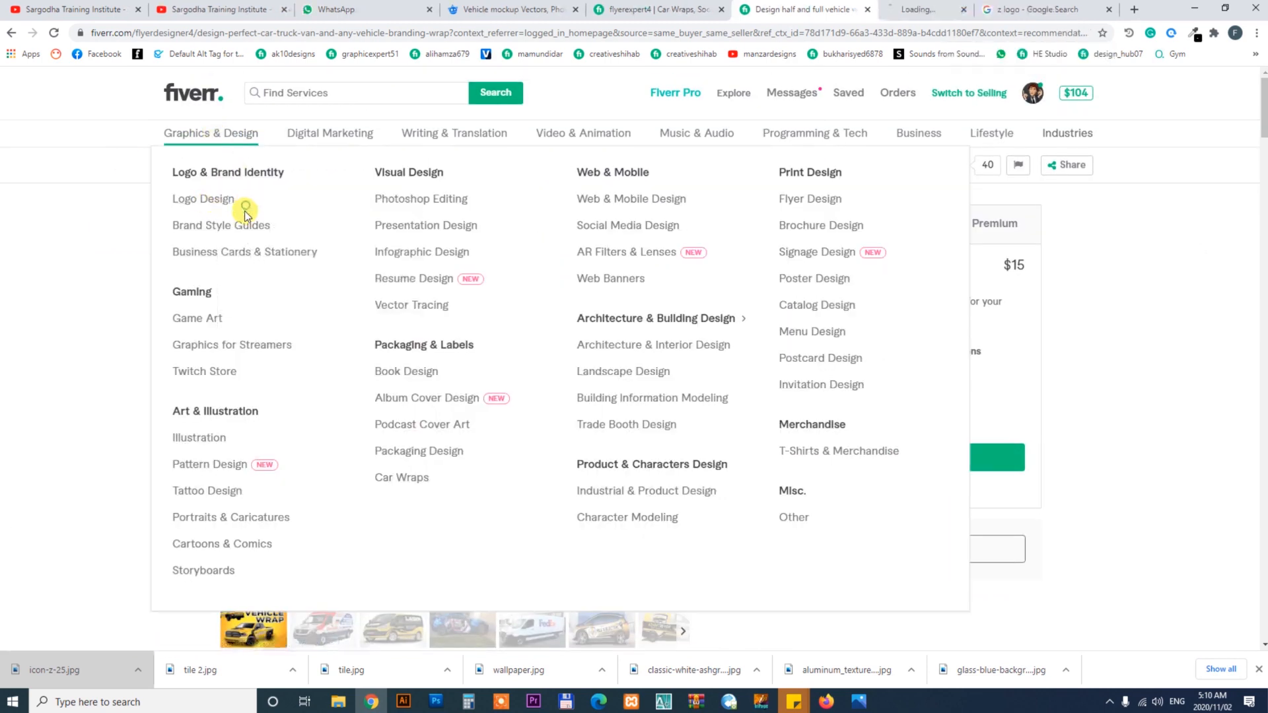
{"action": "right_click", "coordinate": [410, 484]}
{"action": "left_click", "coordinate": [436, 492]}
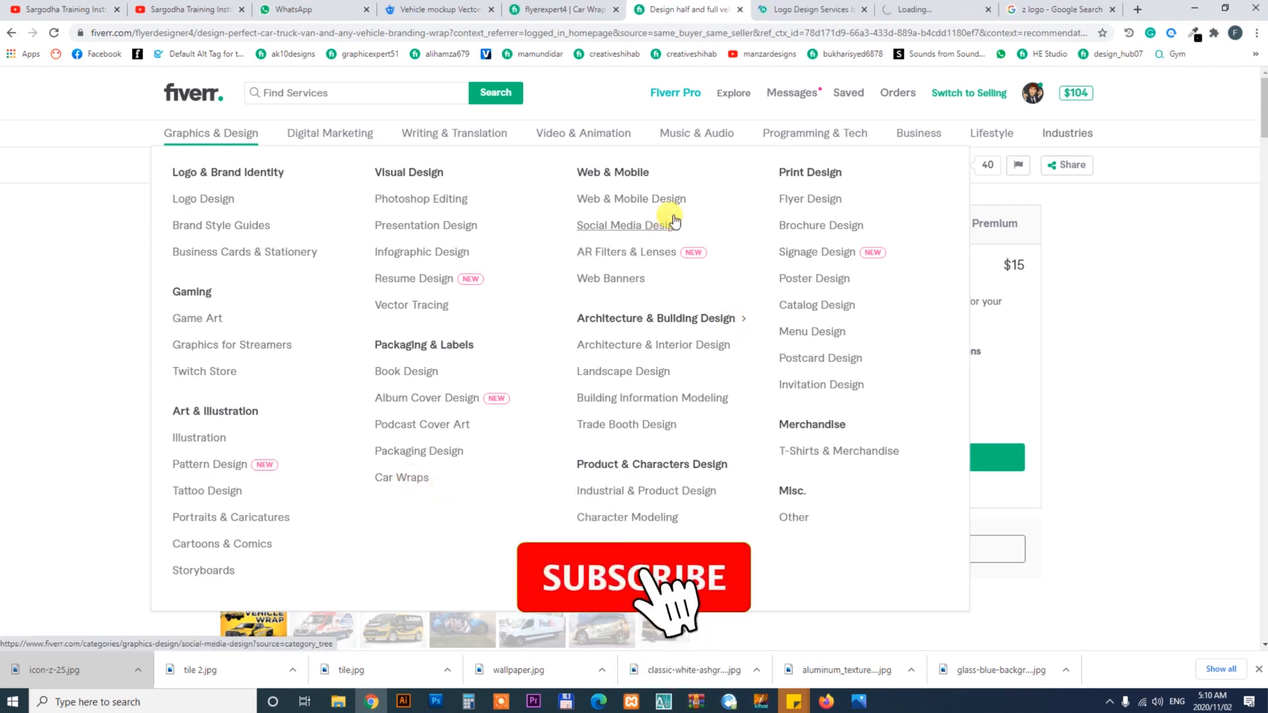
{"action": "right_click", "coordinate": [827, 205]}
{"action": "left_click", "coordinate": [854, 214]}
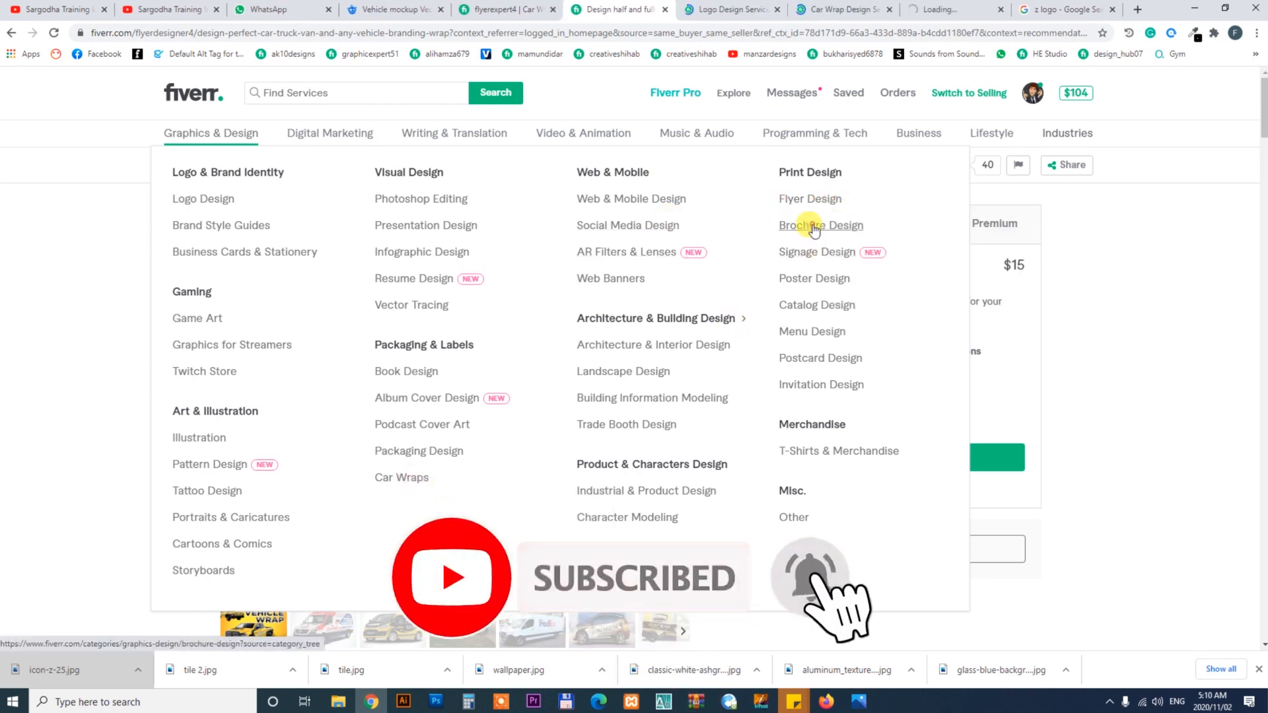
{"action": "right_click", "coordinate": [814, 228]}
{"action": "left_click", "coordinate": [827, 236]}
Browse the Car Wraps category listings and open the $15 "I will do professional vehicle wrap design" gig near the end of the results
{"action": "left_click", "coordinate": [666, 10]}
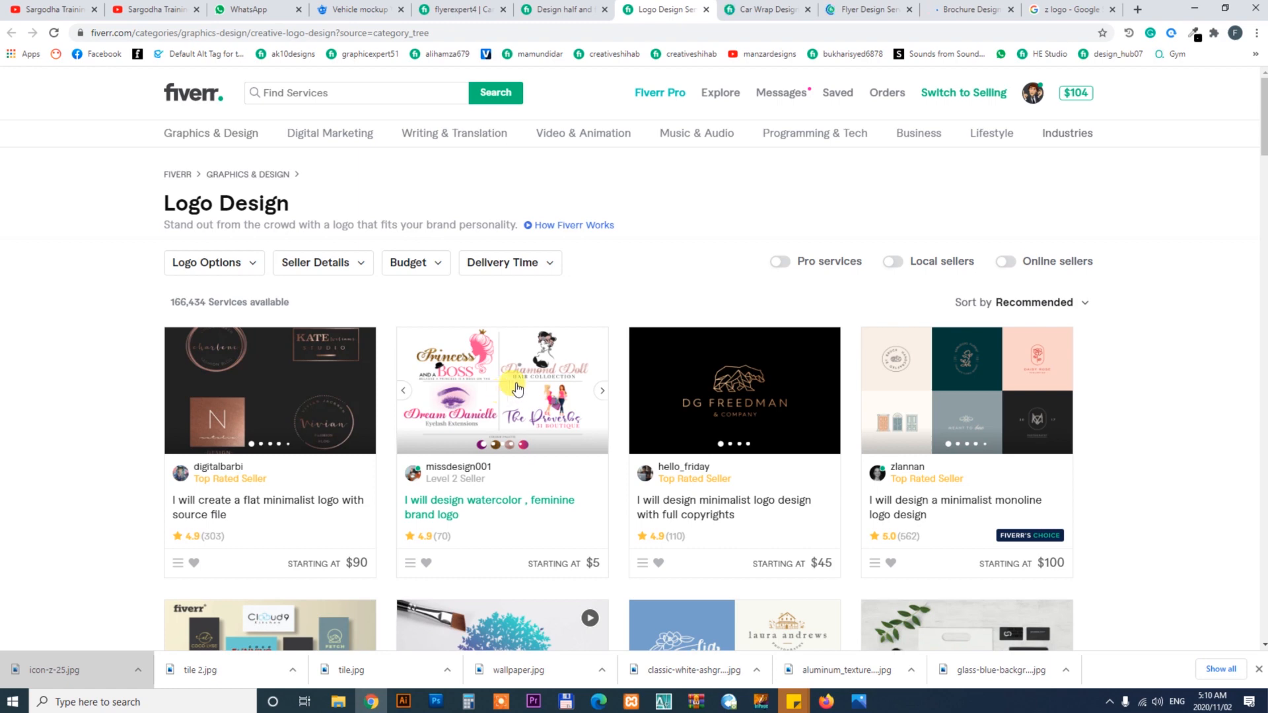
{"action": "left_click", "coordinate": [766, 10]}
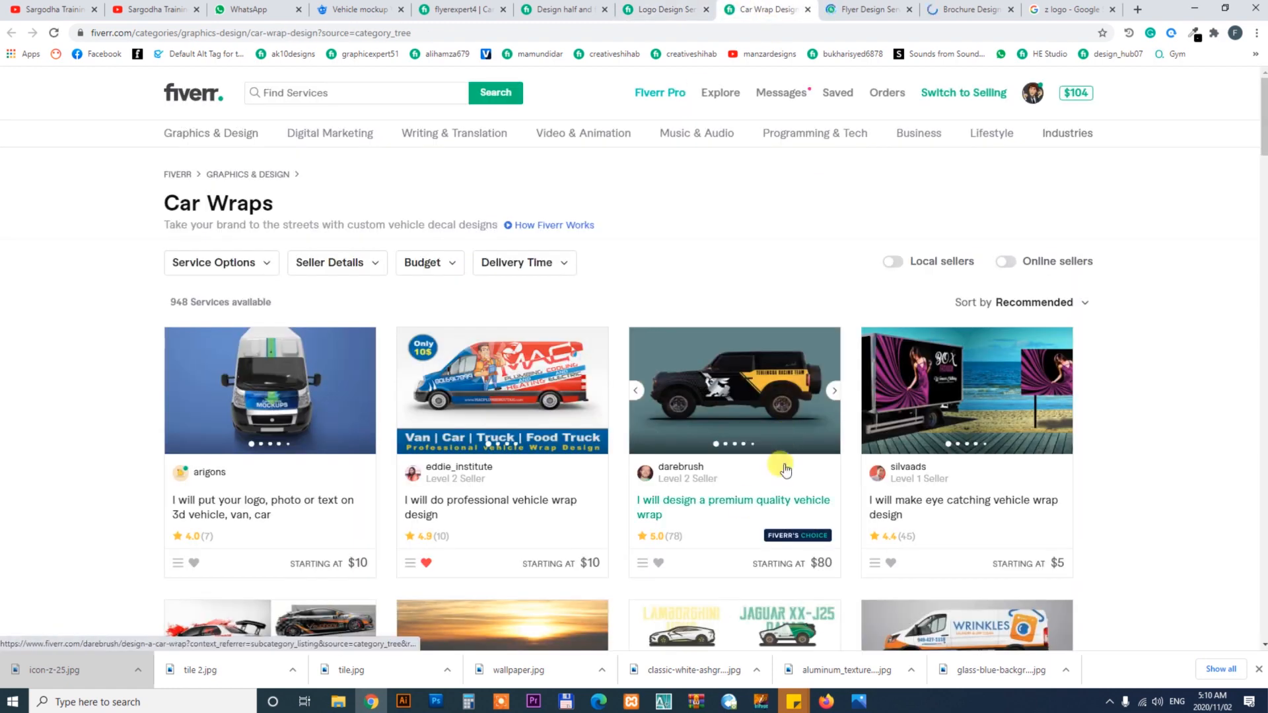
{"action": "right_click", "coordinate": [484, 359]}
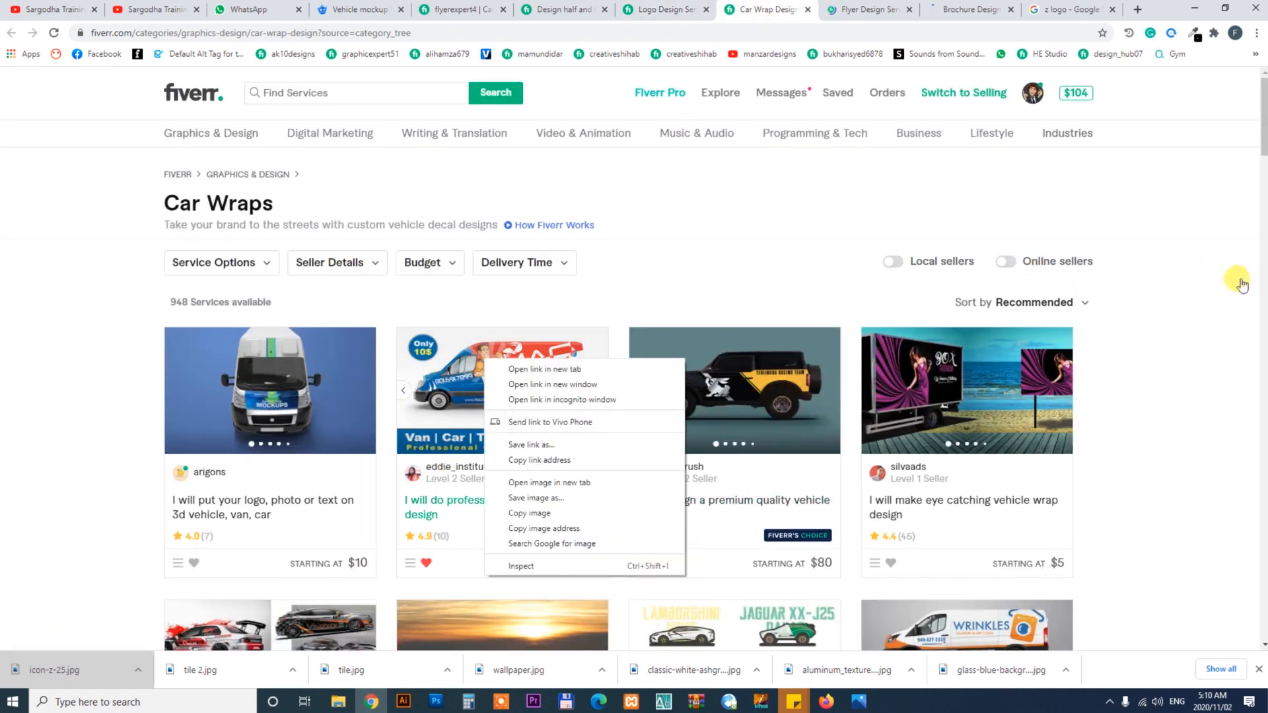
{"action": "scroll", "coordinate": [1254, 363], "scroll_direction": "down", "scroll_amount": 10}
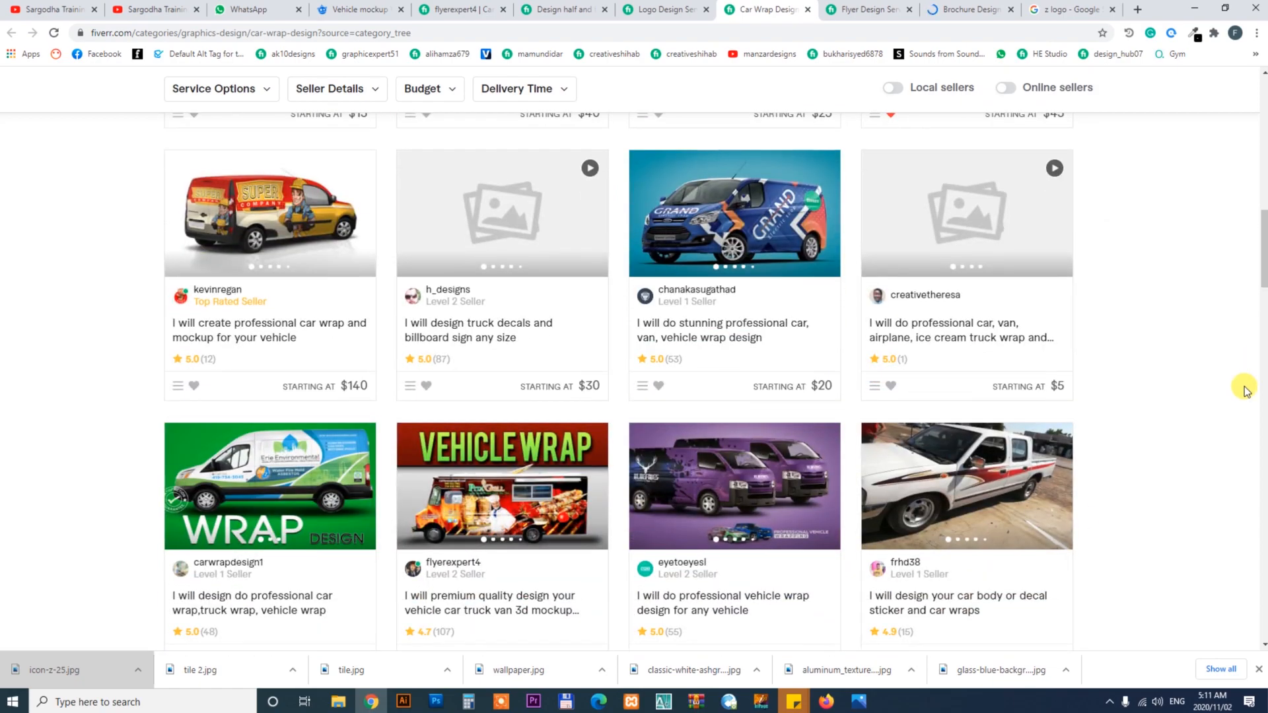
{"action": "scroll", "coordinate": [1239, 387], "scroll_direction": "down", "scroll_amount": 4}
{"action": "scroll", "coordinate": [1156, 466], "scroll_direction": "down", "scroll_amount": 12}
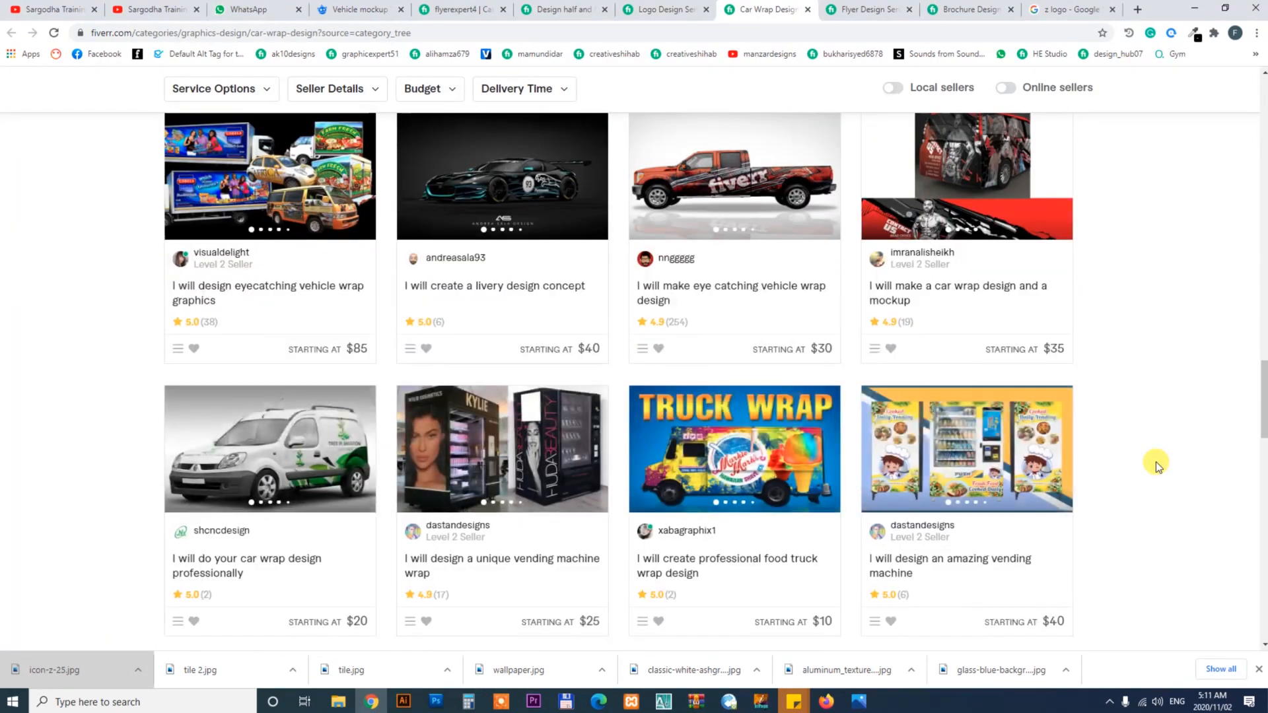
{"action": "scroll", "coordinate": [1156, 466], "scroll_direction": "down", "scroll_amount": 6}
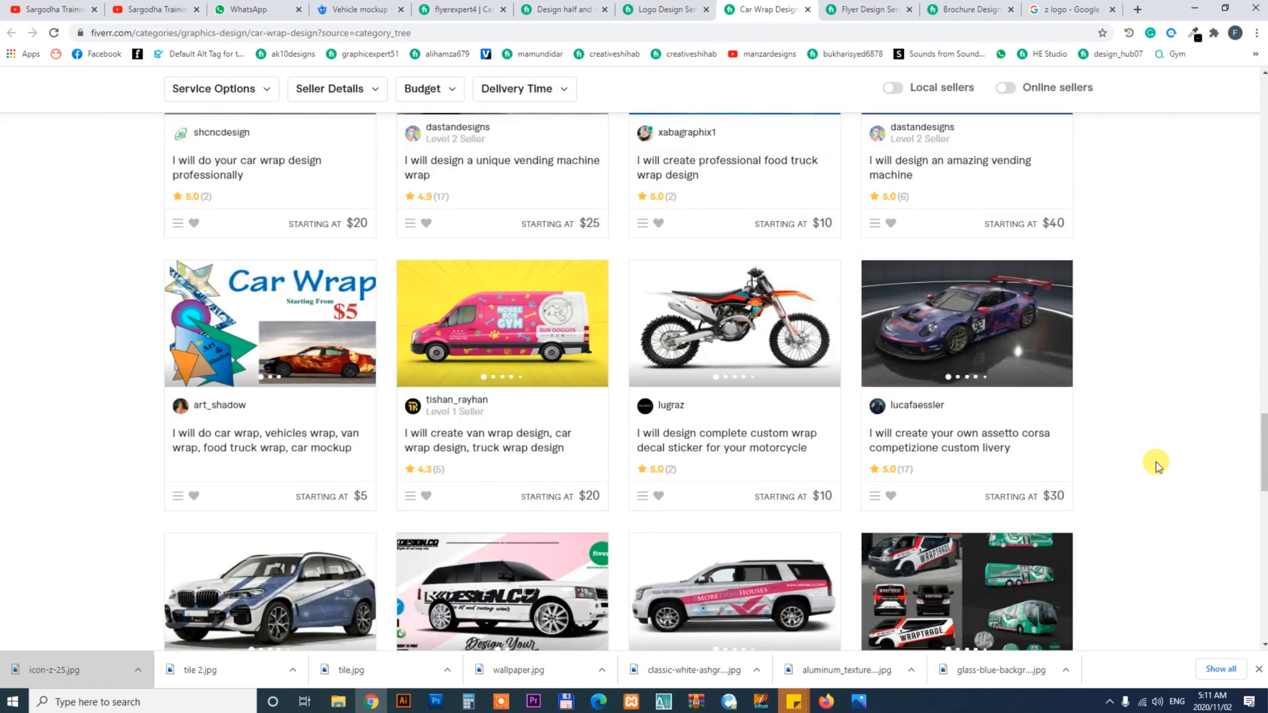
{"action": "scroll", "coordinate": [1155, 466], "scroll_direction": "down", "scroll_amount": 8}
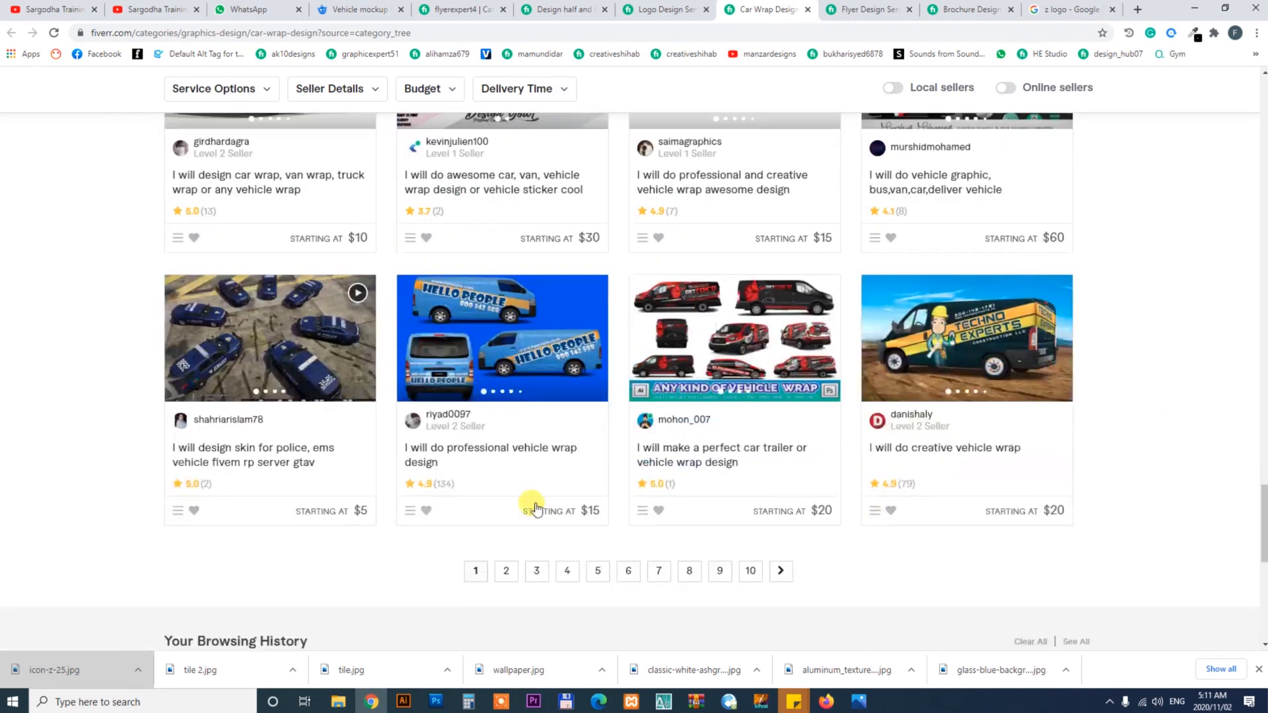
{"action": "left_click", "coordinate": [470, 447]}
Open the perfect flyer or brochure gig from Flyer Design and the watercolor, feminine brand logo gig from Logo Design
{"action": "left_click", "coordinate": [886, 9]}
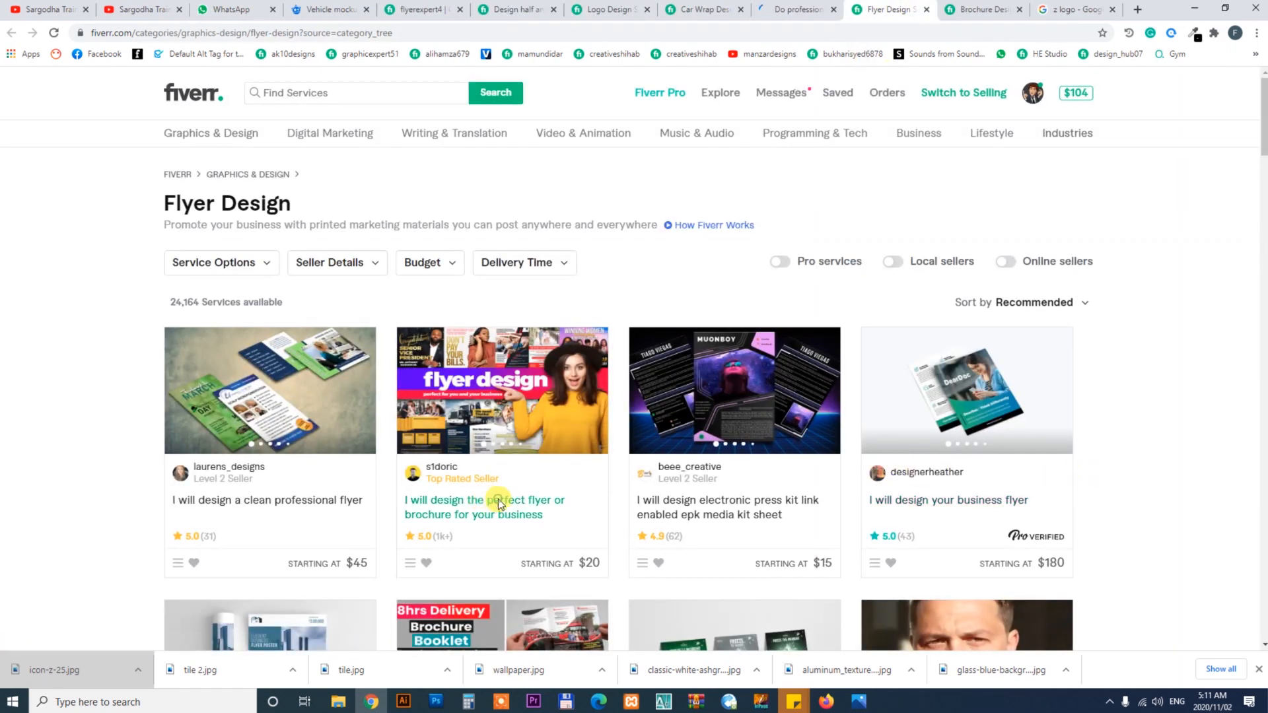
{"action": "left_click", "coordinate": [499, 504]}
{"action": "left_click", "coordinate": [563, 9]}
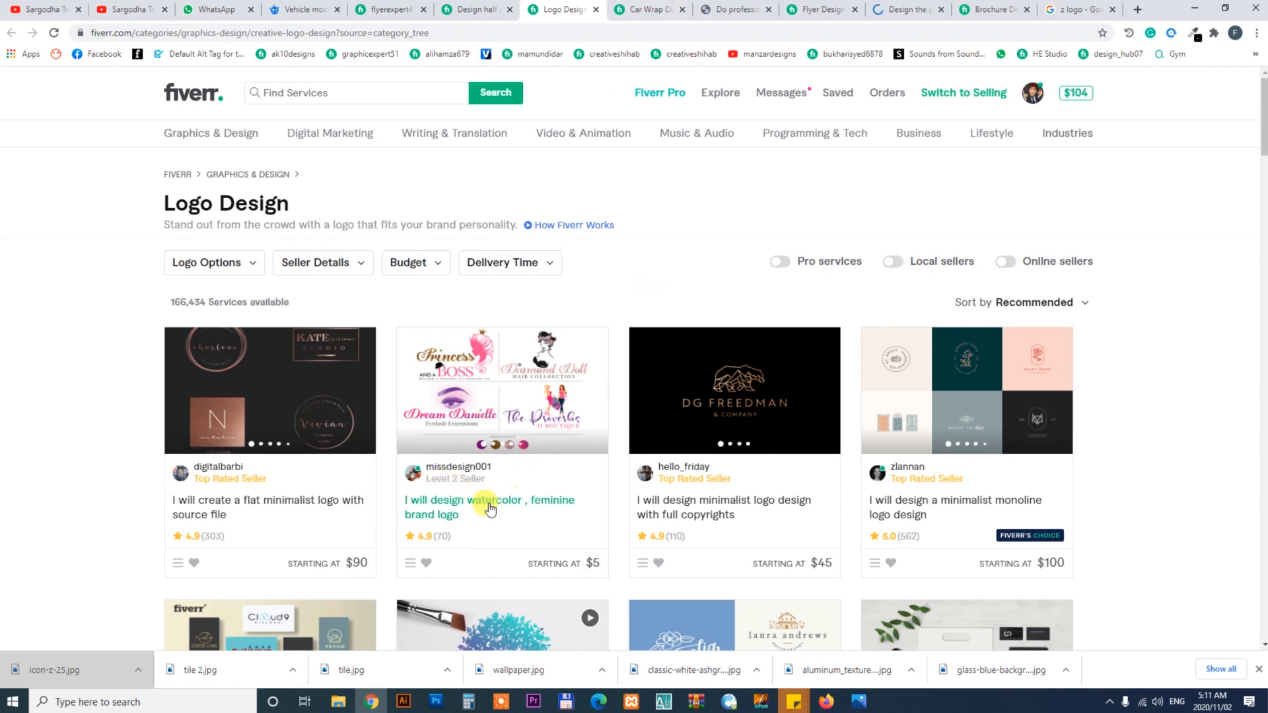
{"action": "left_click", "coordinate": [490, 506]}
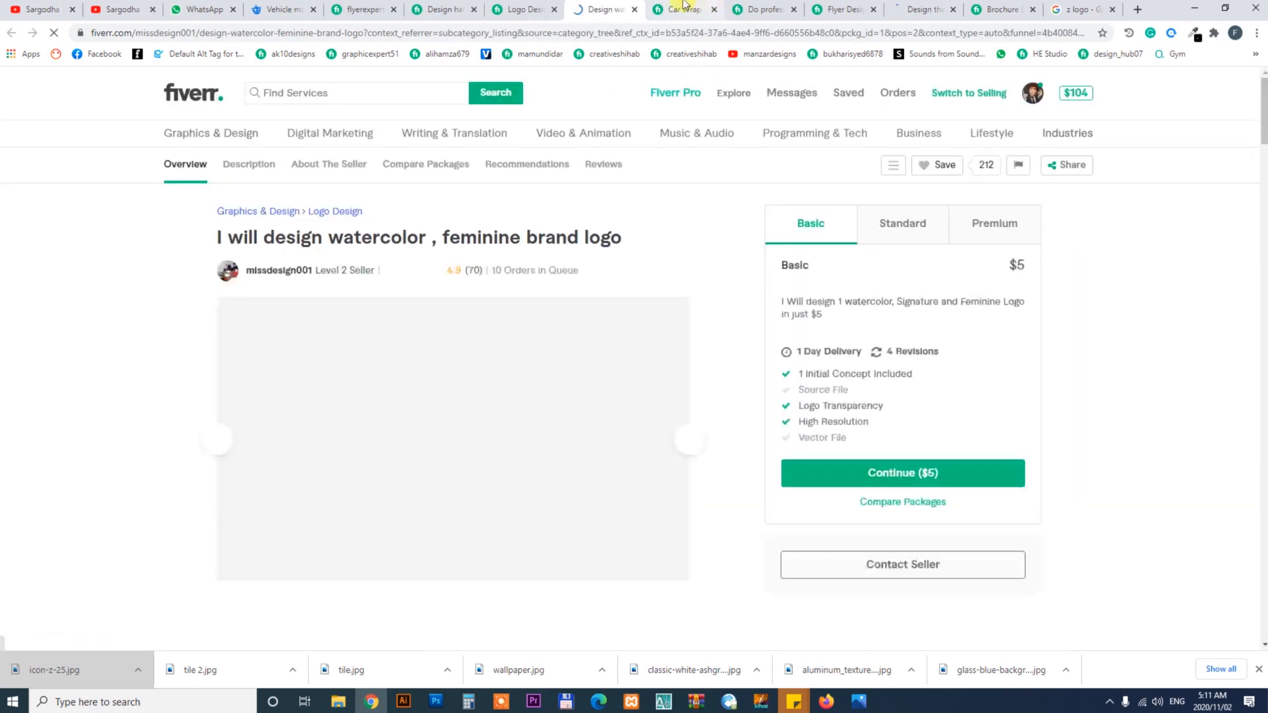
Read the About The Seller description of the watercolor, feminine brand logo gig at an enlarged page size
{"action": "left_click", "coordinate": [664, 10]}
{"action": "left_click", "coordinate": [586, 3]}
{"action": "scroll", "coordinate": [739, 430], "scroll_direction": "down", "scroll_amount": 8}
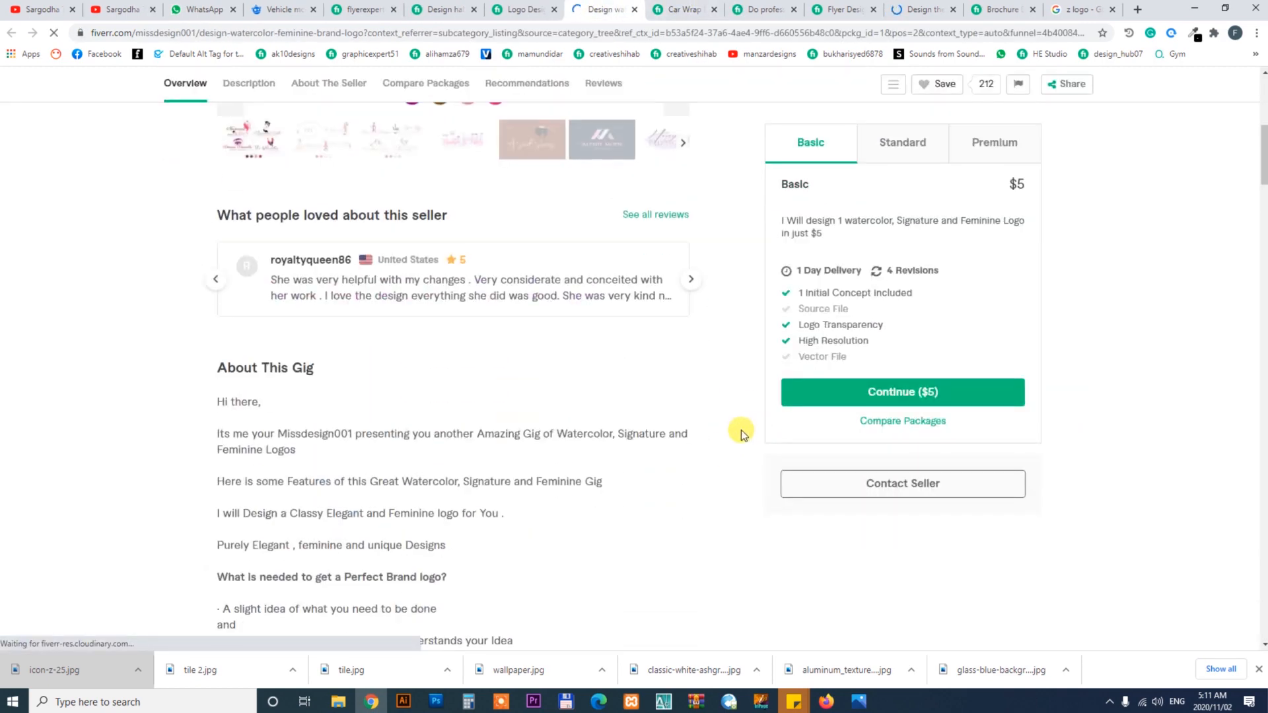
{"action": "scroll", "coordinate": [738, 440], "scroll_direction": "down", "scroll_amount": 10}
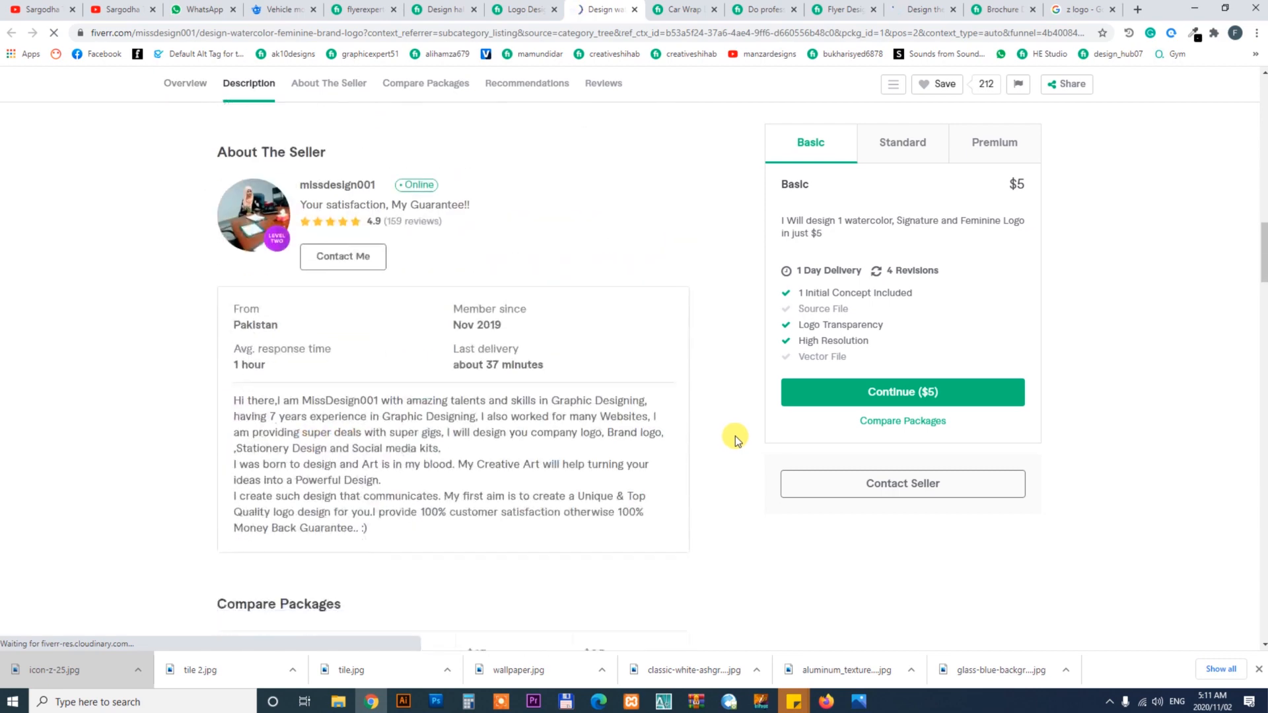
{"action": "scroll", "coordinate": [727, 452], "scroll_direction": "up", "scroll_amount": 1}
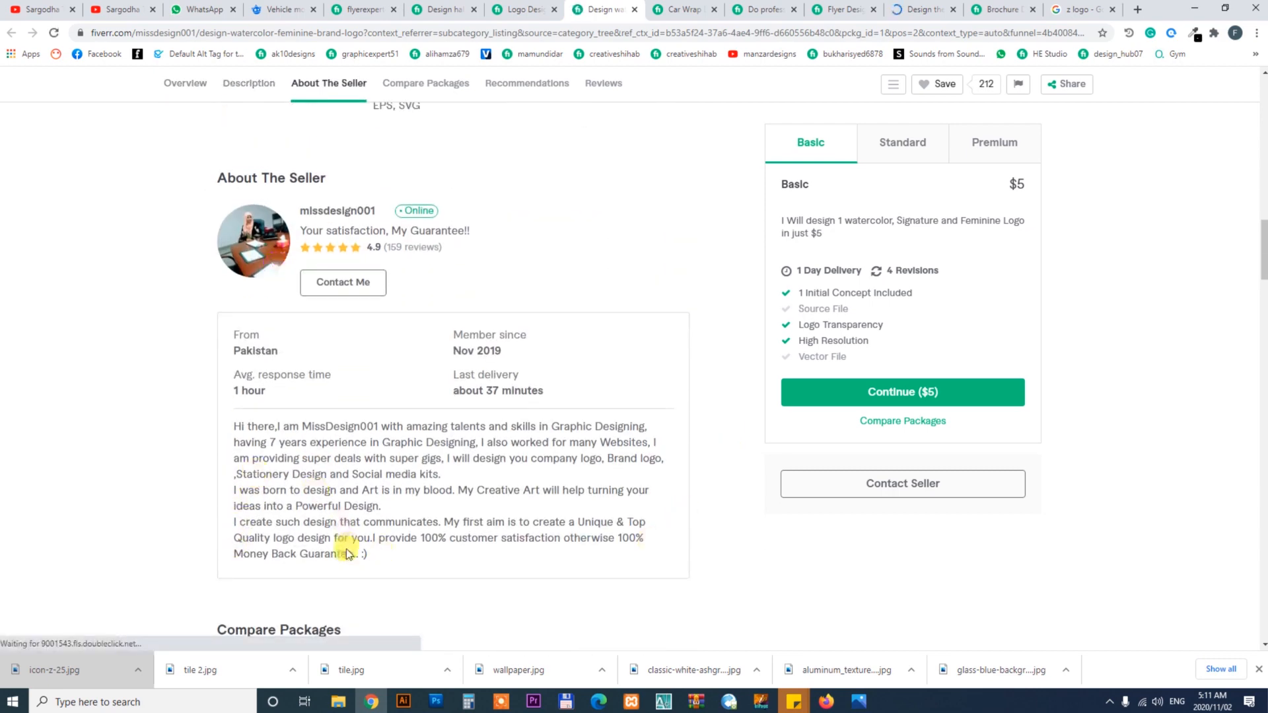
{"action": "scroll", "coordinate": [362, 540], "scroll_direction": "up", "scroll_amount": 2}
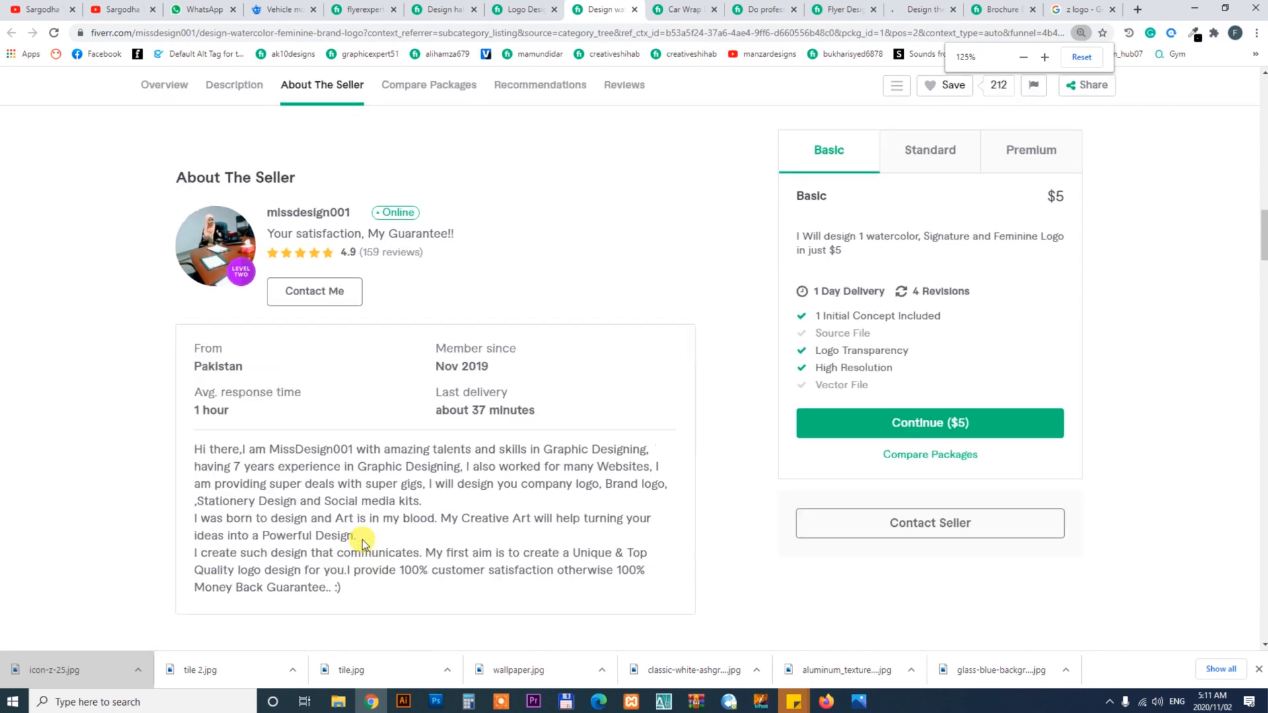
{"action": "scroll", "coordinate": [369, 542], "scroll_direction": "up", "scroll_amount": 2}
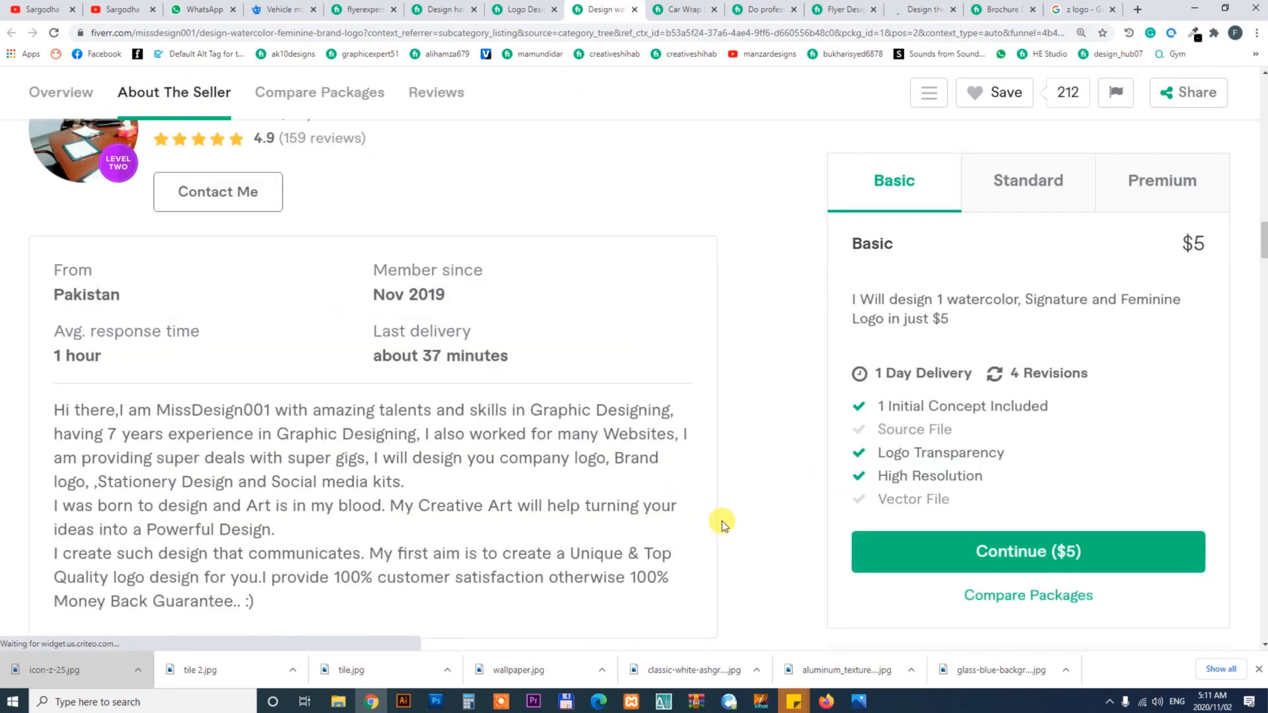
{"action": "scroll", "coordinate": [722, 533], "scroll_direction": "down", "scroll_amount": 1}
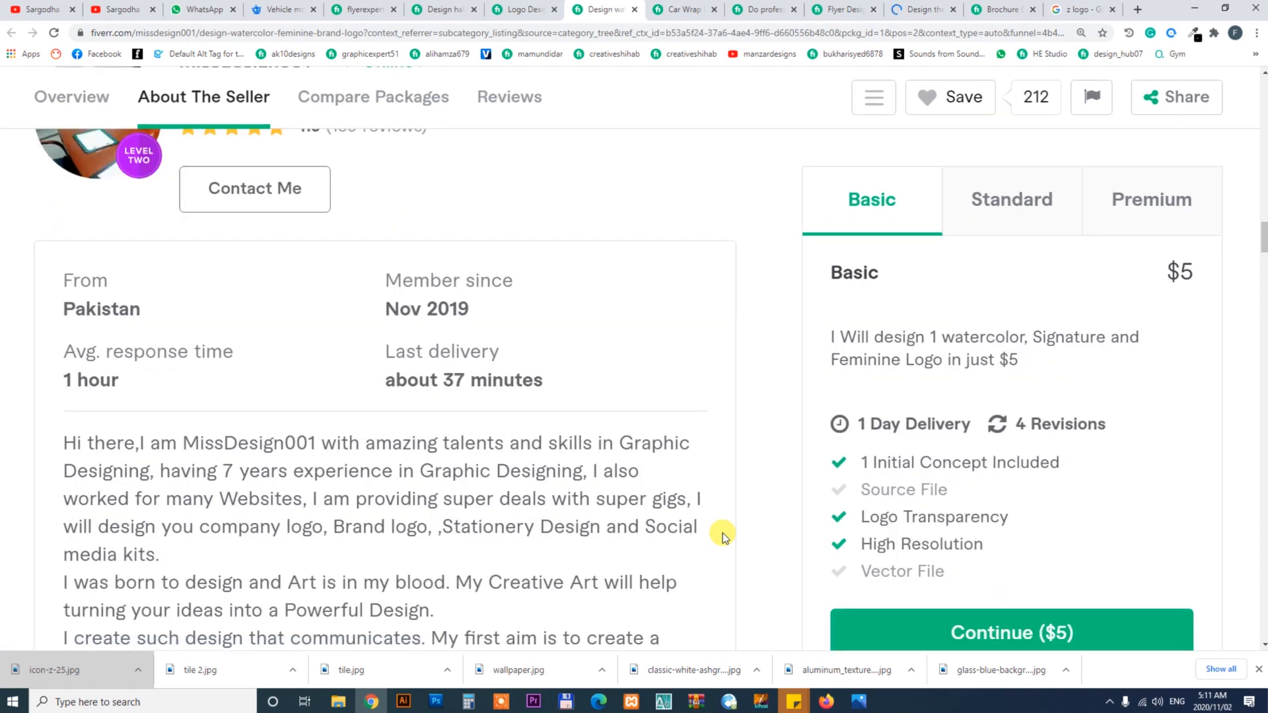
{"action": "scroll", "coordinate": [722, 533], "scroll_direction": "down", "scroll_amount": 2}
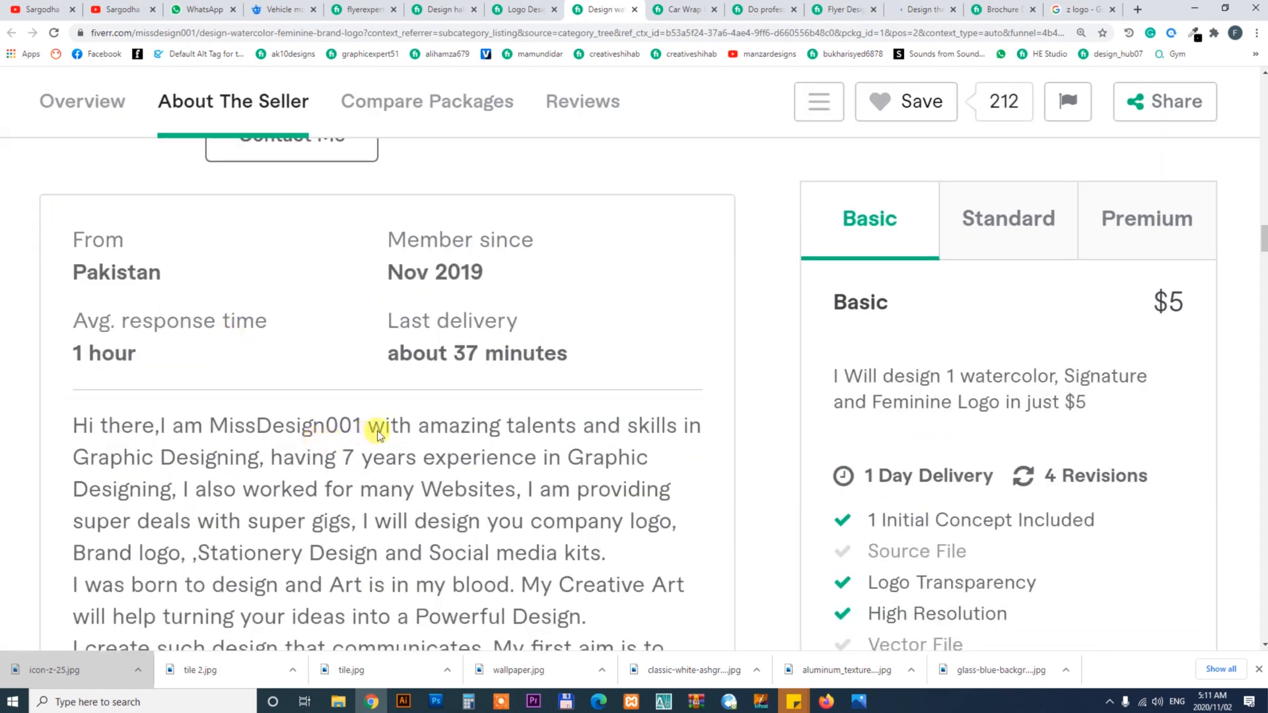
Look over the logo gig's package comparison and recommended gigs, and return to its full About The Seller text
{"action": "scroll", "coordinate": [378, 430], "scroll_direction": "down", "scroll_amount": 5}
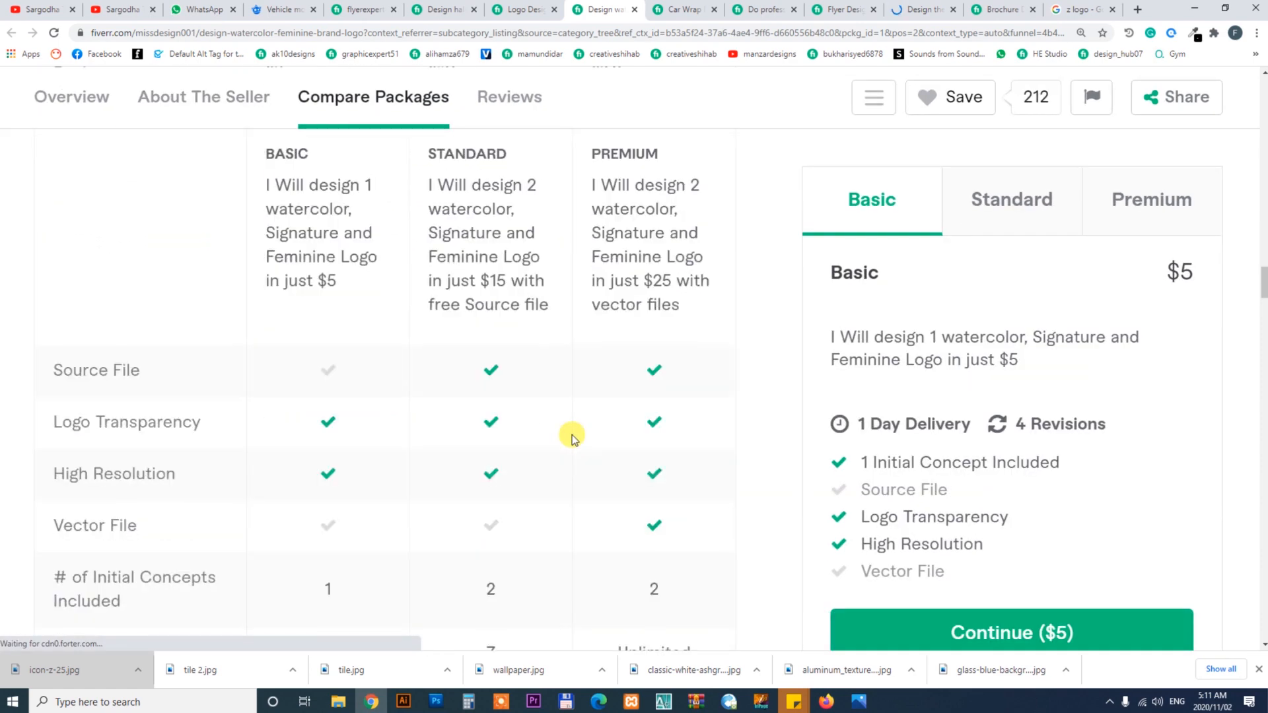
{"action": "scroll", "coordinate": [782, 386], "scroll_direction": "down", "scroll_amount": 15}
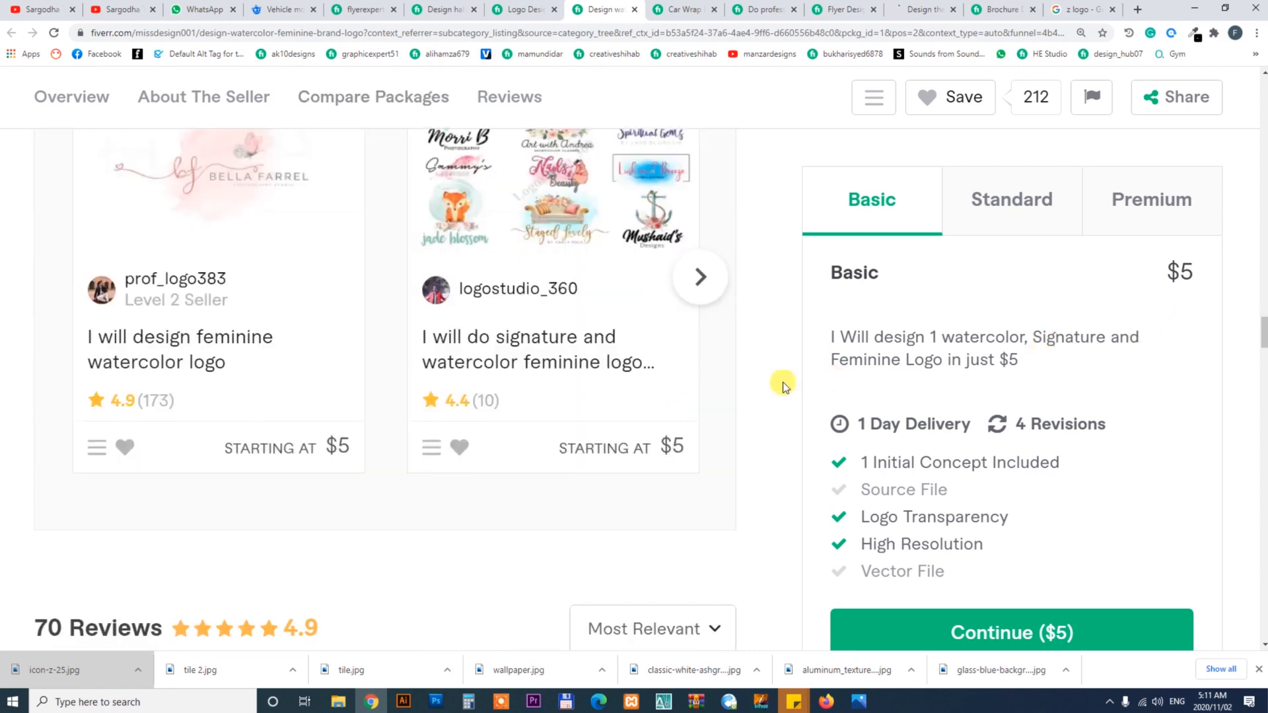
{"action": "scroll", "coordinate": [783, 386], "scroll_direction": "up", "scroll_amount": 15}
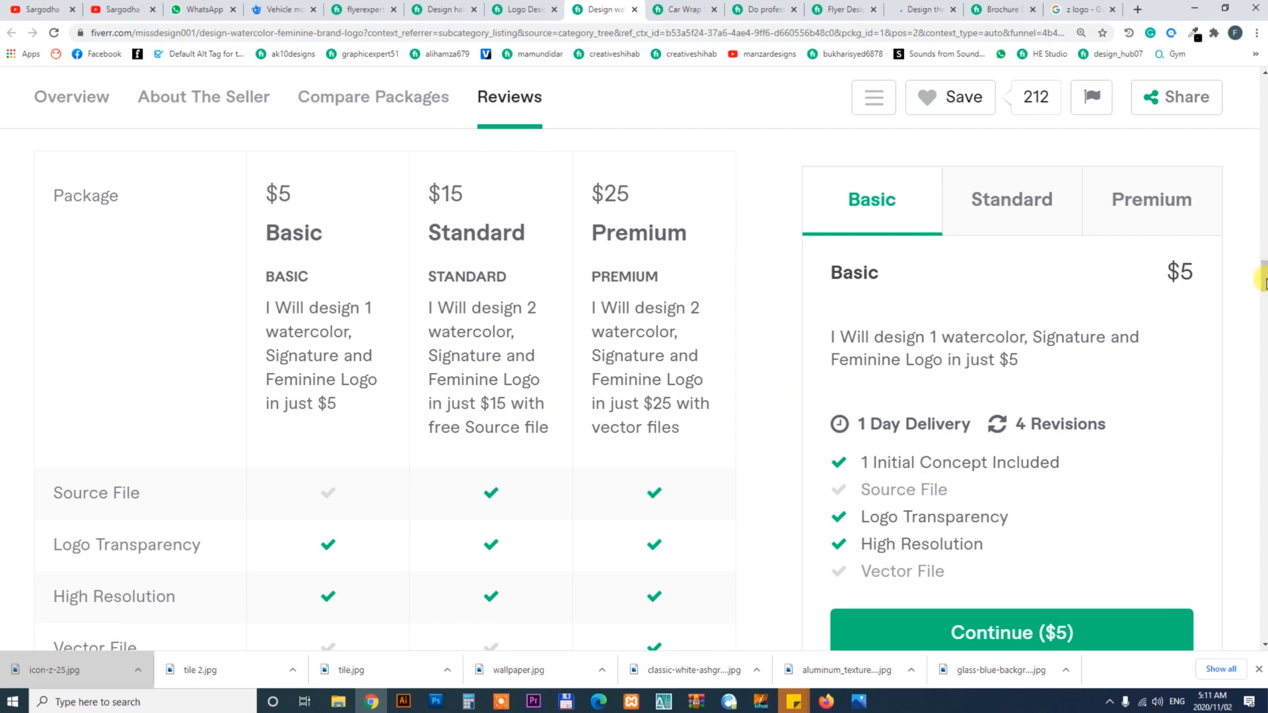
{"action": "left_click_drag", "start_coordinate": [1263, 281], "coordinate": [1263, 191]}
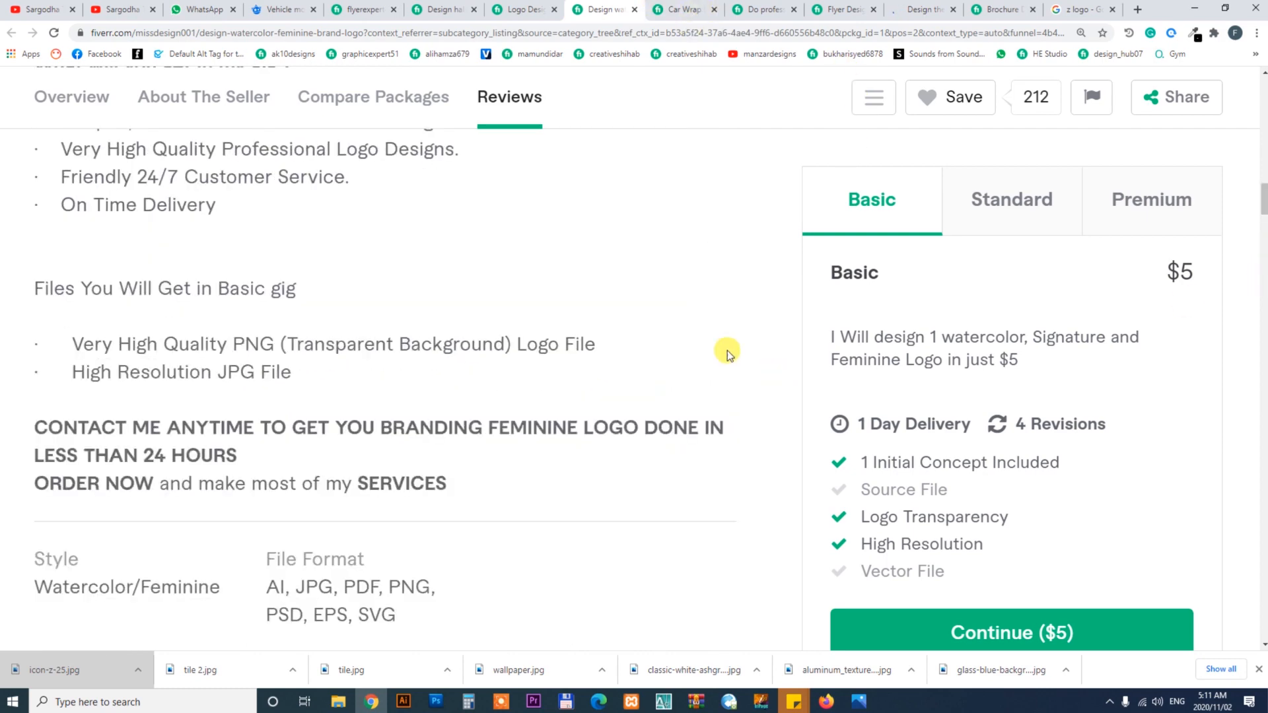
{"action": "scroll", "coordinate": [727, 350], "scroll_direction": "down", "scroll_amount": 5}
{"action": "scroll", "coordinate": [758, 370], "scroll_direction": "down", "scroll_amount": 8}
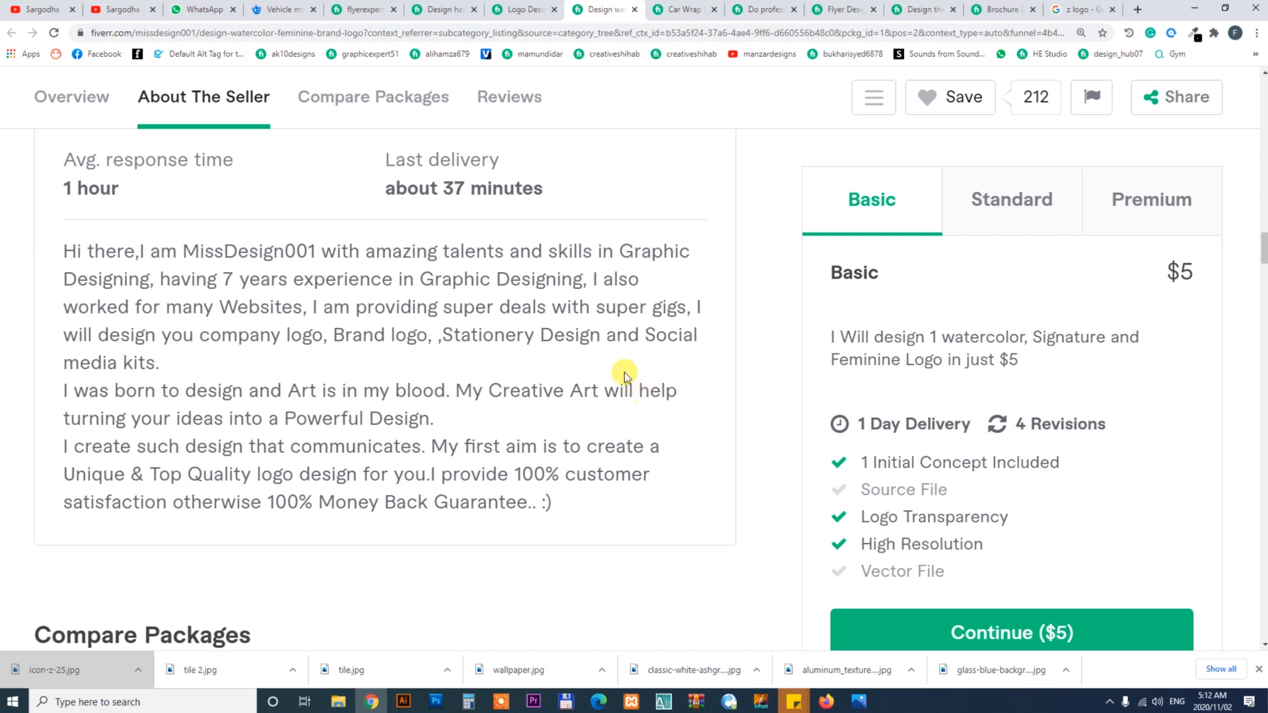
Look over the Car Wraps listings and read the About The Seller description of the $15 professional vehicle wrap design gig
{"action": "left_click", "coordinate": [677, 9]}
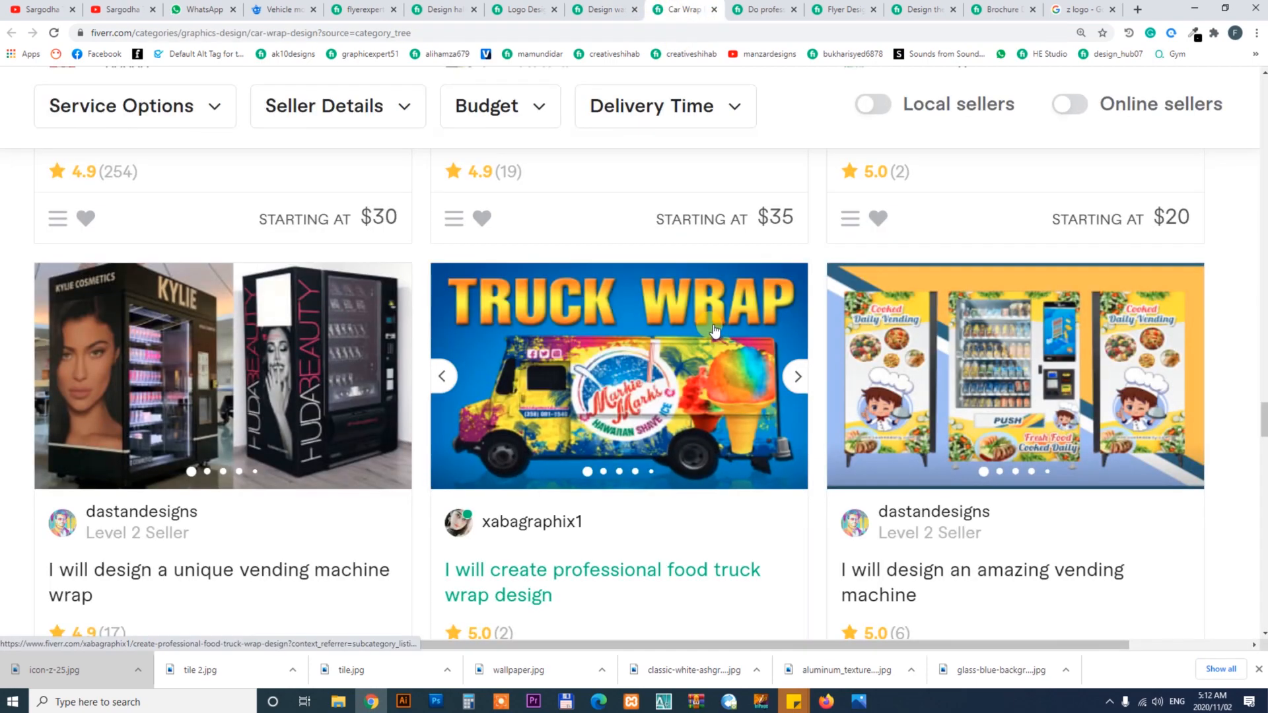
{"action": "scroll", "coordinate": [715, 328], "scroll_direction": "up", "scroll_amount": 9}
{"action": "scroll", "coordinate": [716, 328], "scroll_direction": "up", "scroll_amount": 6}
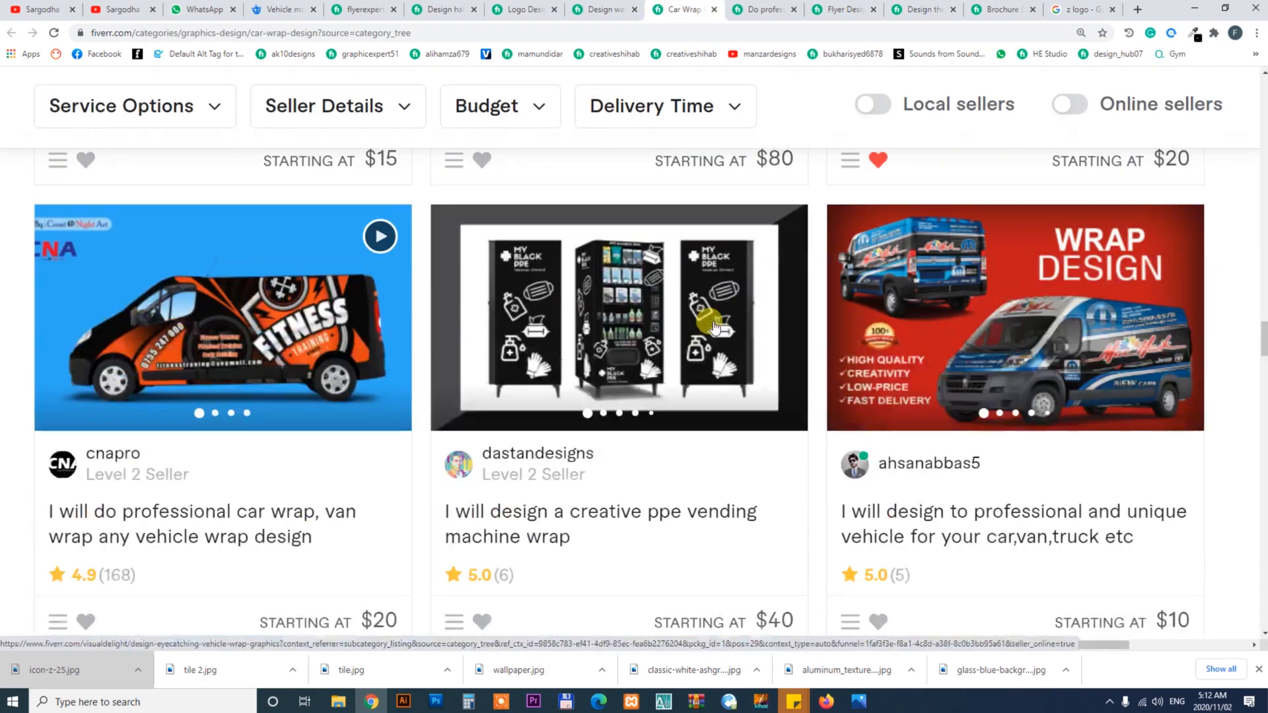
{"action": "left_click", "coordinate": [766, 9]}
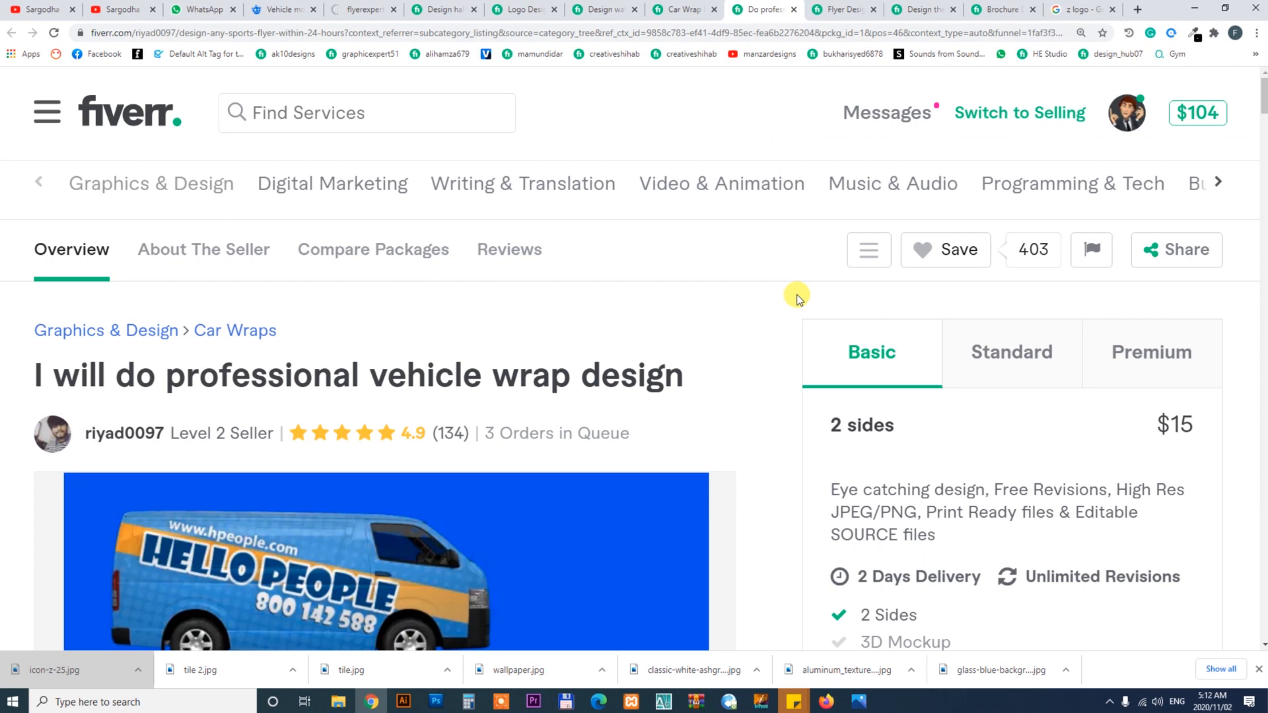
{"action": "scroll", "coordinate": [797, 298], "scroll_direction": "down", "scroll_amount": 20}
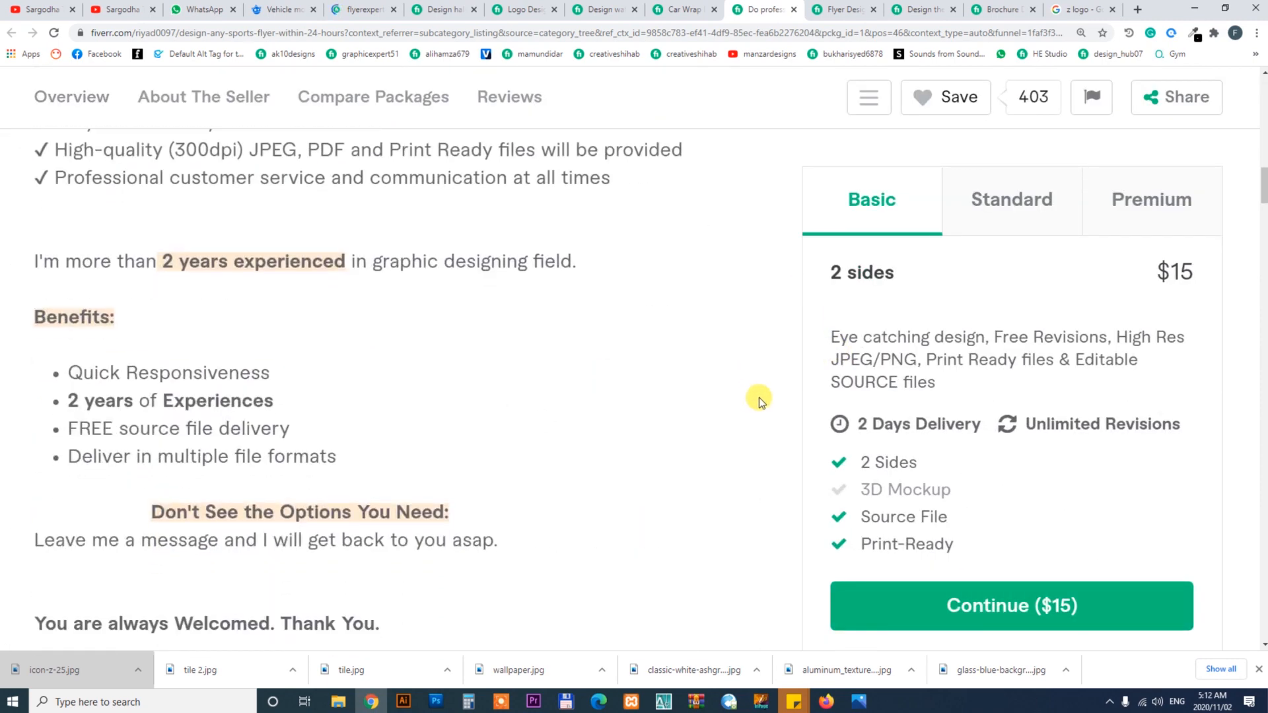
{"action": "scroll", "coordinate": [758, 397], "scroll_direction": "down", "scroll_amount": 15}
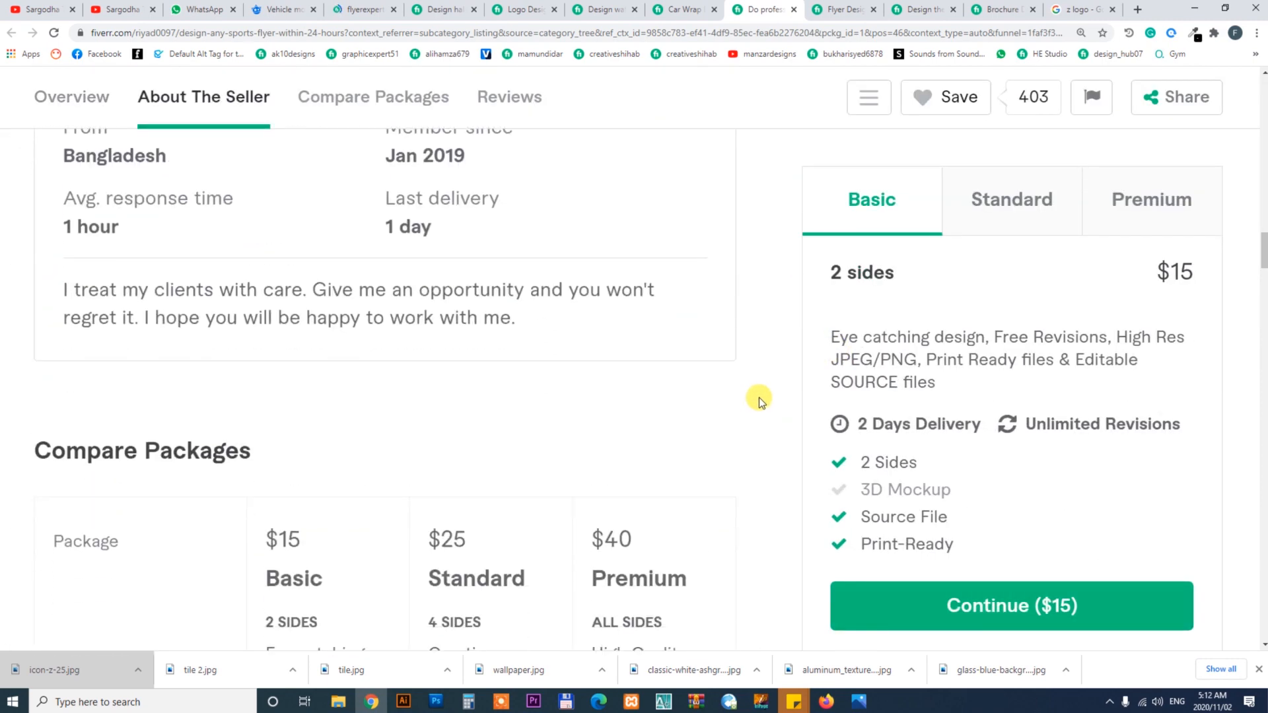
{"action": "scroll", "coordinate": [759, 397], "scroll_direction": "up", "scroll_amount": 1}
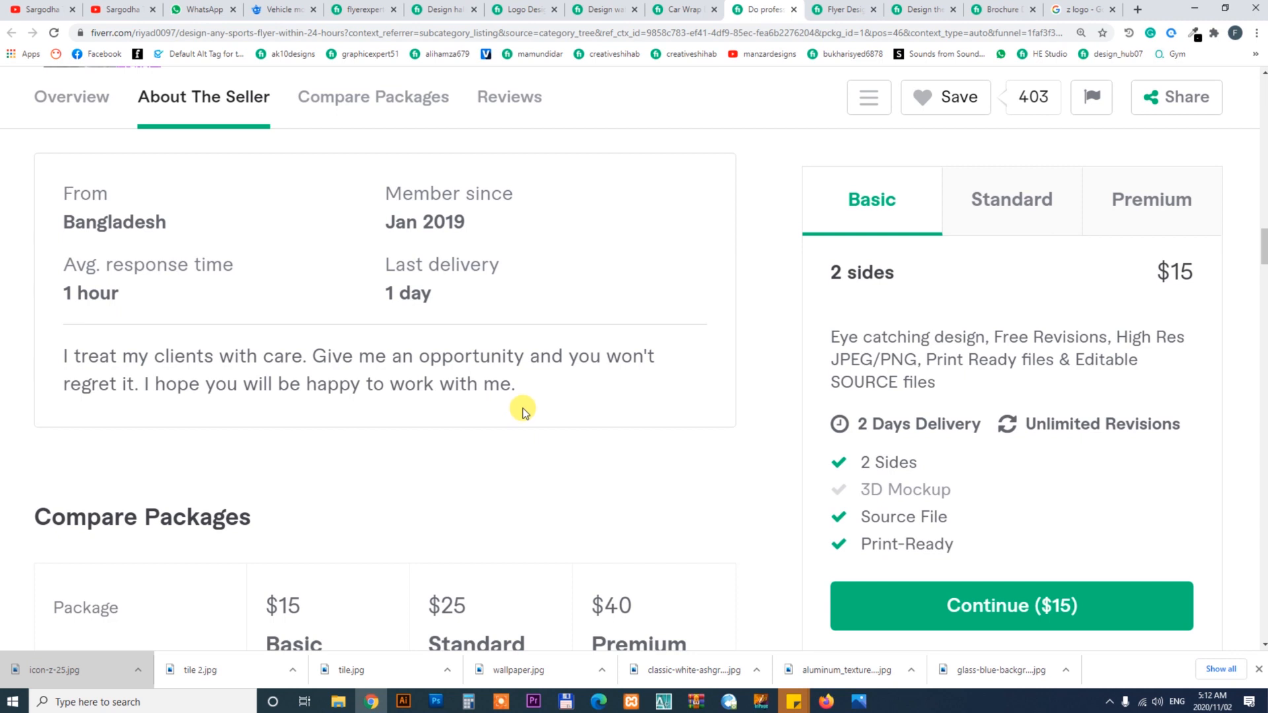
Review the Flyer Design category and read the About The Seller description of the opened $20 flyer gig
{"action": "left_click", "coordinate": [844, 12]}
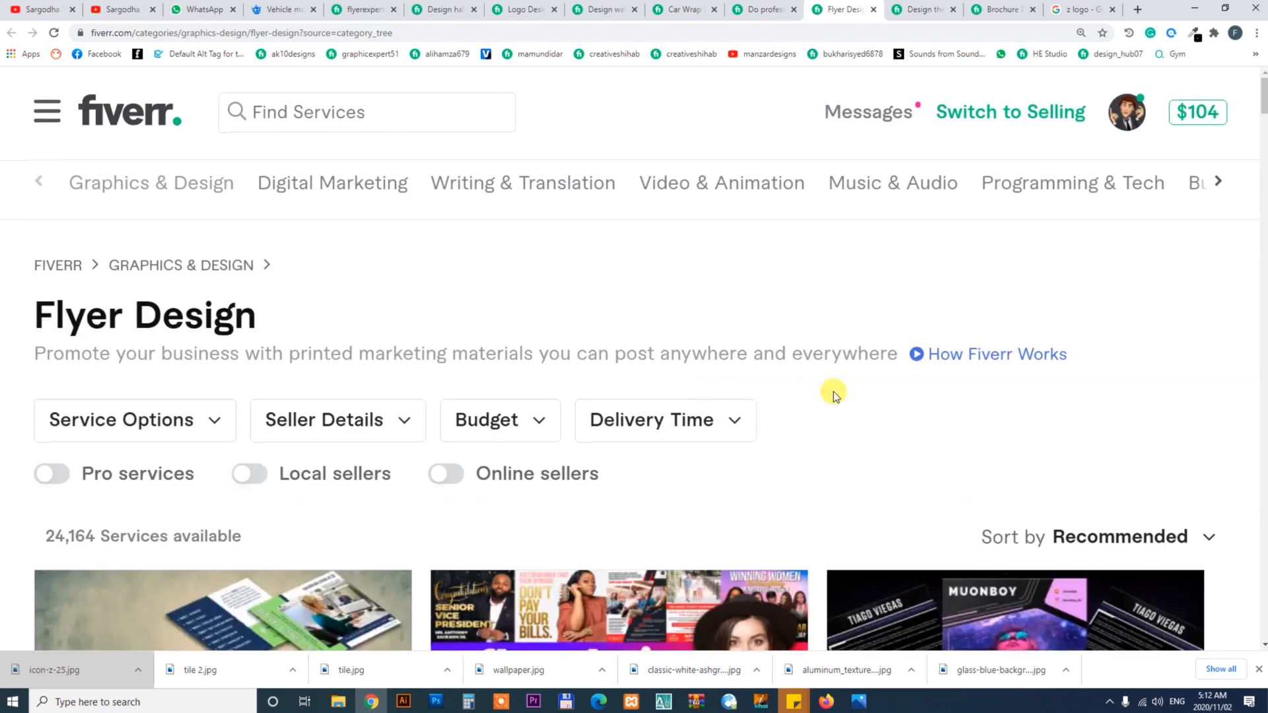
{"action": "scroll", "coordinate": [834, 394], "scroll_direction": "down", "scroll_amount": 4}
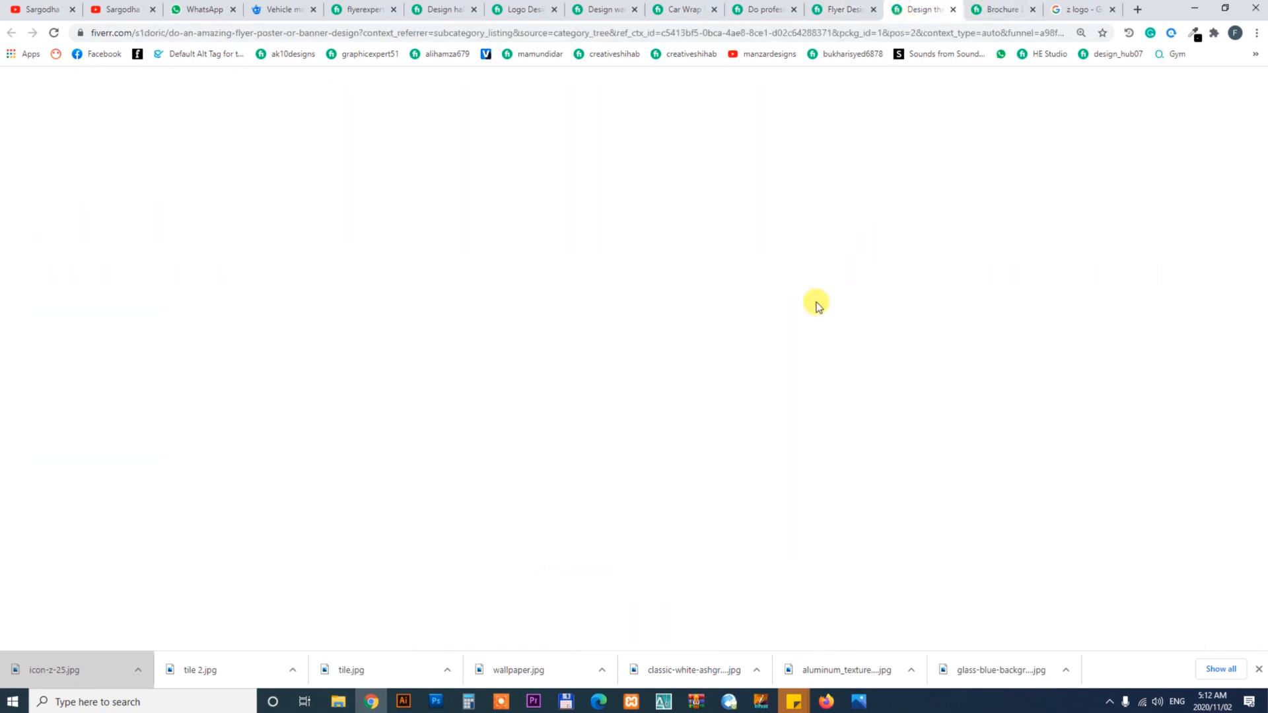
{"action": "scroll", "coordinate": [815, 309], "scroll_direction": "down", "scroll_amount": 8}
{"action": "scroll", "coordinate": [807, 389], "scroll_direction": "down", "scroll_amount": 20}
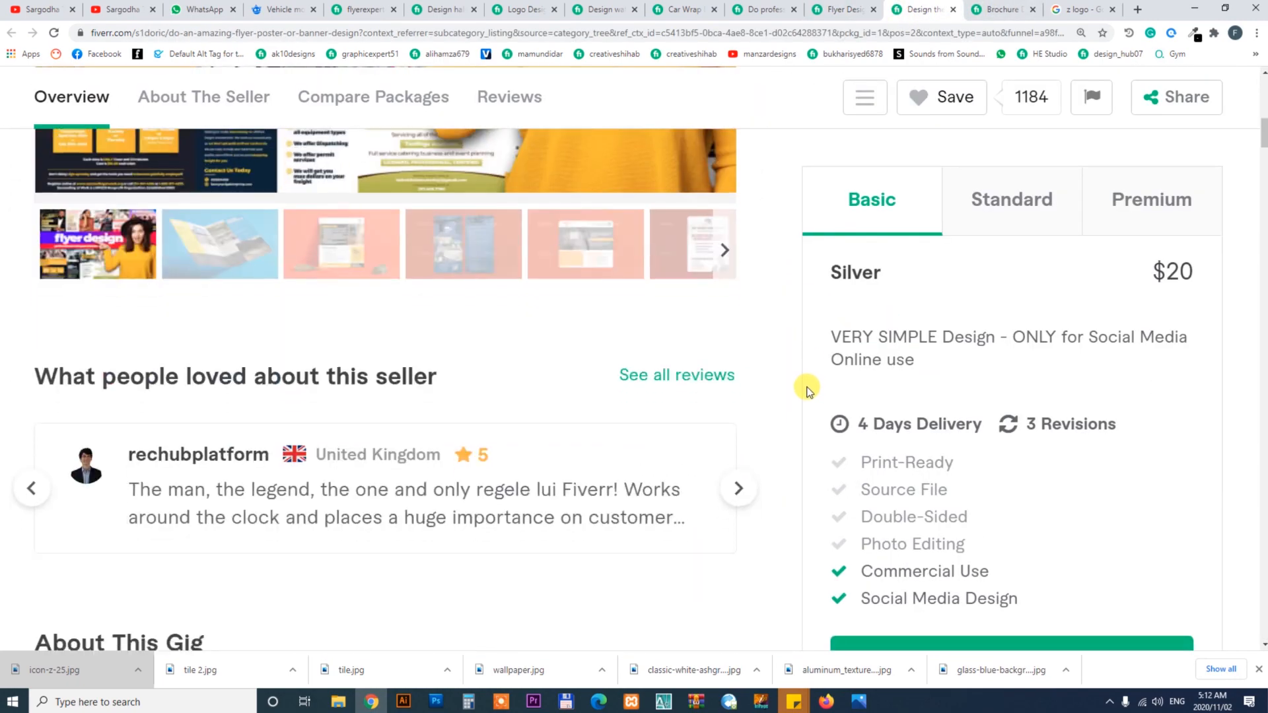
{"action": "scroll", "coordinate": [807, 390], "scroll_direction": "down", "scroll_amount": 6}
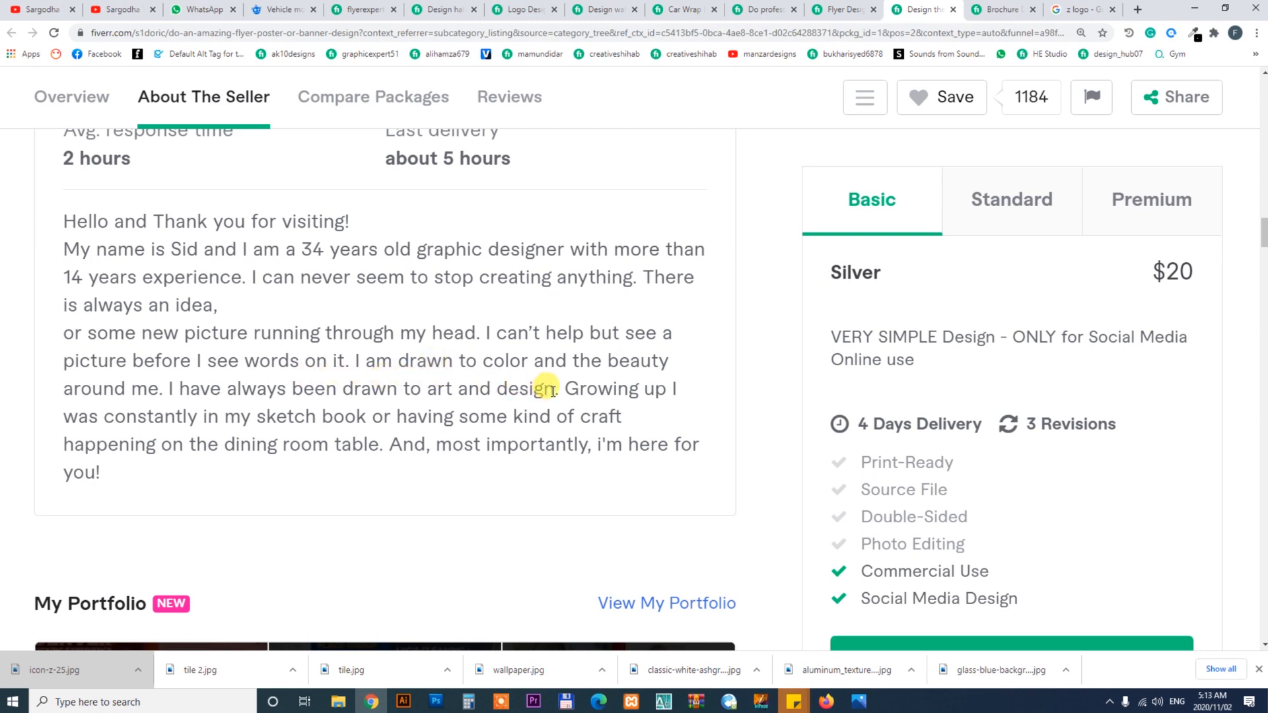
Browse the gig listings in the Brochure Design category
{"action": "left_click", "coordinate": [1002, 9]}
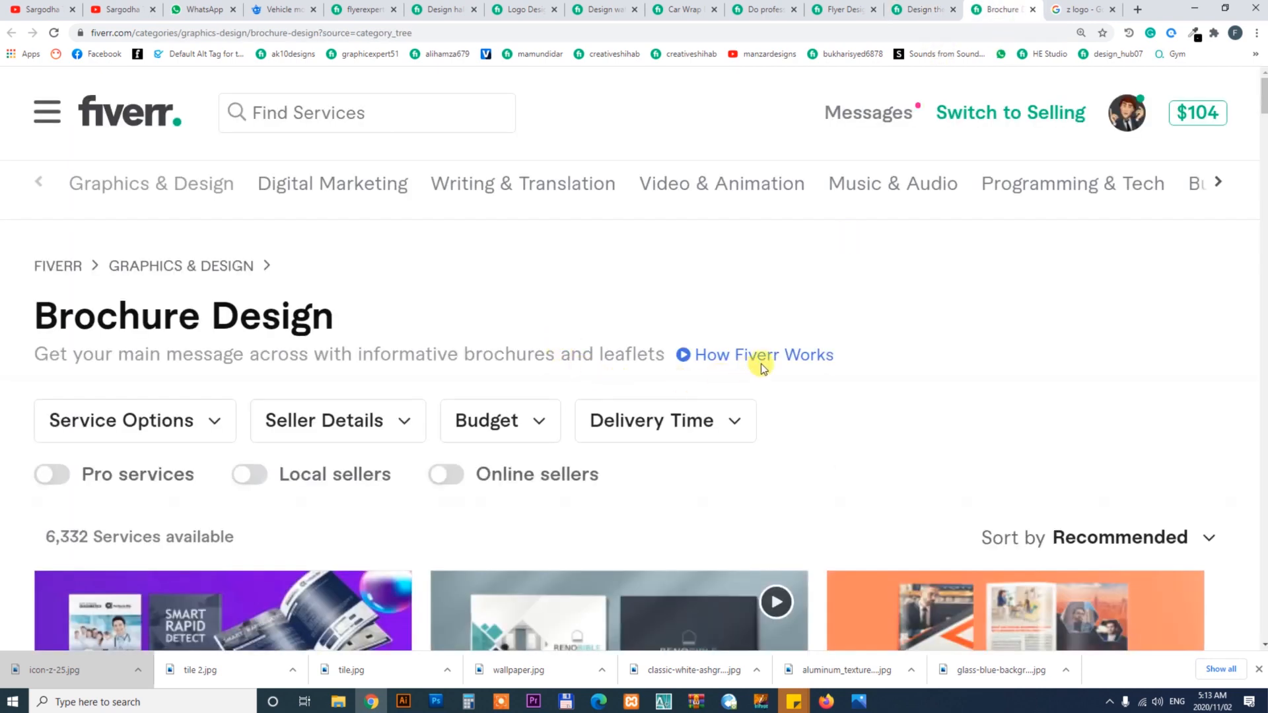
{"action": "scroll", "coordinate": [760, 363], "scroll_direction": "down", "scroll_amount": 10}
{"action": "scroll", "coordinate": [767, 363], "scroll_direction": "down", "scroll_amount": 2}
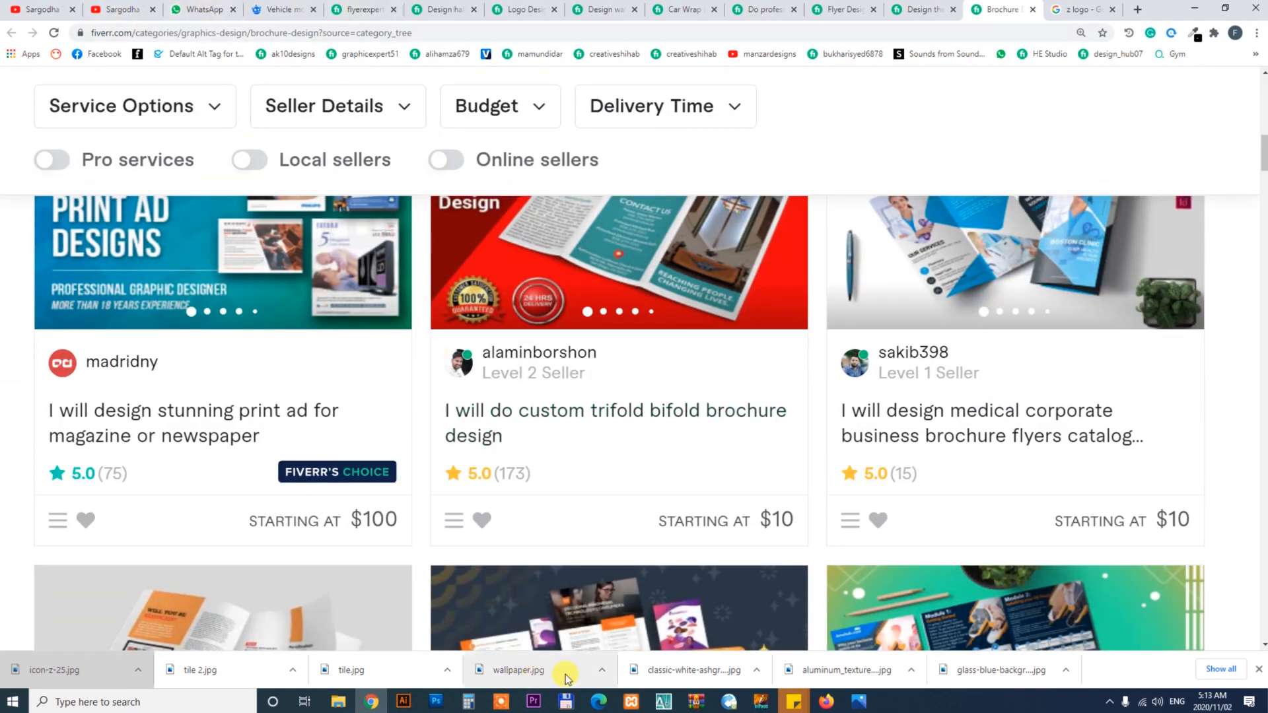
Switch to Firefox and start the profile description with the seller's name, followed by "i m a profesisonal grpahics deisgniner"
{"action": "left_click", "coordinate": [826, 702]}
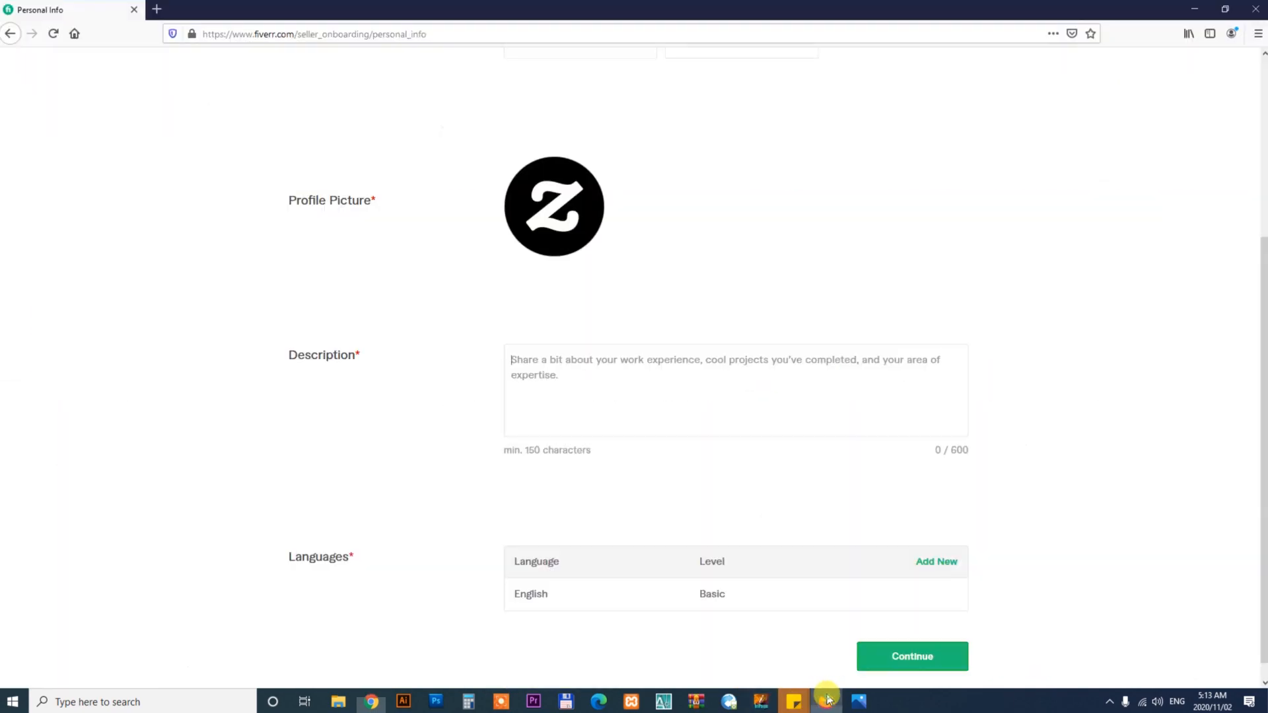
{"action": "left_click", "coordinate": [593, 360]}
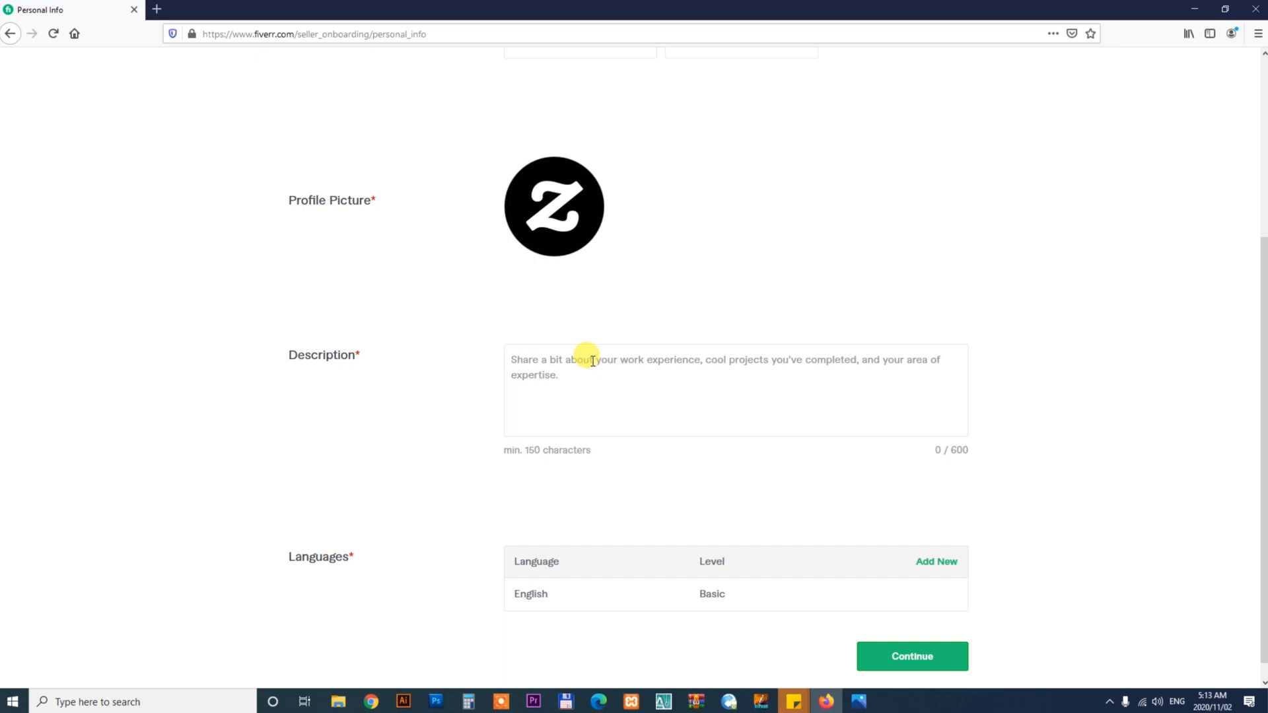
{"action": "type", "text": "My Name i"}
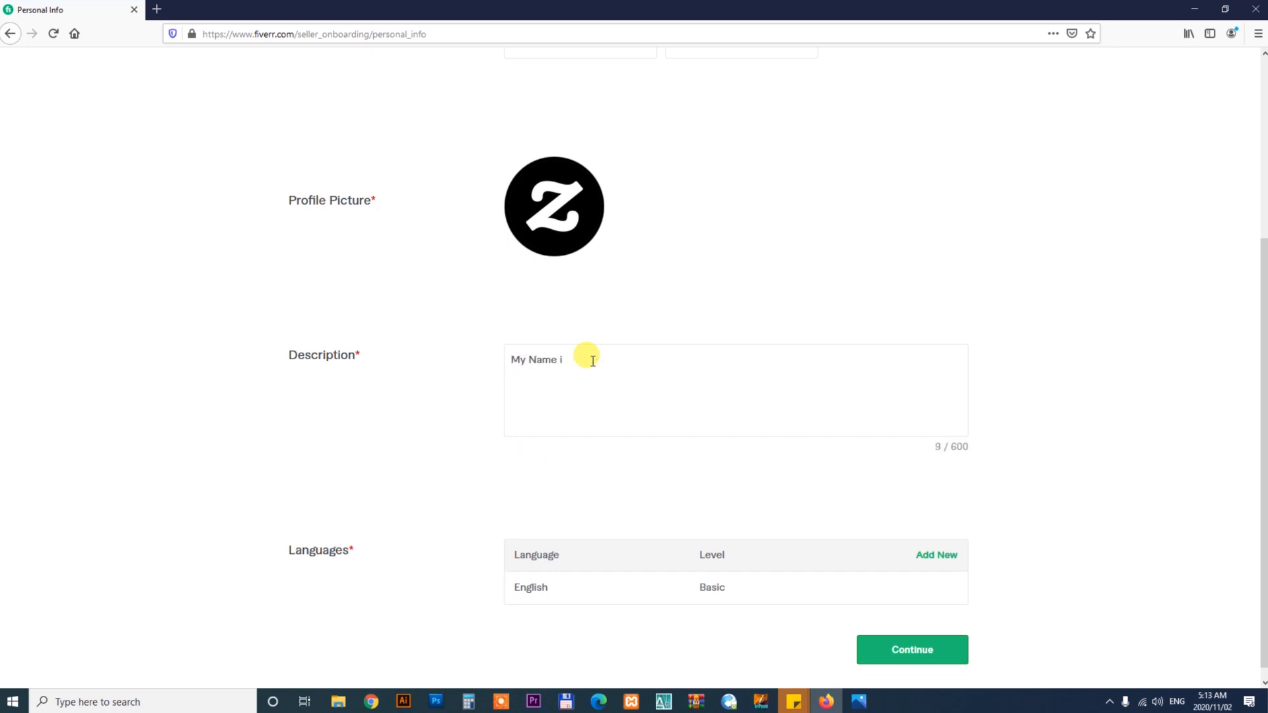
{"action": "type", "text": "s Zain "}
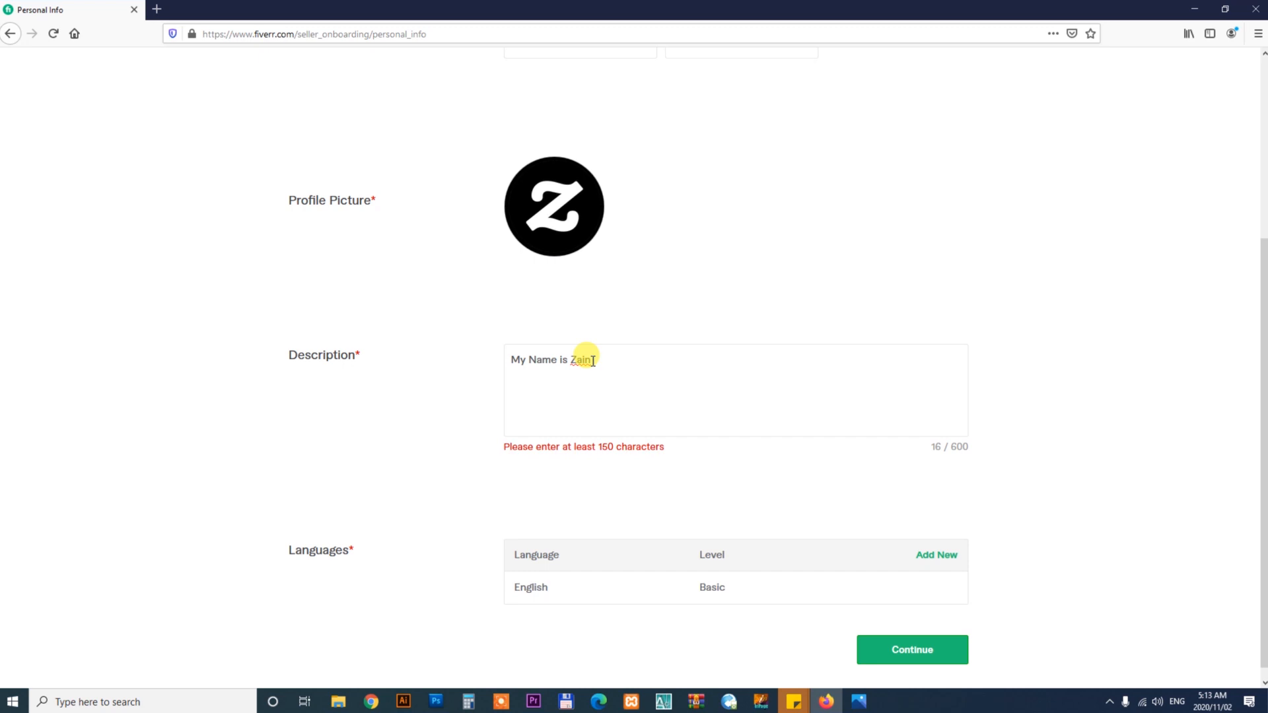
{"action": "type", "text": "I'm a profesis"}
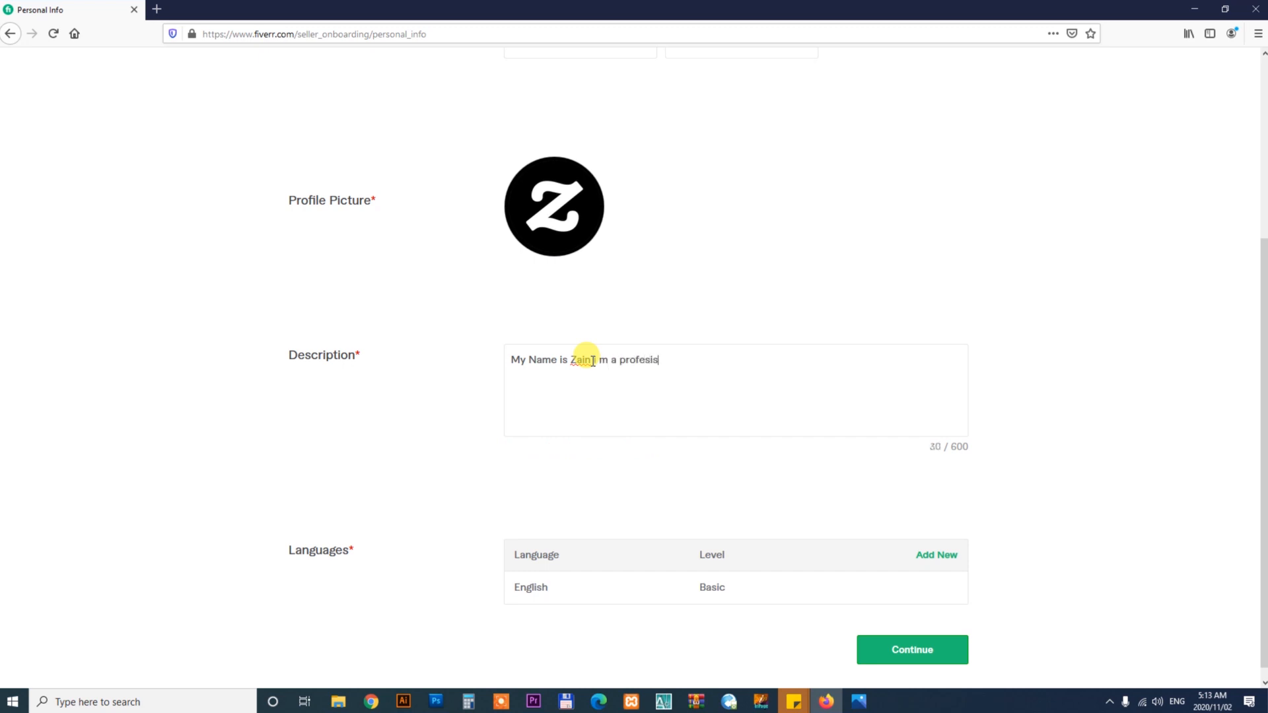
{"action": "type", "text": "onal grpahics deisgniner "}
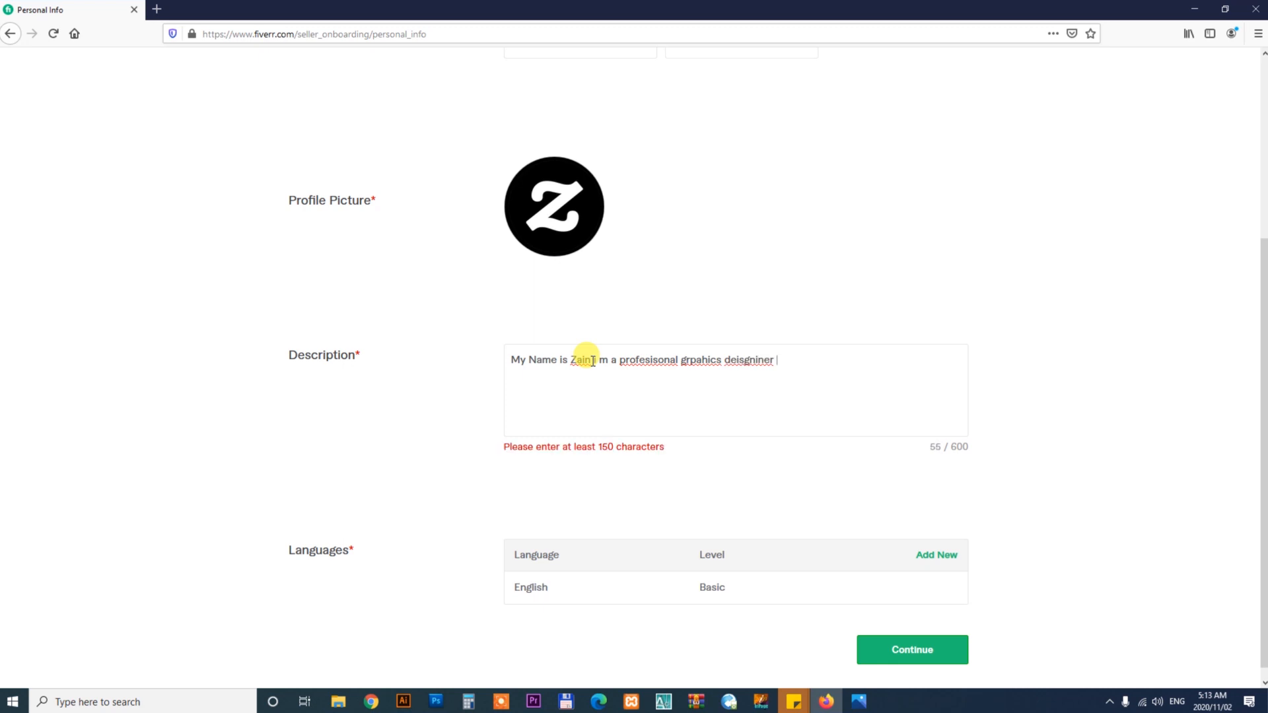
{"action": "type", "text": "i m working"}
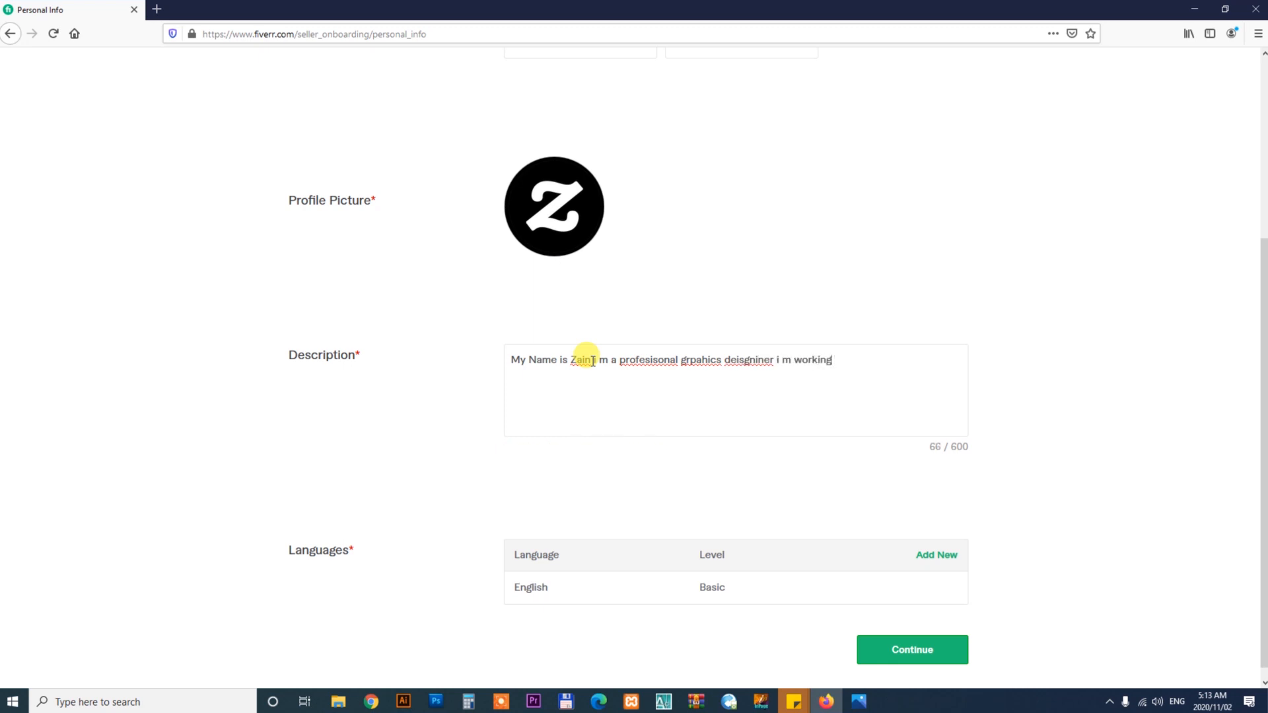
{"action": "key", "text": "BackSpace"}
{"action": "key", "text": "BackSpace"}
{"action": "key", "text": "BackSpace"}
{"action": "key", "text": "BackSpace"}
{"action": "key", "text": "BackSpace"}
{"action": "key", "text": "BackSpace"}
{"action": "key", "text": "BackSpace"}
{"action": "key", "text": "BackSpace"}
{"action": "key", "text": "BackSpace"}
{"action": "key", "text": "BackSpace"}
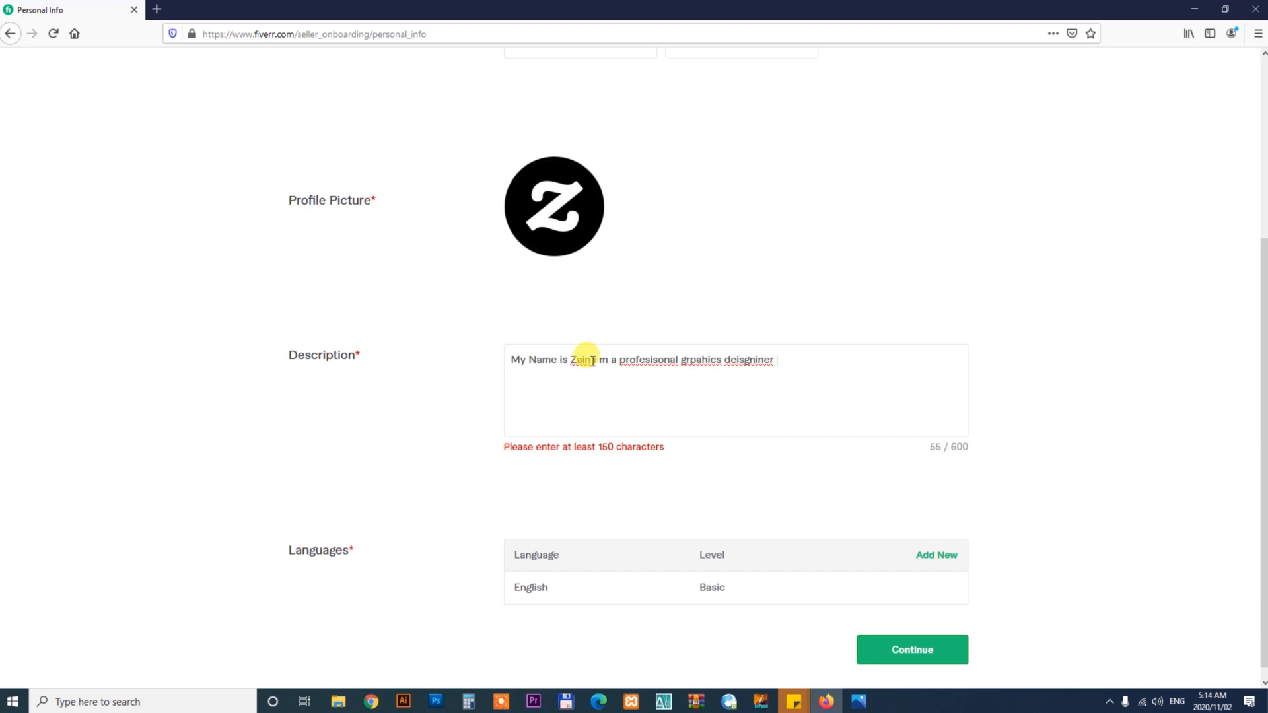
Add the length of experience to the description with "and working scine 10 year"
{"action": "type", "text": "and working scine"}
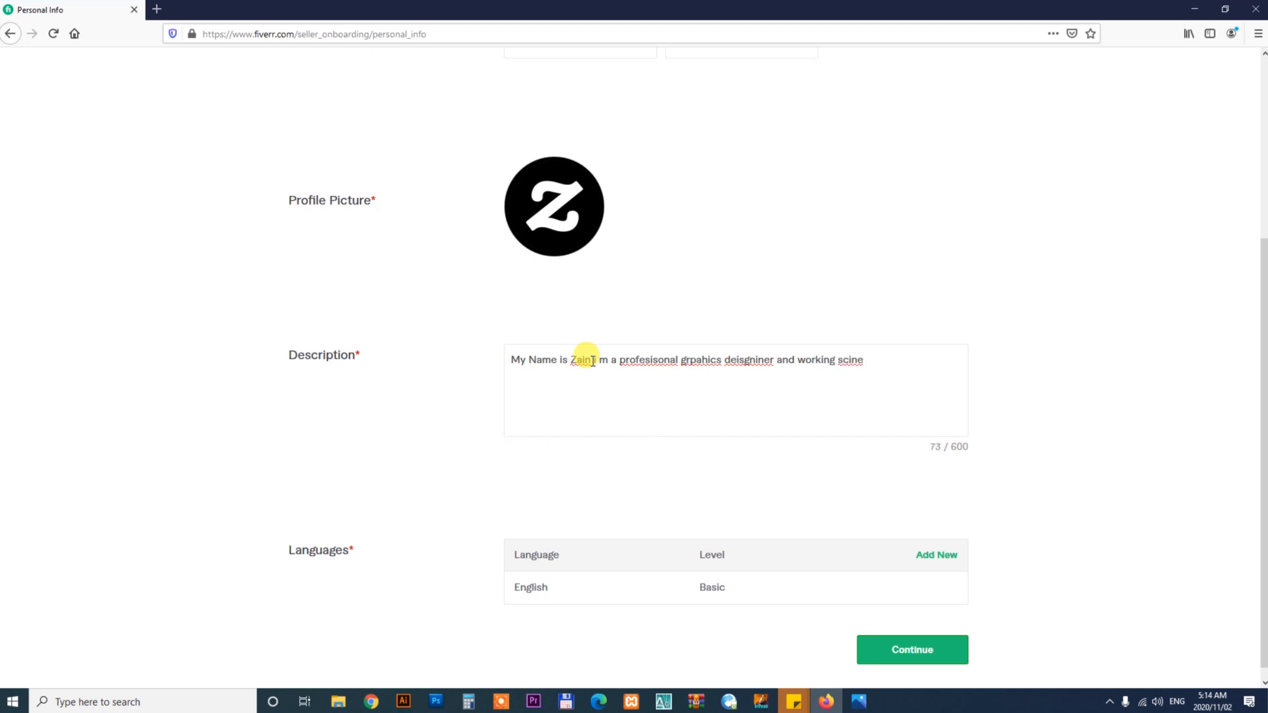
{"action": "type", "text": " 10 year"}
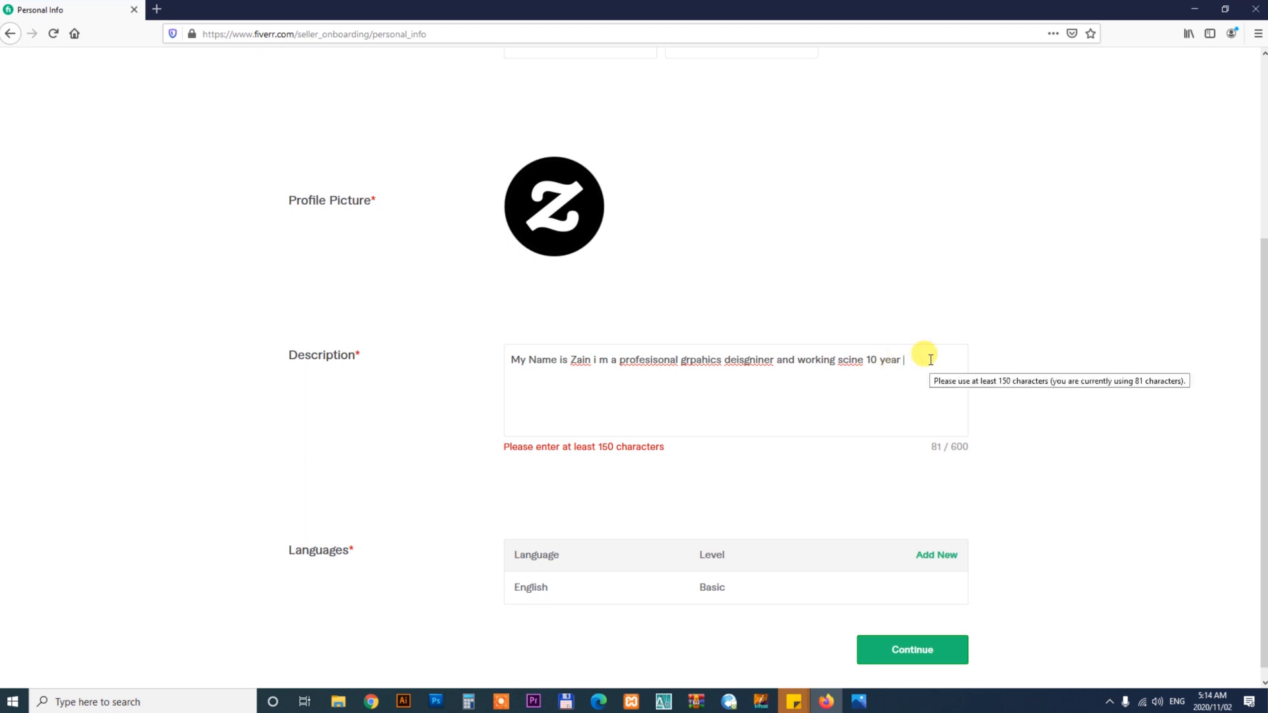
{"action": "type", "text": "ub"}
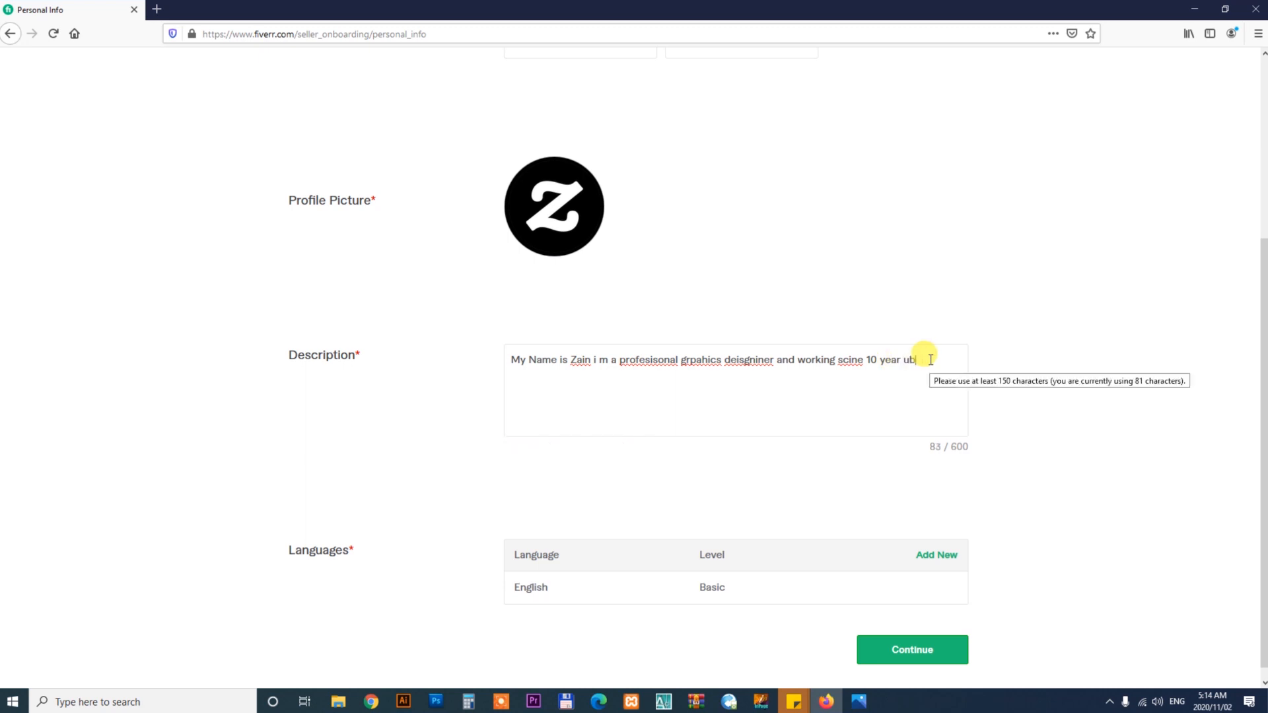
{"action": "key", "text": "BackSpace"}
{"action": "key", "text": "BackSpace"}
{"action": "key", "text": "BackSpace"}
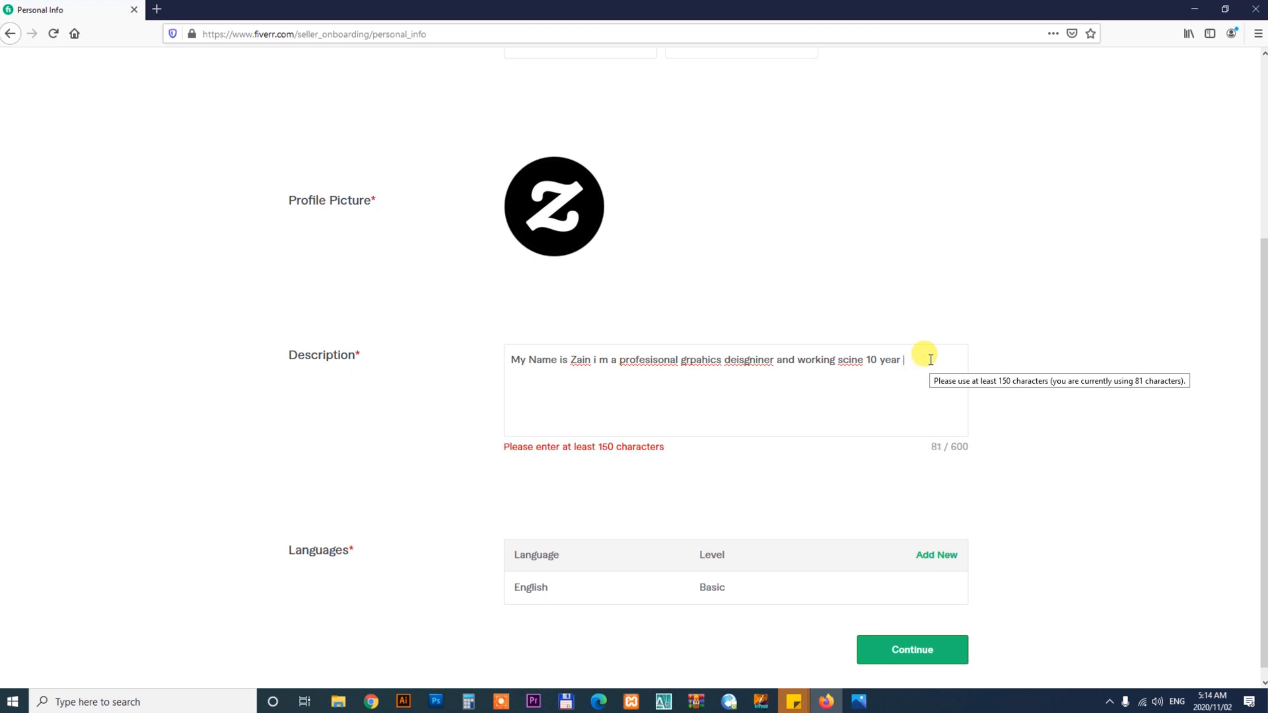
Complete the description's first sentence with "in graphcis and digital marketing feild."
{"action": "type", "text": "in graphcis"}
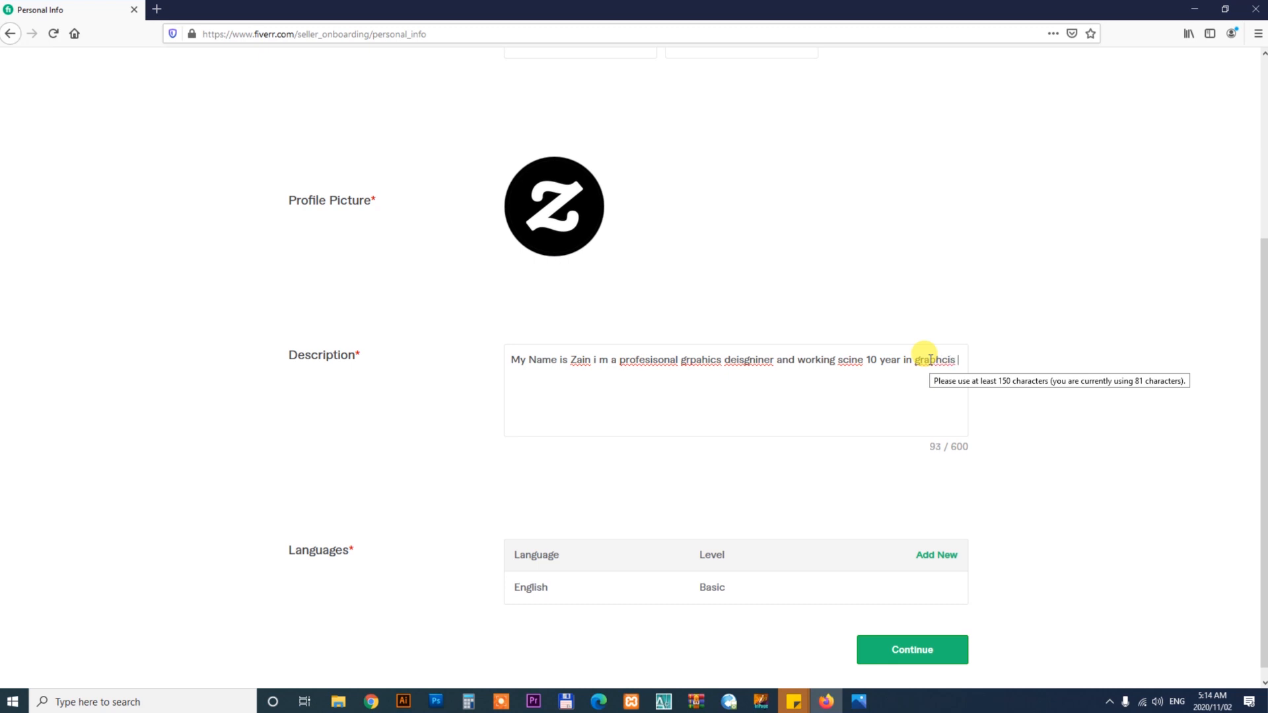
{"action": "type", "text": " and"}
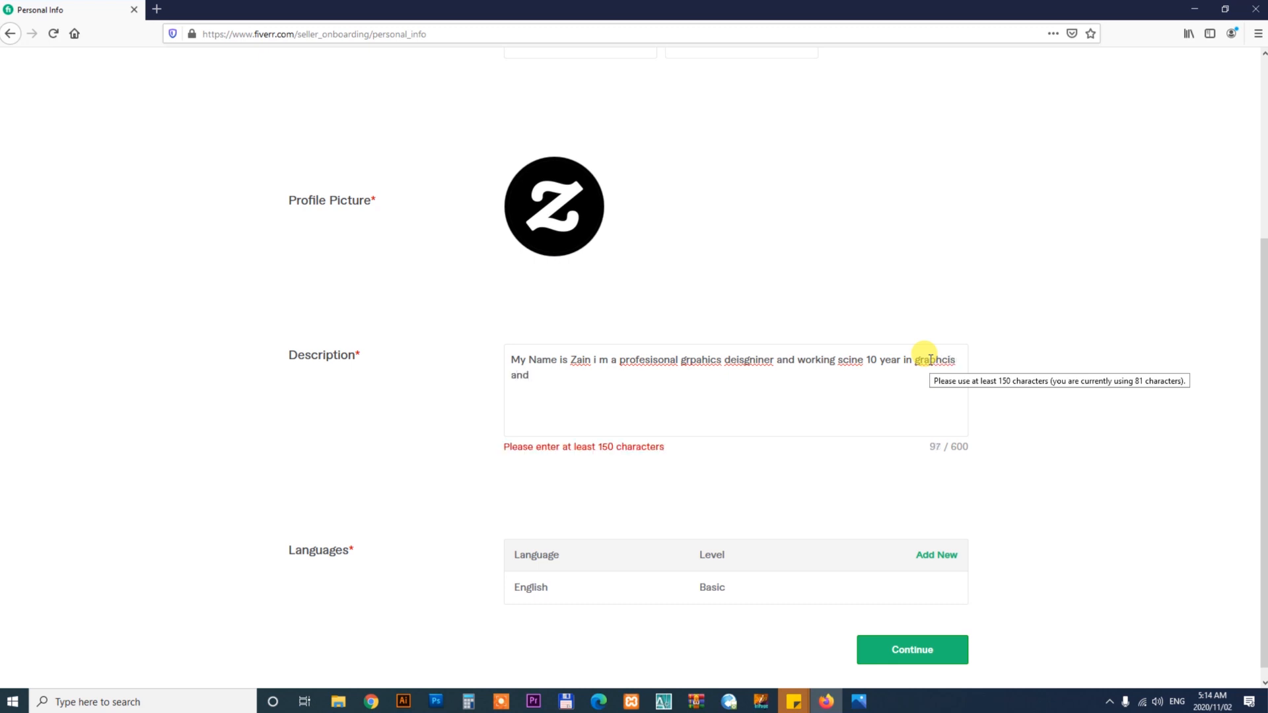
{"action": "type", "text": " digit"}
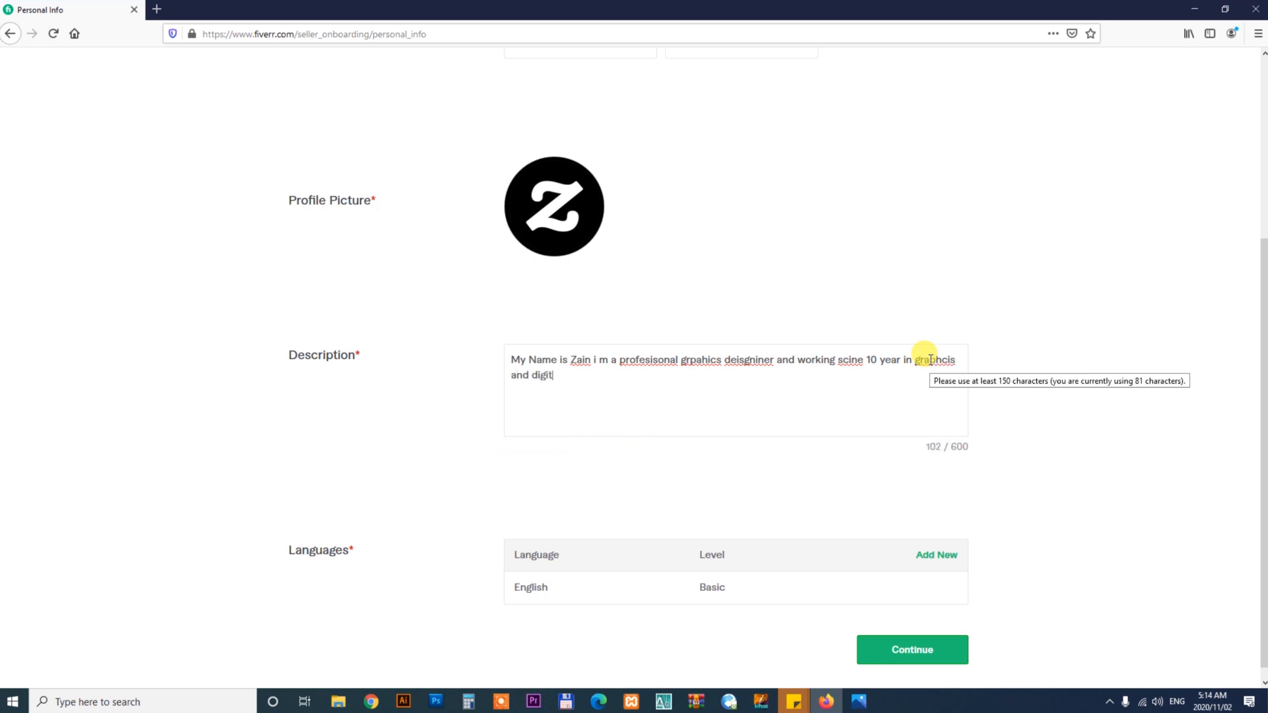
{"action": "type", "text": "al"}
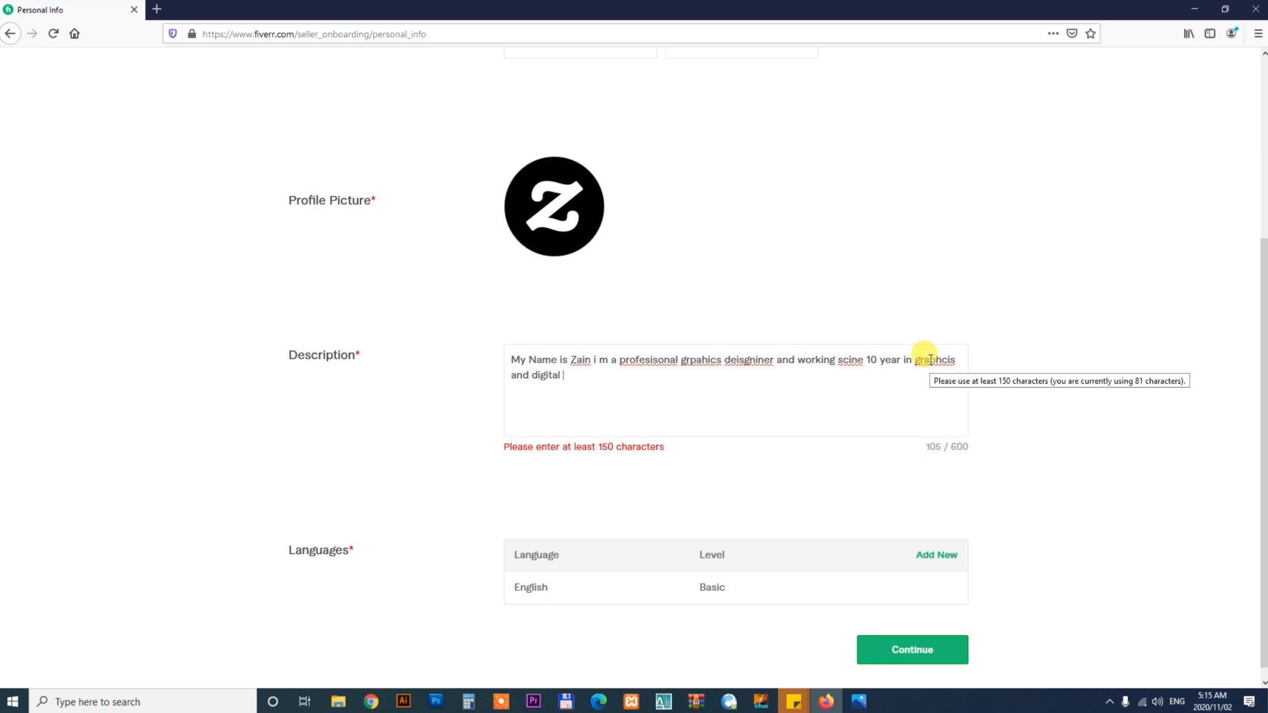
{"action": "type", "text": " m"}
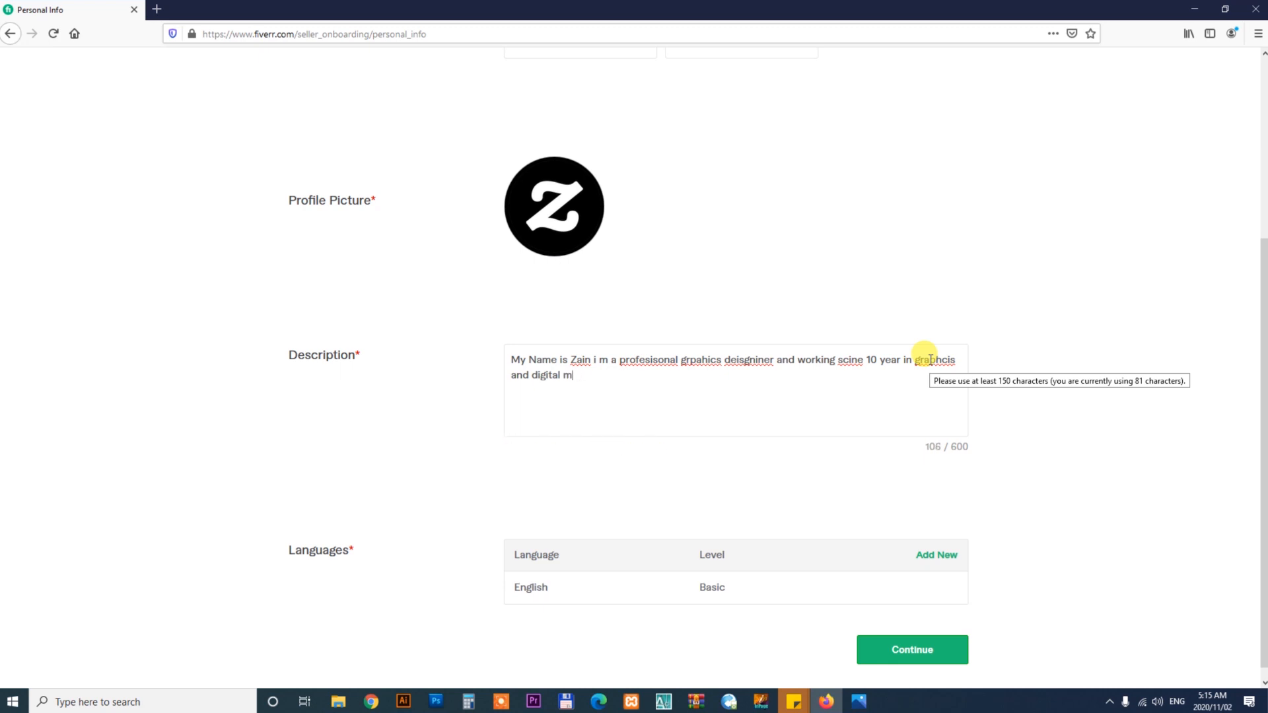
{"action": "type", "text": "arketing "}
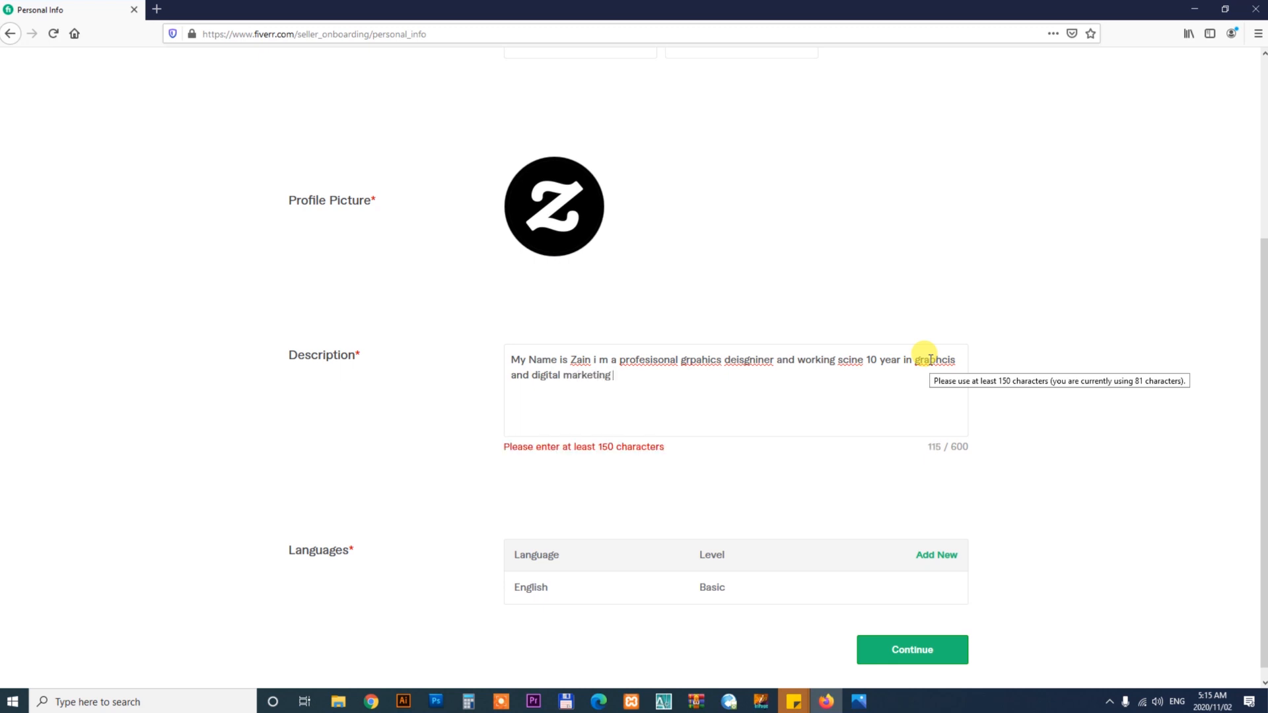
{"action": "type", "text": "feild. my expe"}
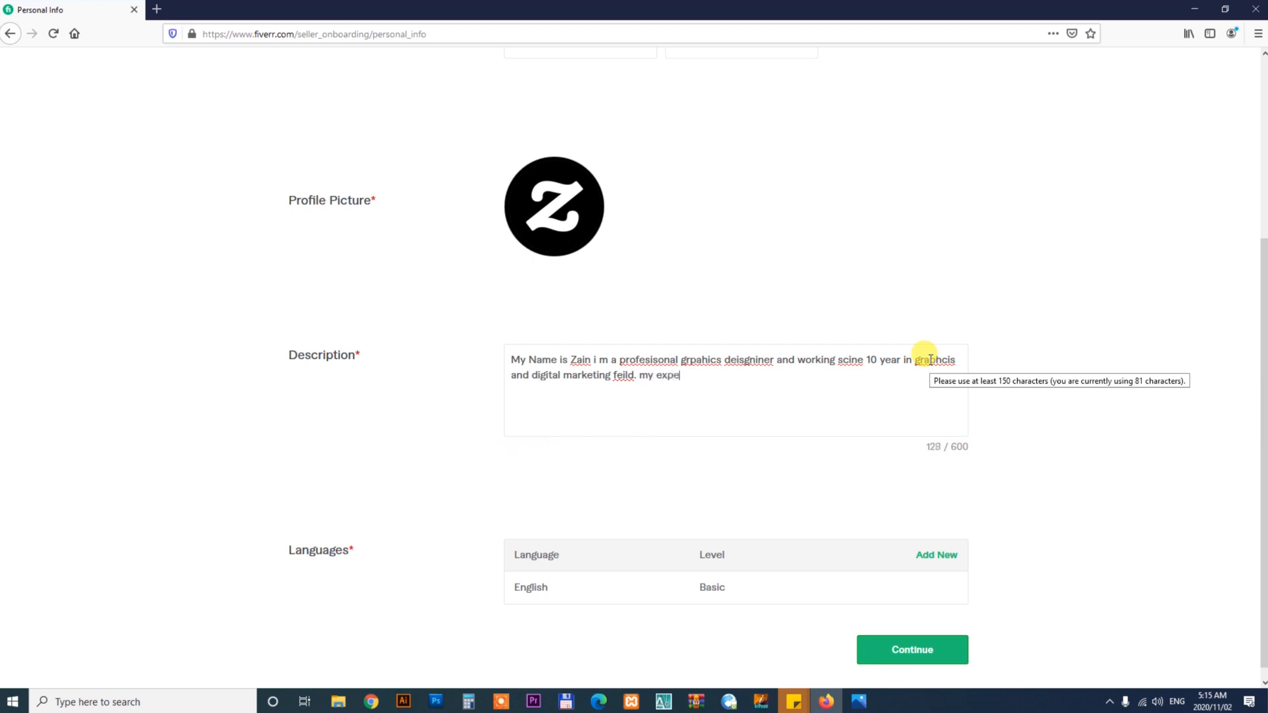
{"action": "type", "text": "rtised i"}
{"action": "type", "text": "n"}
Begin the description's second sentence with "my spashilization in logo design banner design"
{"action": "key", "text": "BackSpace"}
{"action": "key", "text": "BackSpace"}
{"action": "key", "text": "BackSpace"}
{"action": "key", "text": "BackSpace"}
{"action": "key", "text": "BackSpace"}
{"action": "key", "text": "BackSpace"}
{"action": "key", "text": "BackSpace"}
{"action": "key", "text": "BackSpace"}
{"action": "key", "text": "BackSpace"}
{"action": "key", "text": "BackSpace"}
{"action": "key", "text": "BackSpace"}
{"action": "key", "text": "BackSpace"}
{"action": "key", "text": "BackSpace"}
{"action": "type", "text": "sp"}
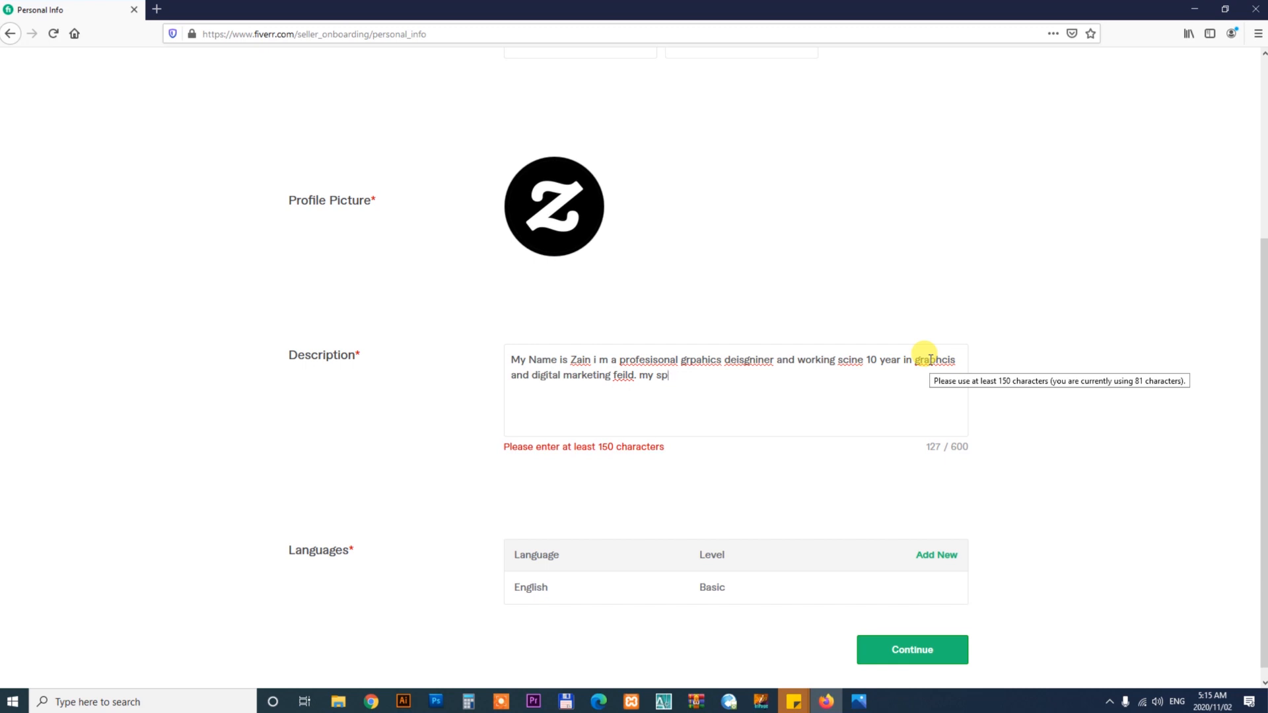
{"action": "type", "text": "ashilization "}
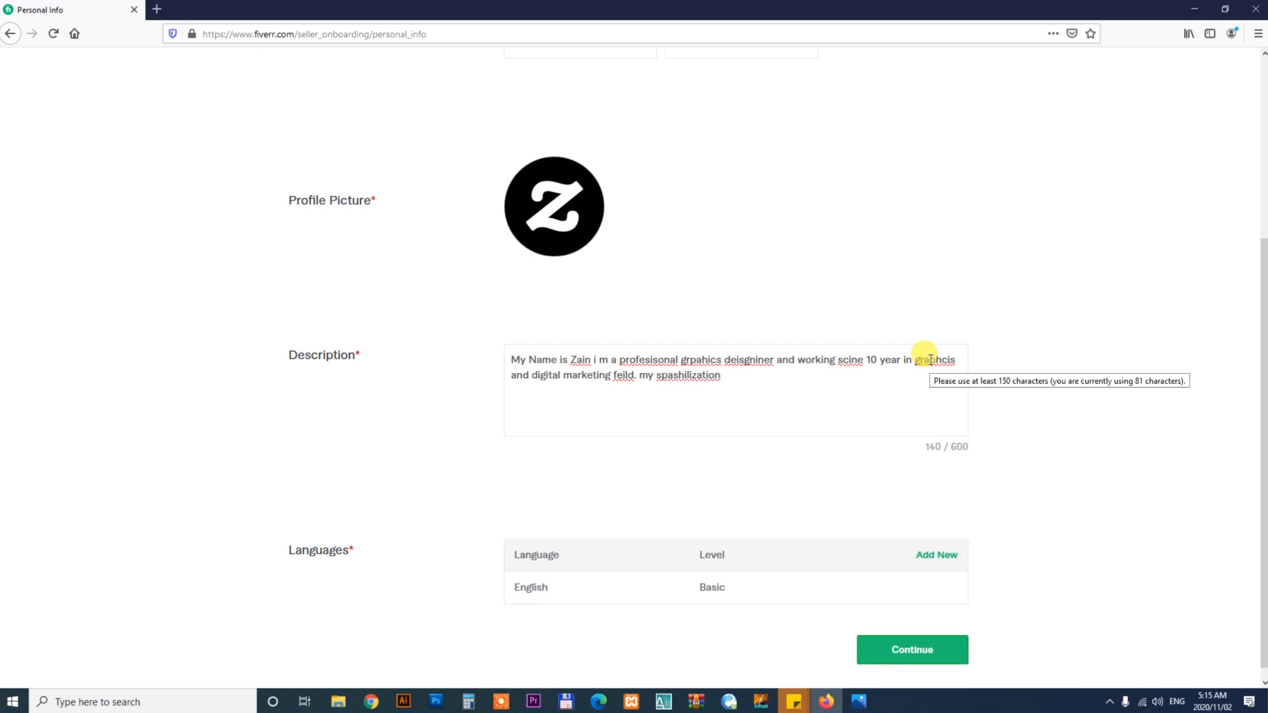
{"action": "type", "text": "in logo desig"}
{"action": "type", "text": "n ,"}
{"action": "type", "text": " banner design"}
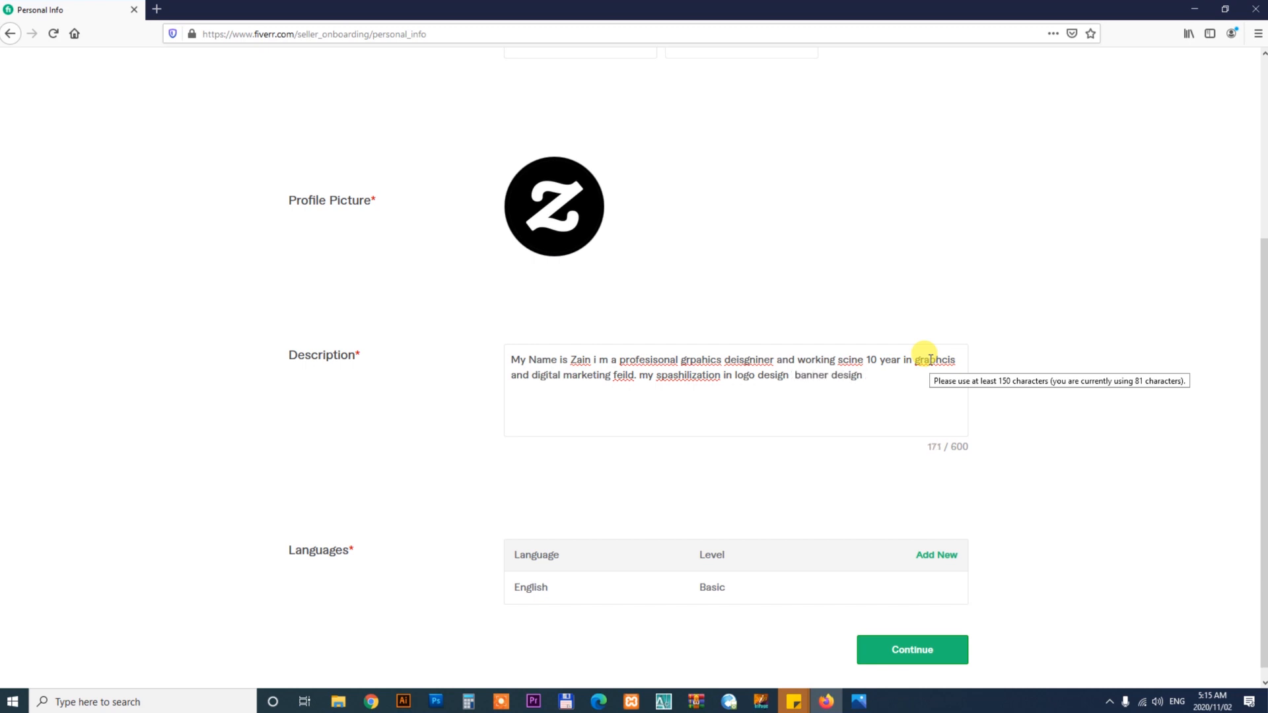
{"action": "type", "text": "  wrap design"}
{"action": "type", "text": " flyer design"}
Extend the list of specialties in the description with "wrap design flyer design youtube thumails facebook cover."
{"action": "type", "text": "yo"}
{"action": "key", "text": "BackSpace"}
{"action": "key", "text": "BackSpace"}
{"action": "type", "text": "youtube t"}
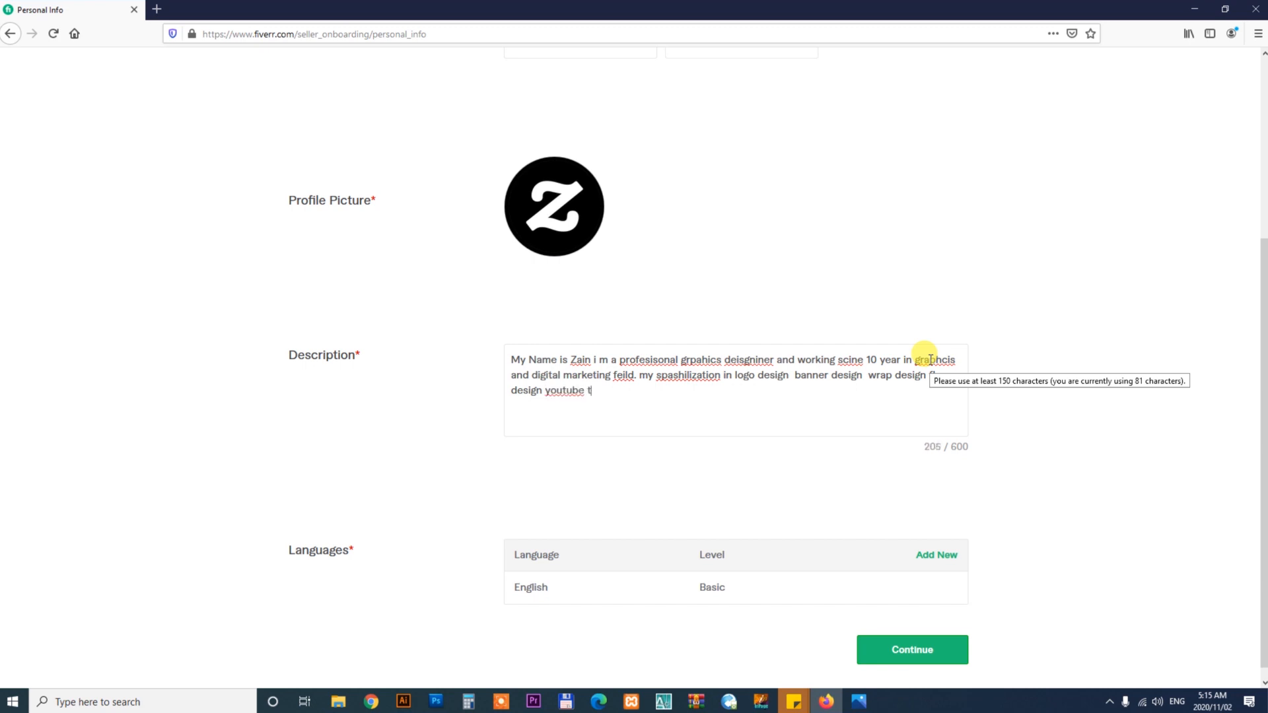
{"action": "type", "text": "humails facebook cover."}
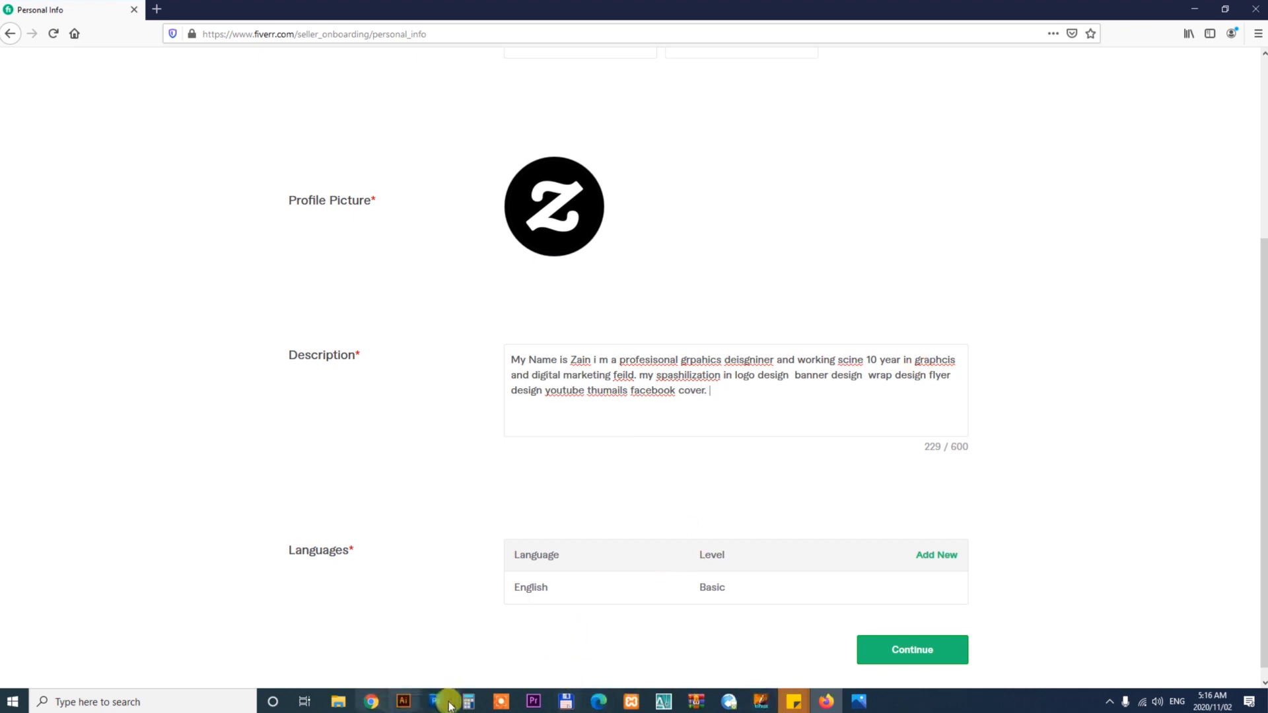
Switch to Chrome and copy the list of design services, from "you company logo" to "Social media kits", from the watercolor logo gig's seller description
{"action": "left_click", "coordinate": [371, 701]}
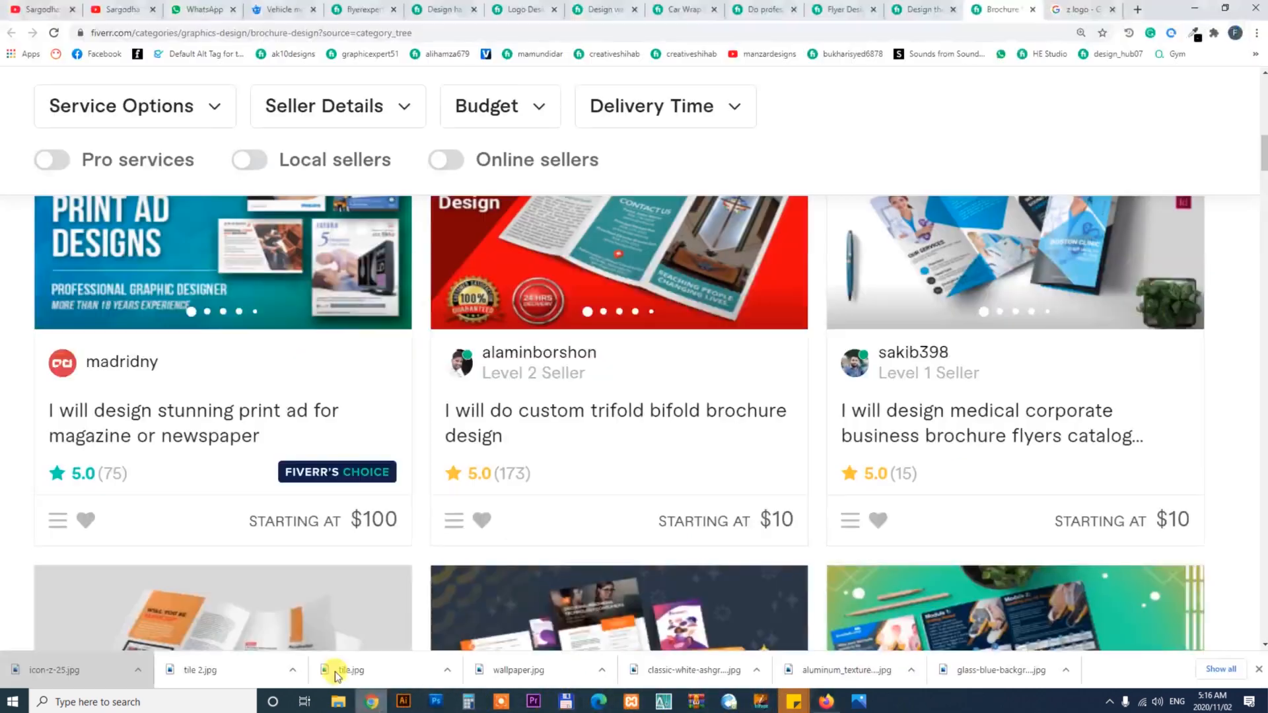
{"action": "left_click", "coordinate": [832, 9]}
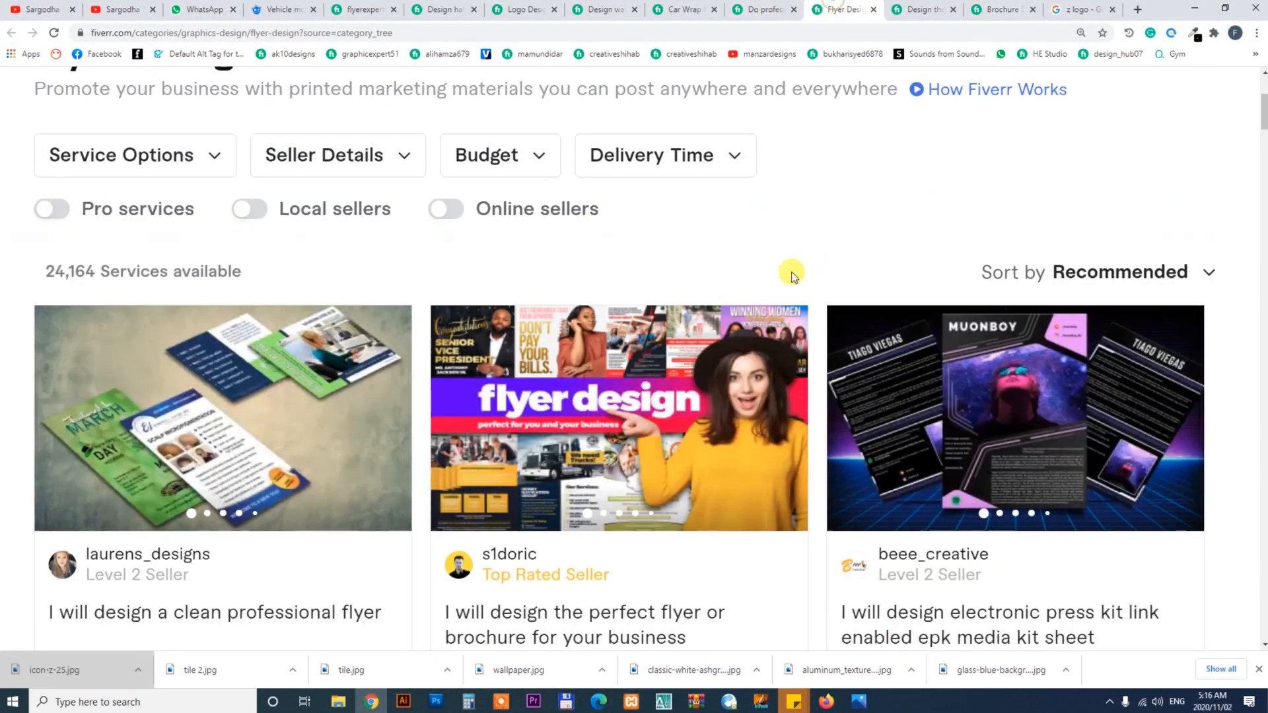
{"action": "left_click", "coordinate": [766, 9]}
{"action": "scroll", "coordinate": [688, 430], "scroll_direction": "down", "scroll_amount": 10}
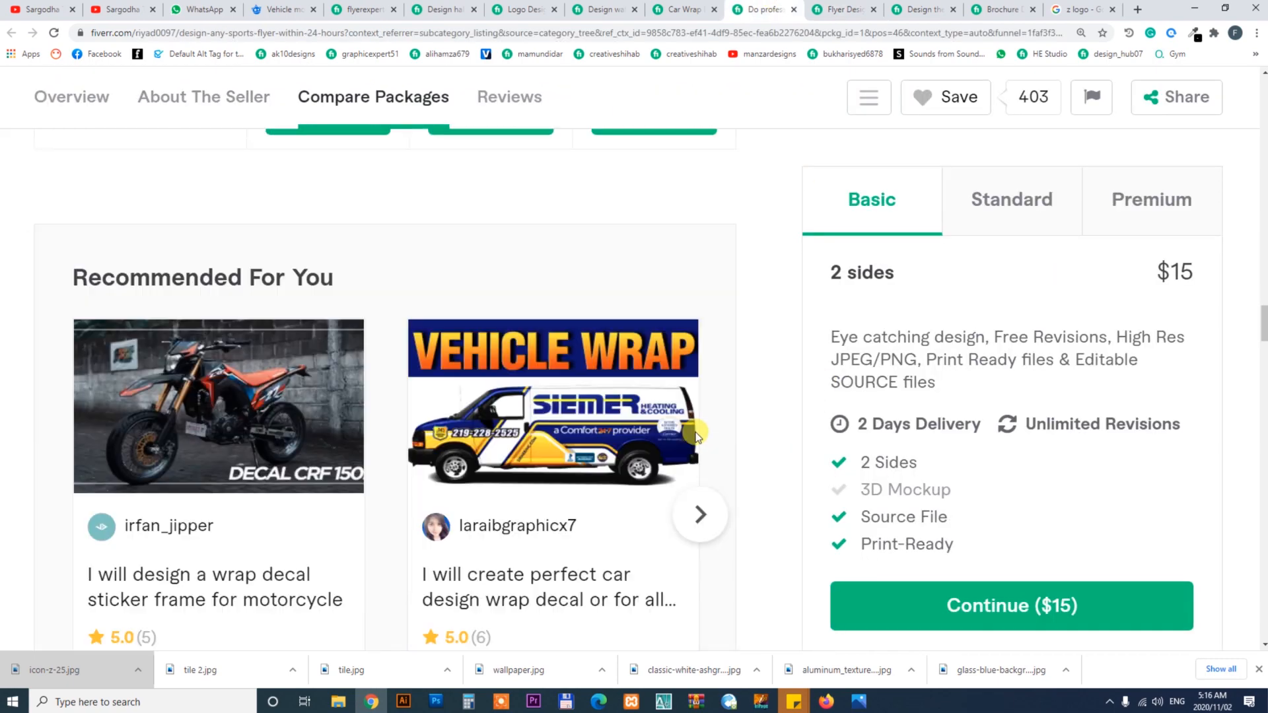
{"action": "scroll", "coordinate": [695, 436], "scroll_direction": "down", "scroll_amount": 3}
{"action": "scroll", "coordinate": [695, 436], "scroll_direction": "up", "scroll_amount": 12}
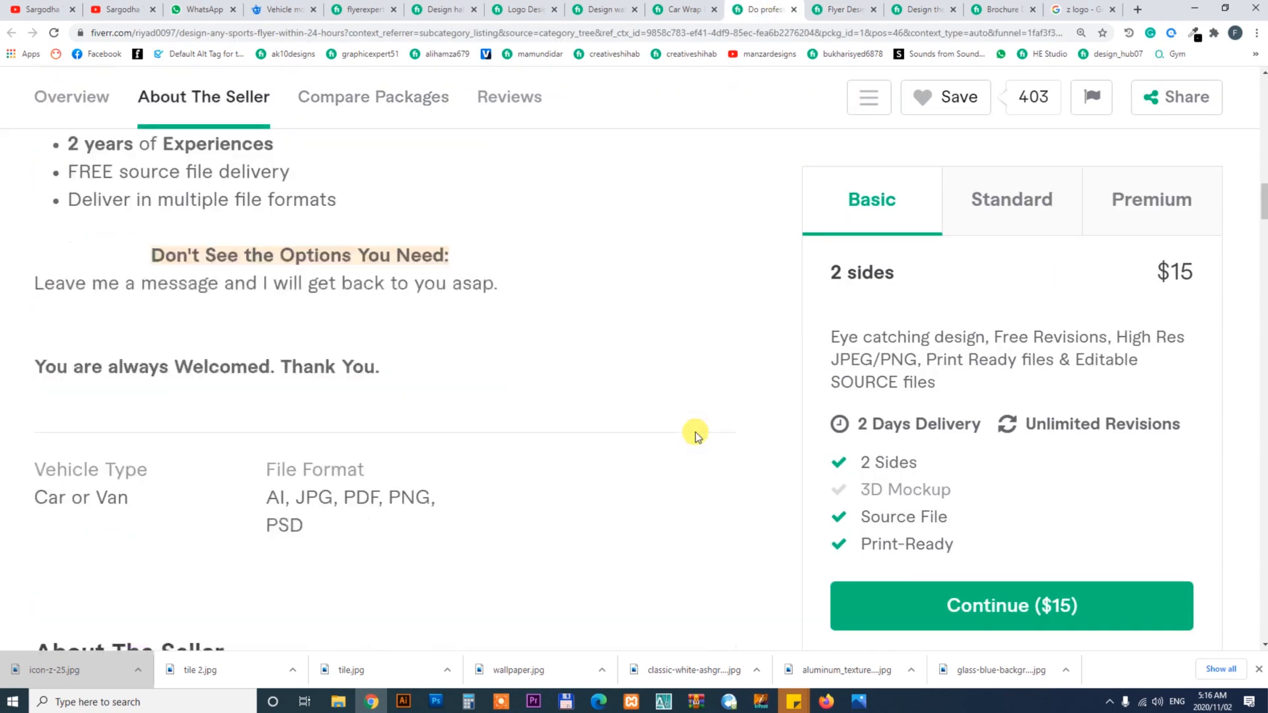
{"action": "scroll", "coordinate": [695, 435], "scroll_direction": "up", "scroll_amount": 3}
{"action": "left_click", "coordinate": [681, 8]}
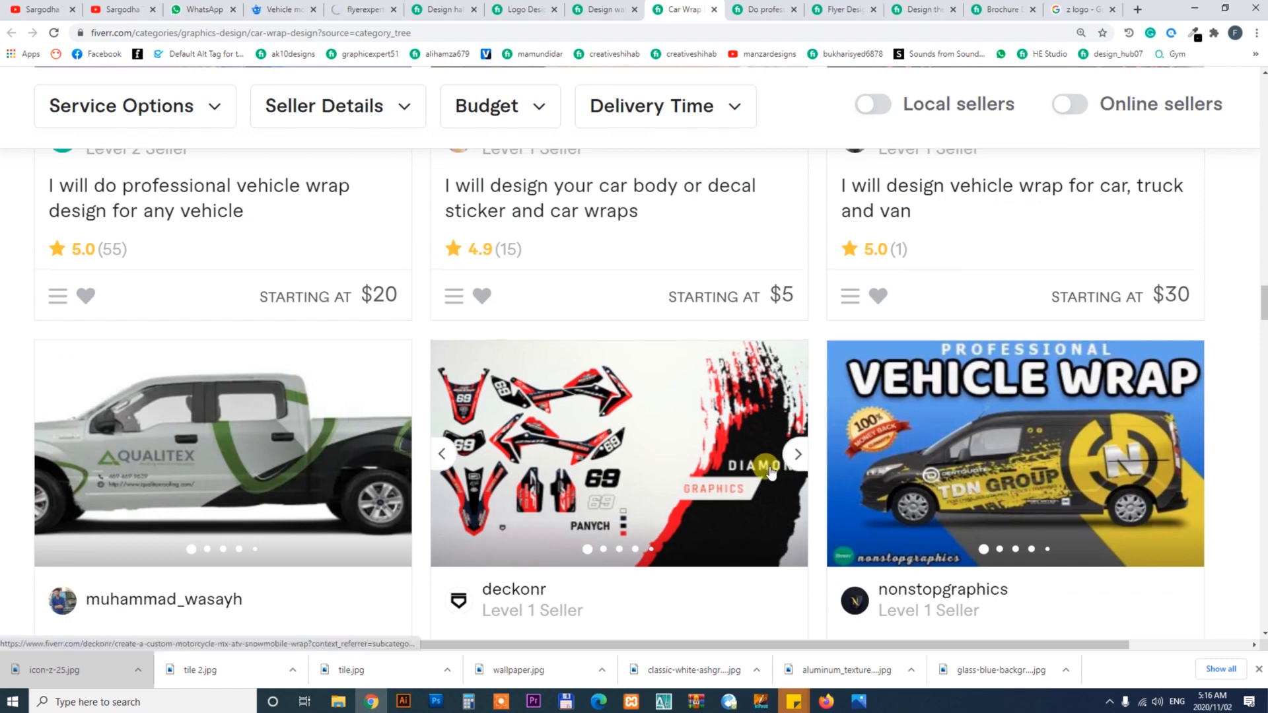
{"action": "scroll", "coordinate": [766, 468], "scroll_direction": "down", "scroll_amount": 6}
{"action": "key", "text": "ctrl+shift+Tab"}
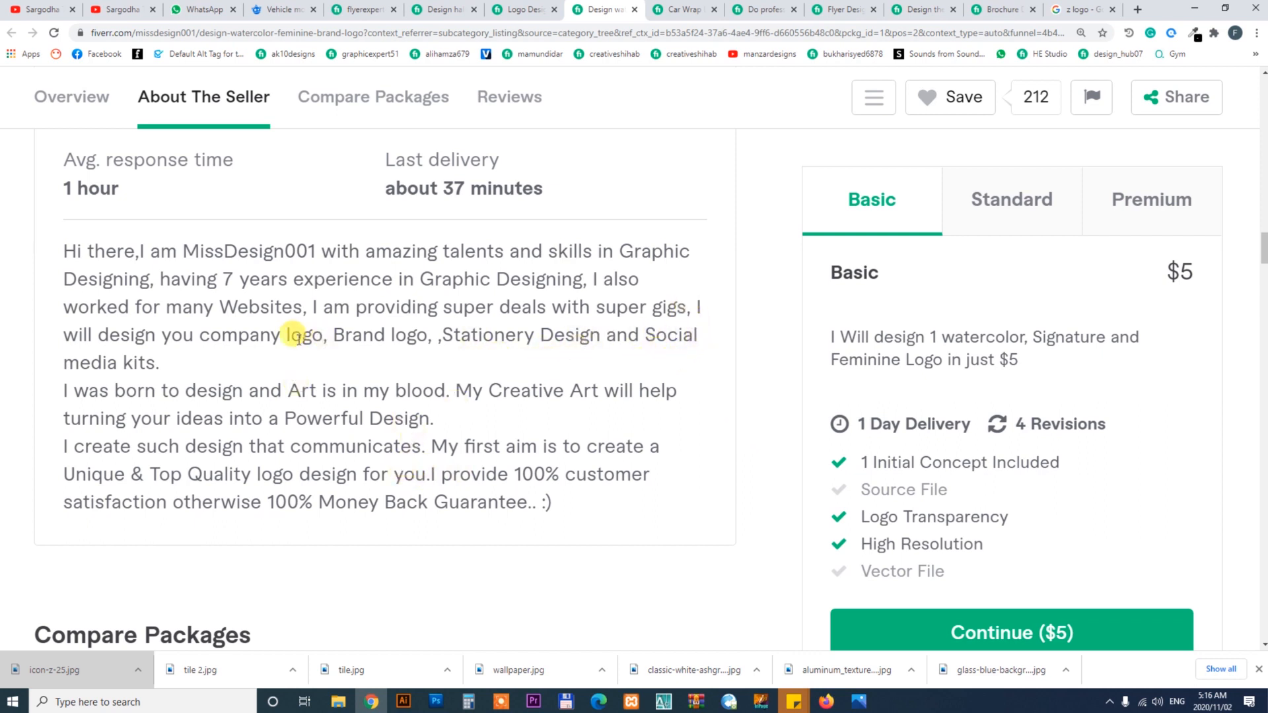
{"action": "left_click_drag", "start_coordinate": [163, 335], "coordinate": [168, 364]}
{"action": "key", "text": "ctrl+c"}
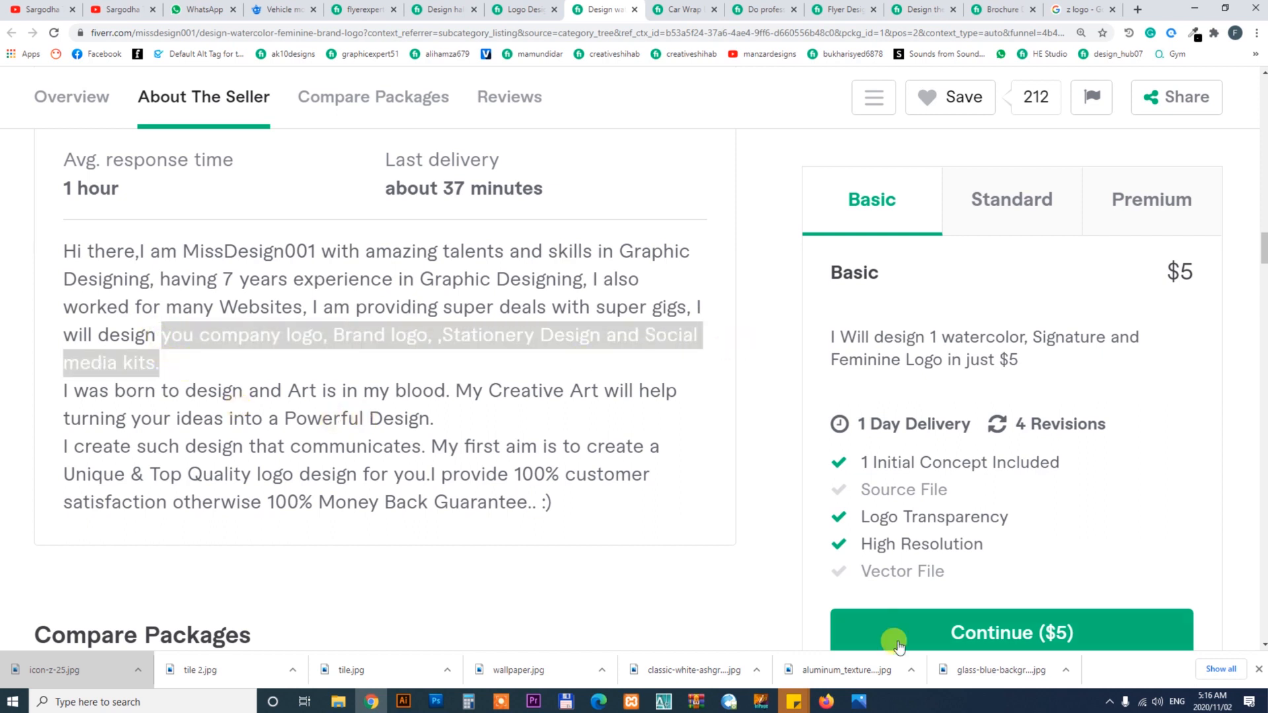
Back in Firefox, replace the specialties in the description with the copied "you company logo, Brand logo, ,Stationery Design and Social media kits."
{"action": "left_click", "coordinate": [825, 701]}
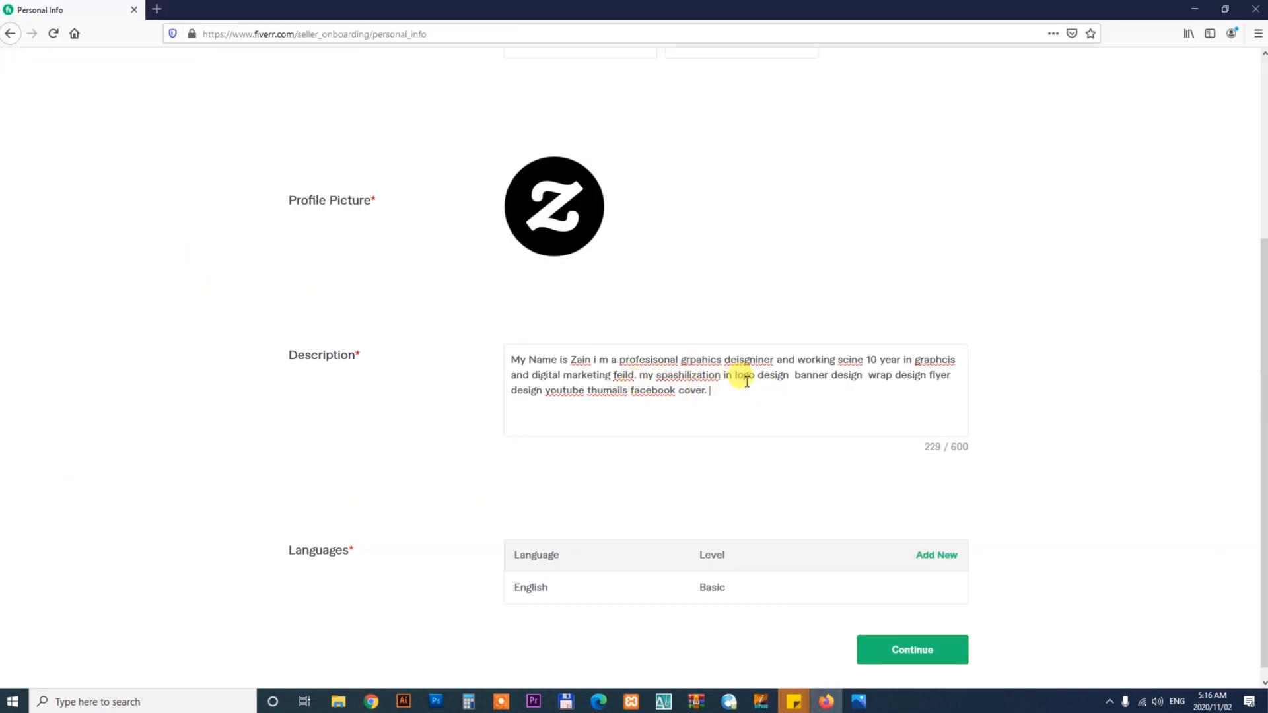
{"action": "left_click_drag", "start_coordinate": [736, 376], "coordinate": [755, 388]}
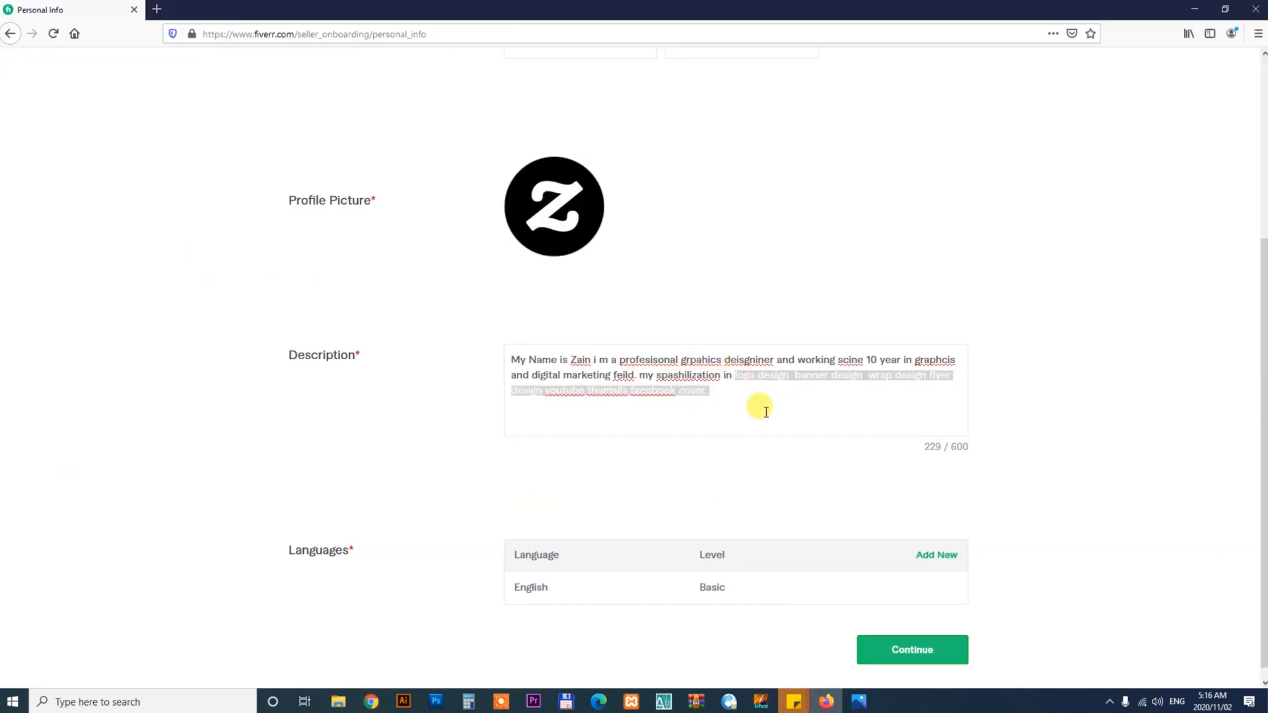
{"action": "key", "text": "ctrl+v"}
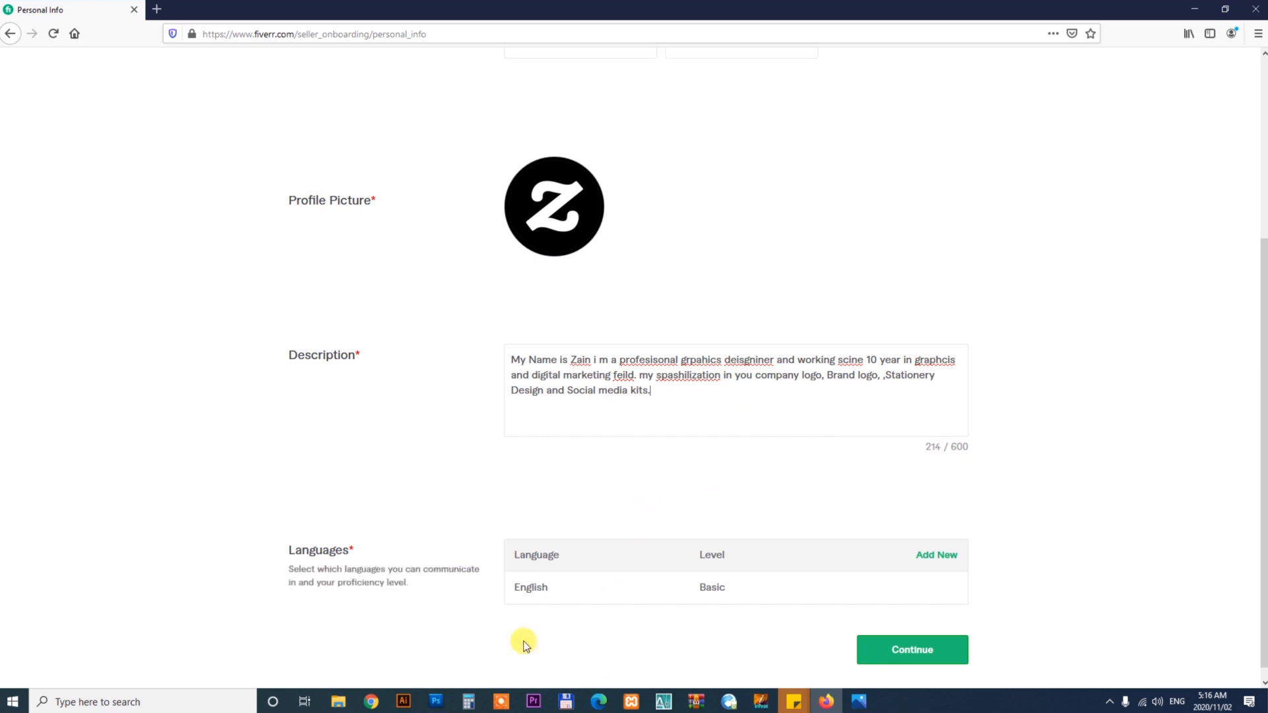
In Chrome, open the $45 minimalist logo gig and copy its sentence from "It's time to build your brand" to "100% CUSTOM design"
{"action": "mouse_move", "coordinate": [368, 708]}
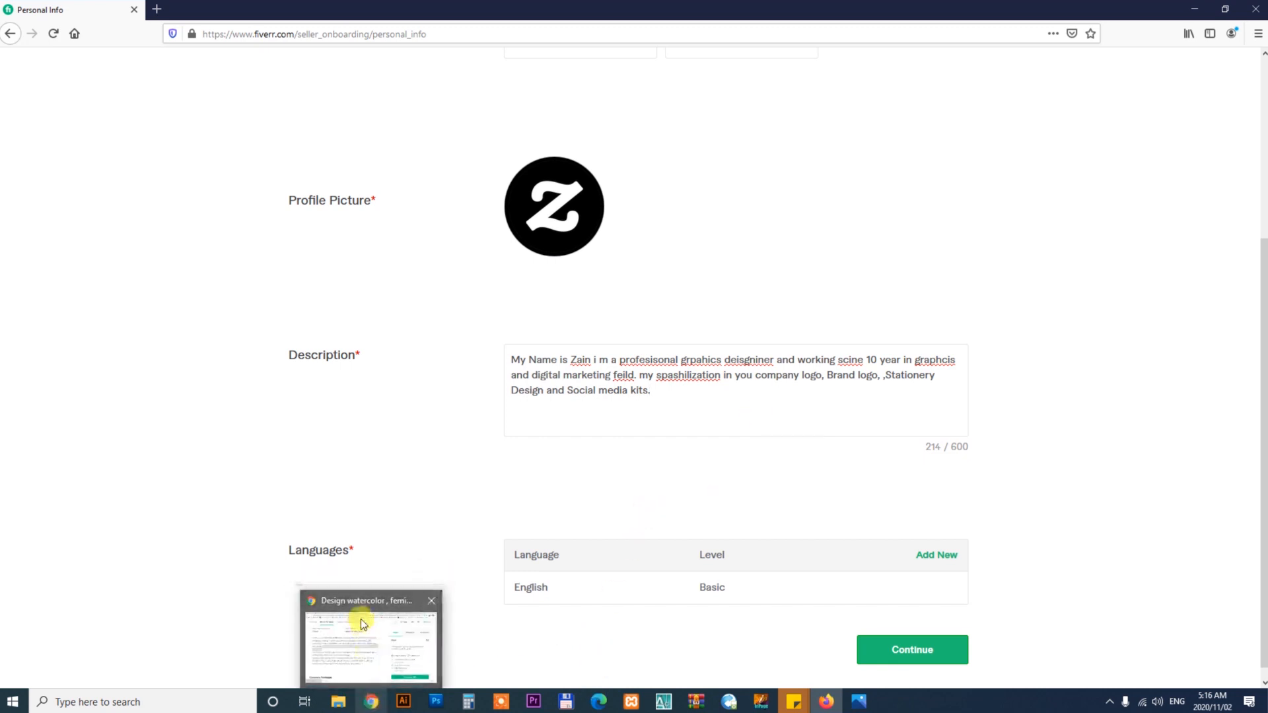
{"action": "left_click", "coordinate": [410, 631]}
{"action": "left_click", "coordinate": [520, 8]}
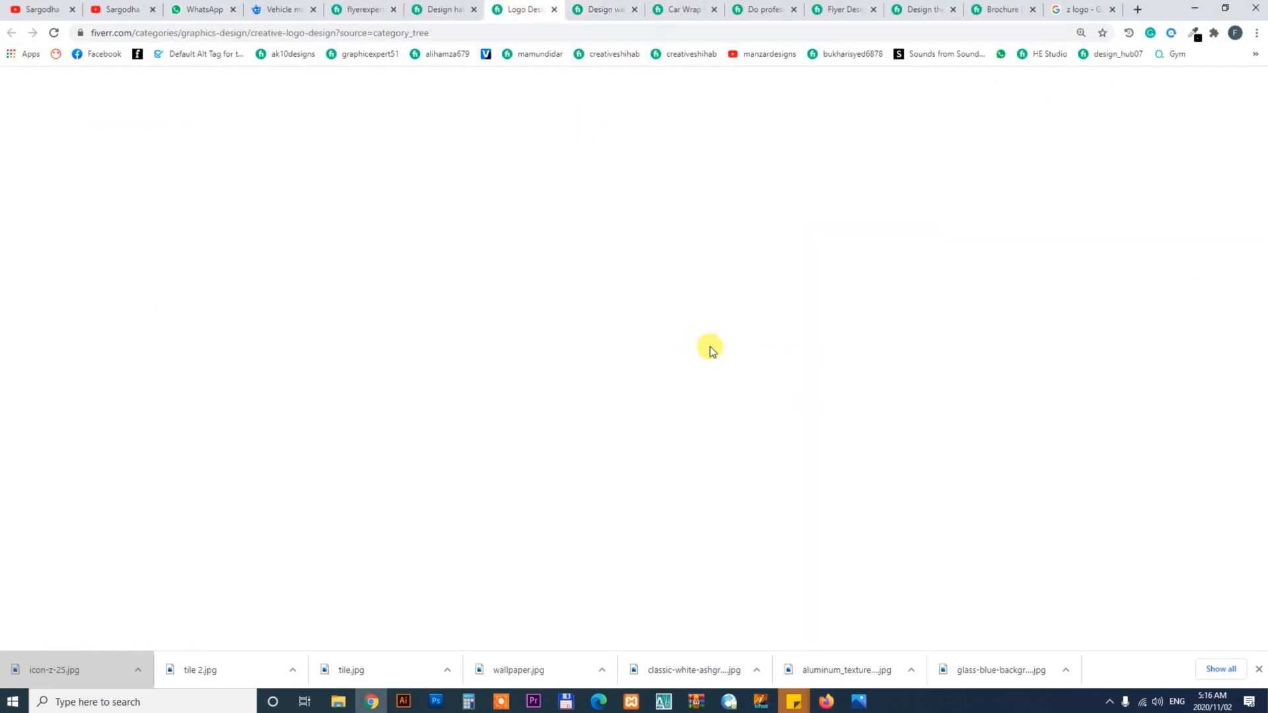
{"action": "scroll", "coordinate": [653, 303], "scroll_direction": "down", "scroll_amount": 5}
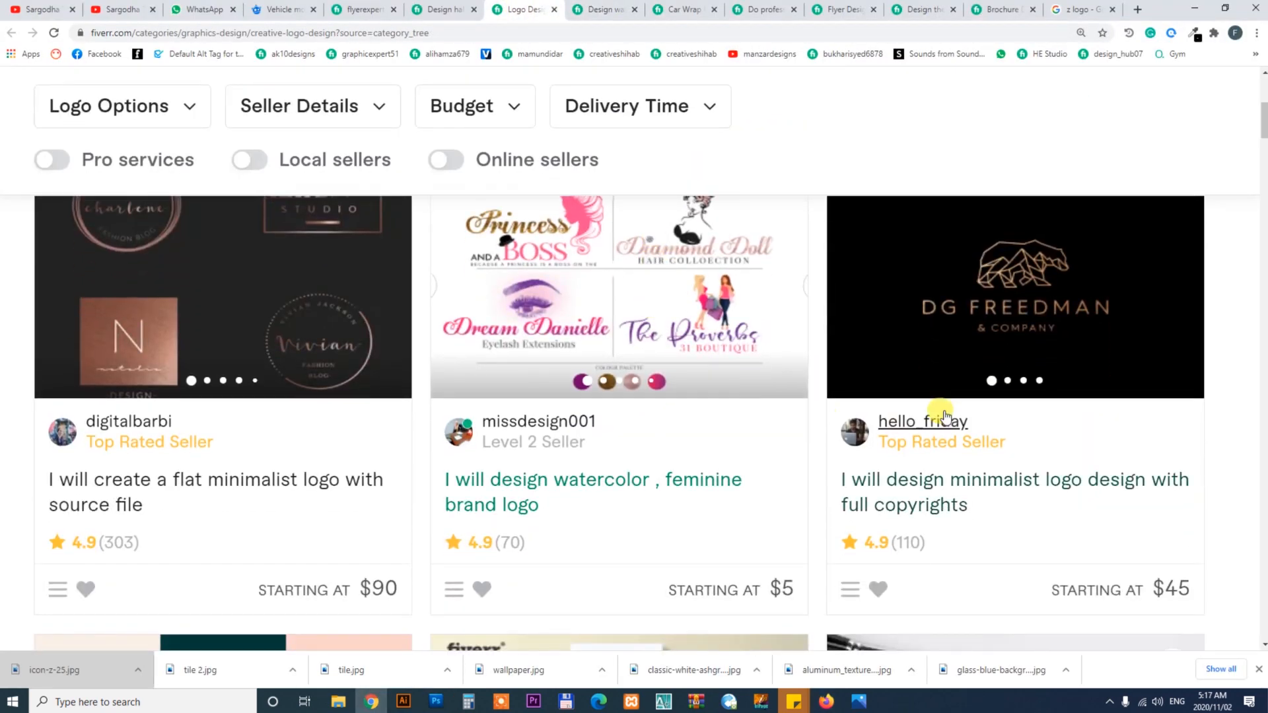
{"action": "left_click", "coordinate": [996, 301]}
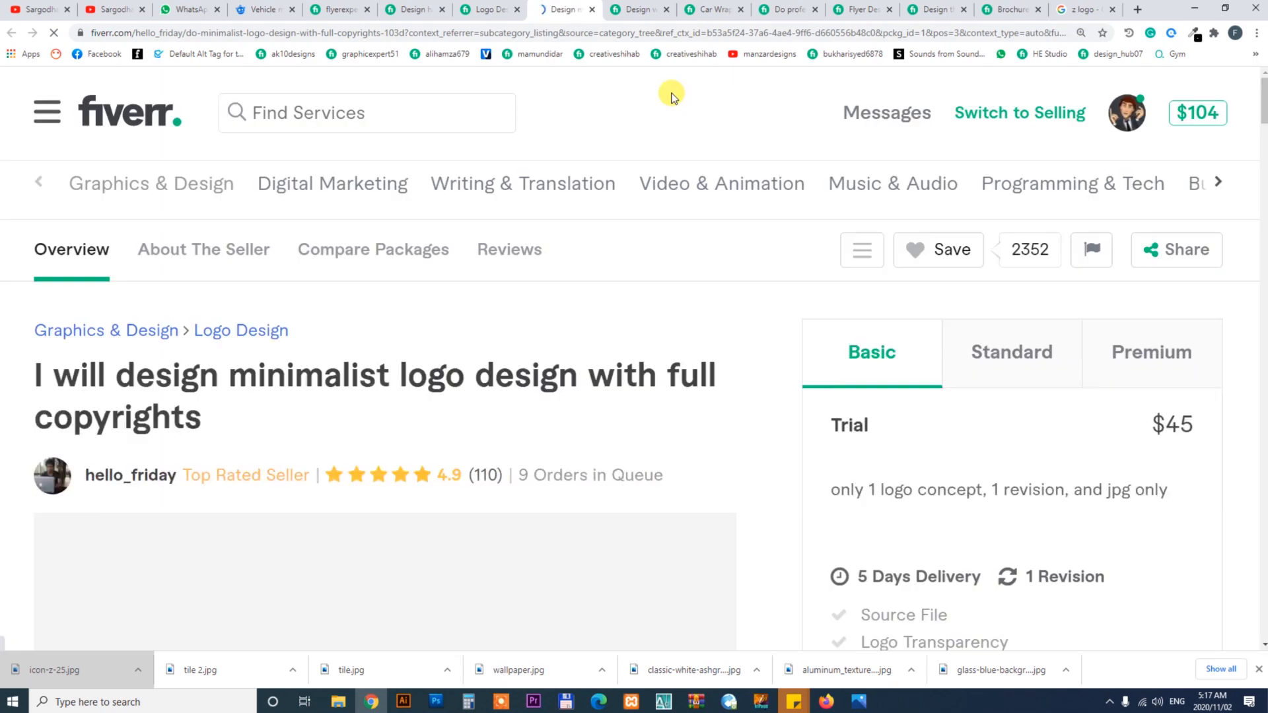
{"action": "scroll", "coordinate": [645, 287], "scroll_direction": "down", "scroll_amount": 15}
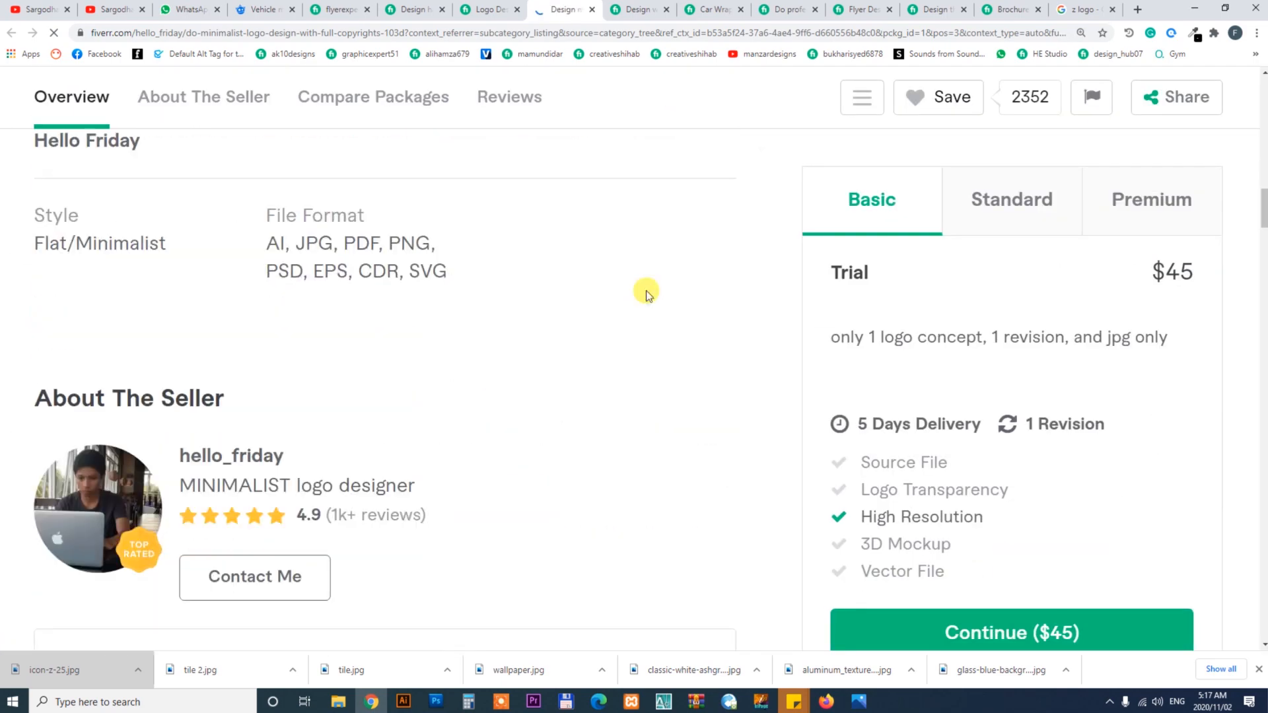
{"action": "scroll", "coordinate": [647, 291], "scroll_direction": "up", "scroll_amount": 12}
{"action": "scroll", "coordinate": [647, 297], "scroll_direction": "down", "scroll_amount": 1}
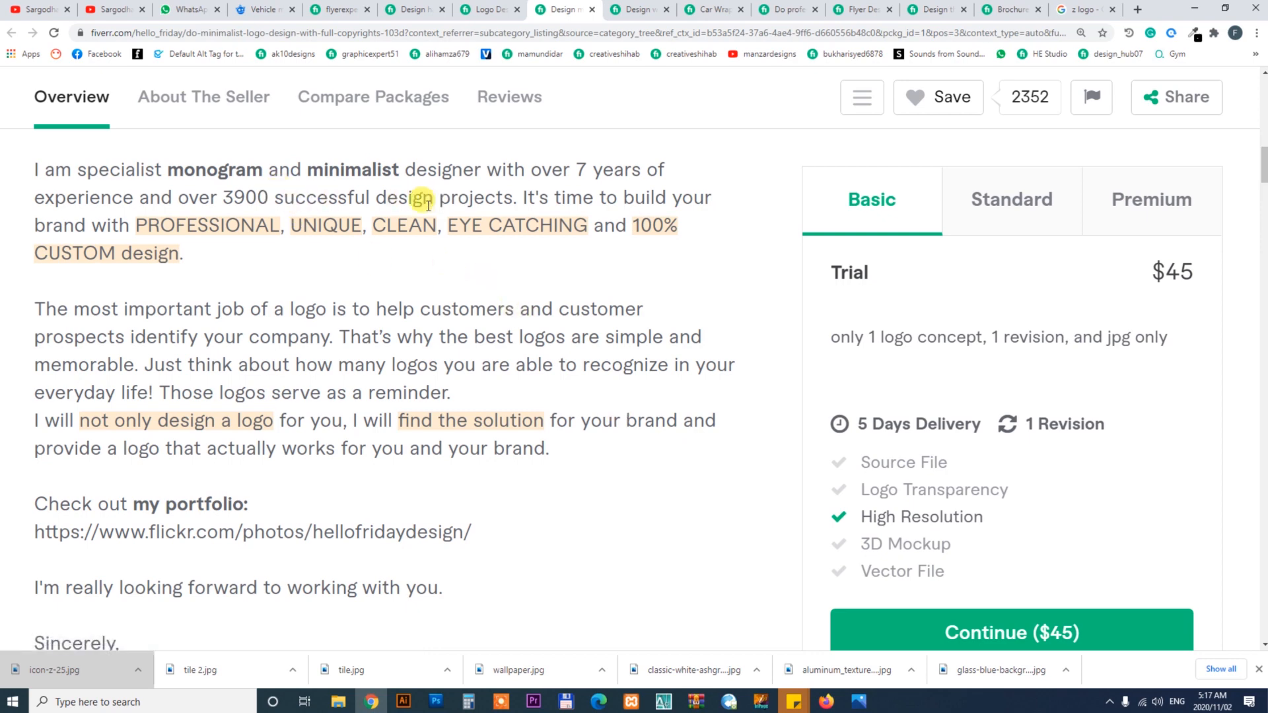
{"action": "left_click_drag", "start_coordinate": [518, 195], "coordinate": [546, 241]}
{"action": "key", "text": "ctrl+c"}
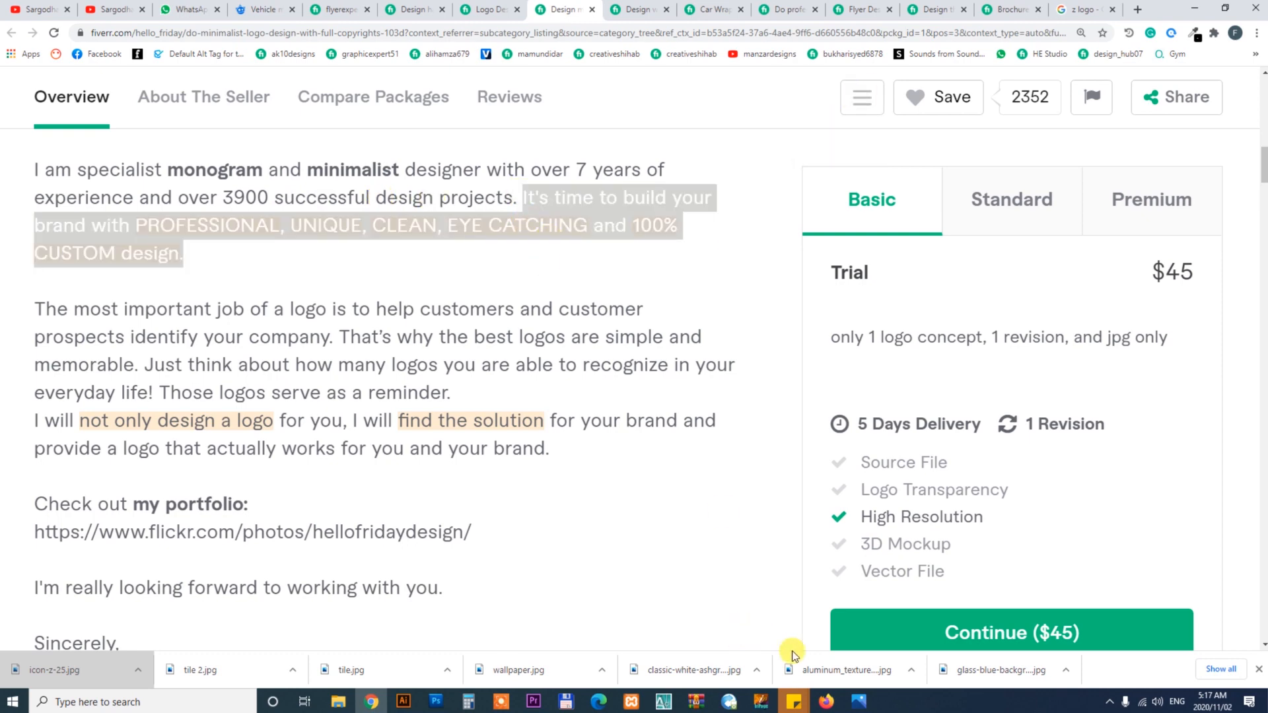
Append the copied sentence "It's time to build your brand with PROFESSIONAL, UNIQUE, CLEAN, EYE CATCHING and 100% CUSTOM design." to the description in Firefox
{"action": "left_click", "coordinate": [826, 701]}
{"action": "left_click", "coordinate": [660, 400]}
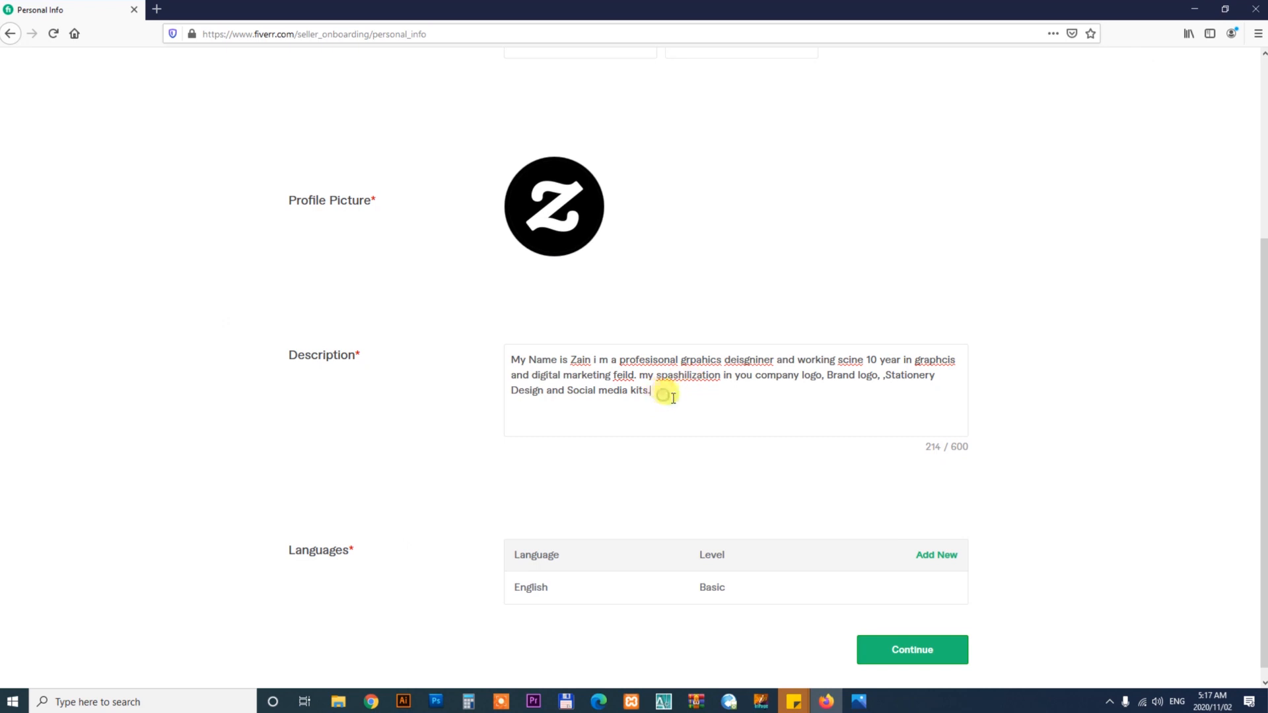
{"action": "key", "text": "ctrl+v"}
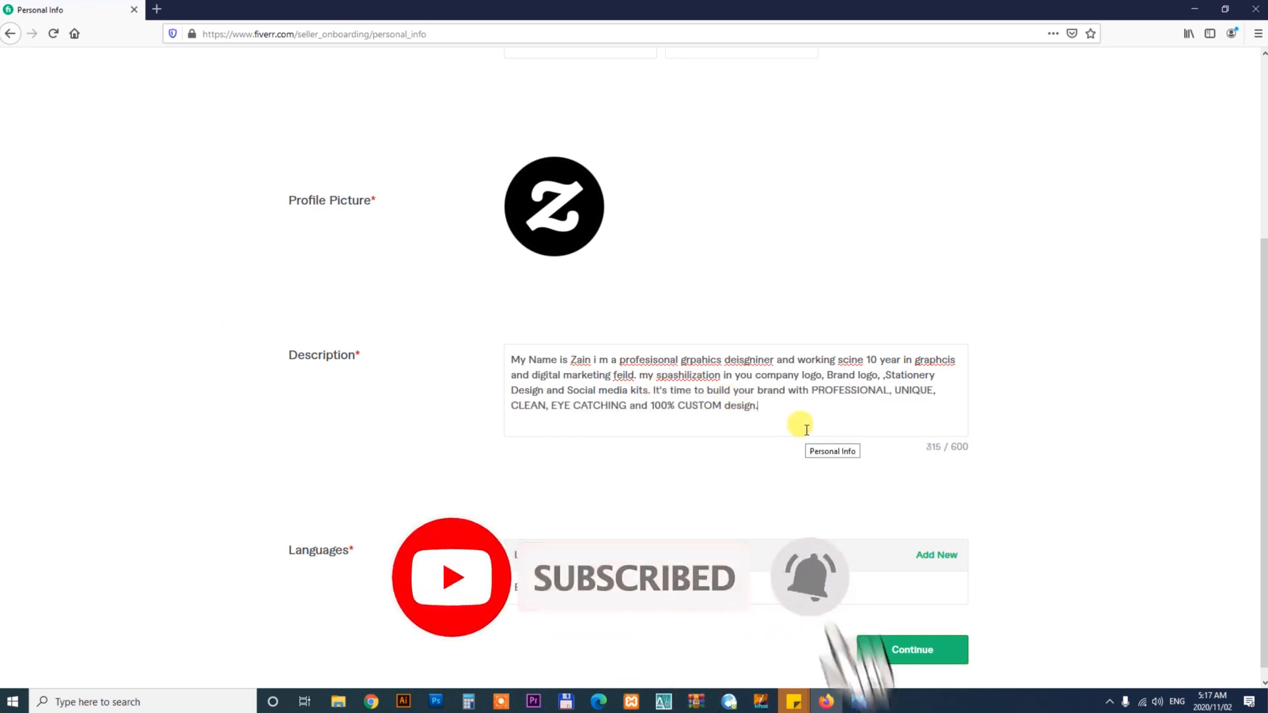
Correct the misspelled job title in the description to "professional graphics designer" using the spelling suggestions
{"action": "right_click", "coordinate": [644, 358]}
{"action": "left_click", "coordinate": [674, 366]}
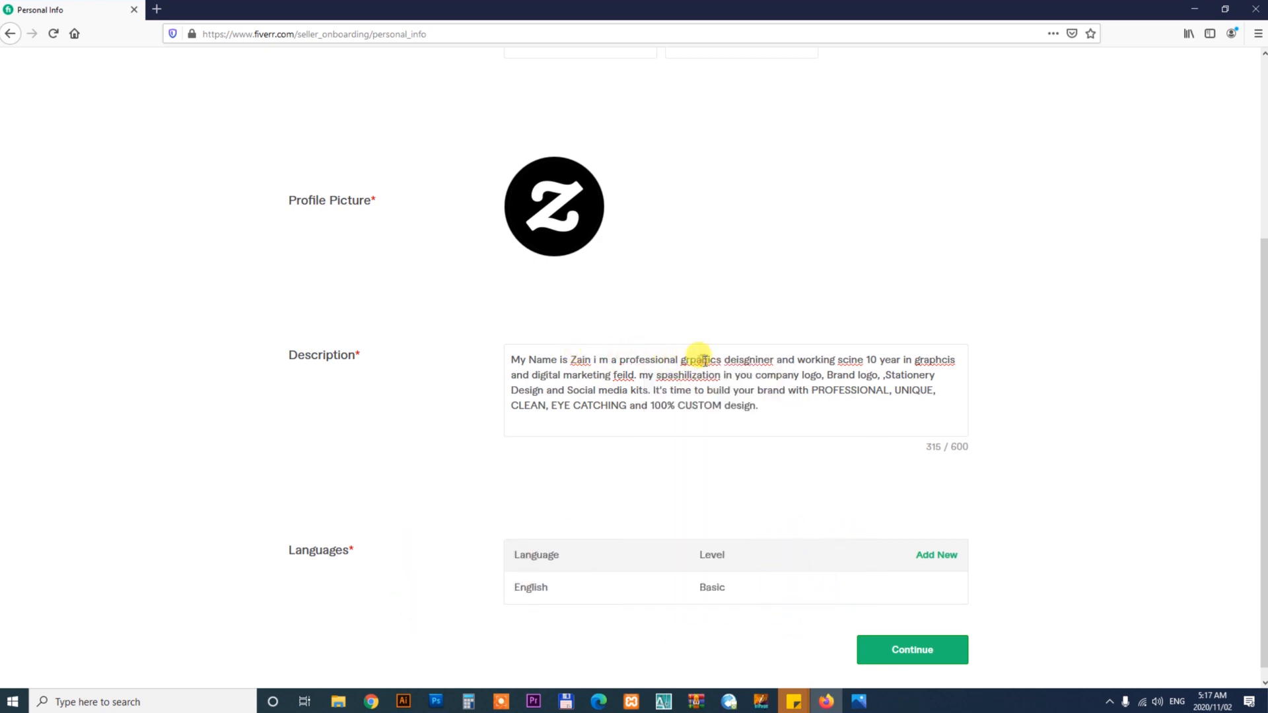
{"action": "right_click", "coordinate": [704, 359]}
{"action": "left_click", "coordinate": [723, 368]}
{"action": "right_click", "coordinate": [746, 360]}
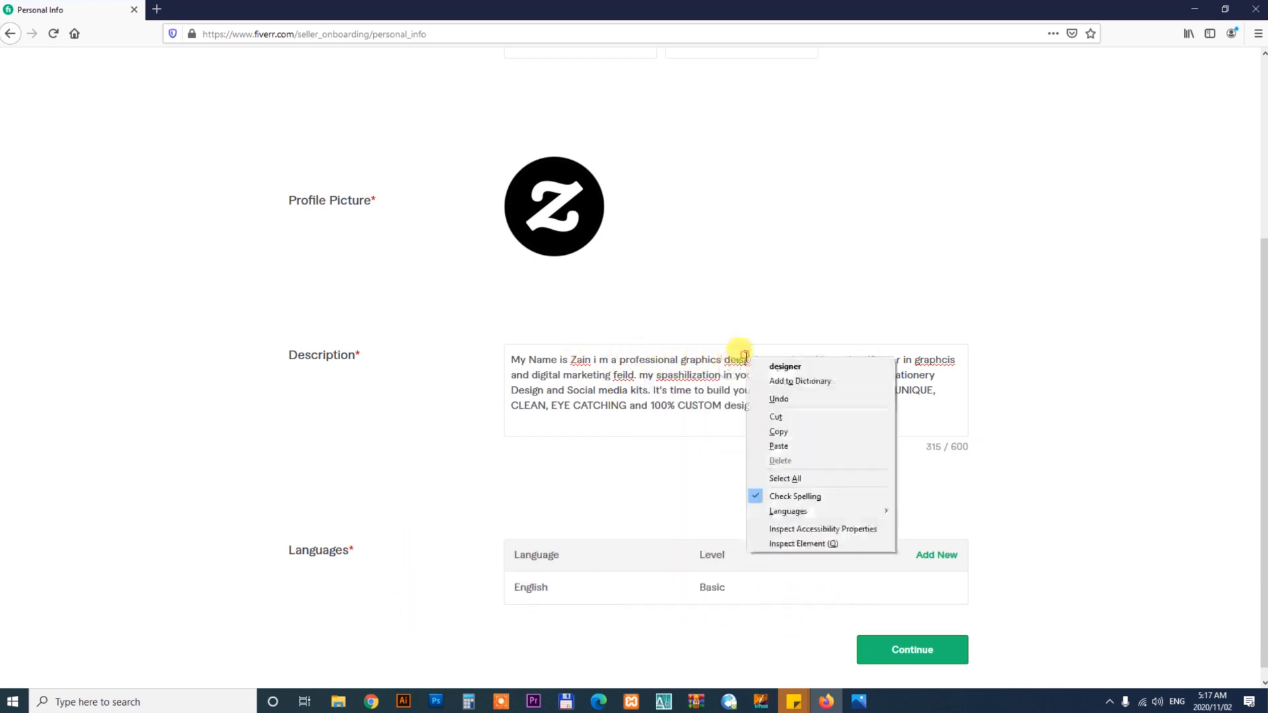
{"action": "left_click", "coordinate": [783, 367]}
Correct "scine" to "since" and "graphcis" to "graphics" in the description's experience phrase
{"action": "right_click", "coordinate": [843, 360]}
{"action": "key", "text": "Escape"}
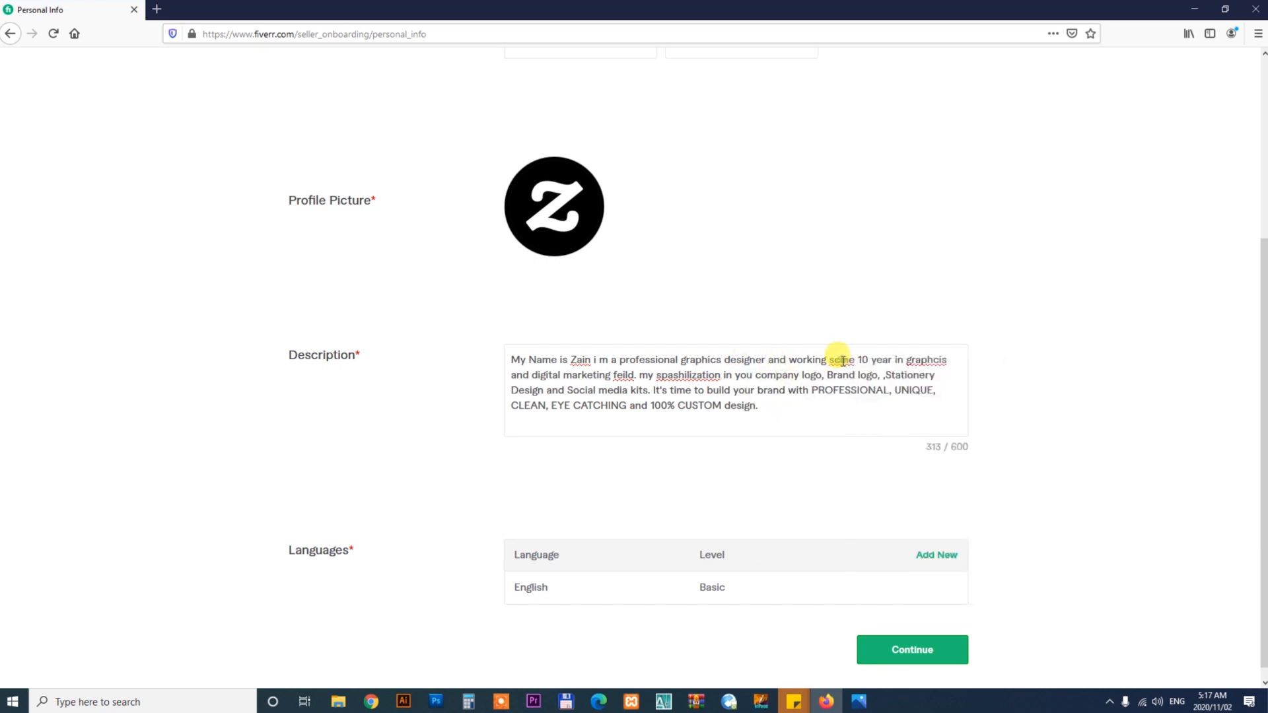
{"action": "right_click", "coordinate": [842, 361]}
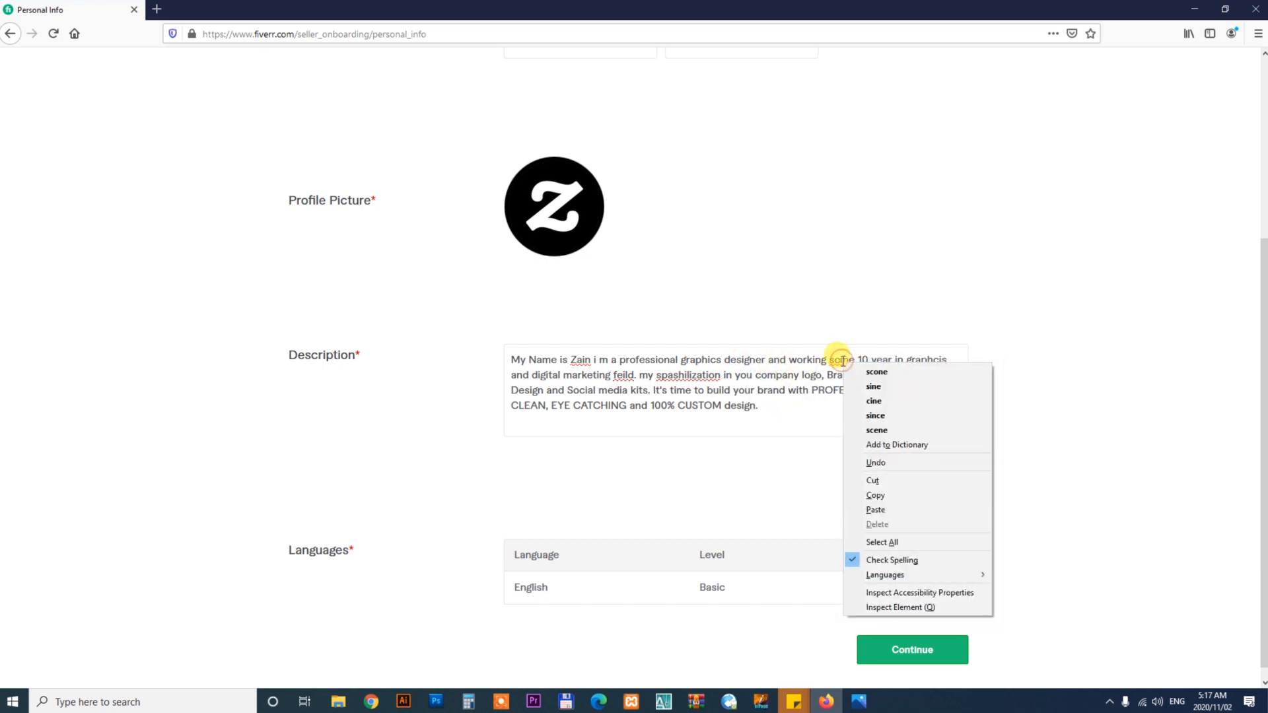
{"action": "left_click", "coordinate": [873, 415]}
{"action": "right_click", "coordinate": [928, 361]}
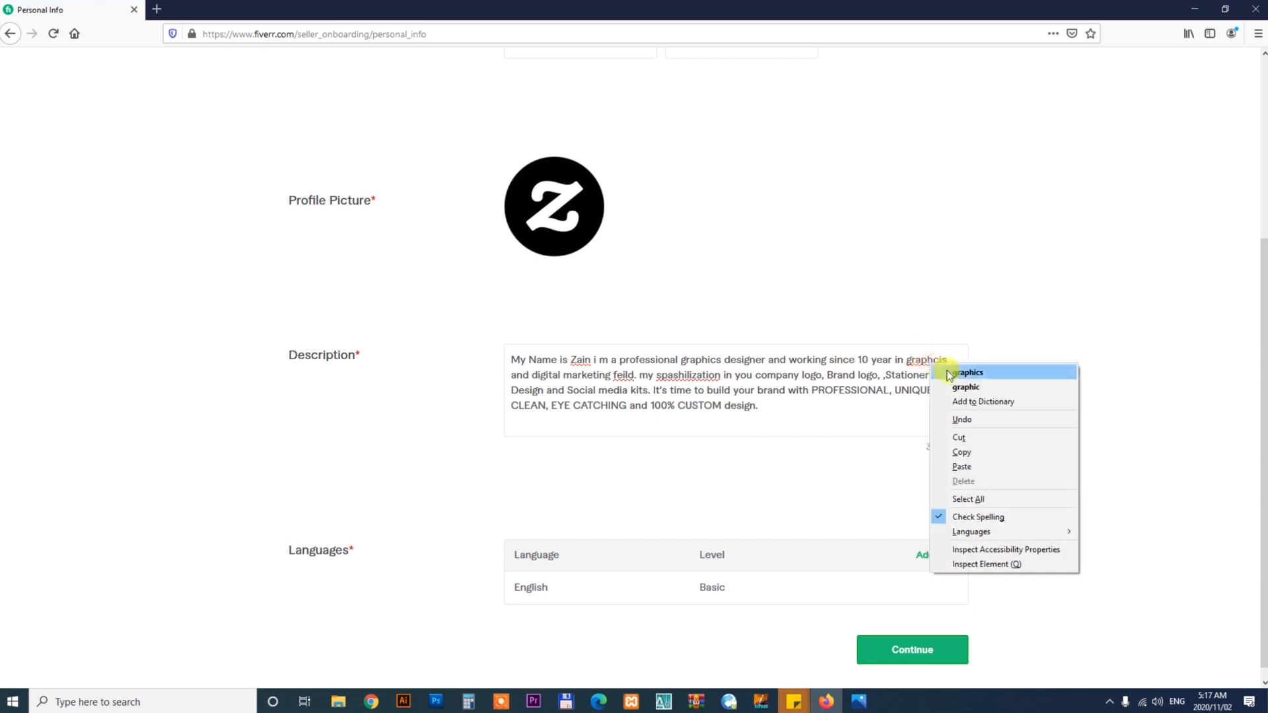
{"action": "left_click", "coordinate": [959, 373]}
Correct "feild" to "field" and "spashilization" to "specialization" in the description
{"action": "right_click", "coordinate": [625, 375]}
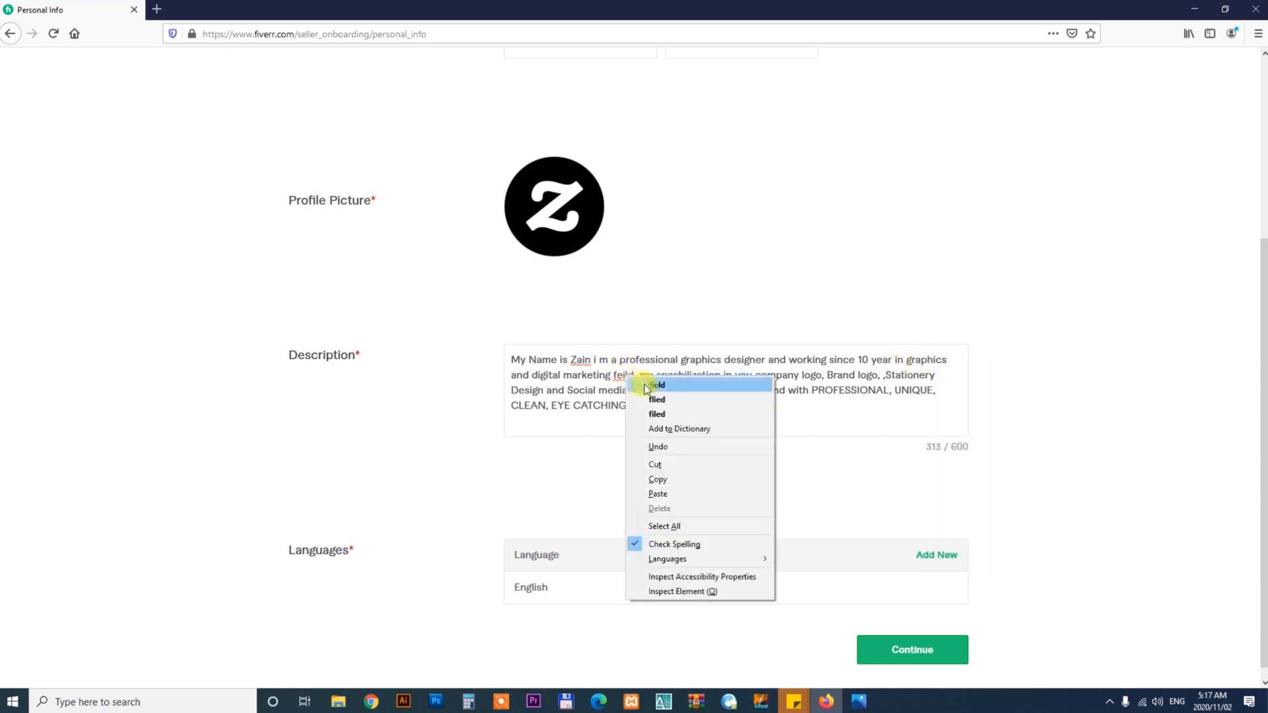
{"action": "left_click", "coordinate": [654, 385]}
{"action": "right_click", "coordinate": [683, 376]}
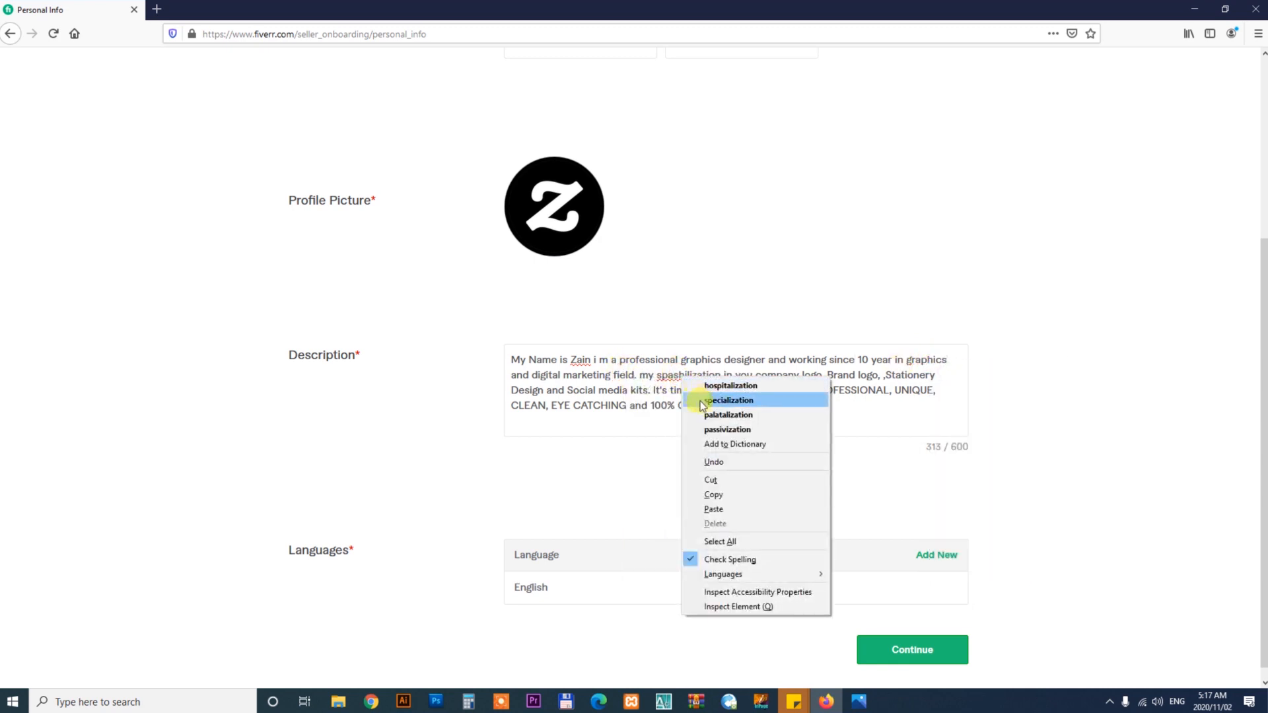
{"action": "left_click", "coordinate": [720, 400]}
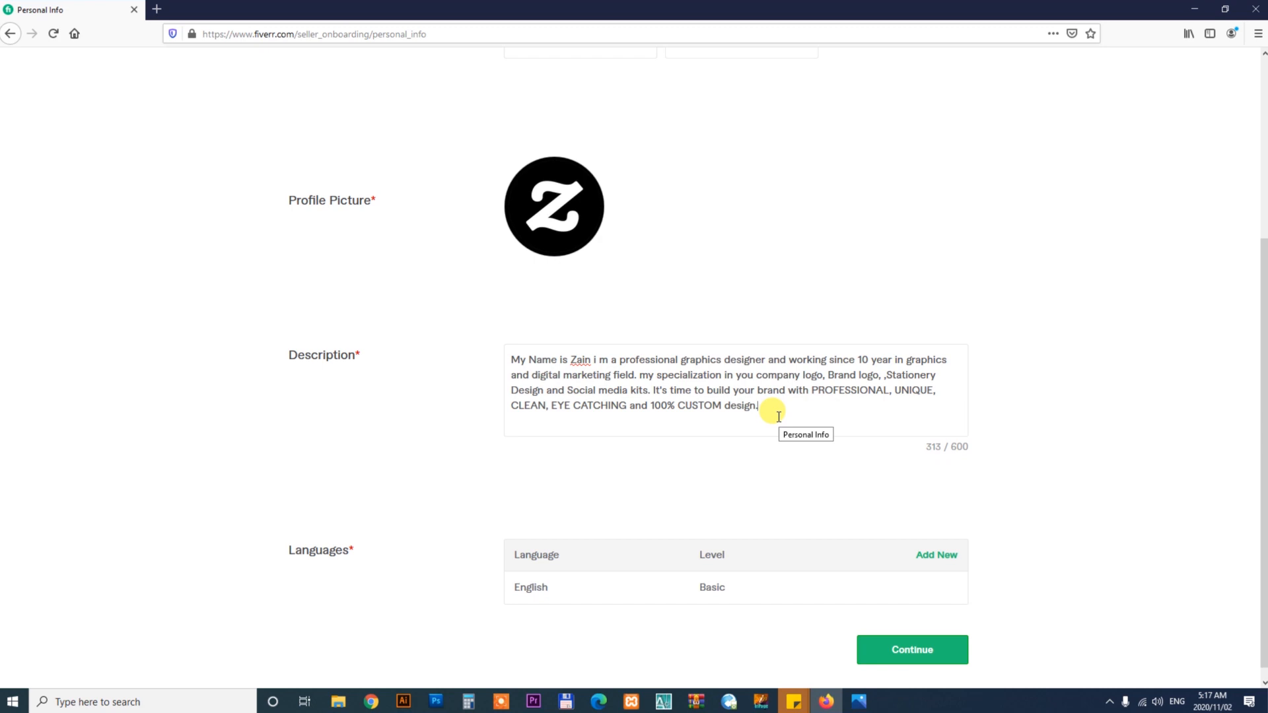
Add Urdu to the profile's languages with Conversational proficiency
{"action": "scroll", "coordinate": [778, 396], "scroll_direction": "up", "scroll_amount": 4}
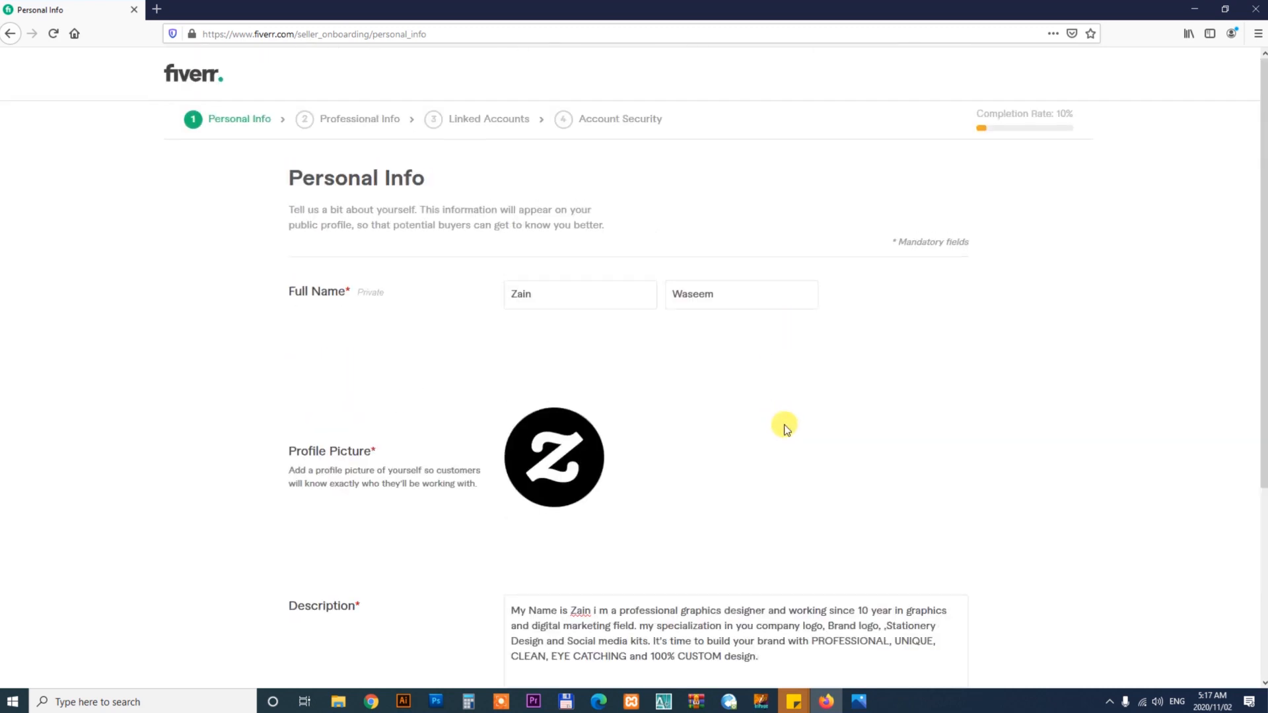
{"action": "scroll", "coordinate": [785, 426], "scroll_direction": "down", "scroll_amount": 4}
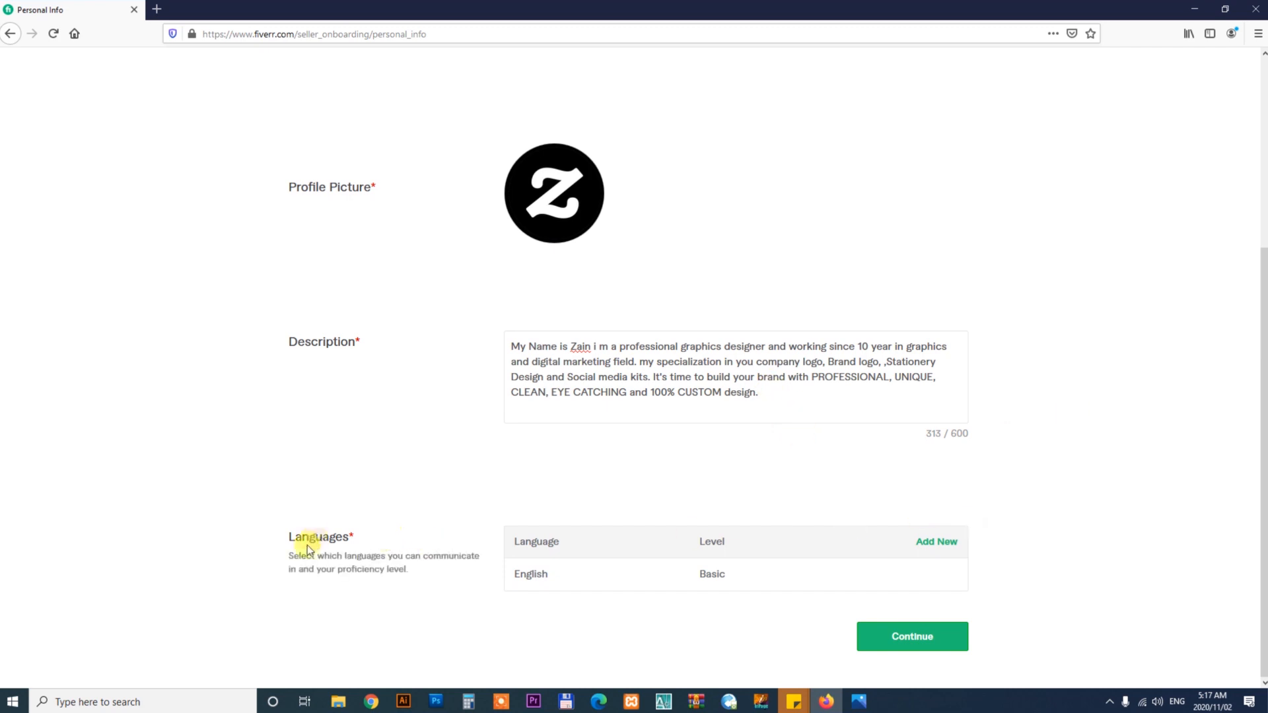
{"action": "left_click", "coordinate": [939, 550]}
{"action": "scroll", "coordinate": [925, 594], "scroll_direction": "down", "scroll_amount": 1}
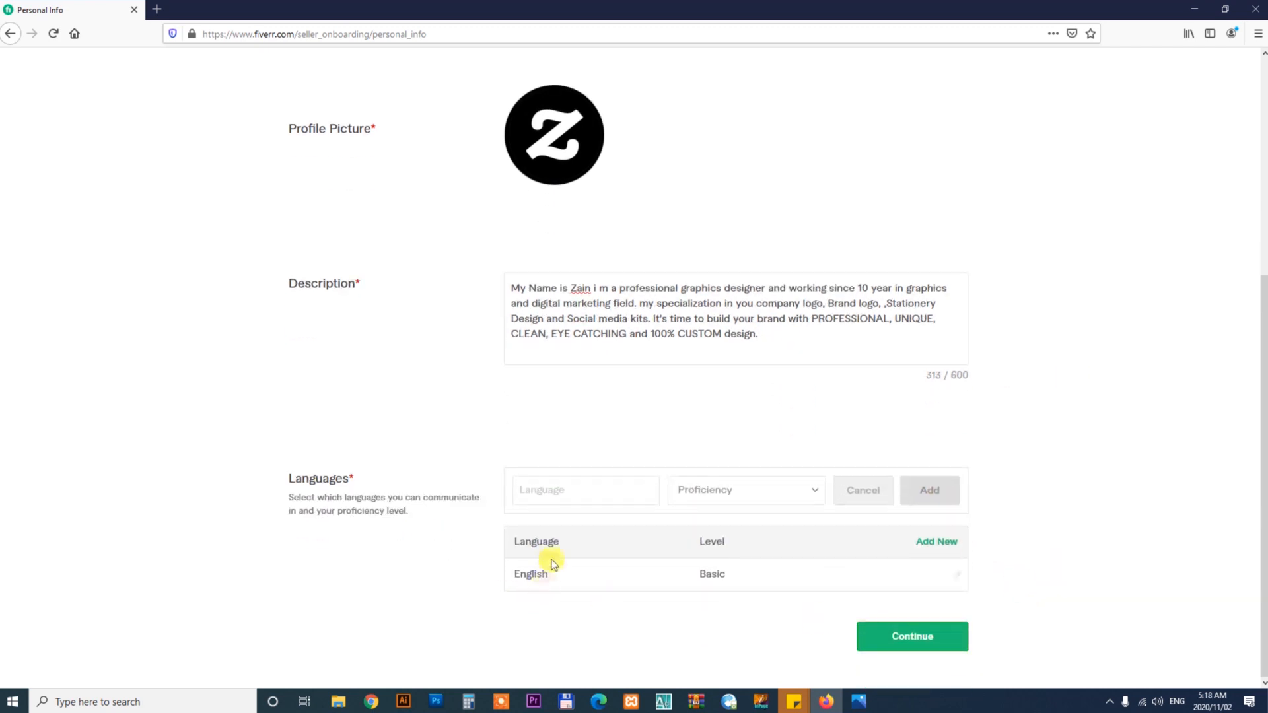
{"action": "left_click", "coordinate": [558, 492]}
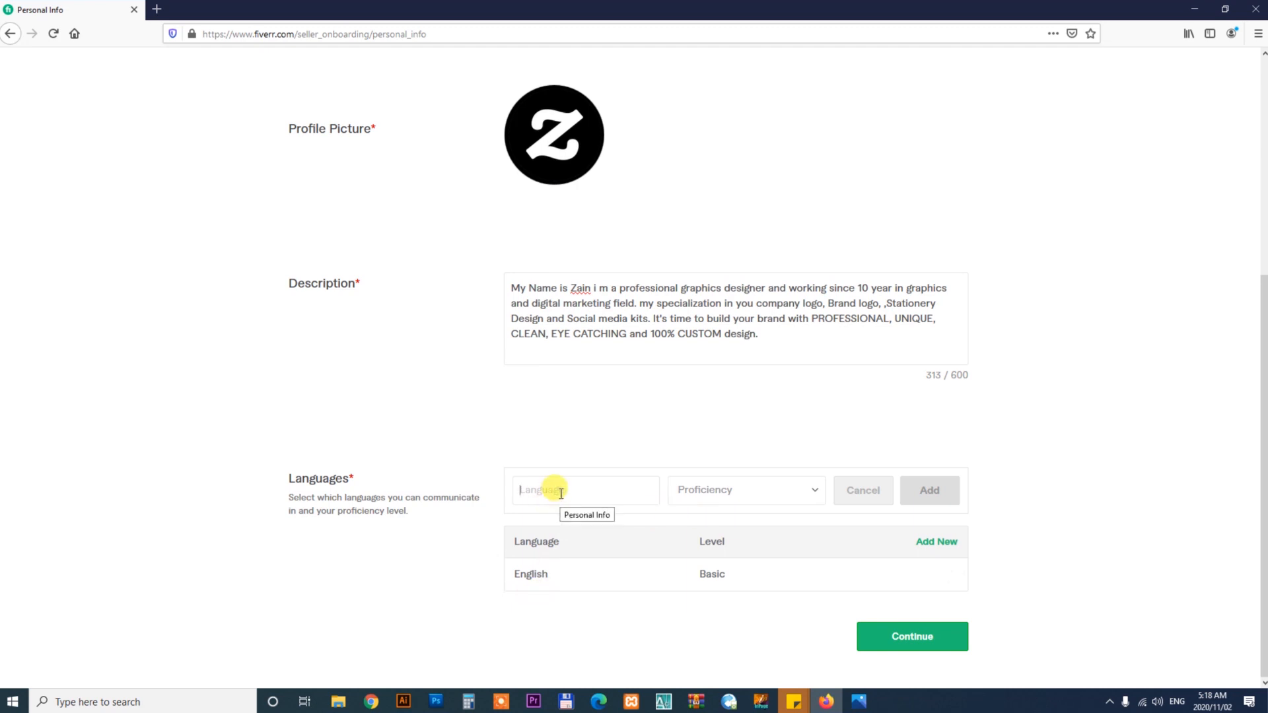
{"action": "type", "text": "Urdu"}
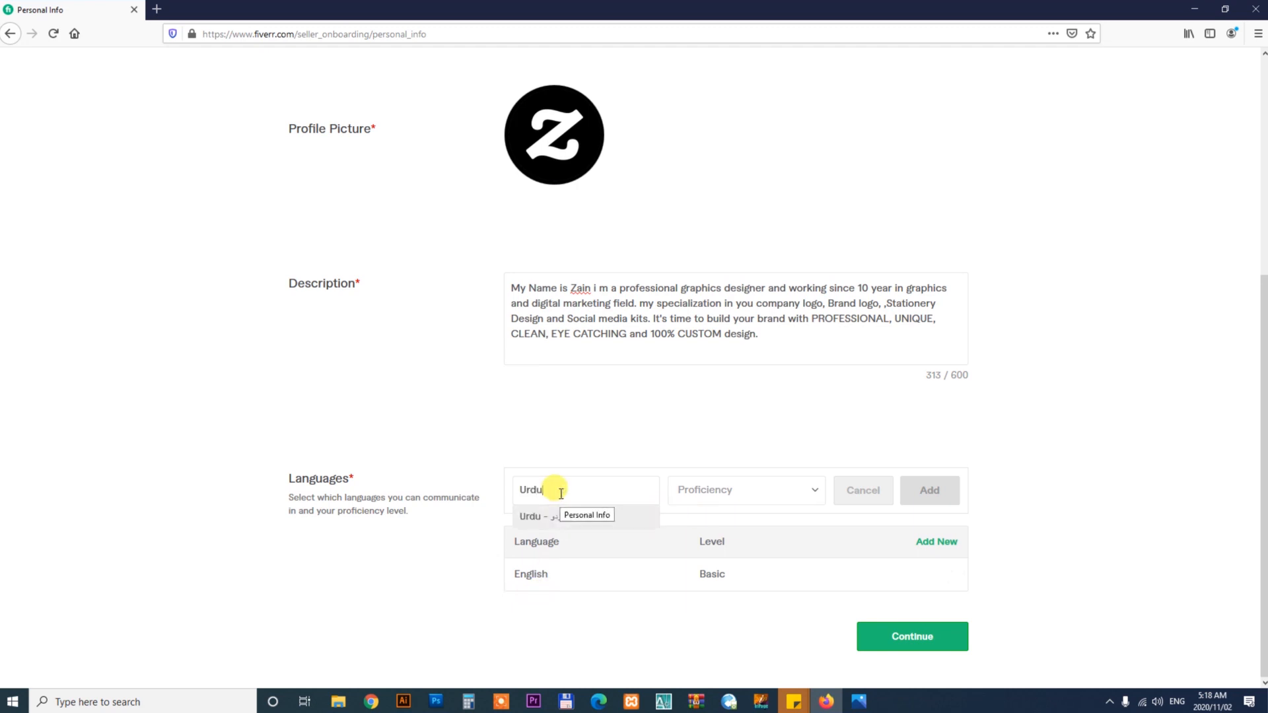
{"action": "left_click", "coordinate": [573, 516]}
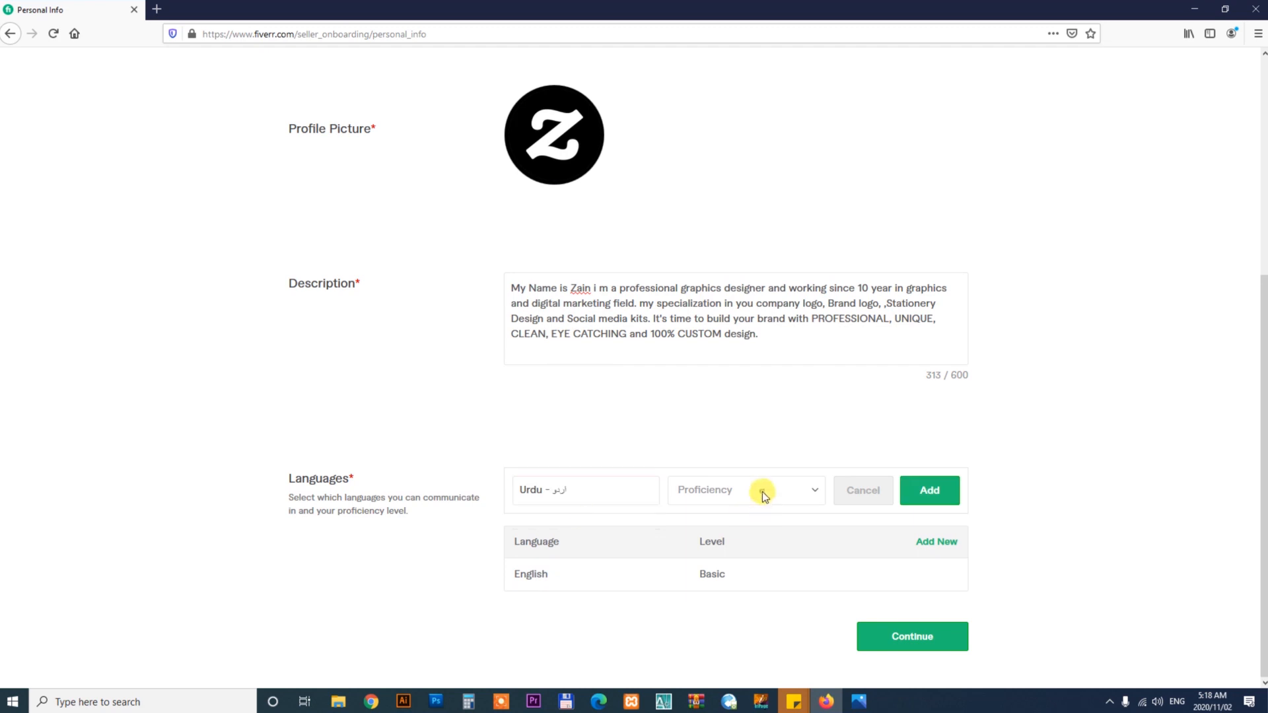
{"action": "left_click", "coordinate": [762, 491]}
{"action": "left_click", "coordinate": [764, 551]}
{"action": "left_click", "coordinate": [945, 495]}
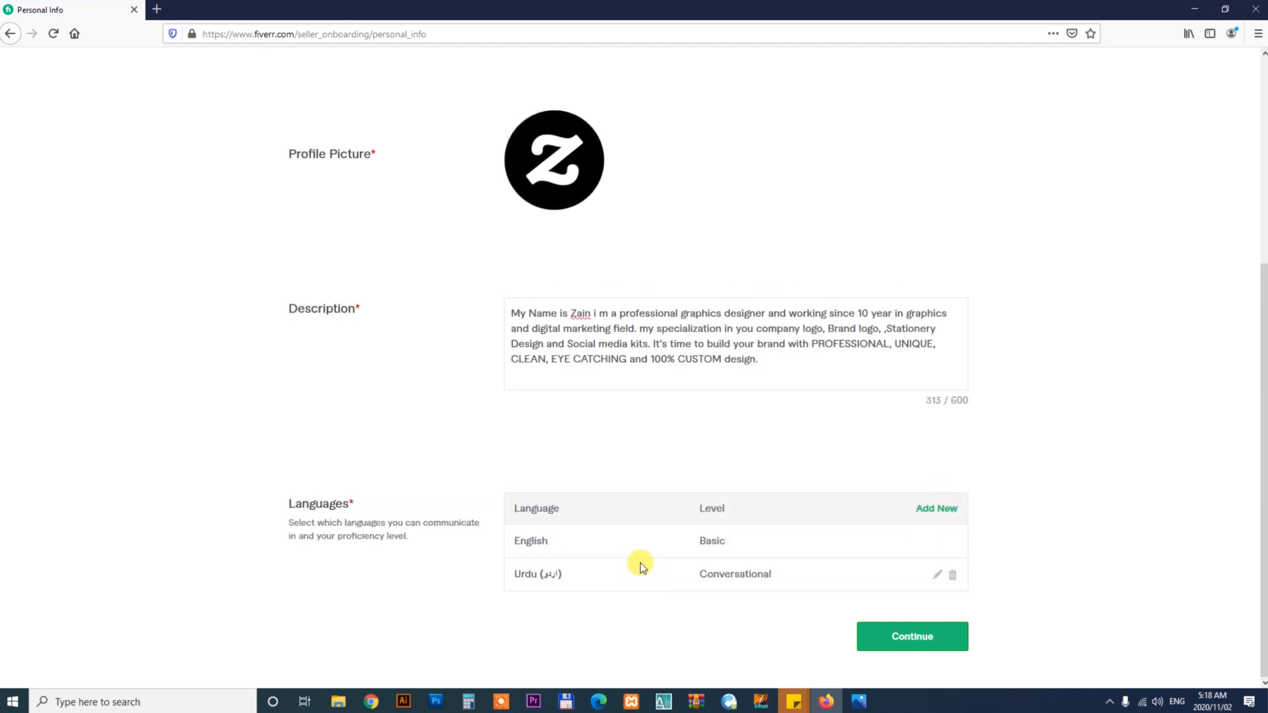
Add Hindi to the profile's languages with Conversational proficiency
{"action": "left_click", "coordinate": [944, 511]}
{"action": "type", "text": "Hin"}
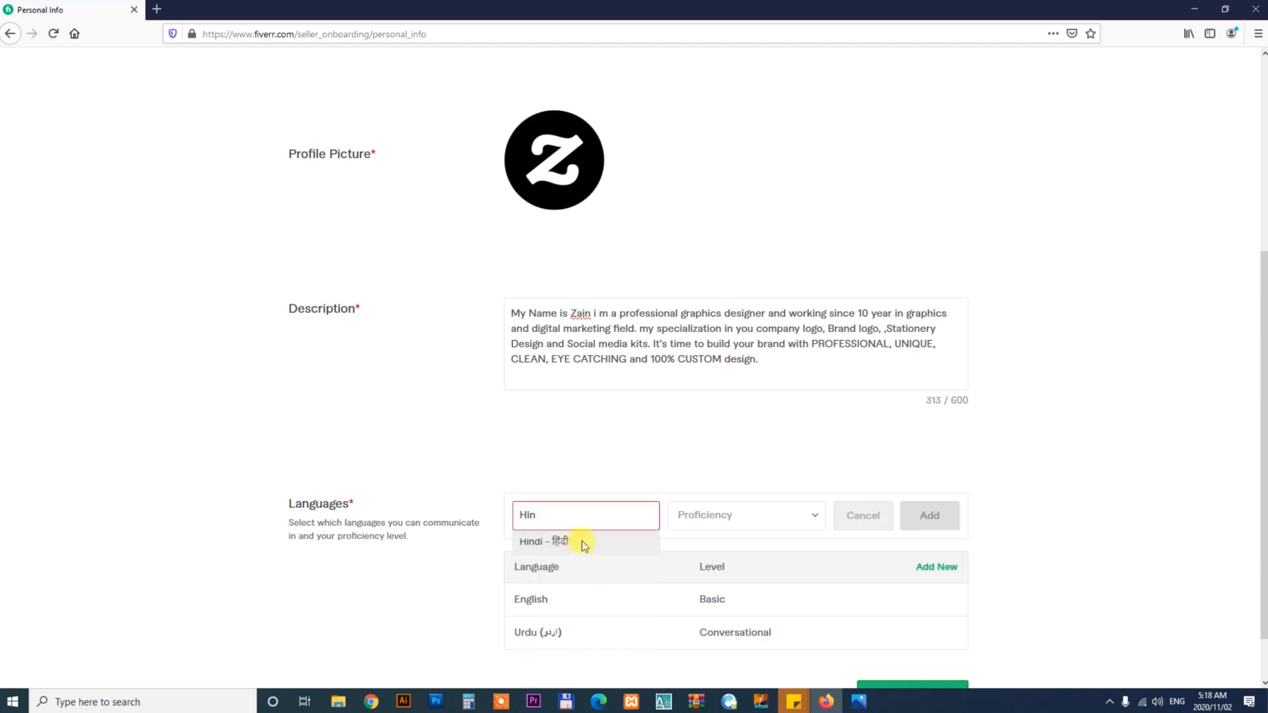
{"action": "left_click", "coordinate": [581, 542]}
{"action": "left_click", "coordinate": [736, 512]}
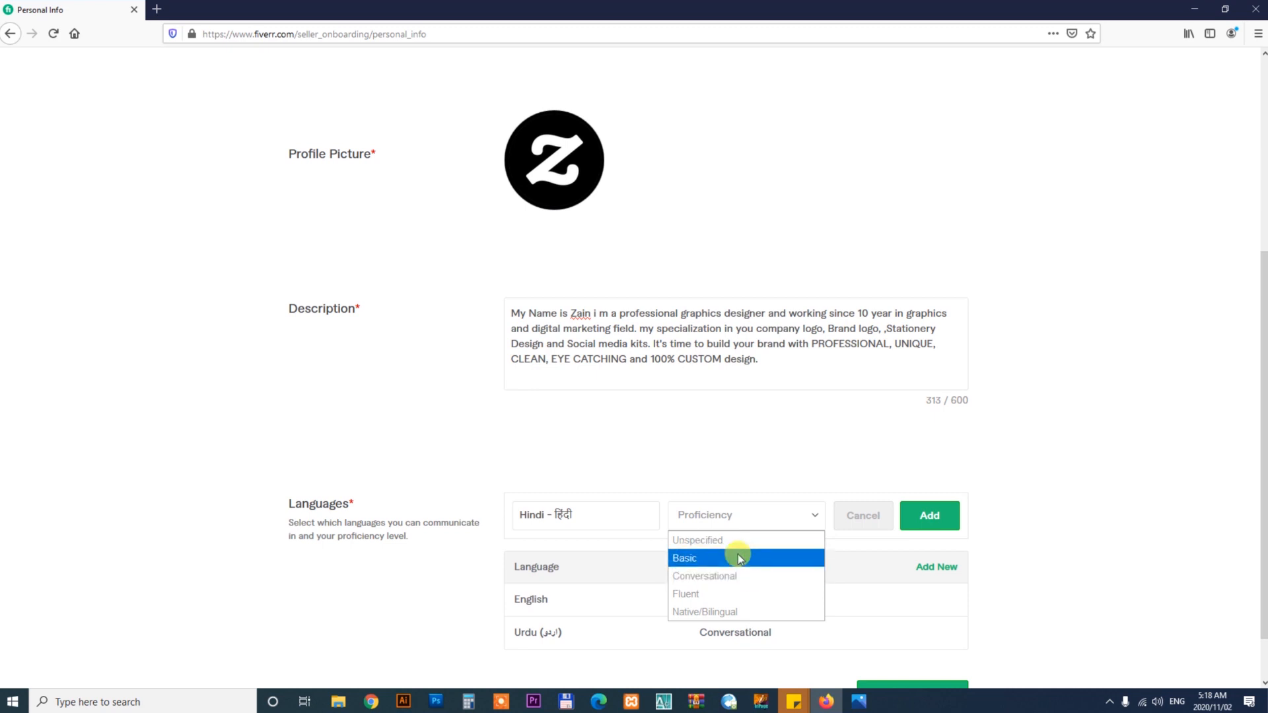
{"action": "left_click", "coordinate": [738, 558]}
{"action": "left_click", "coordinate": [738, 516]}
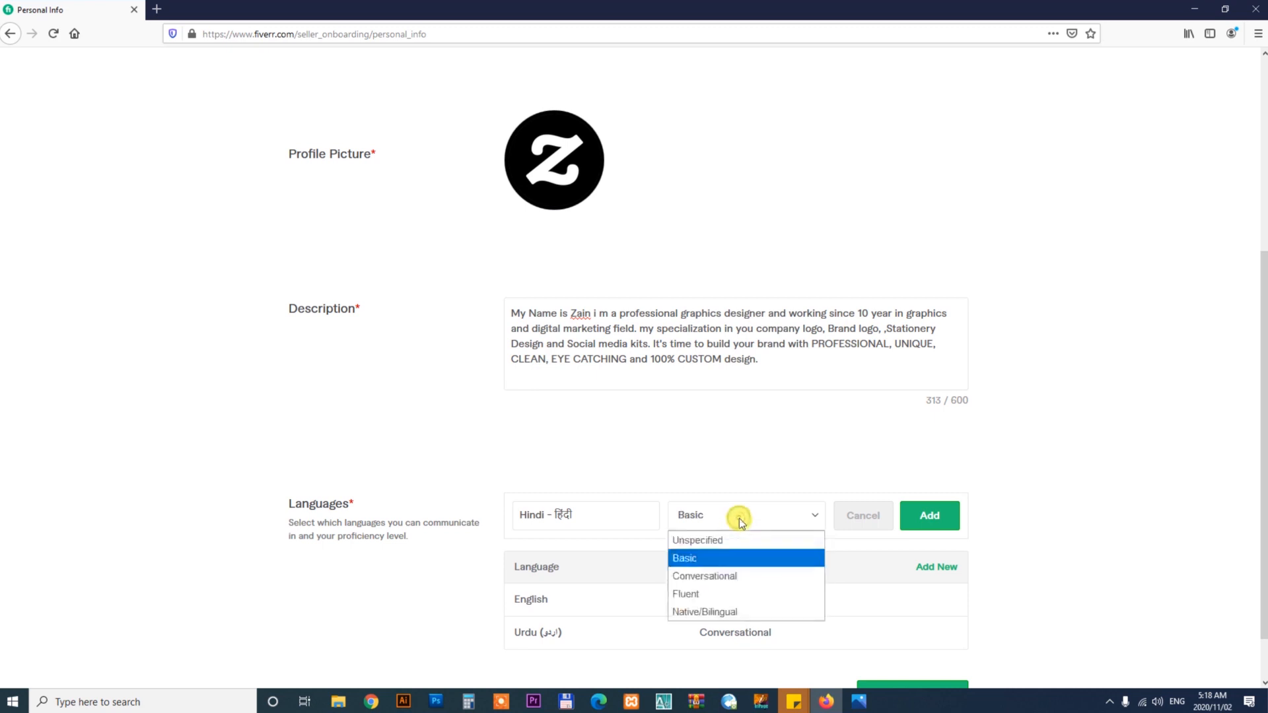
{"action": "left_click", "coordinate": [738, 576]}
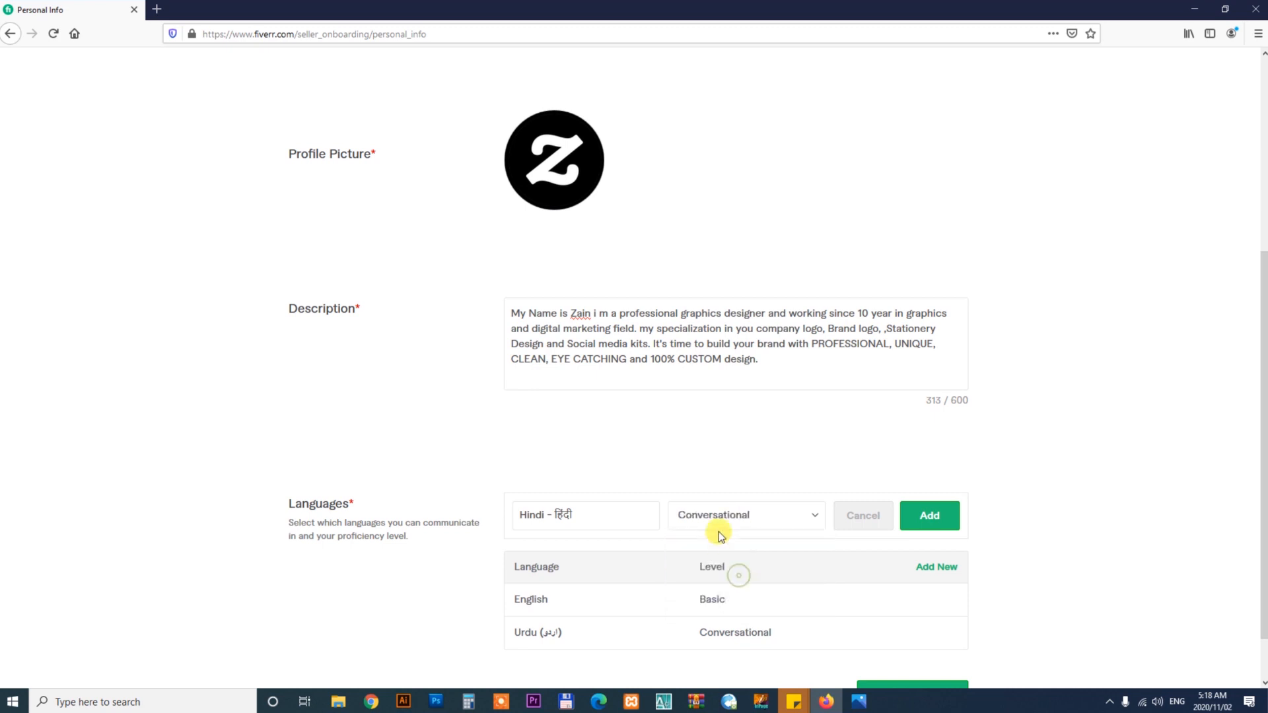
{"action": "left_click", "coordinate": [930, 516]}
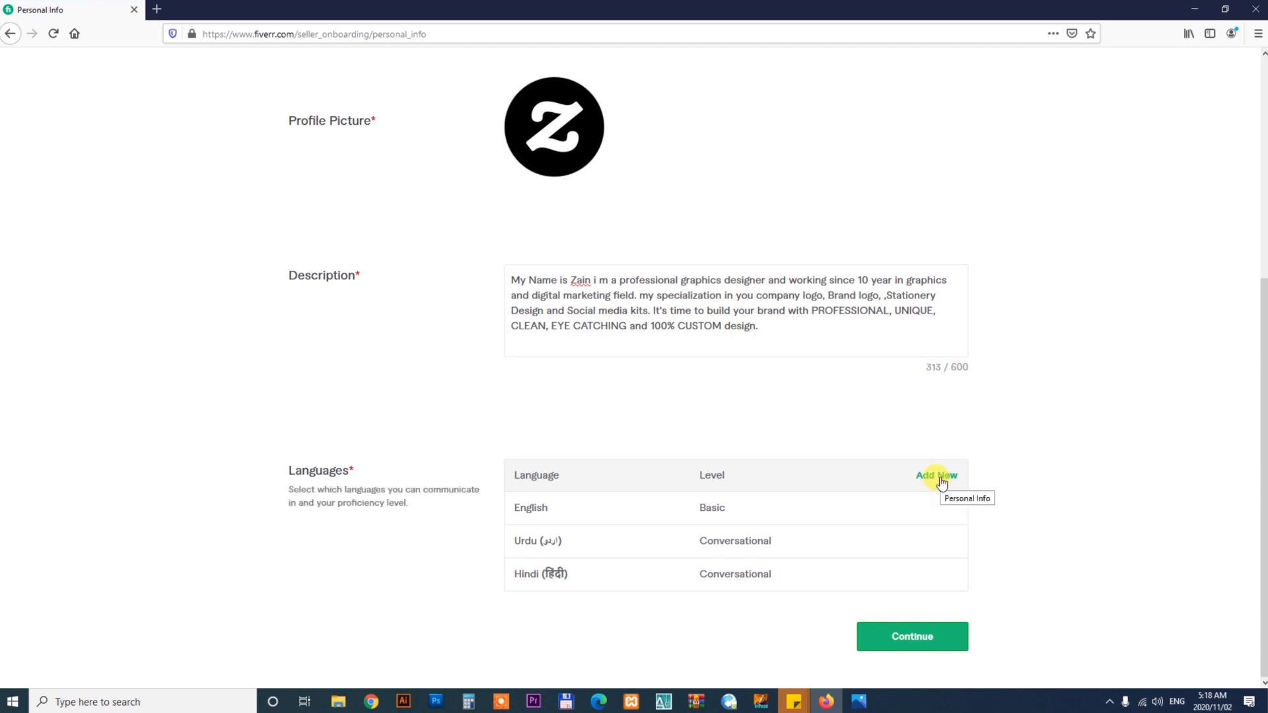
Continue from the personal info to the professional info and choose Graphics & Design as the occupation
{"action": "left_click", "coordinate": [912, 638]}
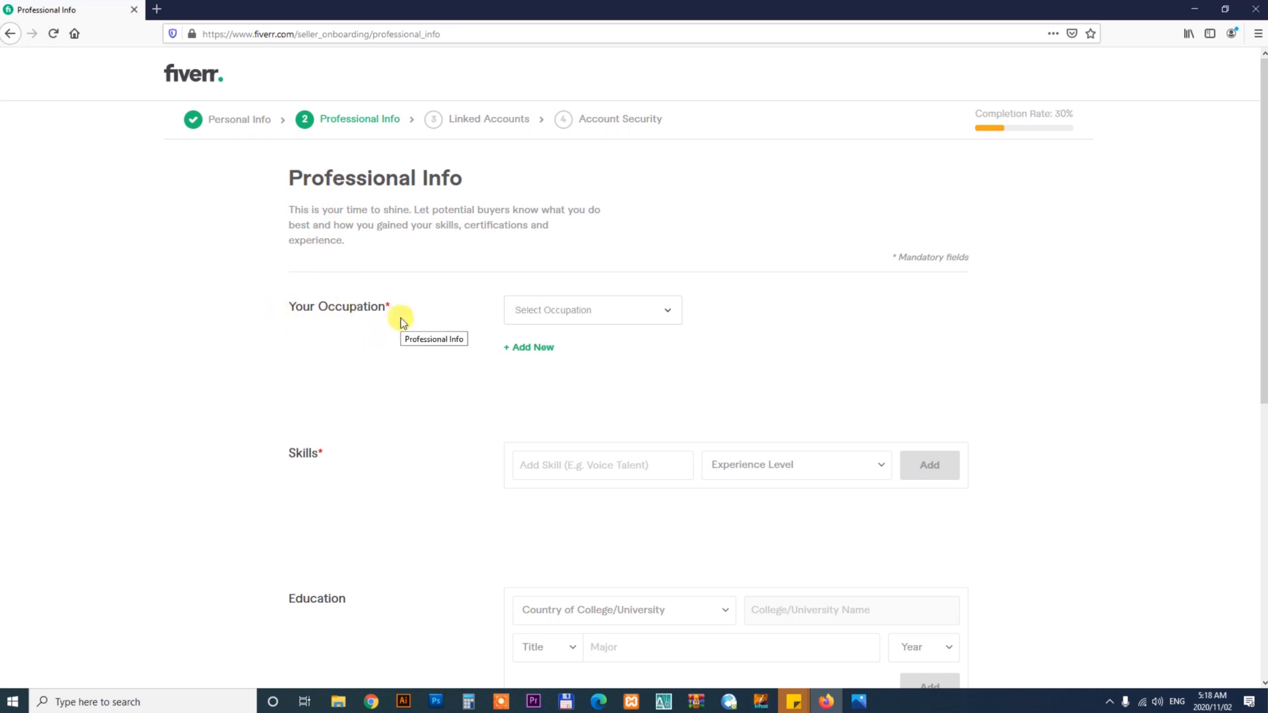
{"action": "left_click", "coordinate": [609, 313]}
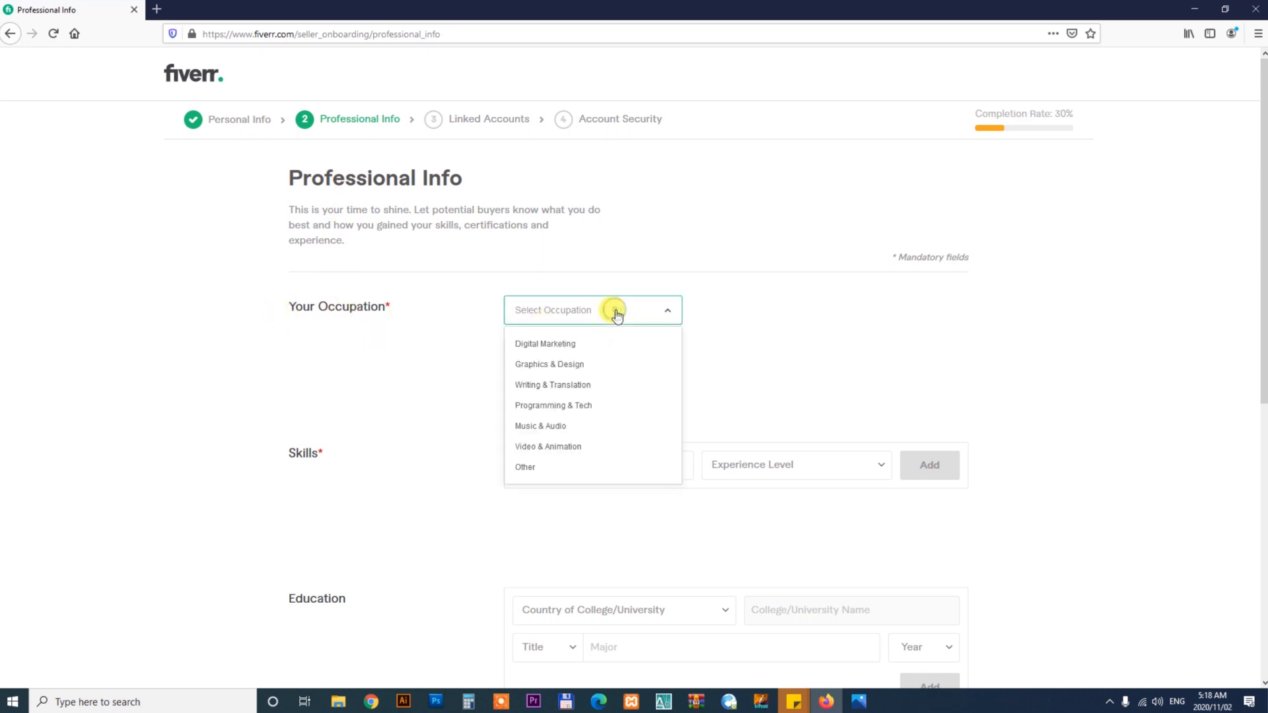
{"action": "left_click", "coordinate": [594, 366]}
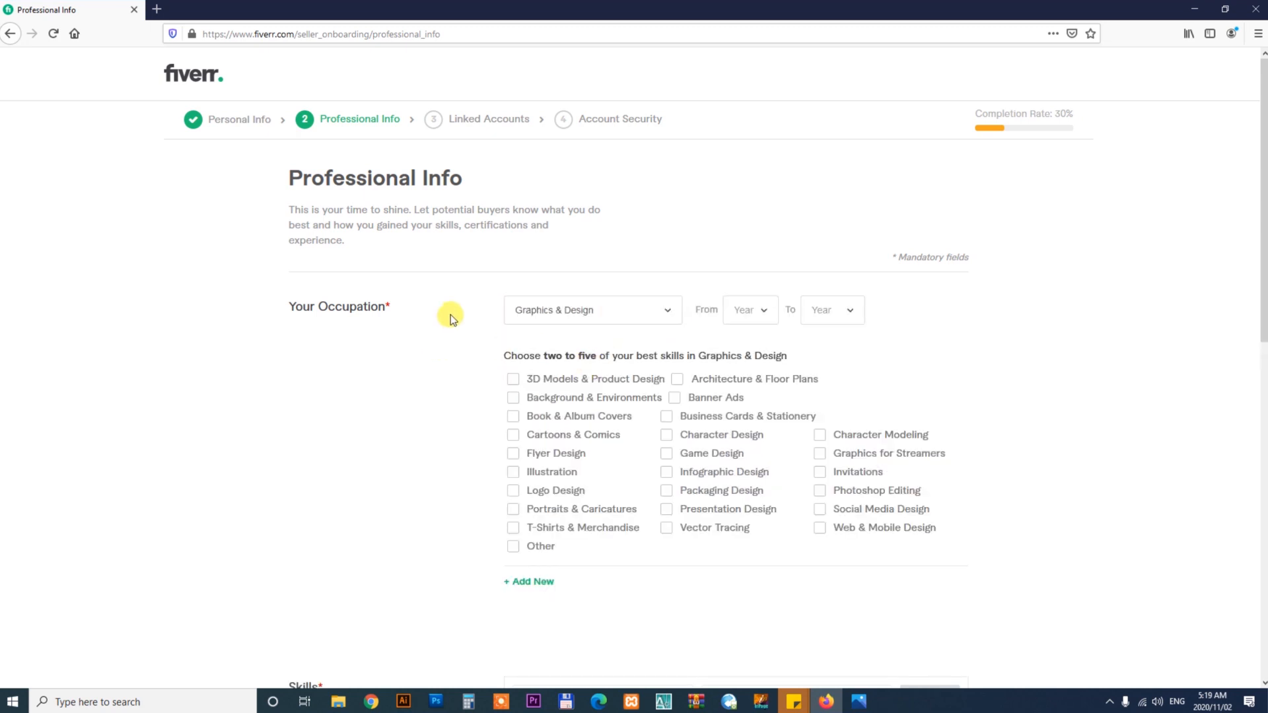
{"action": "left_click", "coordinate": [615, 324]}
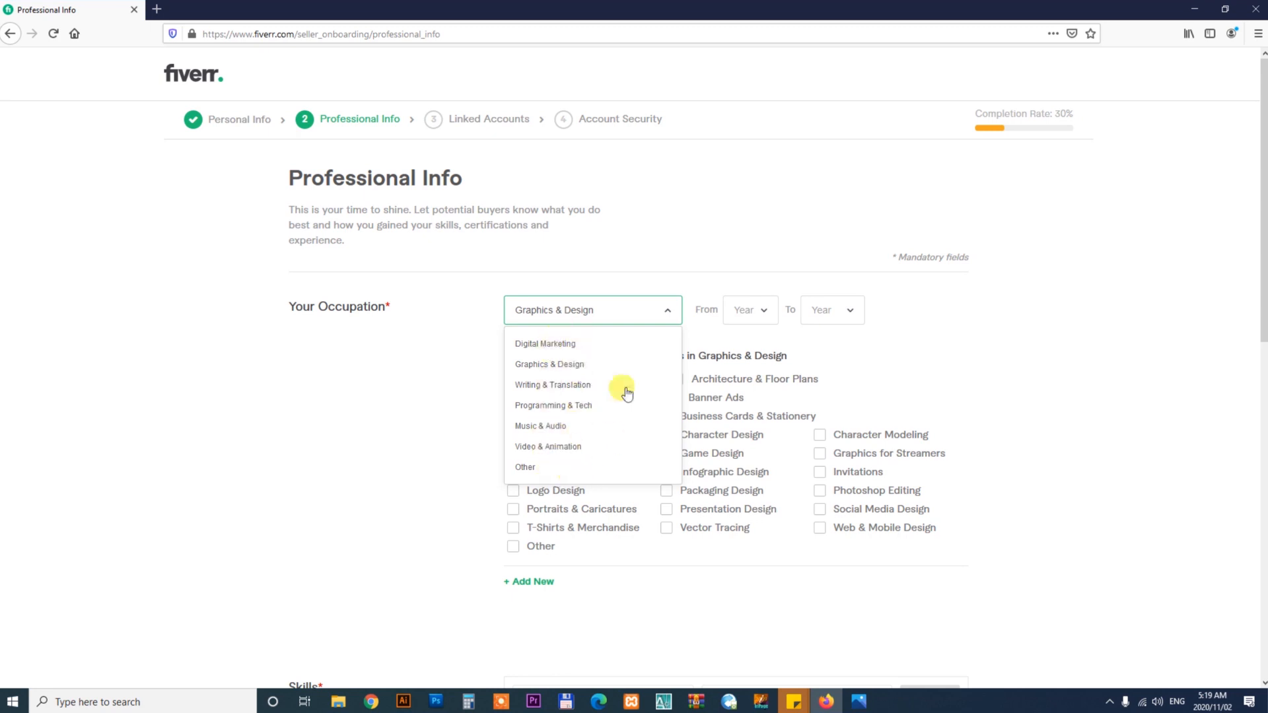
{"action": "left_click", "coordinate": [572, 365]}
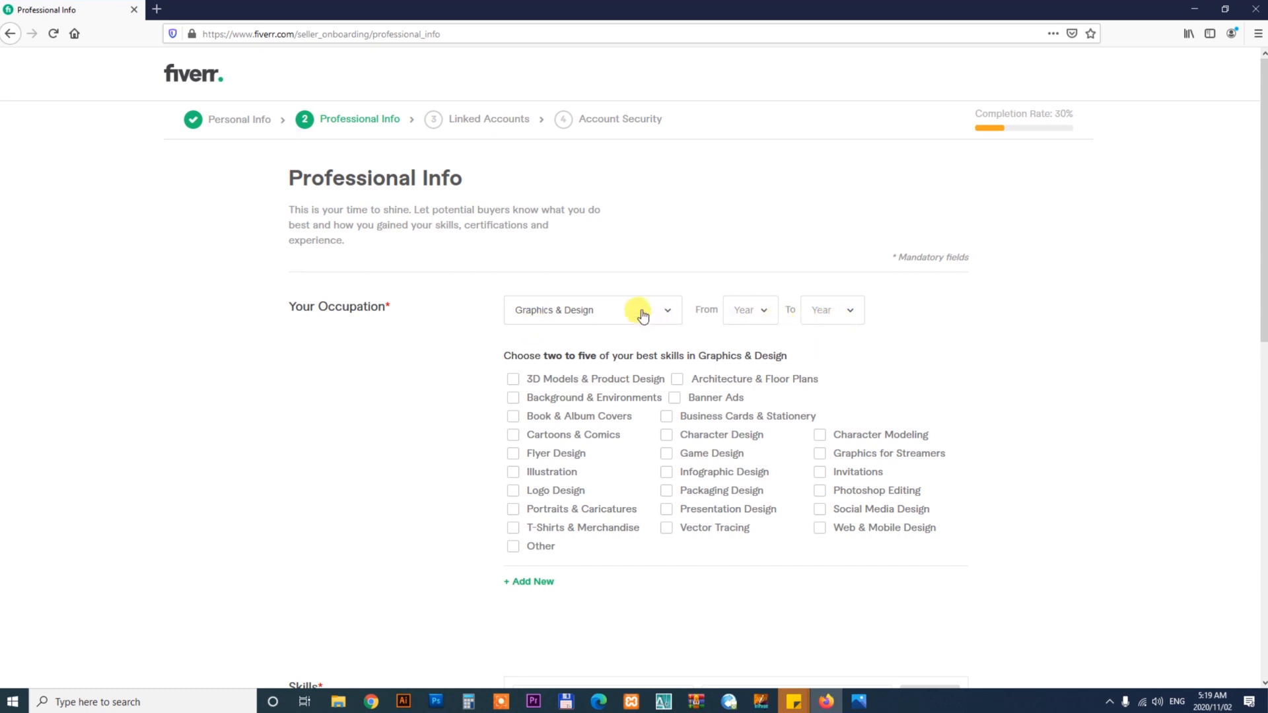
Set the Graphics & Design occupation period from 2012 to 2020
{"action": "left_click", "coordinate": [761, 312]}
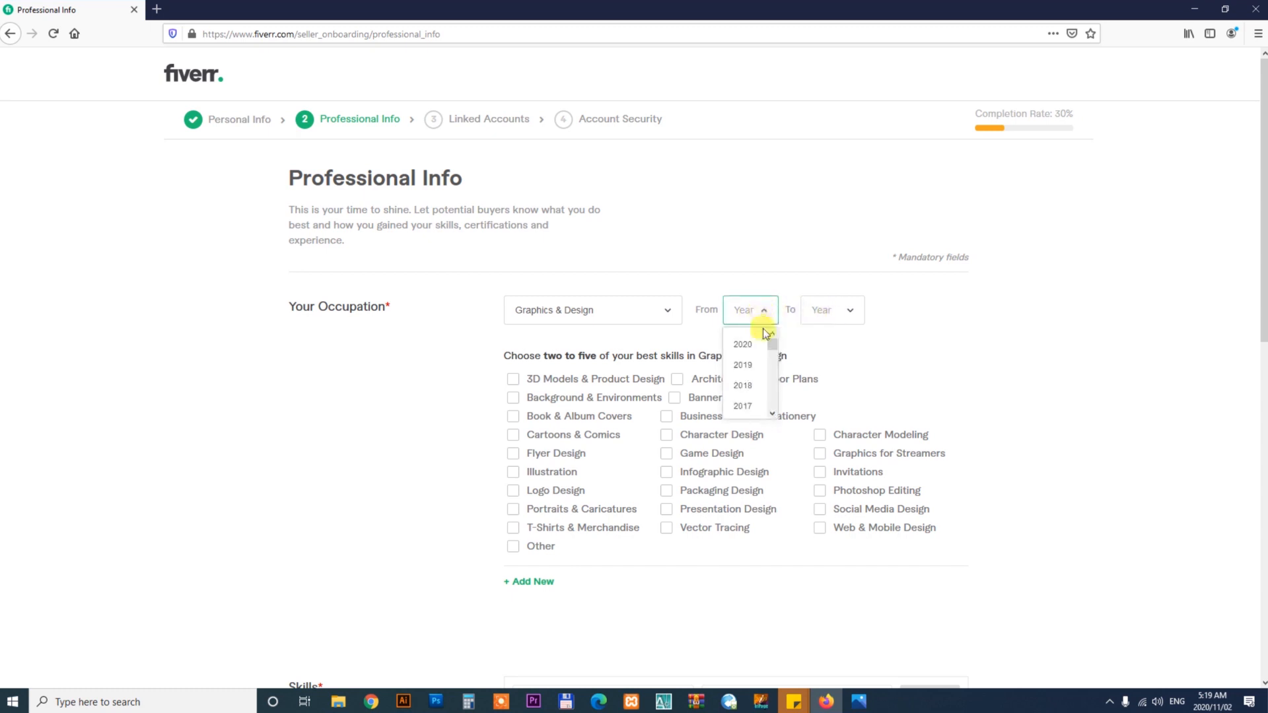
{"action": "scroll", "coordinate": [760, 389], "scroll_direction": "down", "scroll_amount": 1}
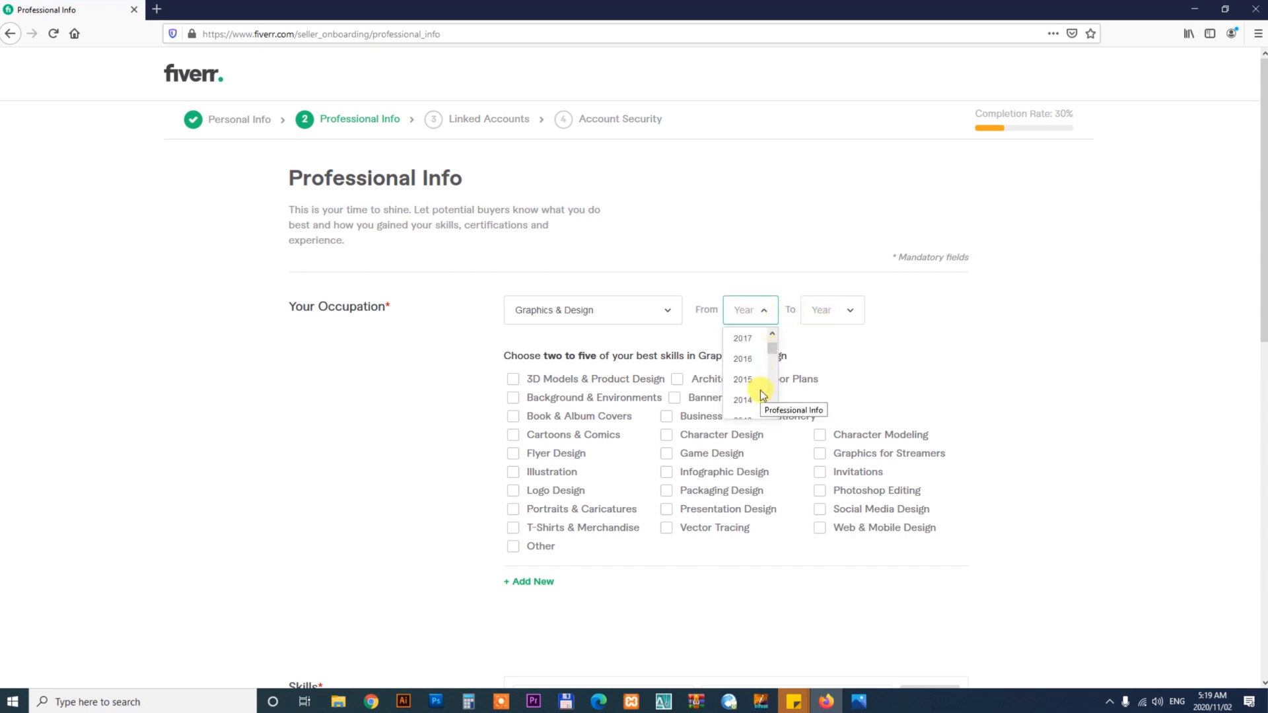
{"action": "scroll", "coordinate": [761, 393], "scroll_direction": "down", "scroll_amount": 1}
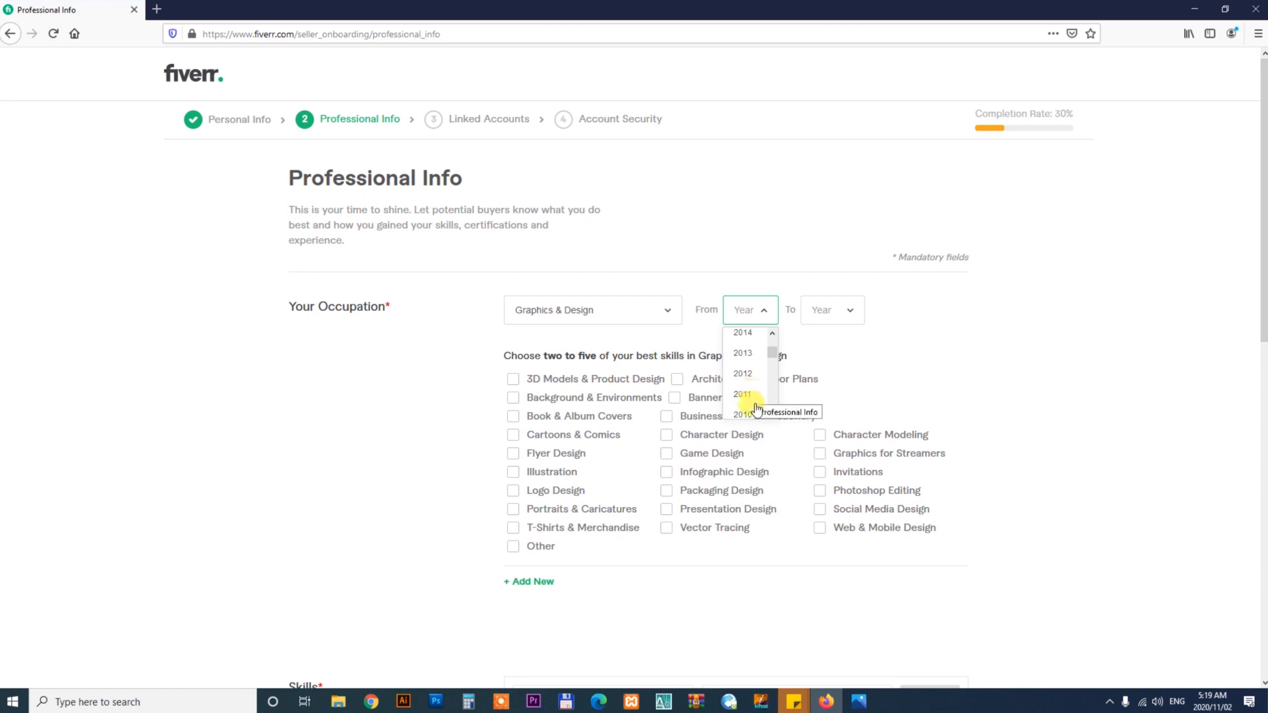
{"action": "left_click", "coordinate": [748, 373]}
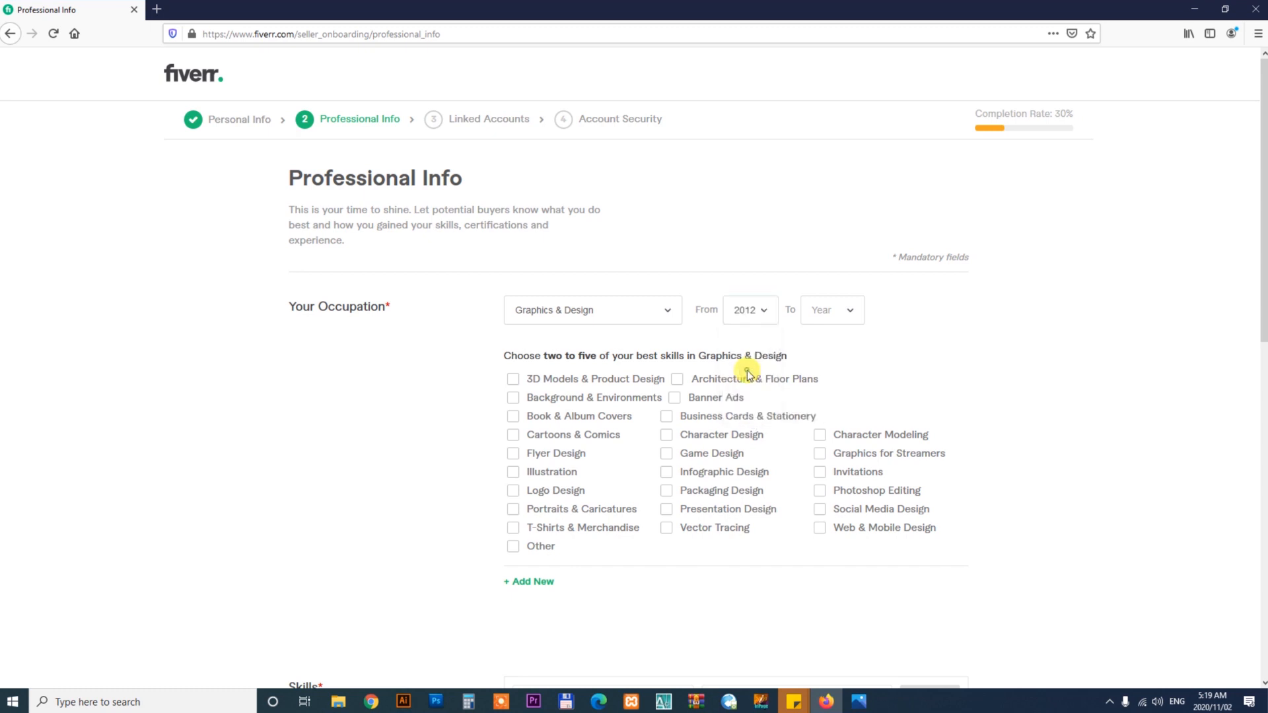
{"action": "left_click", "coordinate": [849, 310]}
{"action": "left_click", "coordinate": [827, 344]}
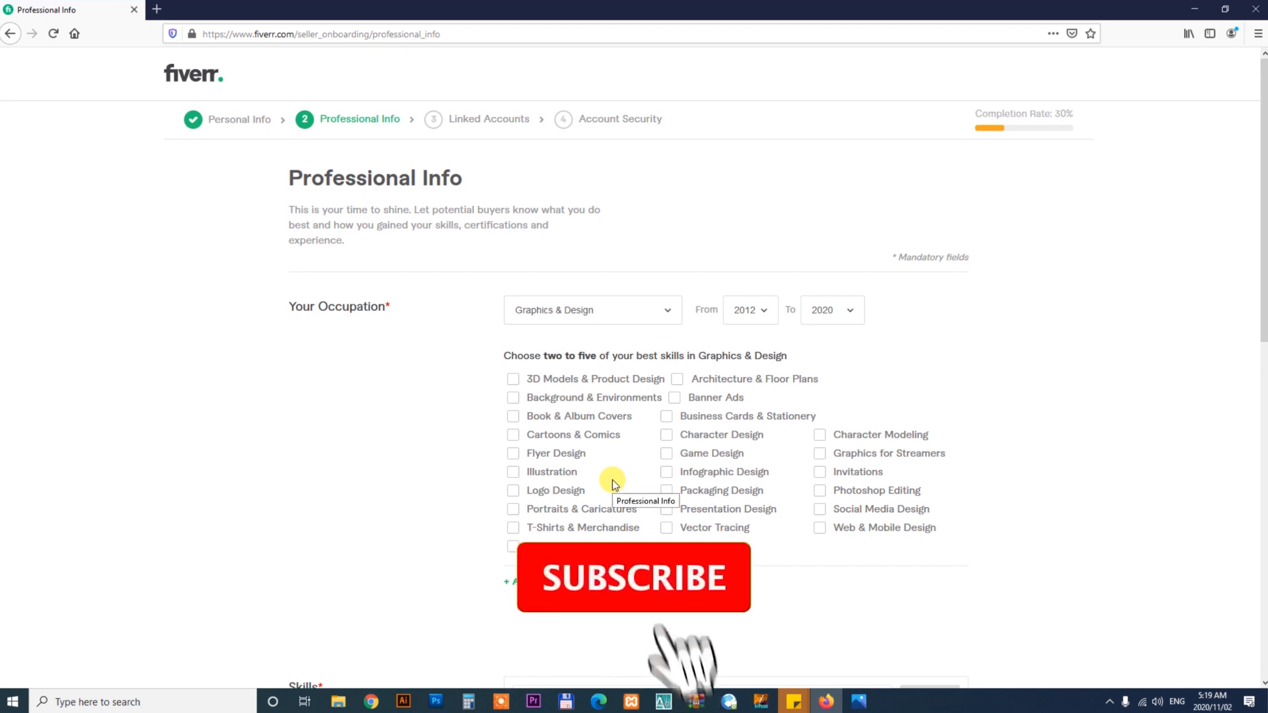
Select Logo Design, Flyer Design, Banner Ads, Business Cards & Stationery and Photoshop Editing as the best skills in Graphics & Design
{"action": "left_click", "coordinate": [513, 491]}
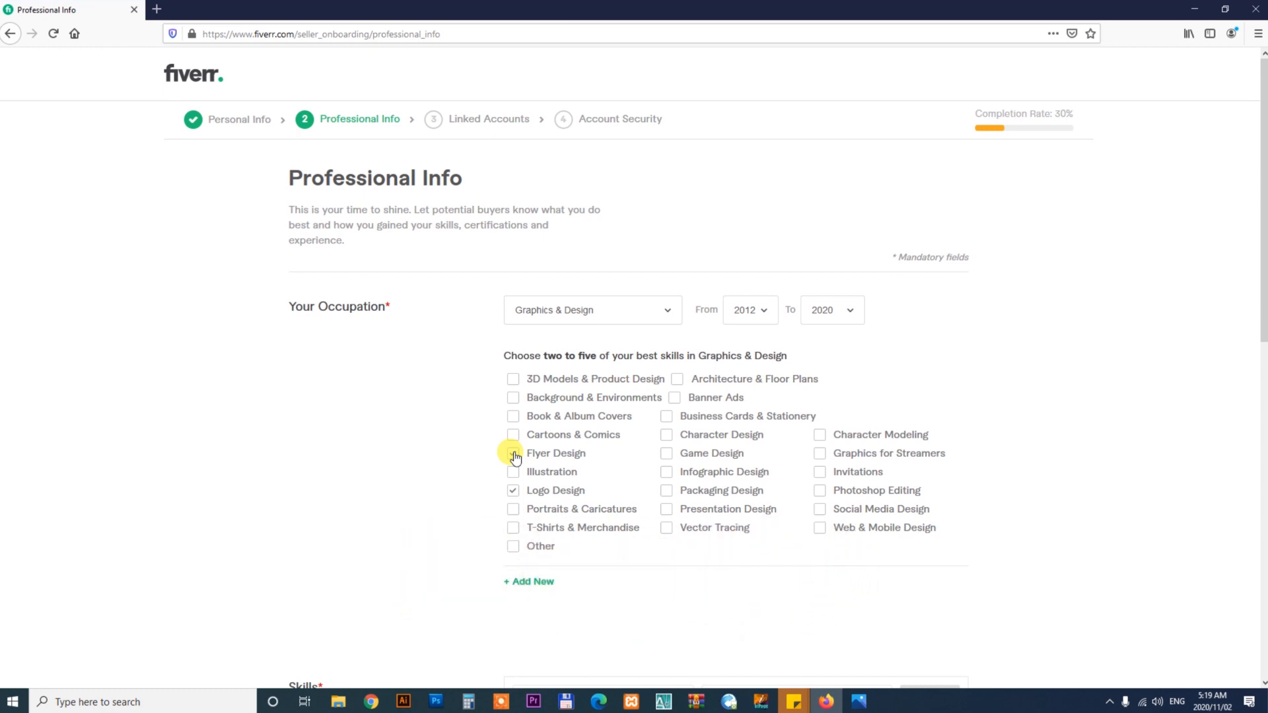
{"action": "left_click", "coordinate": [514, 454]}
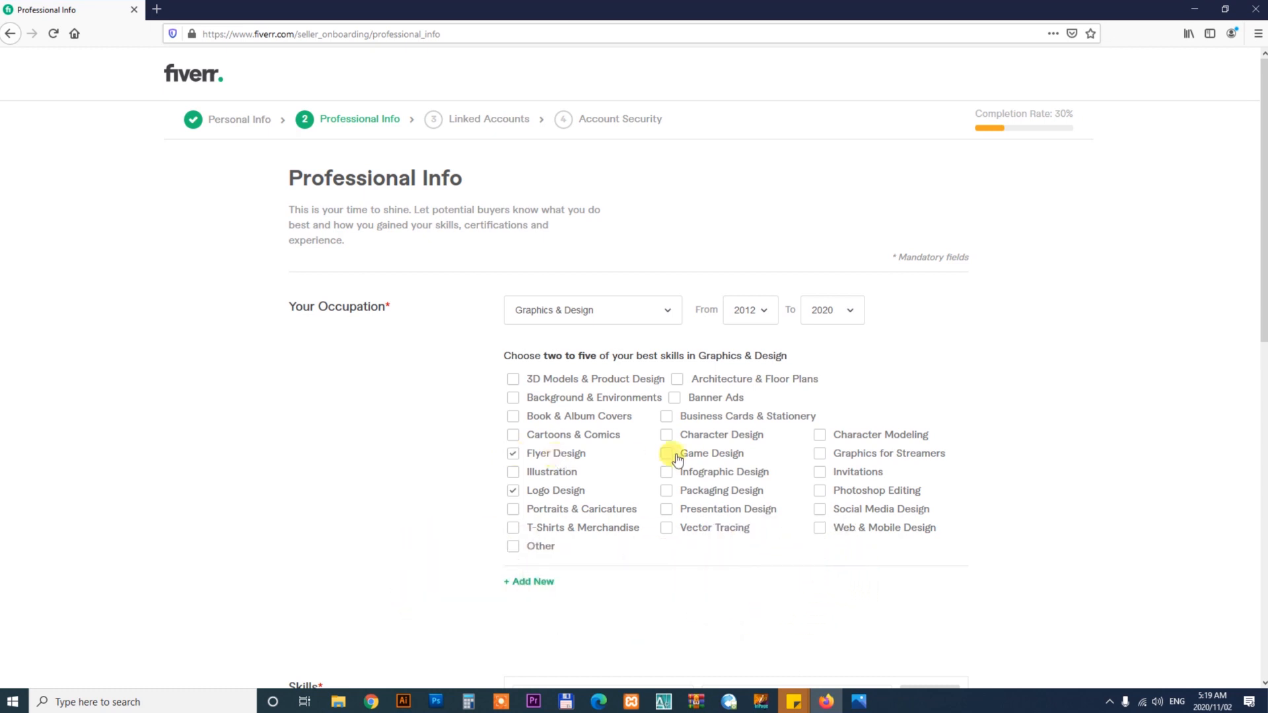
{"action": "left_click", "coordinate": [675, 399]}
{"action": "left_click", "coordinate": [667, 417]}
{"action": "left_click", "coordinate": [819, 492]}
{"action": "scroll", "coordinate": [1043, 409], "scroll_direction": "down", "scroll_amount": 5}
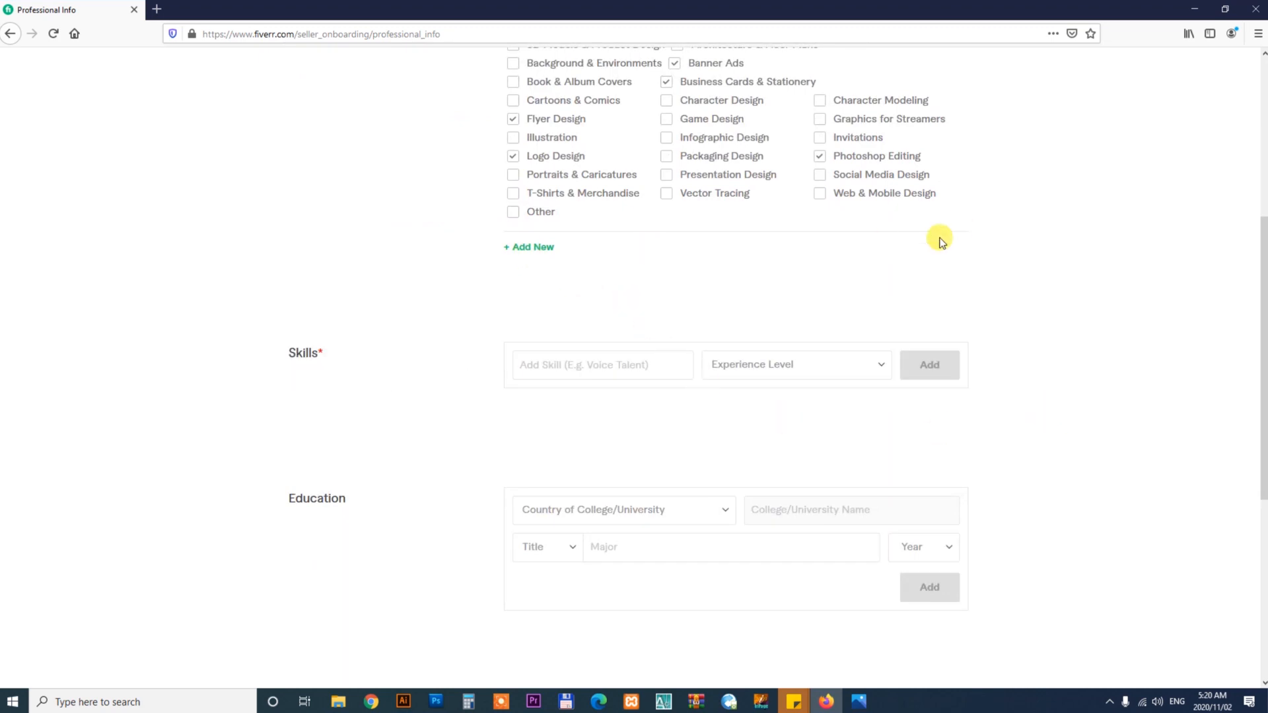
{"action": "scroll", "coordinate": [941, 242], "scroll_direction": "up", "scroll_amount": 3}
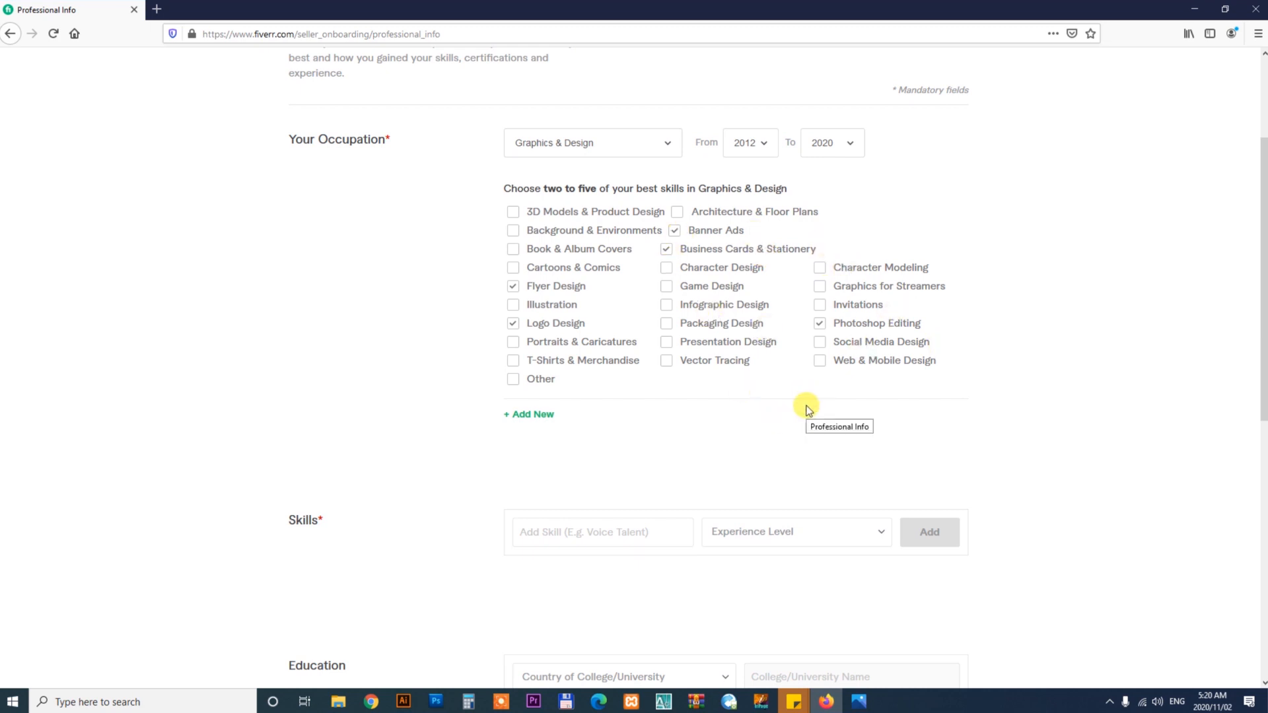
{"action": "scroll", "coordinate": [701, 447], "scroll_direction": "down", "scroll_amount": 1}
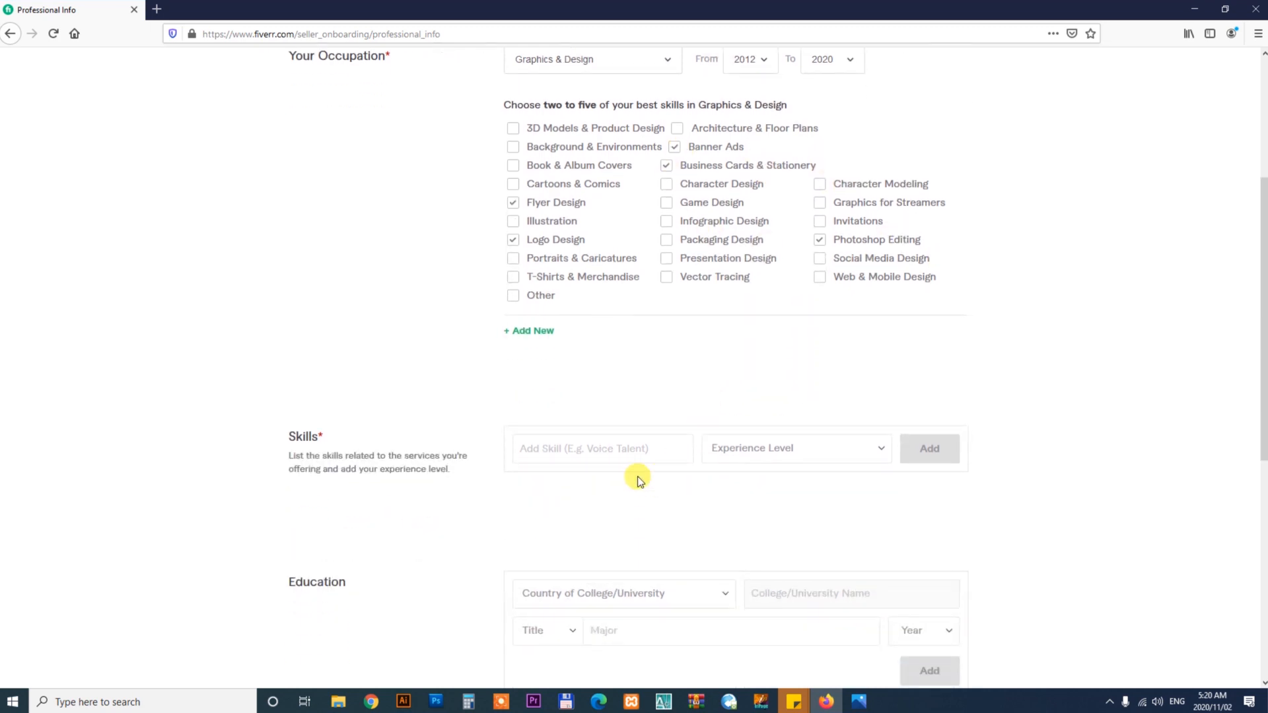
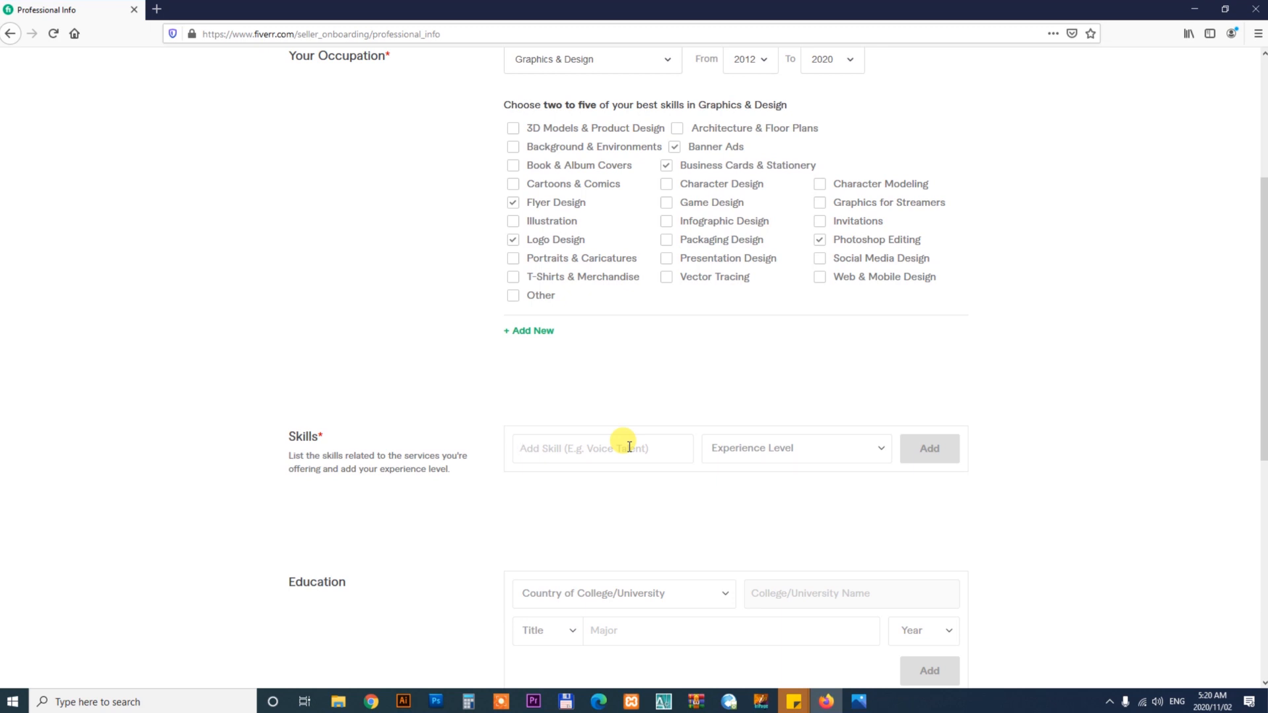
Add Adobe Illustrator to the profile's skills with Expert experience level
{"action": "type", "text": "Adobe Ill"}
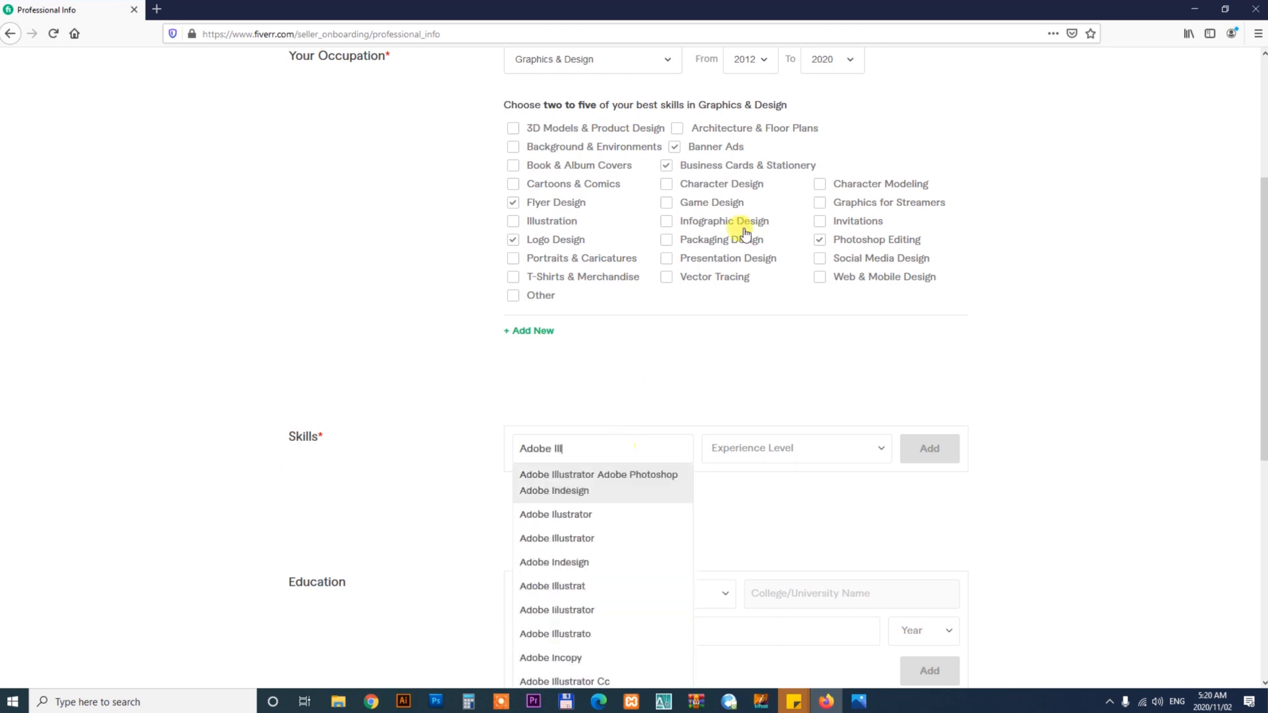
{"action": "left_click", "coordinate": [605, 474]}
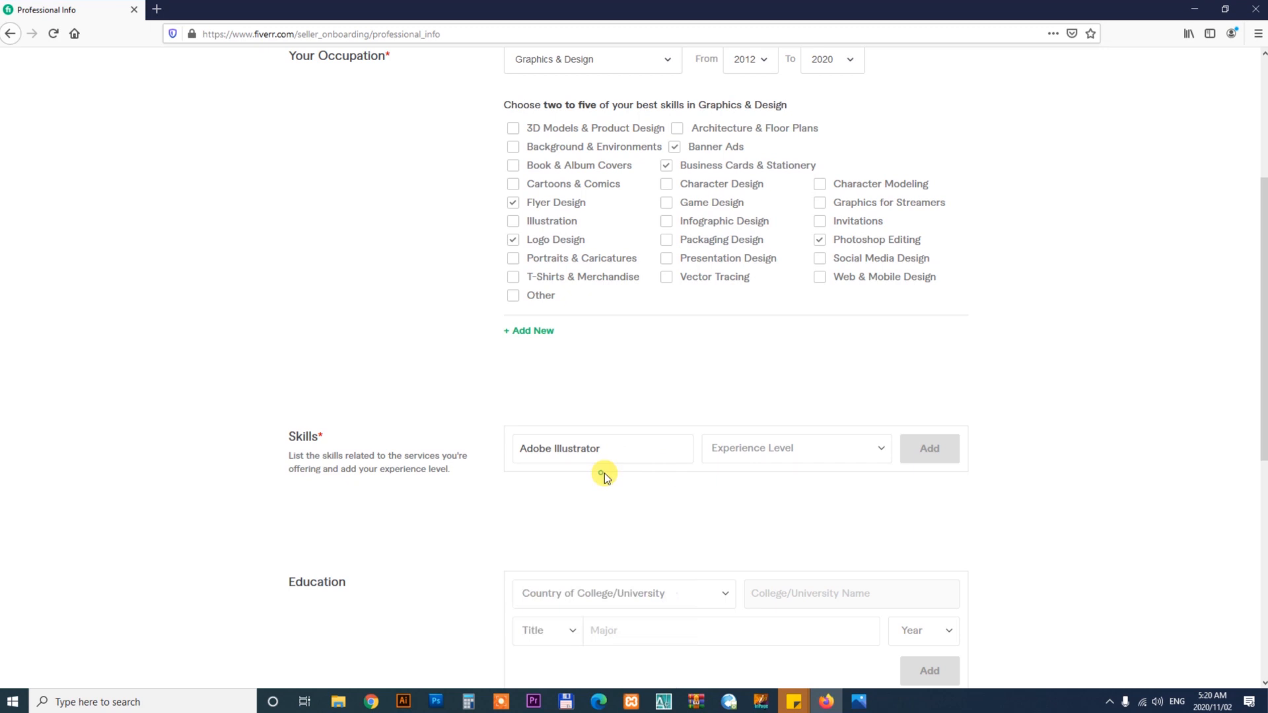
{"action": "left_click", "coordinate": [793, 448]}
{"action": "left_click", "coordinate": [782, 509]}
{"action": "left_click", "coordinate": [931, 447]}
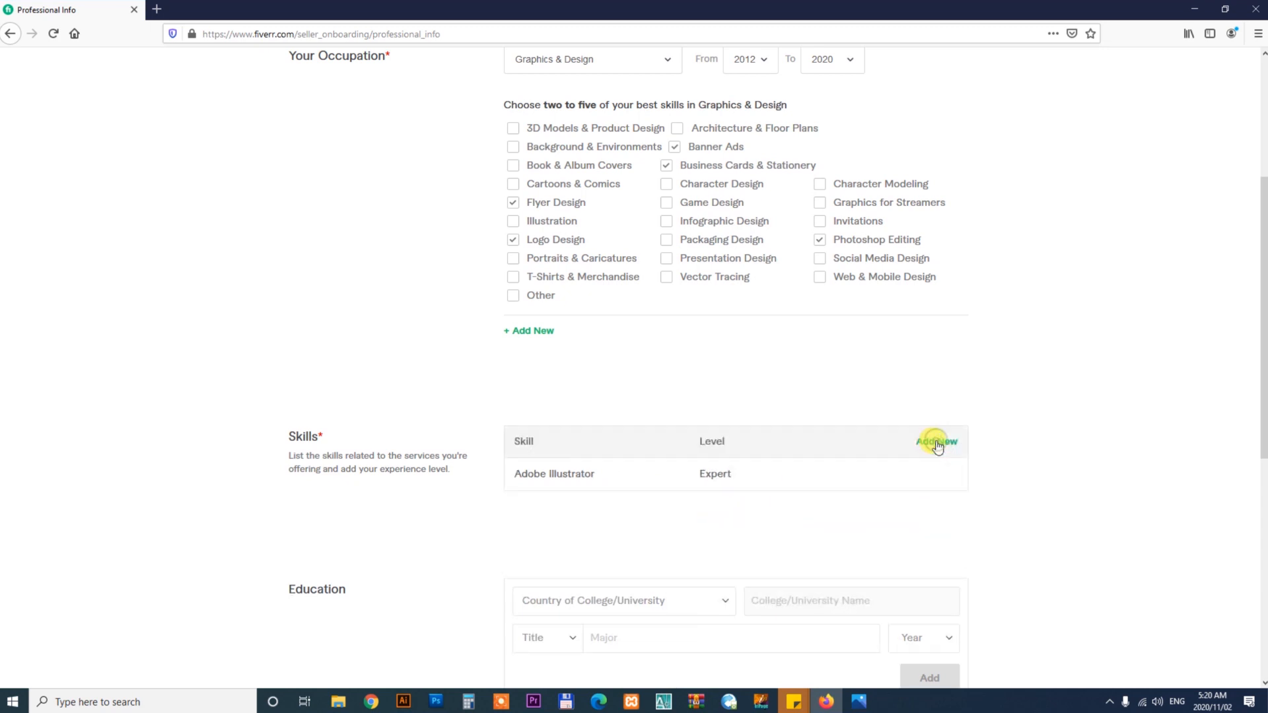
Add the suggested skill Adobe Photoshop to the skills list at Expert level
{"action": "scroll", "coordinate": [1004, 470], "scroll_direction": "down", "scroll_amount": 2}
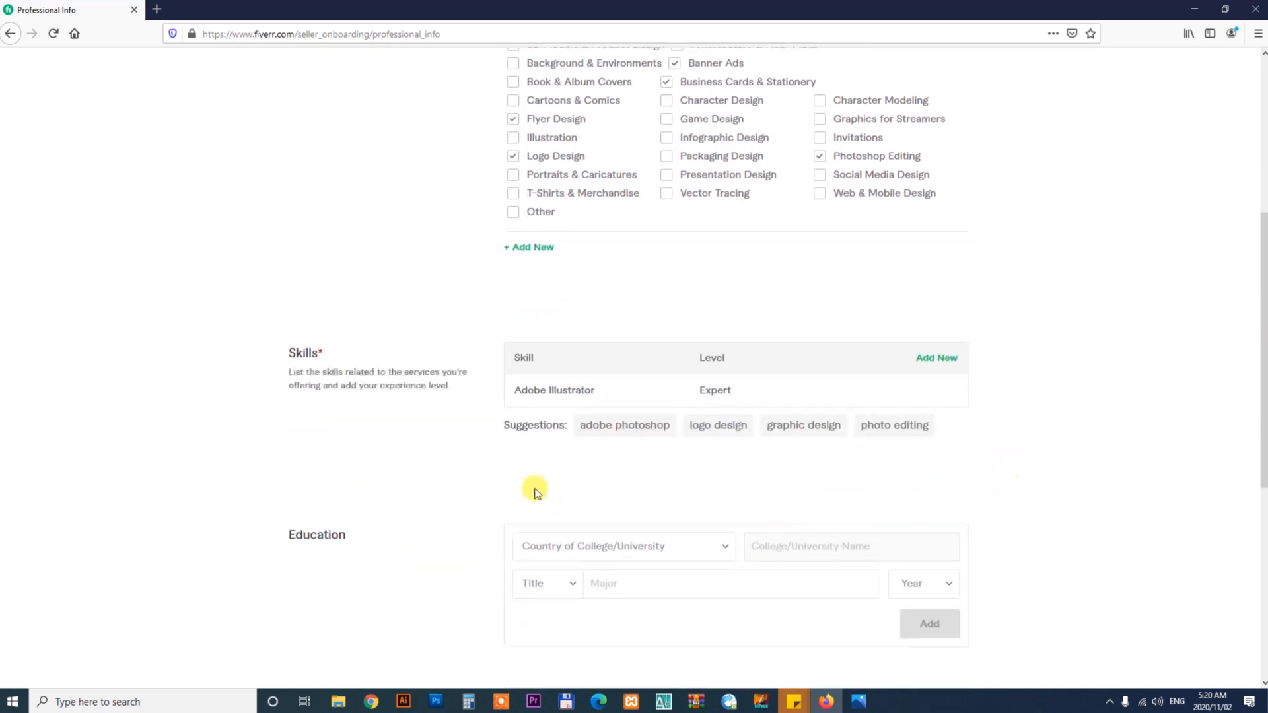
{"action": "left_click", "coordinate": [624, 425]}
{"action": "left_click", "coordinate": [773, 363]}
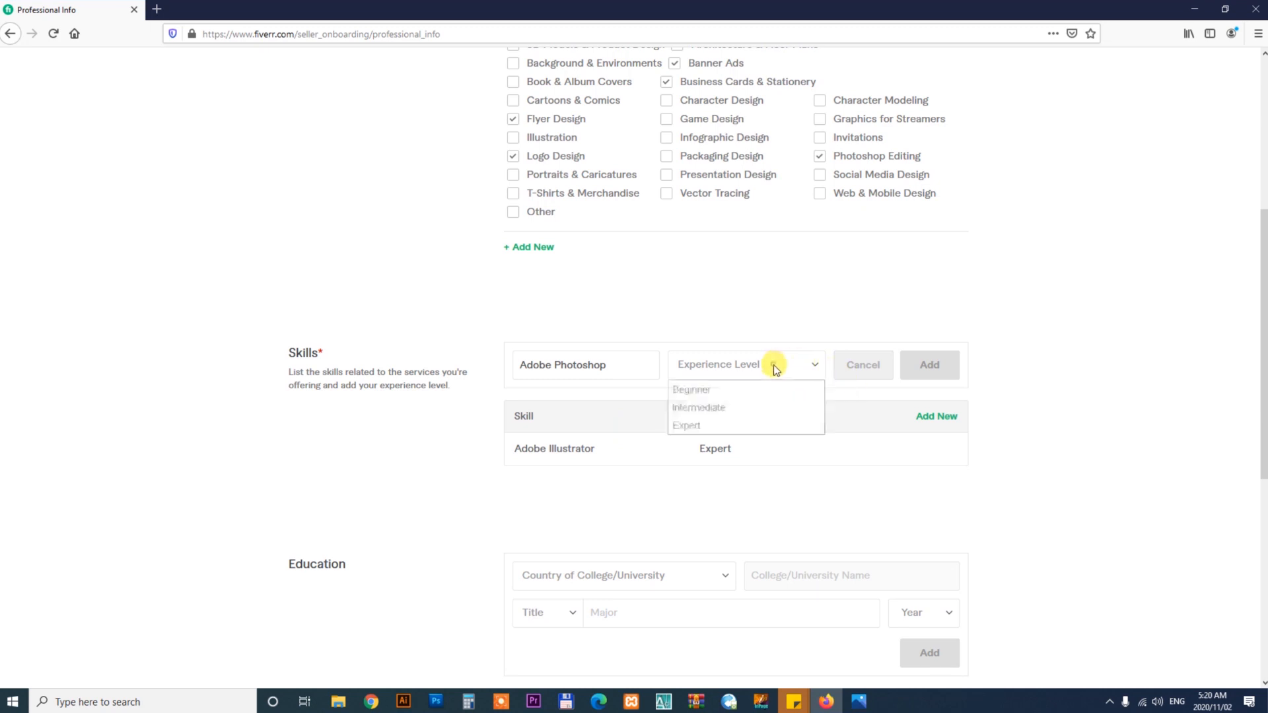
{"action": "left_click", "coordinate": [768, 426]}
{"action": "left_click", "coordinate": [933, 377]}
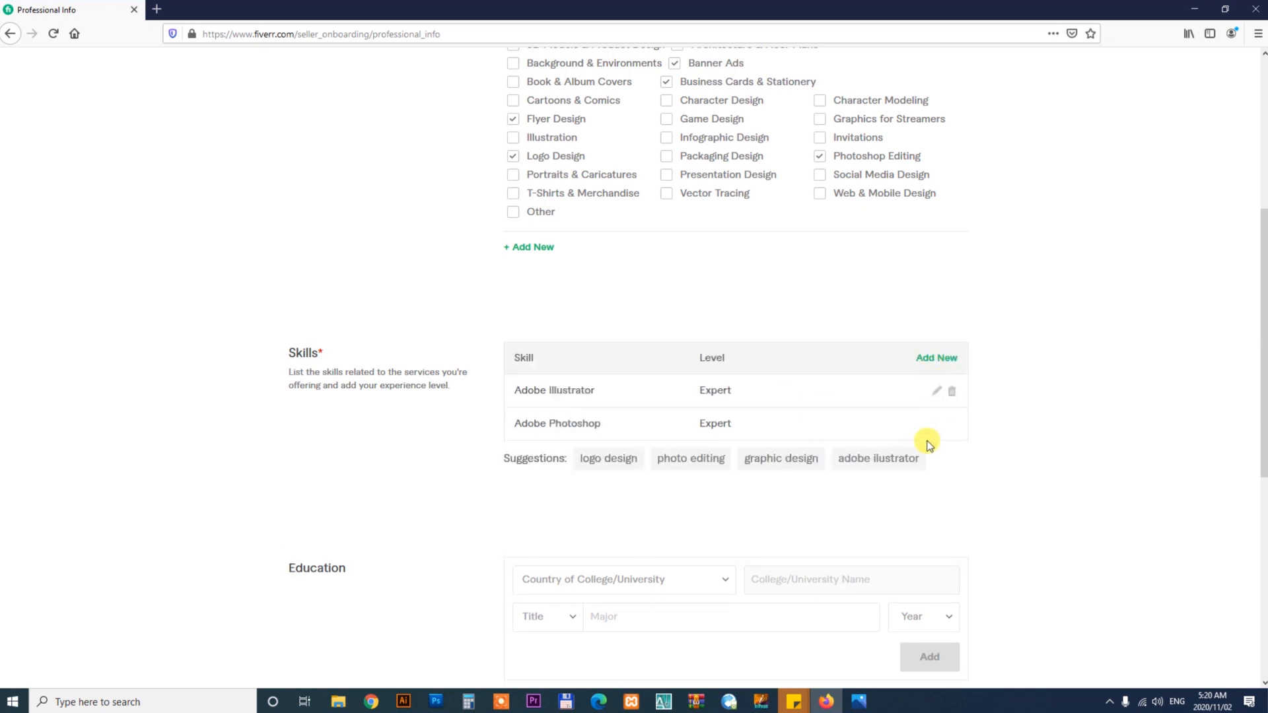
Add the suggested skills Logo Design and Photo Editing to the skills list, both at Expert level
{"action": "left_click", "coordinate": [609, 462]}
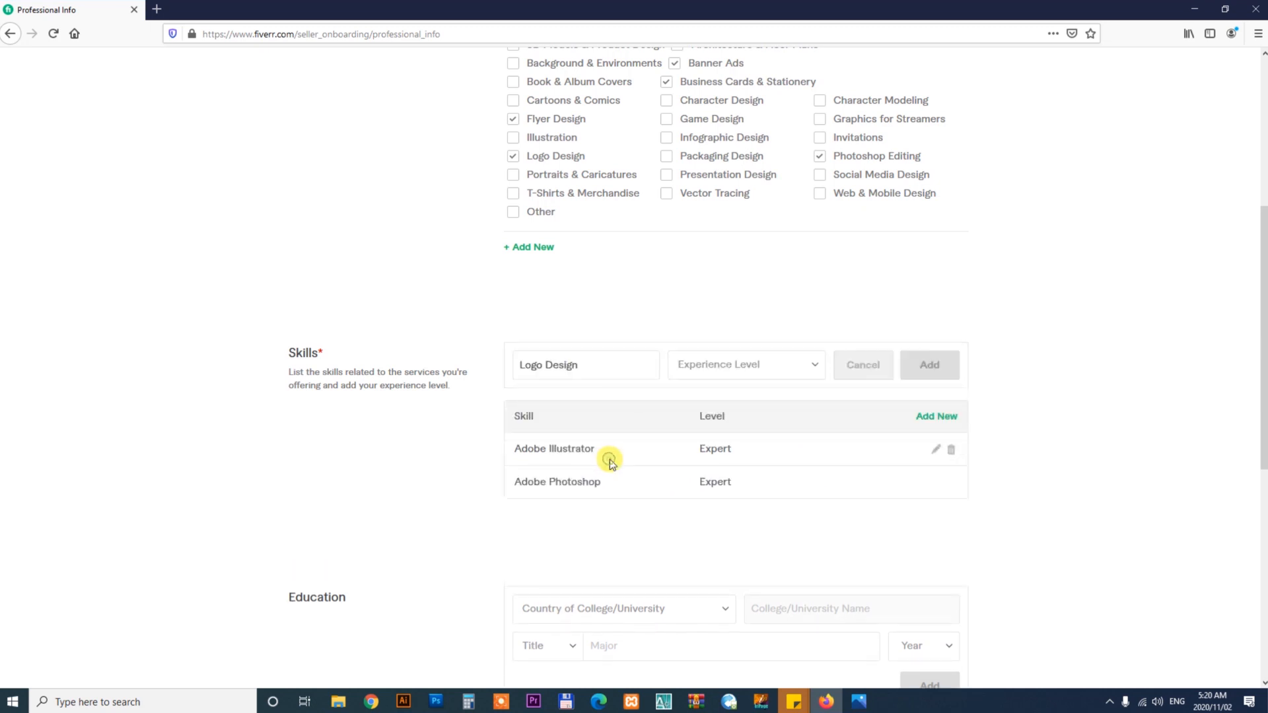
{"action": "left_click", "coordinate": [782, 360]}
{"action": "left_click", "coordinate": [776, 425]}
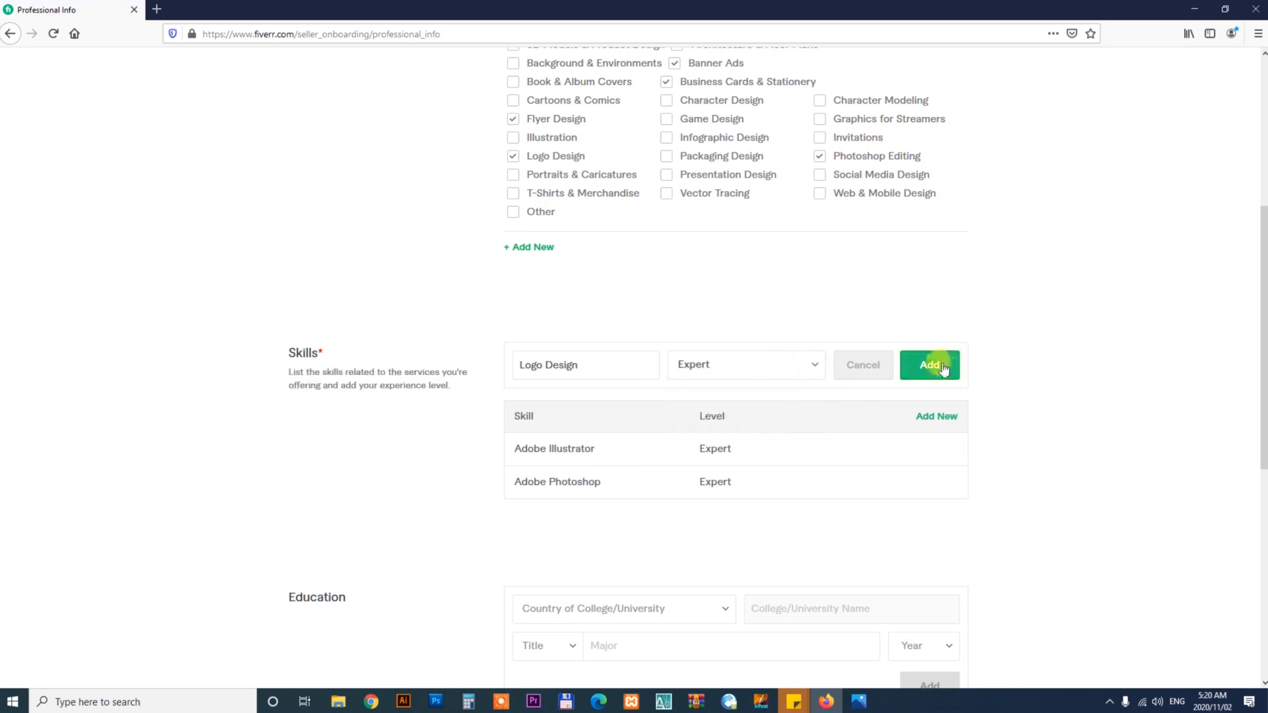
{"action": "left_click", "coordinate": [931, 364]}
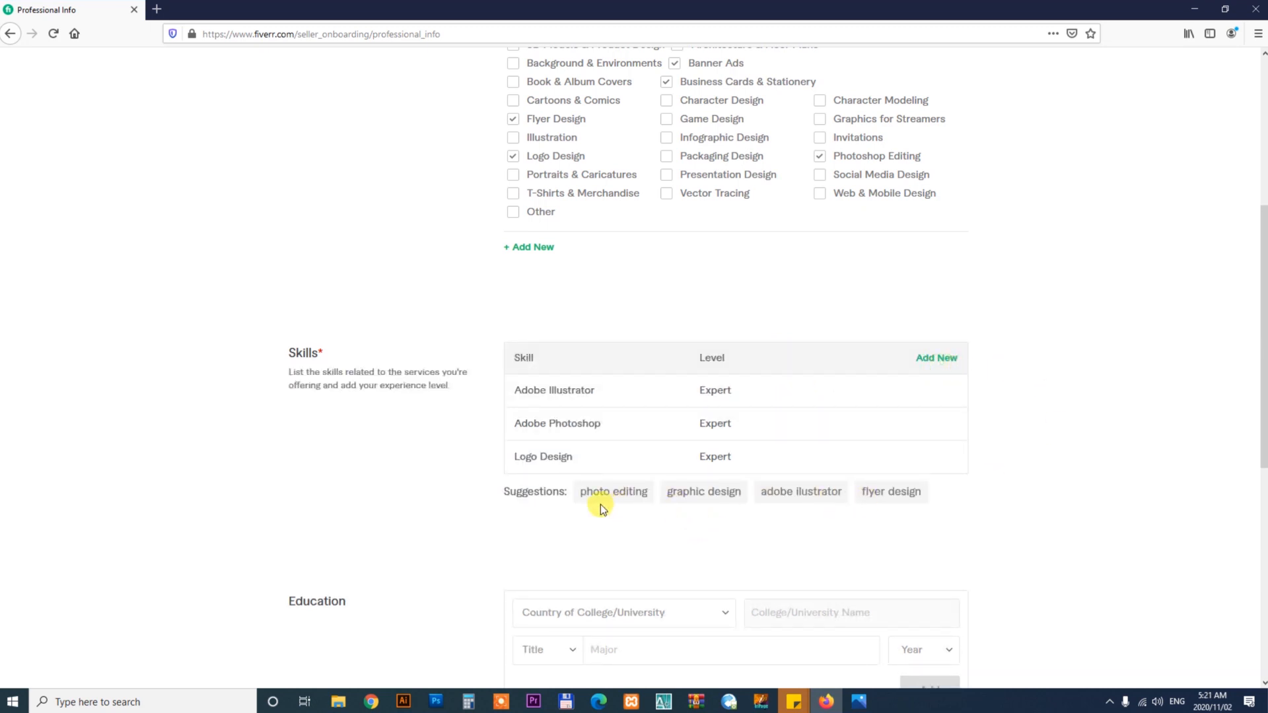
{"action": "left_click", "coordinate": [613, 493]}
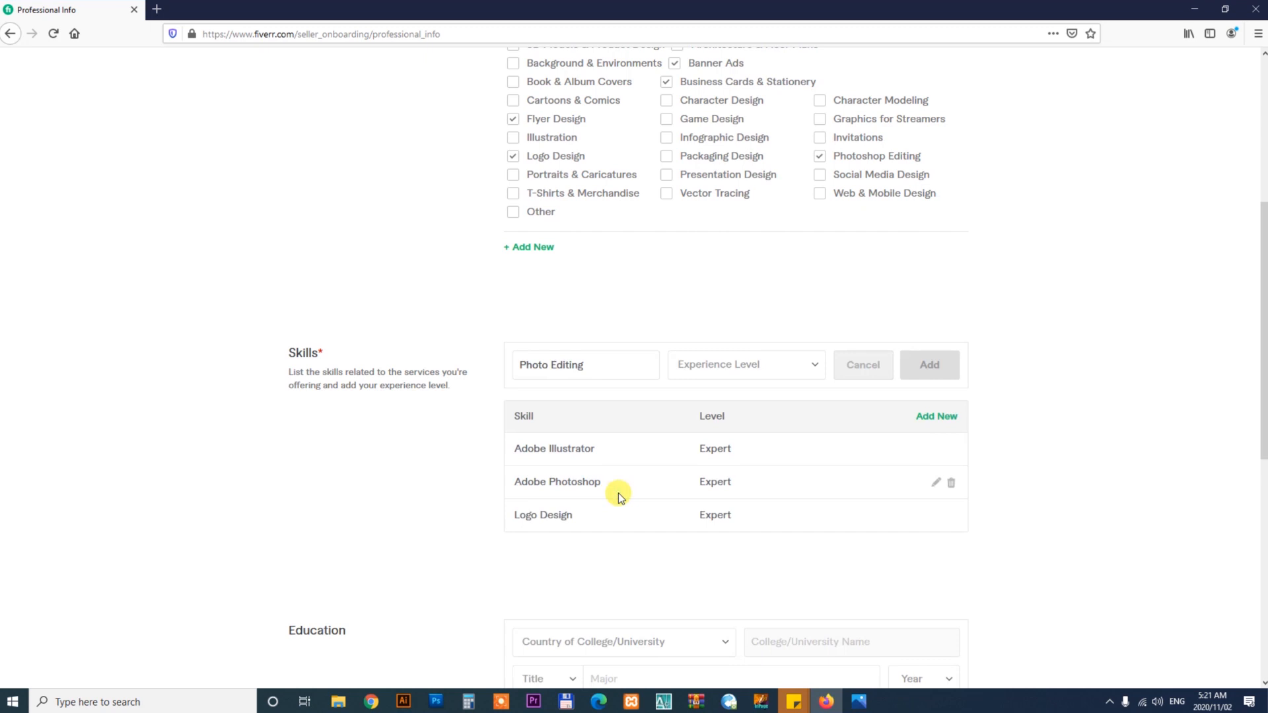
{"action": "left_click", "coordinate": [798, 364]}
{"action": "left_click", "coordinate": [791, 424]}
{"action": "left_click", "coordinate": [929, 364]}
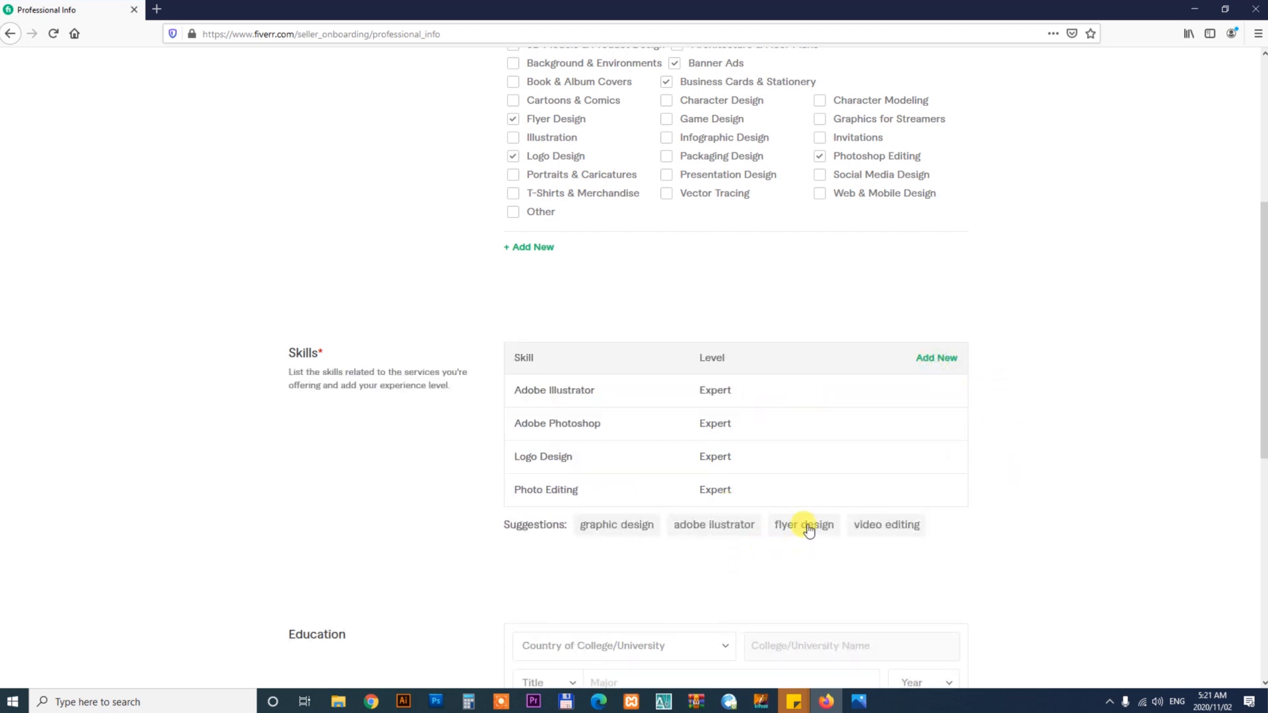
Add the suggested skills Flyer Design and Graphic Design to the skills list, both at Expert level
{"action": "left_click", "coordinate": [804, 525]}
{"action": "left_click", "coordinate": [763, 362]}
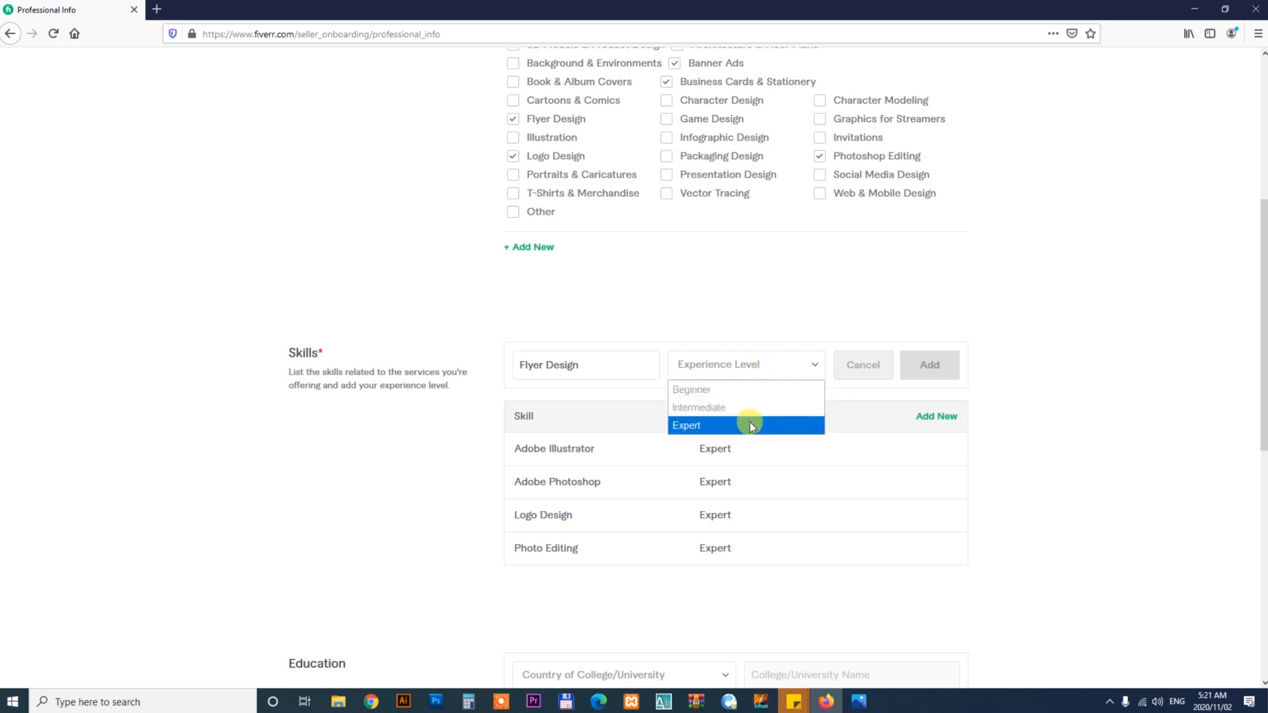
{"action": "left_click", "coordinate": [751, 425]}
{"action": "left_click", "coordinate": [928, 364]}
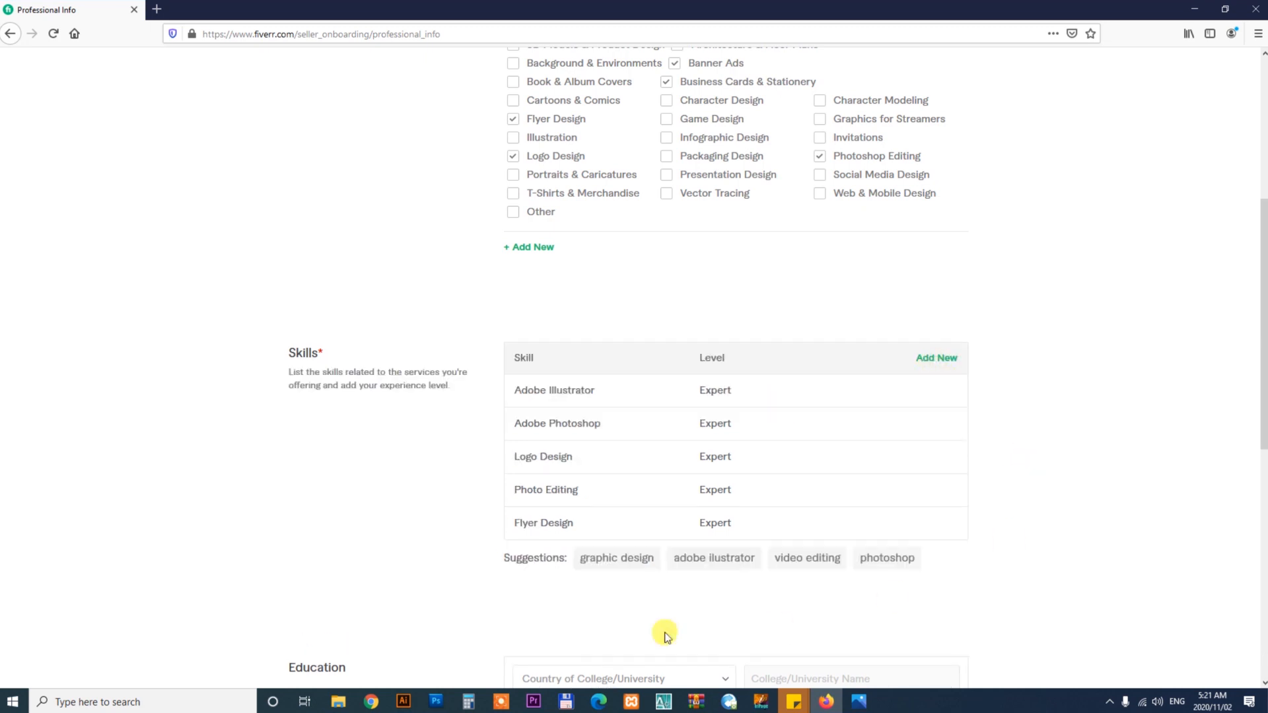
{"action": "left_click", "coordinate": [601, 571]}
{"action": "left_click", "coordinate": [766, 363]}
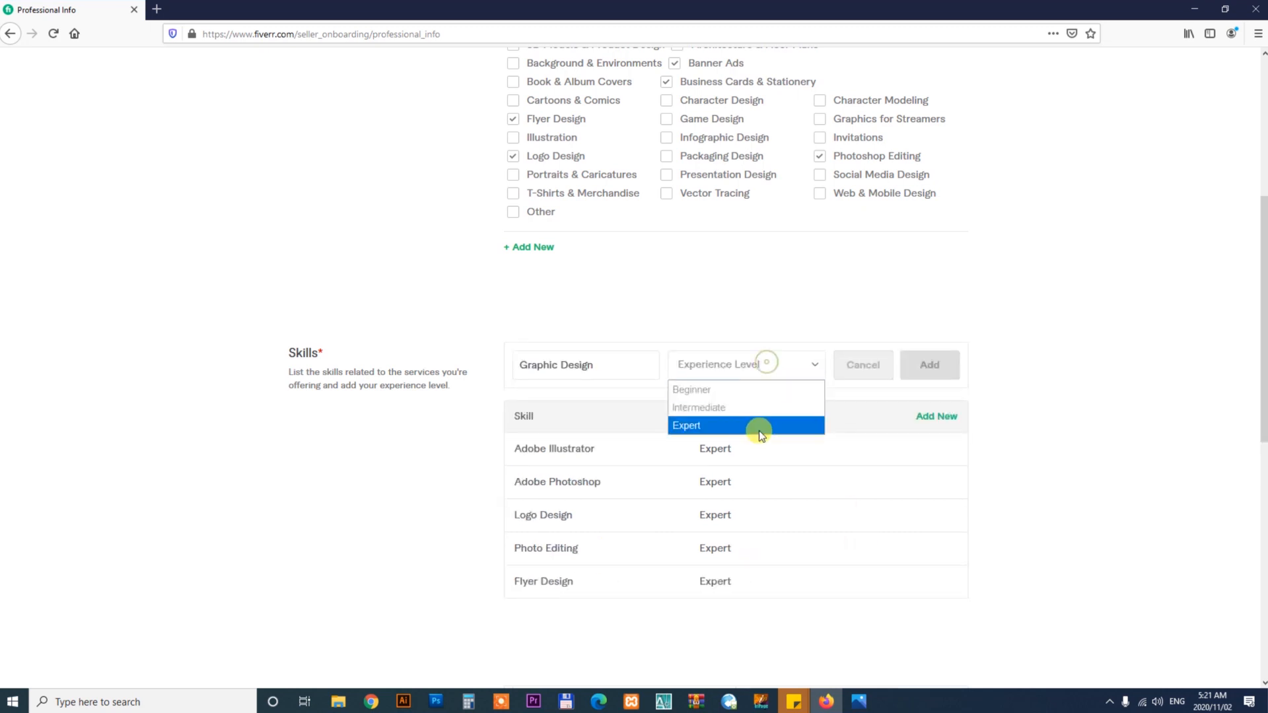
{"action": "left_click", "coordinate": [759, 427]}
{"action": "left_click", "coordinate": [929, 363]}
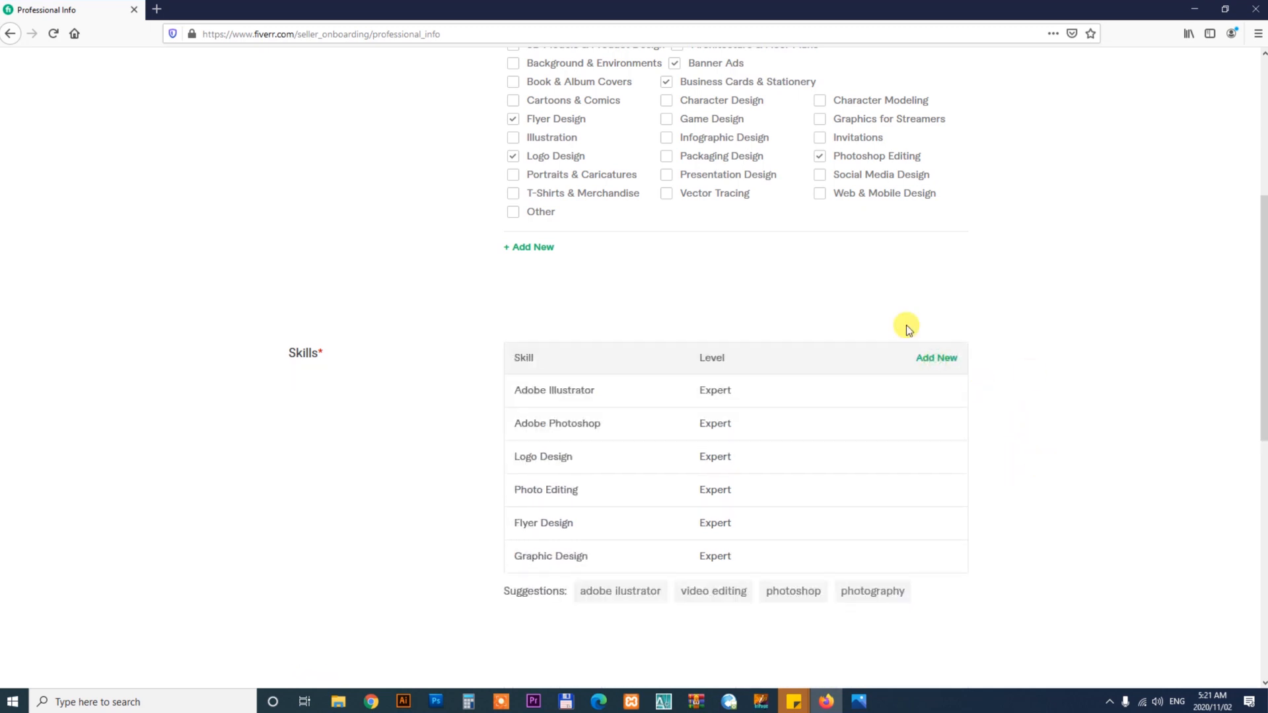
Set the country of the college or university in the Education section to Pakistan
{"action": "scroll", "coordinate": [974, 500], "scroll_direction": "down", "scroll_amount": 4}
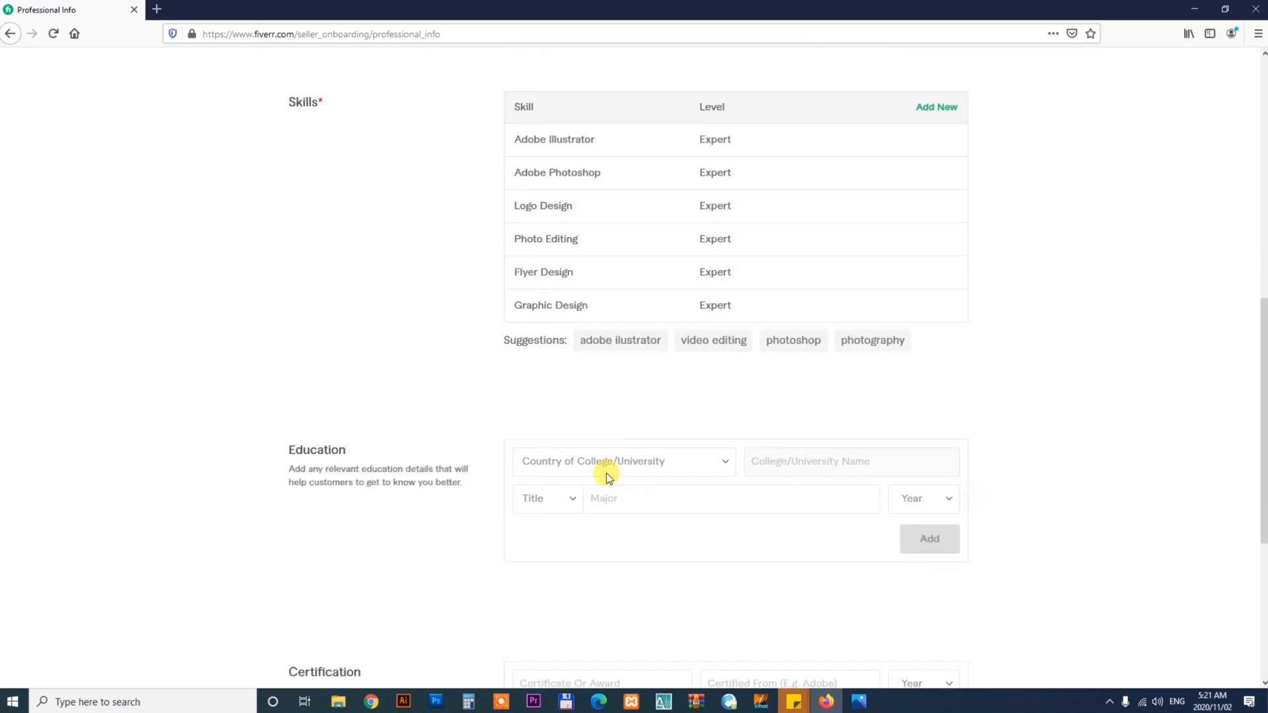
{"action": "scroll", "coordinate": [1033, 350], "scroll_direction": "up", "scroll_amount": 3}
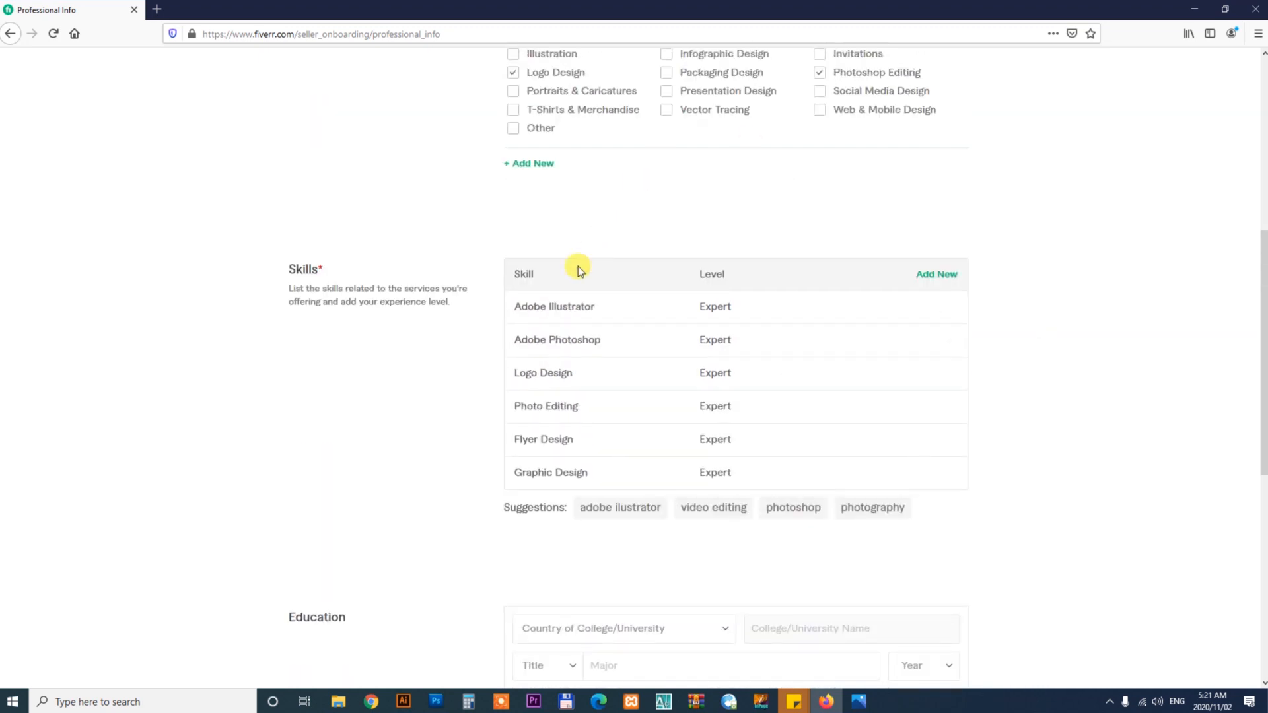
{"action": "scroll", "coordinate": [1056, 433], "scroll_direction": "down", "scroll_amount": 5}
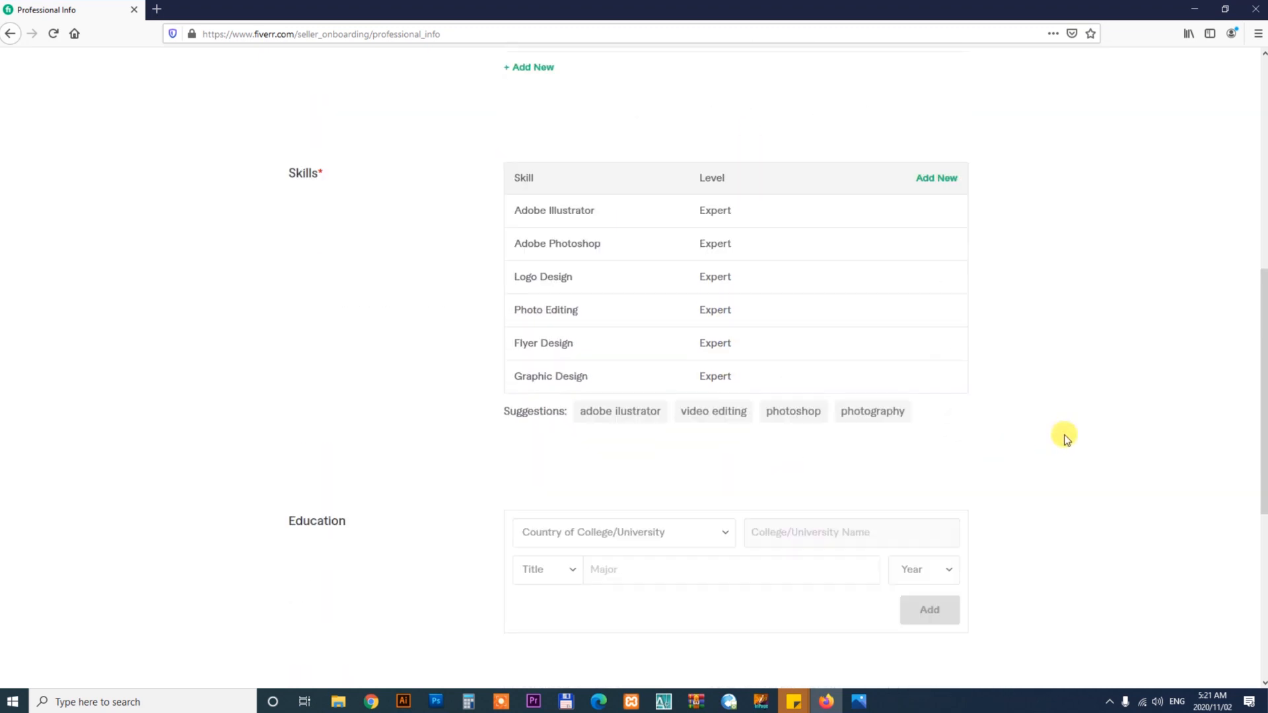
{"action": "left_click", "coordinate": [616, 293]}
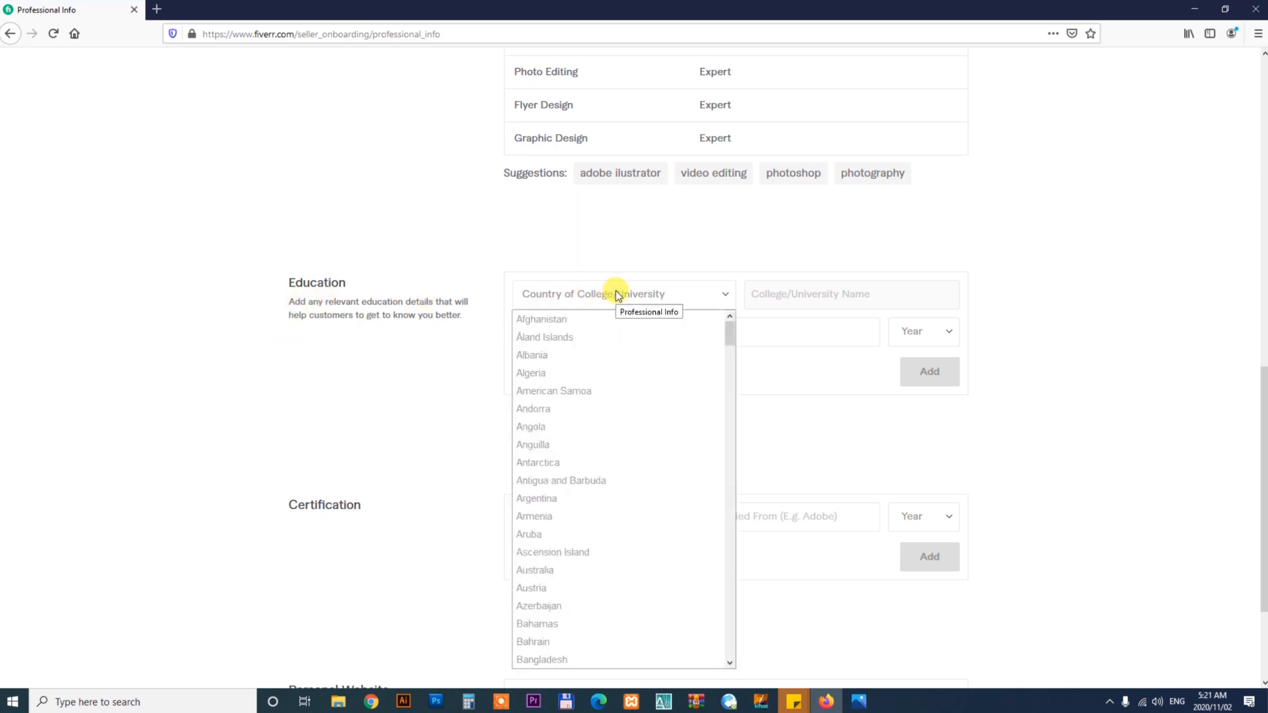
{"action": "key", "text": "p"}
{"action": "key", "text": "Return"}
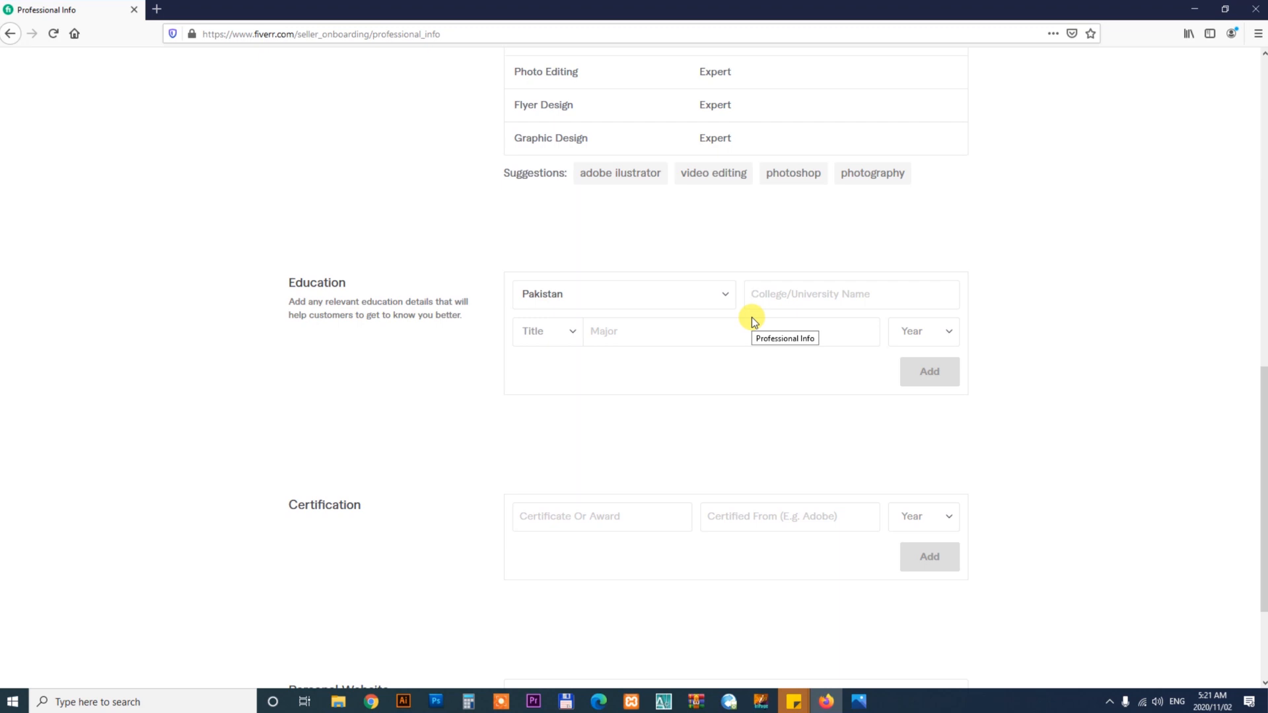
Enter Govt Degree College Bhalwal as the college name in the Education section
{"action": "type", "text": "Govt De"}
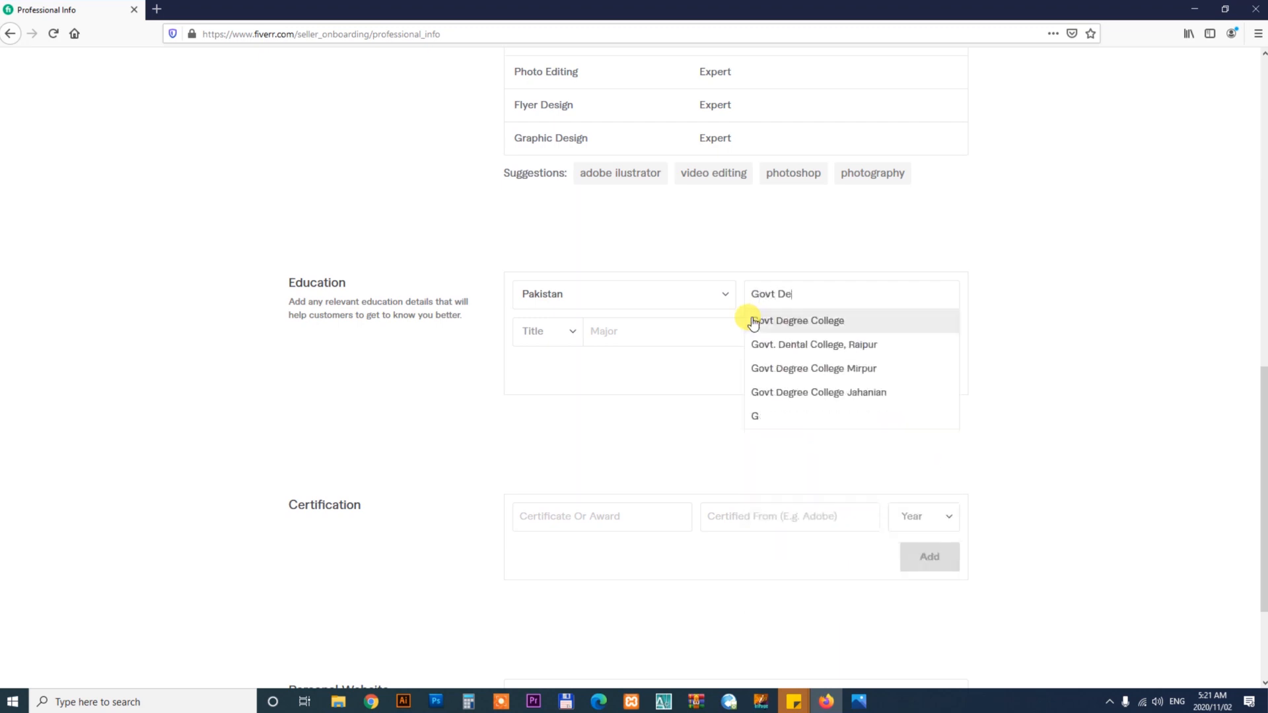
{"action": "type", "text": "gree"}
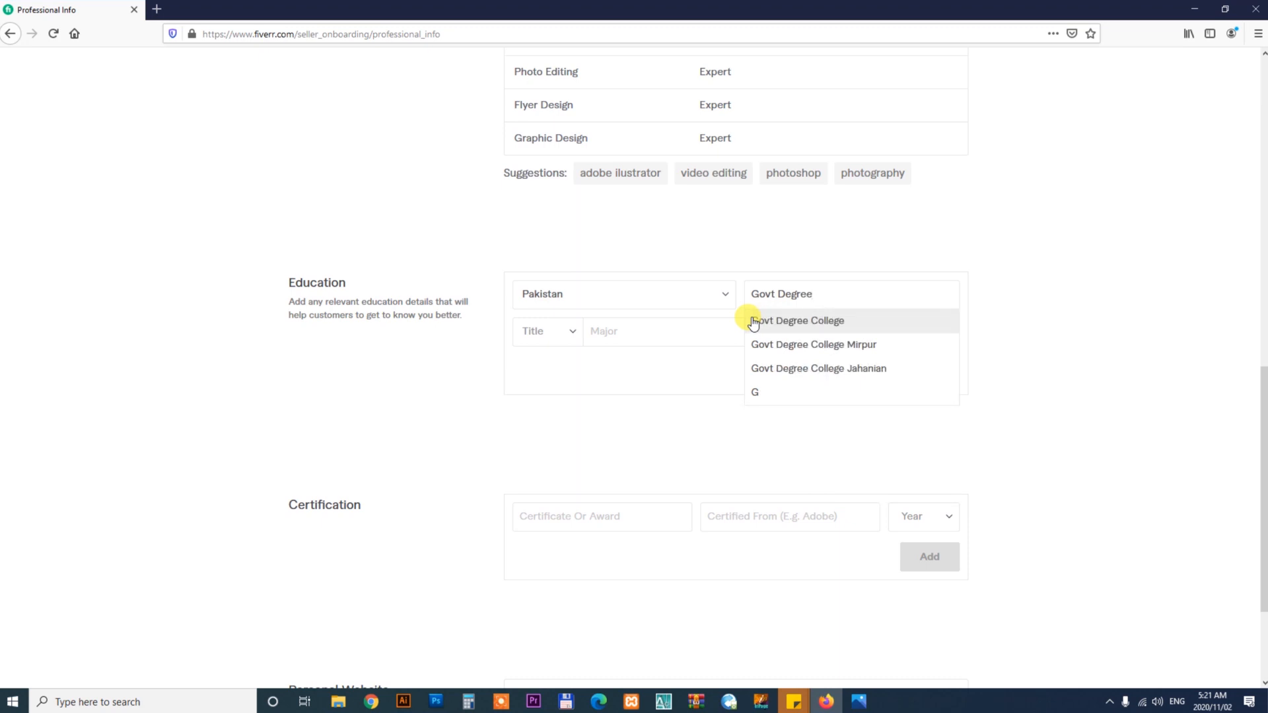
{"action": "type", "text": "college"}
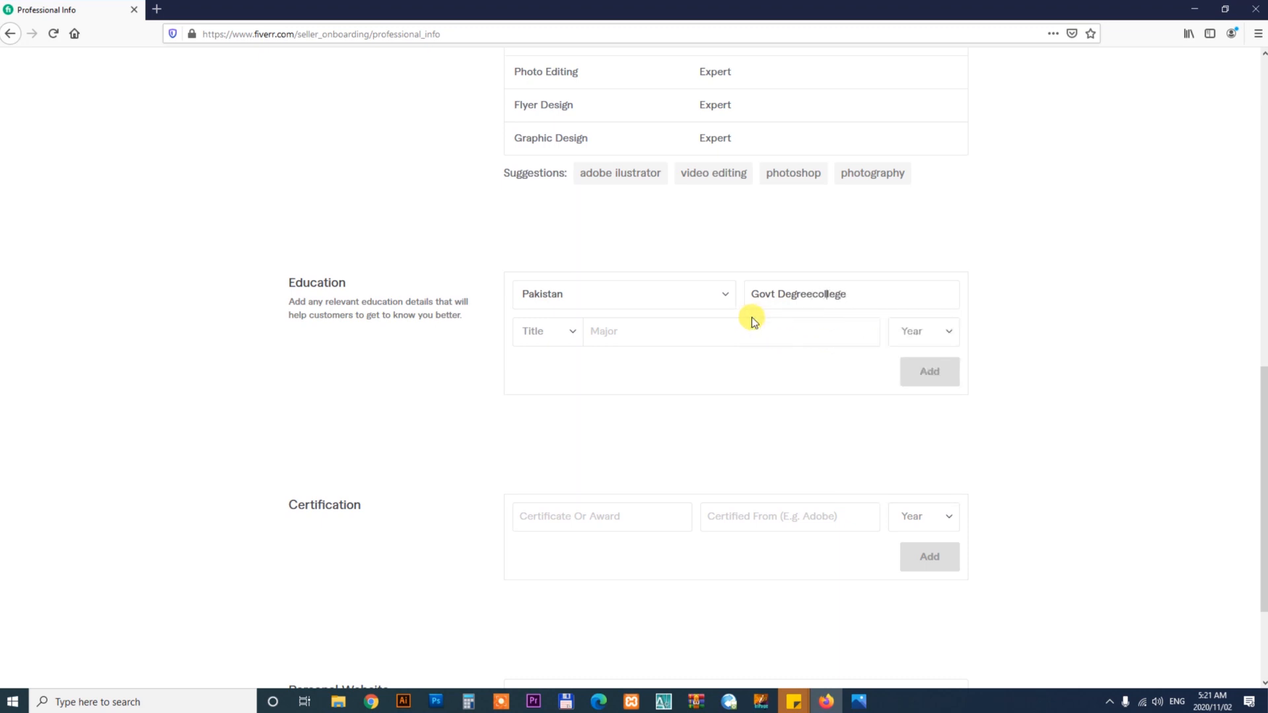
{"action": "key", "text": "Right"}
{"action": "key", "text": "BackSpace"}
{"action": "key", "text": "BackSpace"}
{"action": "key", "text": "BackSpace"}
{"action": "type", "text": "ollege"}
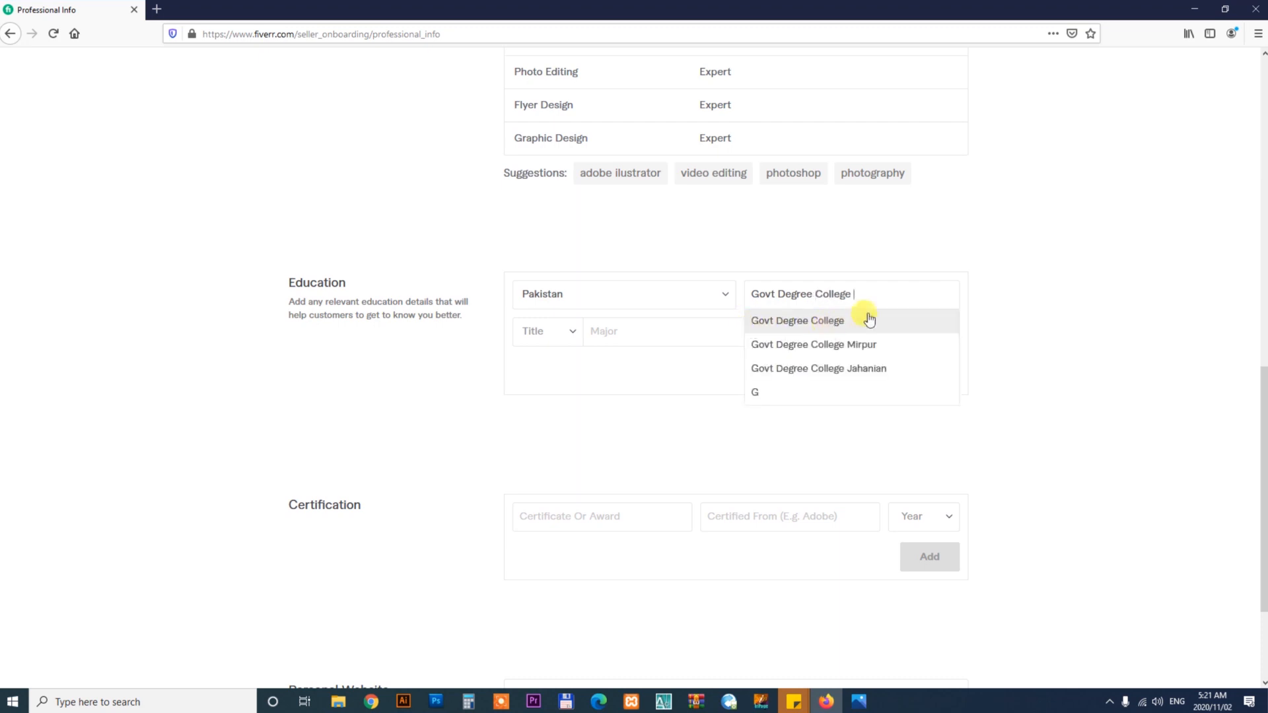
{"action": "type", "text": " Bhalwal"}
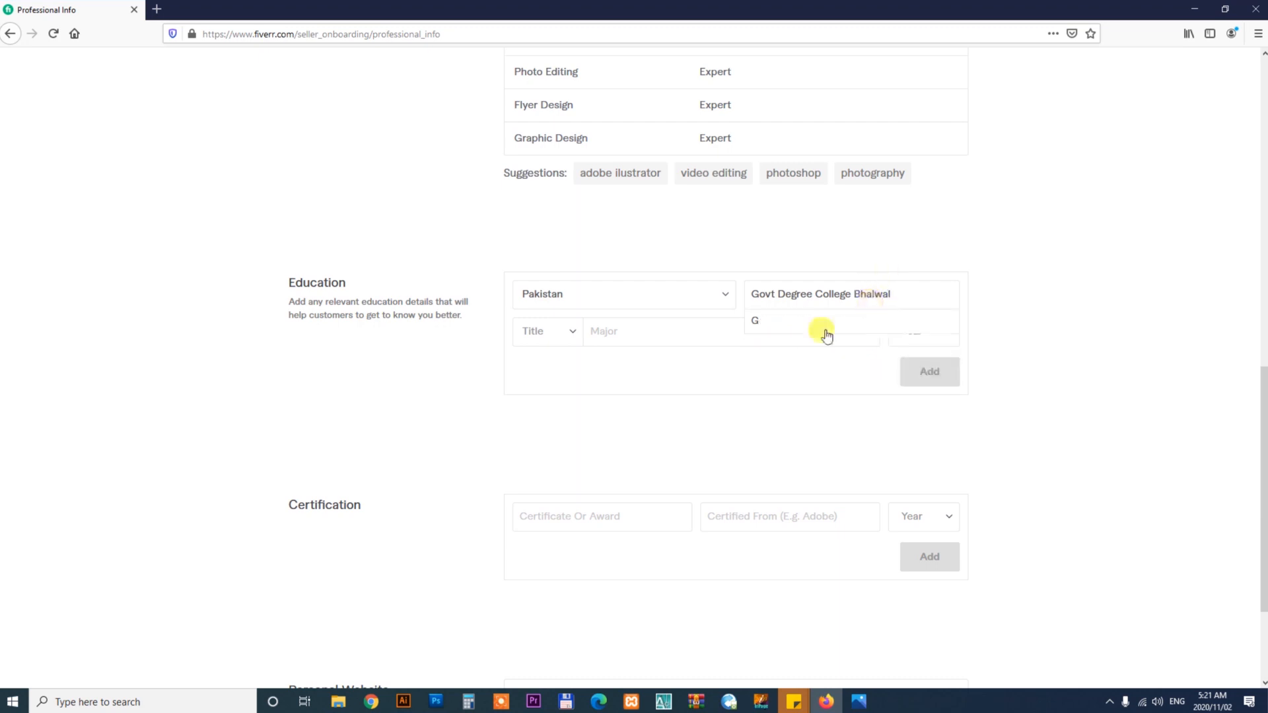
{"action": "left_click", "coordinate": [635, 331]}
Set the education title to B.A. and choose Artist as the major
{"action": "left_click", "coordinate": [563, 333]}
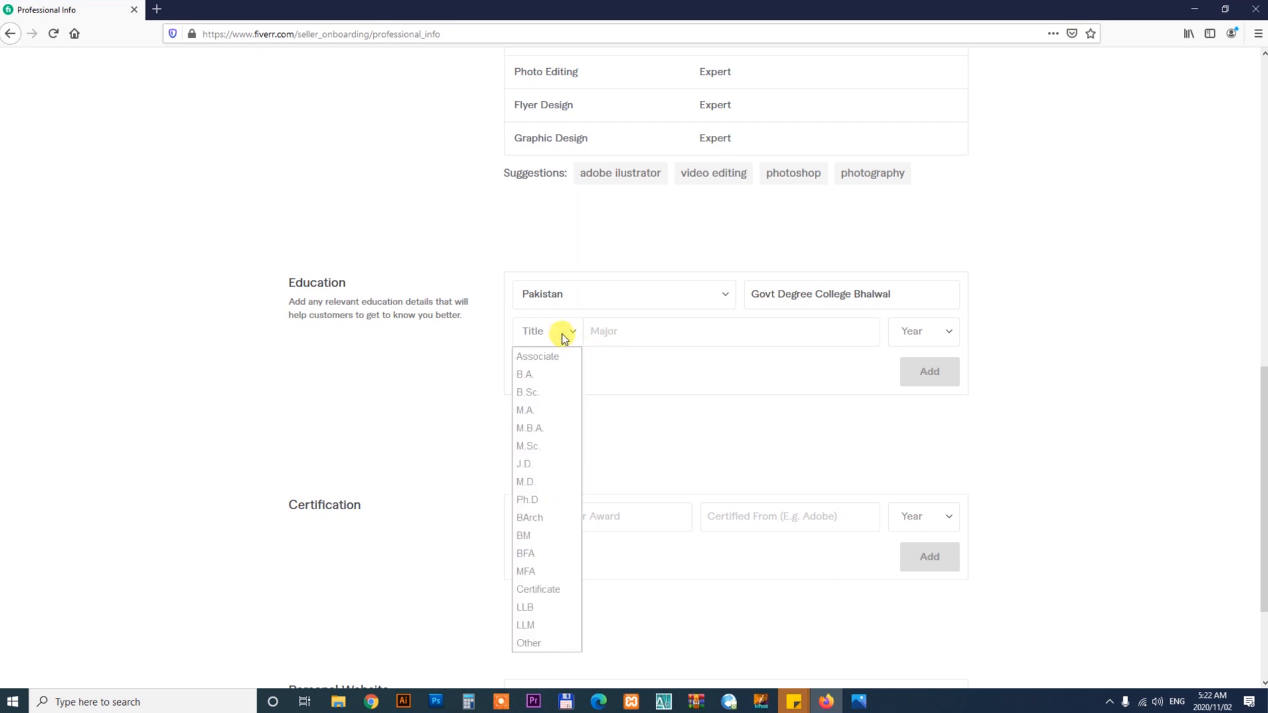
{"action": "left_click", "coordinate": [539, 375]}
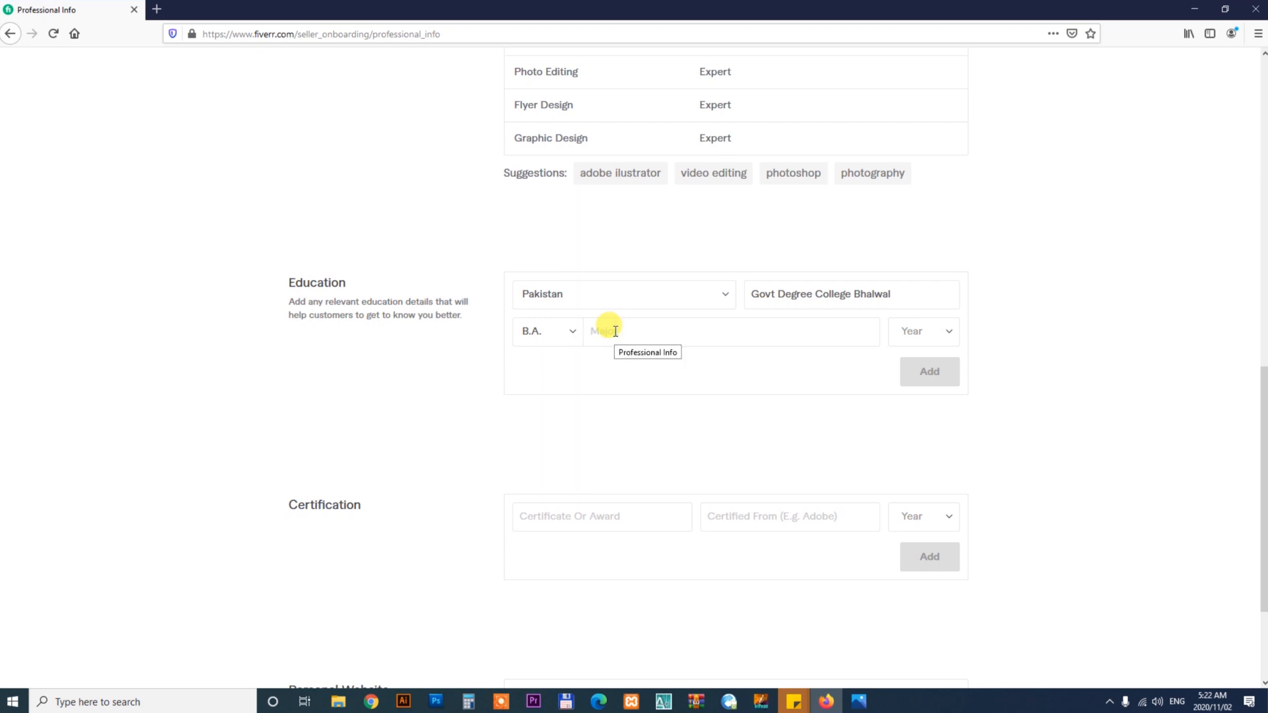
{"action": "left_click", "coordinate": [615, 331]}
{"action": "type", "text": "Art"}
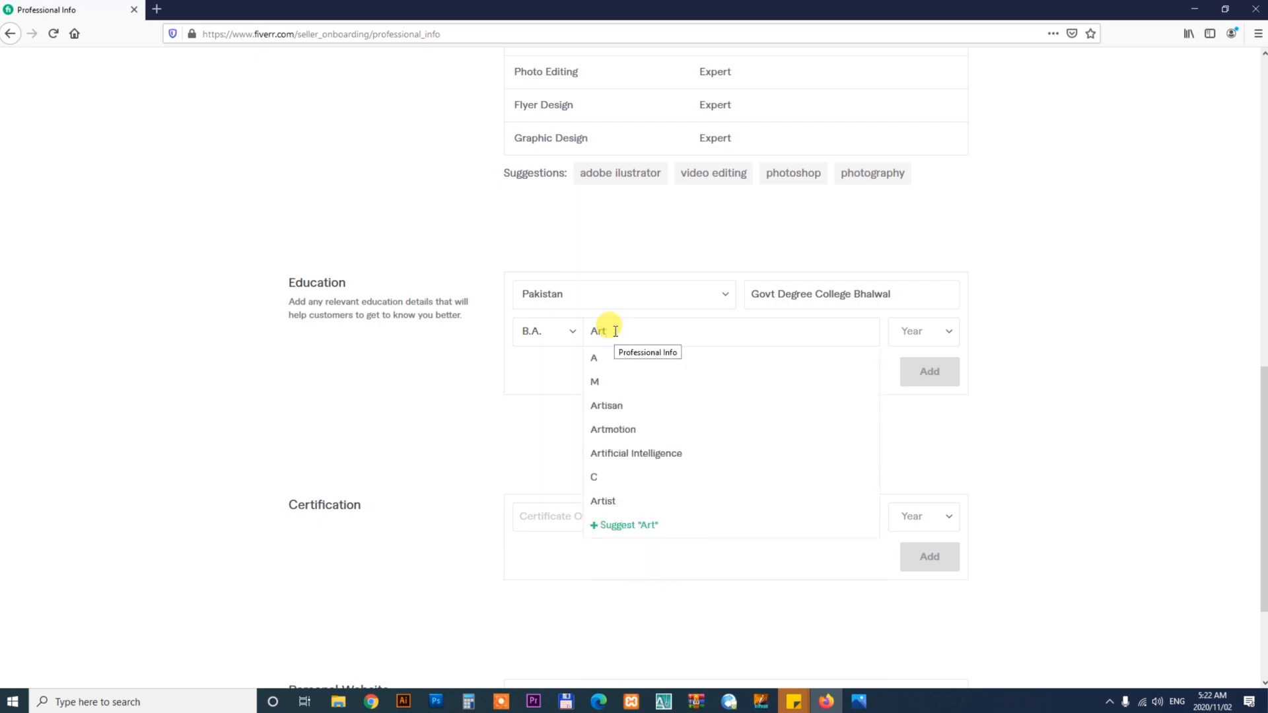
{"action": "left_click", "coordinate": [623, 501]}
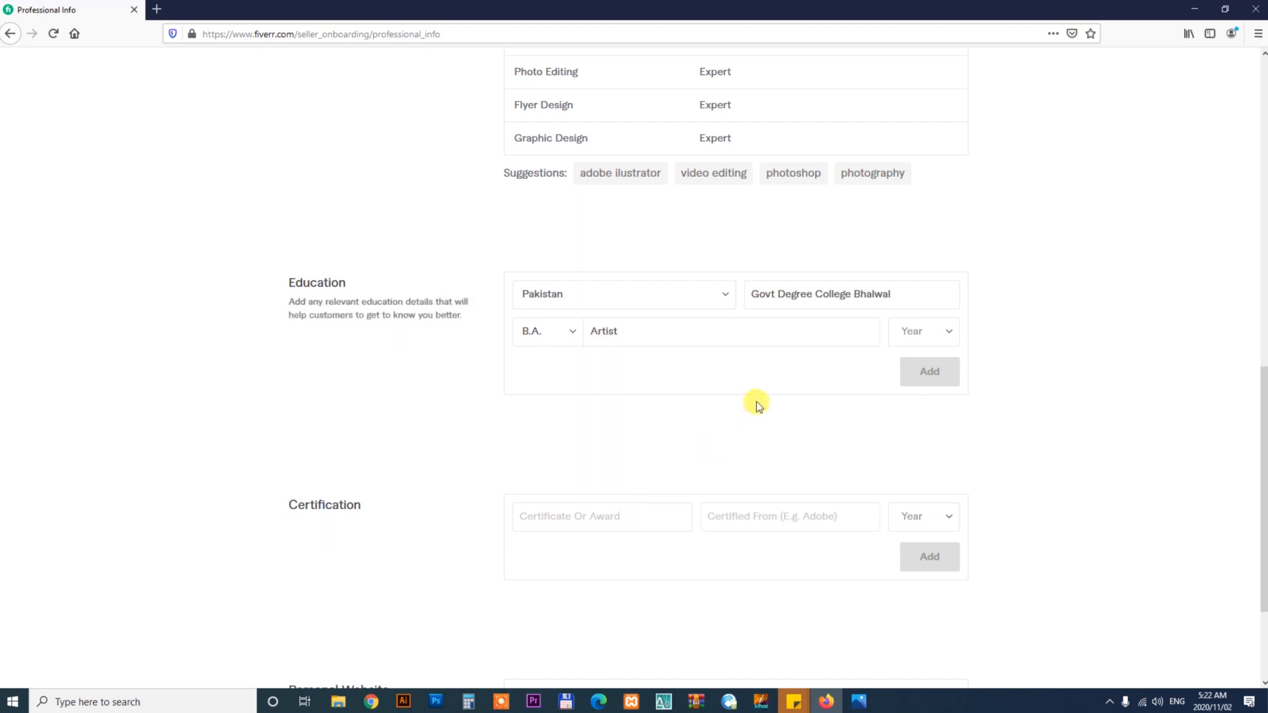
Set the graduation year to 2012 and add the education entry to the profile
{"action": "left_click", "coordinate": [928, 330]}
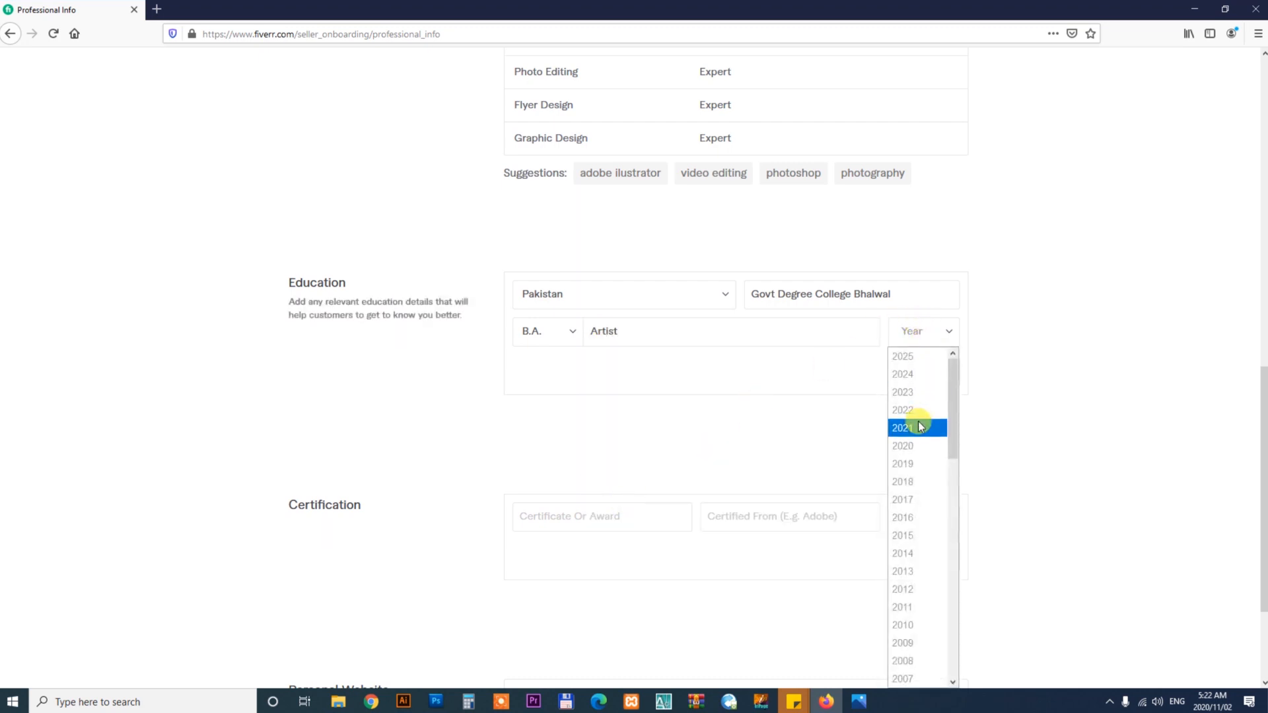
{"action": "key", "text": "Down"}
{"action": "key", "text": "Down"}
{"action": "key", "text": "Down"}
{"action": "key", "text": "Down"}
{"action": "key", "text": "Down"}
{"action": "key", "text": "Down"}
{"action": "key", "text": "Down"}
{"action": "key", "text": "Down"}
{"action": "key", "text": "Down"}
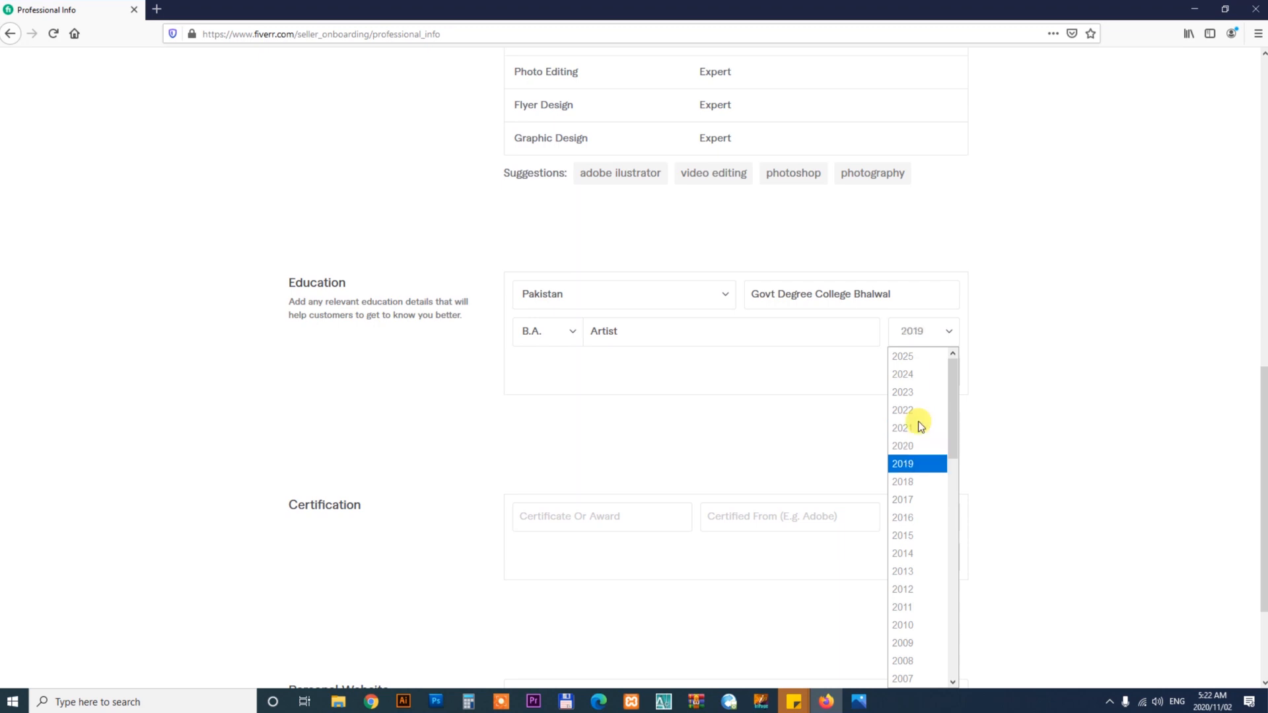
{"action": "left_click", "coordinate": [912, 589]}
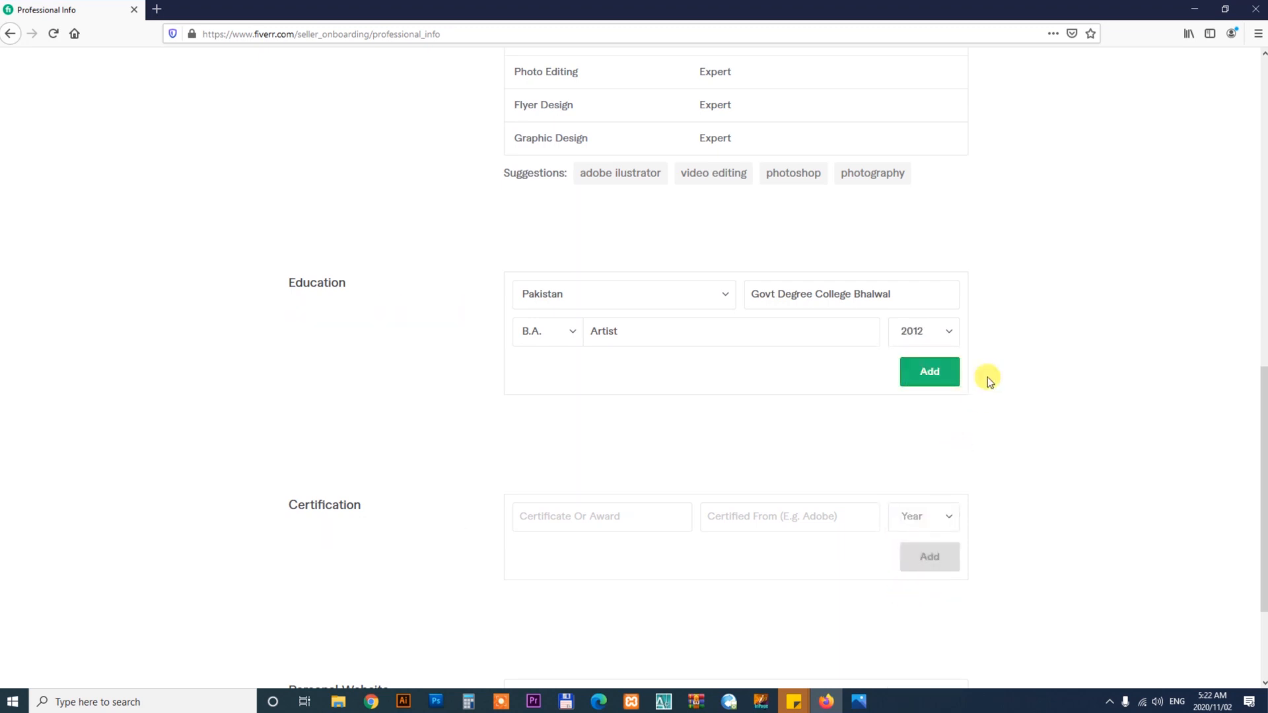
{"action": "left_click", "coordinate": [929, 371]}
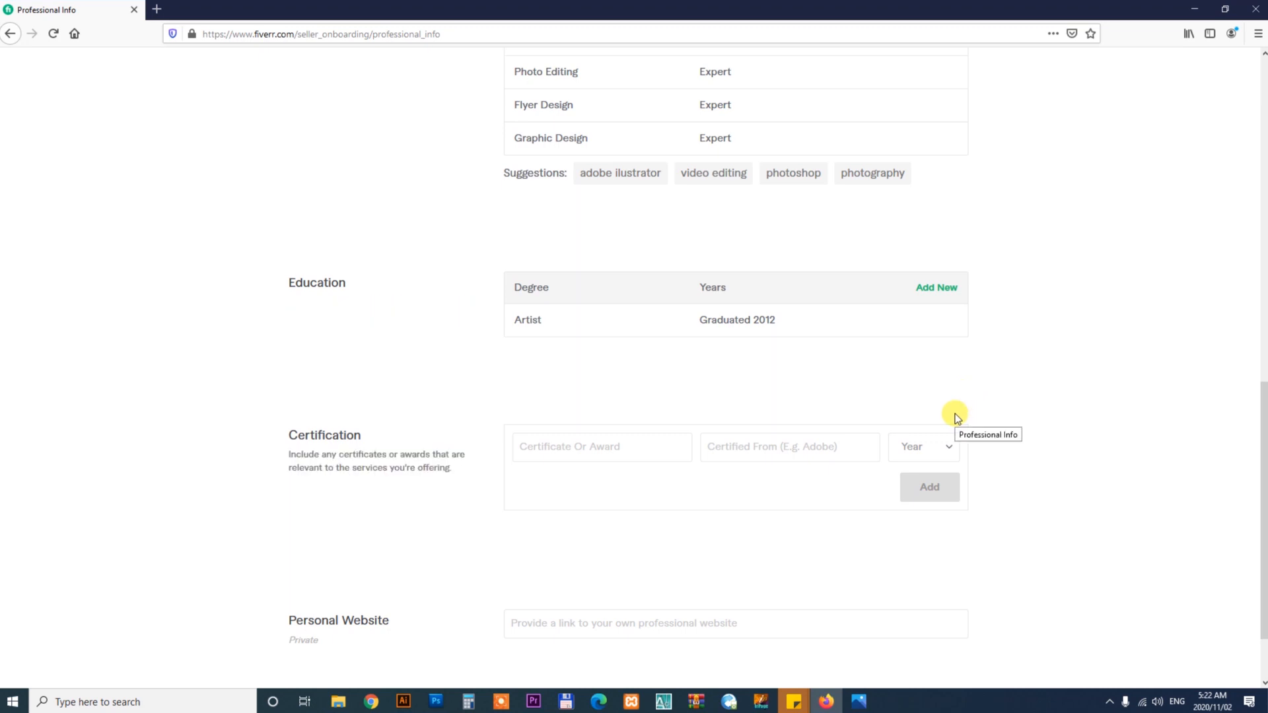
Enter Graphic Designing as the certificate or award name in the Certification section
{"action": "left_click", "coordinate": [614, 452]}
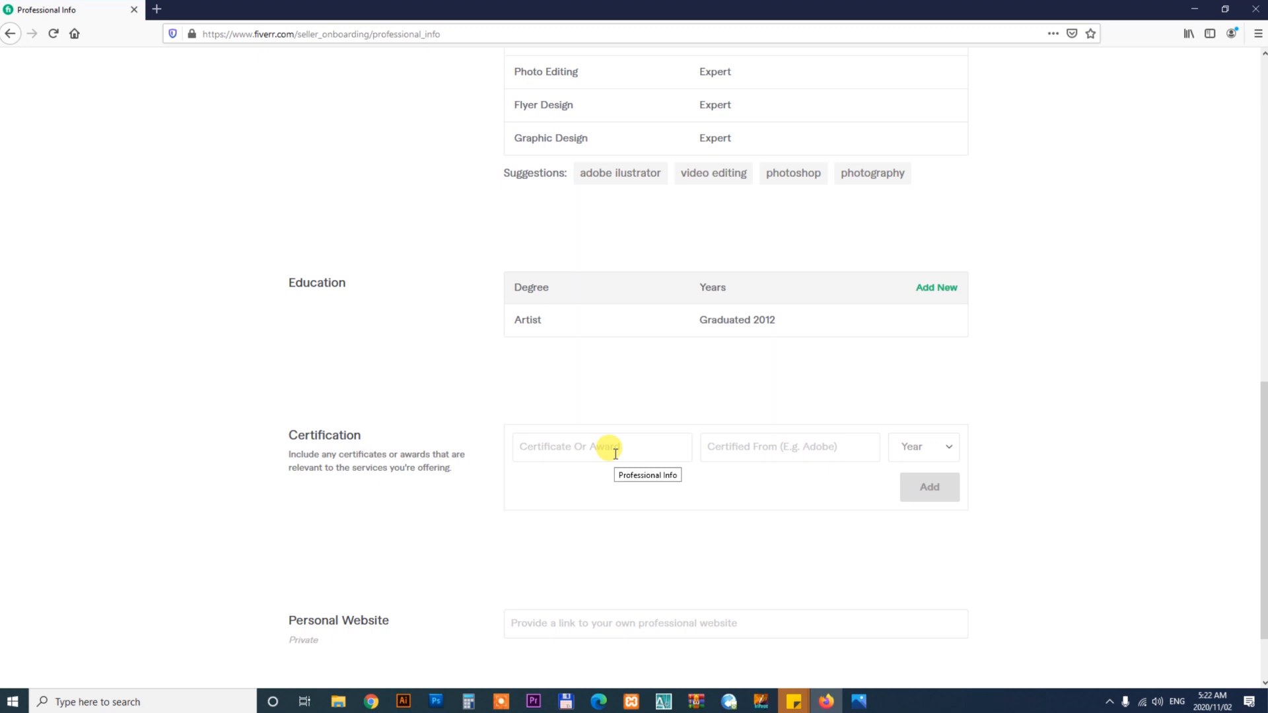
{"action": "type", "text": "Graphic Designing"}
Enter Sargodha Trainning Institute as the issuing organisation of the certificate
{"action": "key", "text": "Tab"}
{"action": "type", "text": "Sar"}
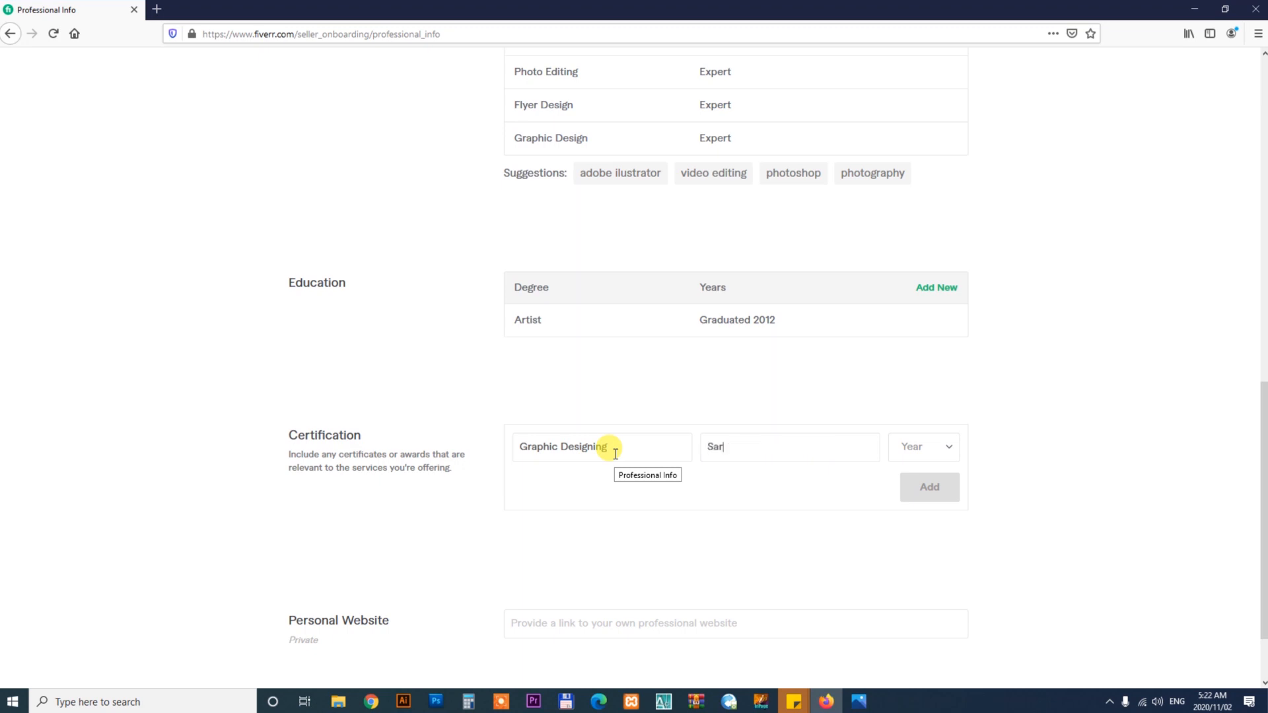
{"action": "type", "text": "godha Trainning"}
{"action": "key", "text": "BackSpace"}
{"action": "key", "text": "BackSpace"}
{"action": "key", "text": "BackSpace"}
{"action": "key", "text": "BackSpace"}
{"action": "key", "text": "BackSpace"}
{"action": "type", "text": "Trainning Institute"}
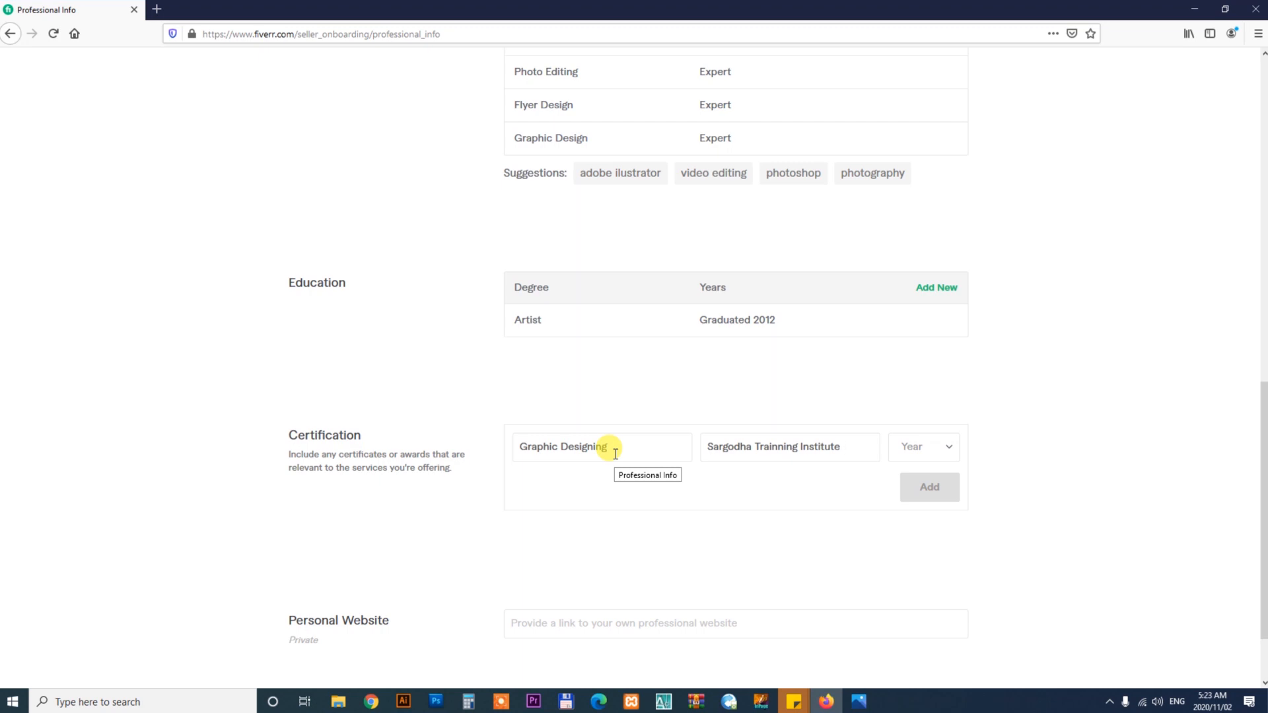
Set the certification year to 2014 and add the certificate to the profile
{"action": "left_click", "coordinate": [951, 449]}
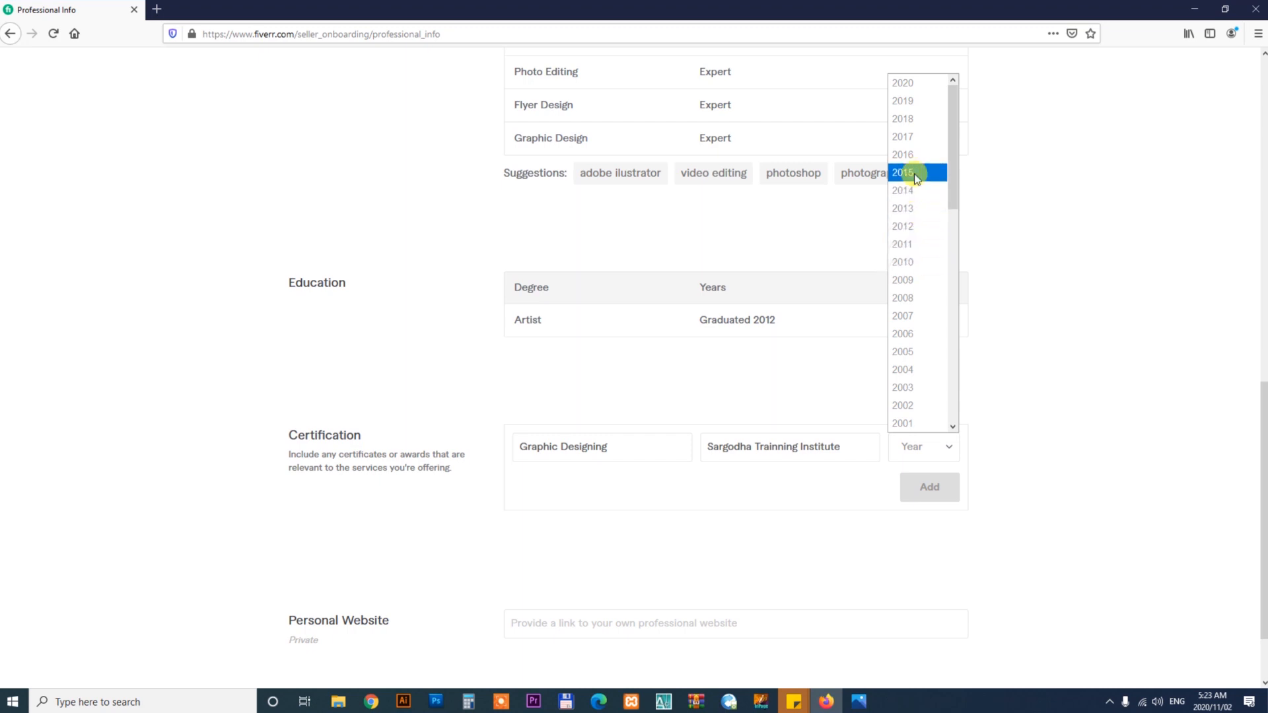
{"action": "left_click", "coordinate": [916, 191]}
{"action": "left_click", "coordinate": [941, 491]}
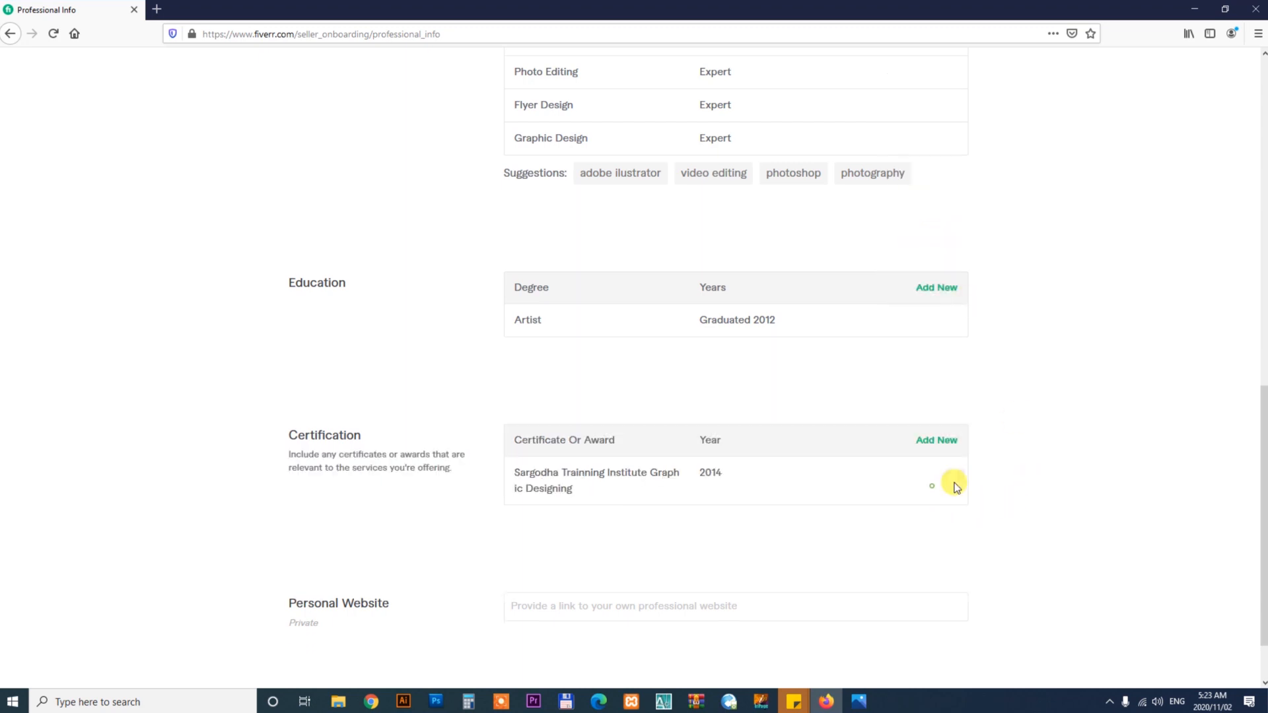
Open the Gmail inbox in a new browser tab and copy the account's e-mail address from the account details
{"action": "scroll", "coordinate": [1030, 502], "scroll_direction": "down", "scroll_amount": 1}
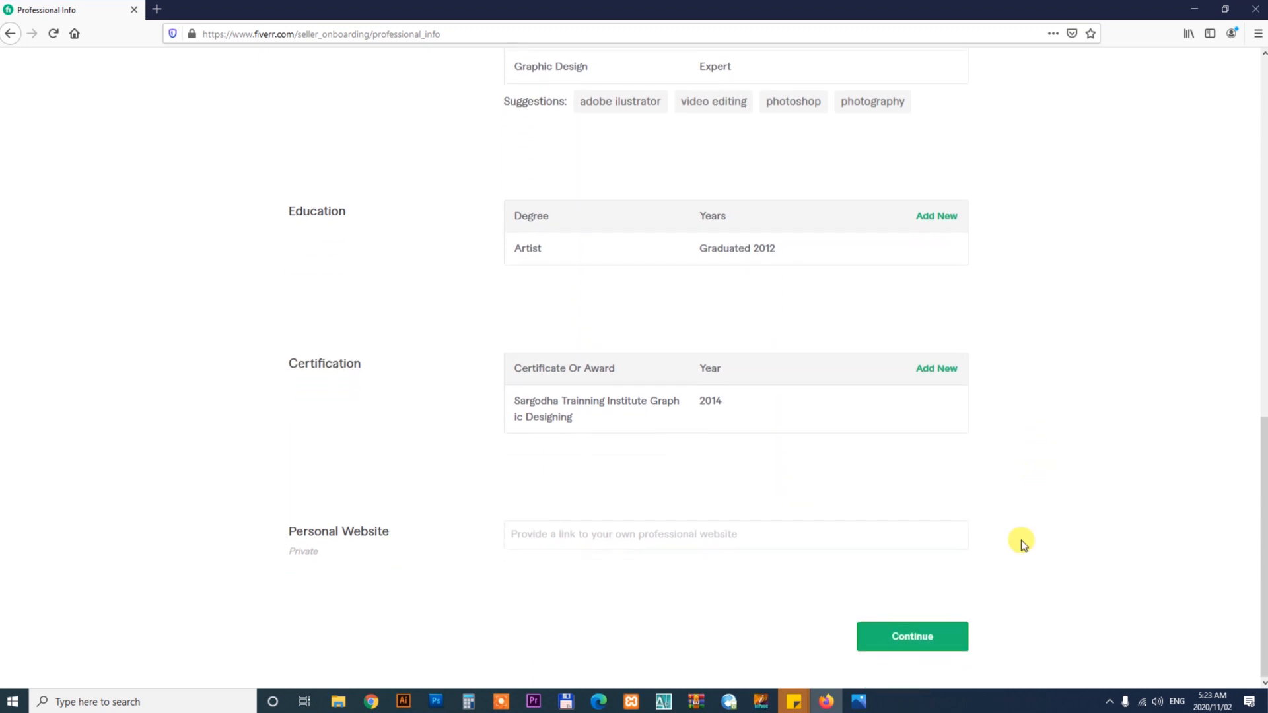
{"action": "left_click", "coordinate": [674, 534]}
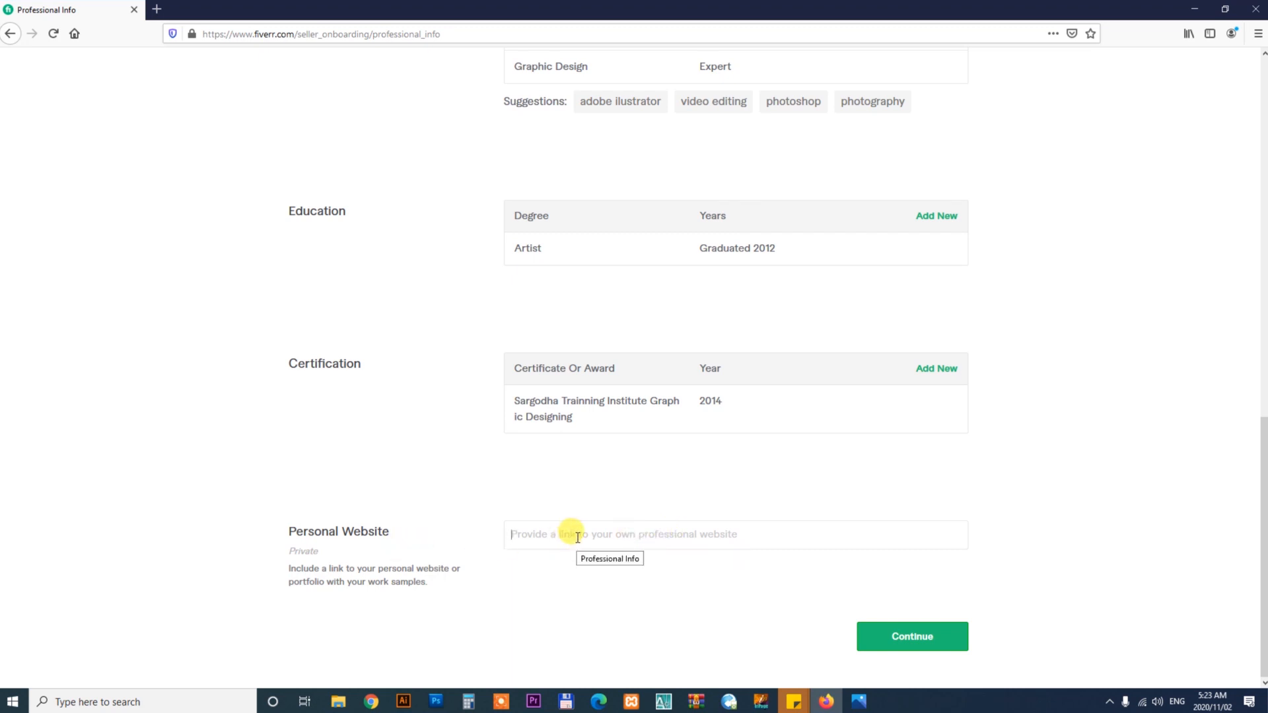
{"action": "left_click", "coordinate": [159, 9]}
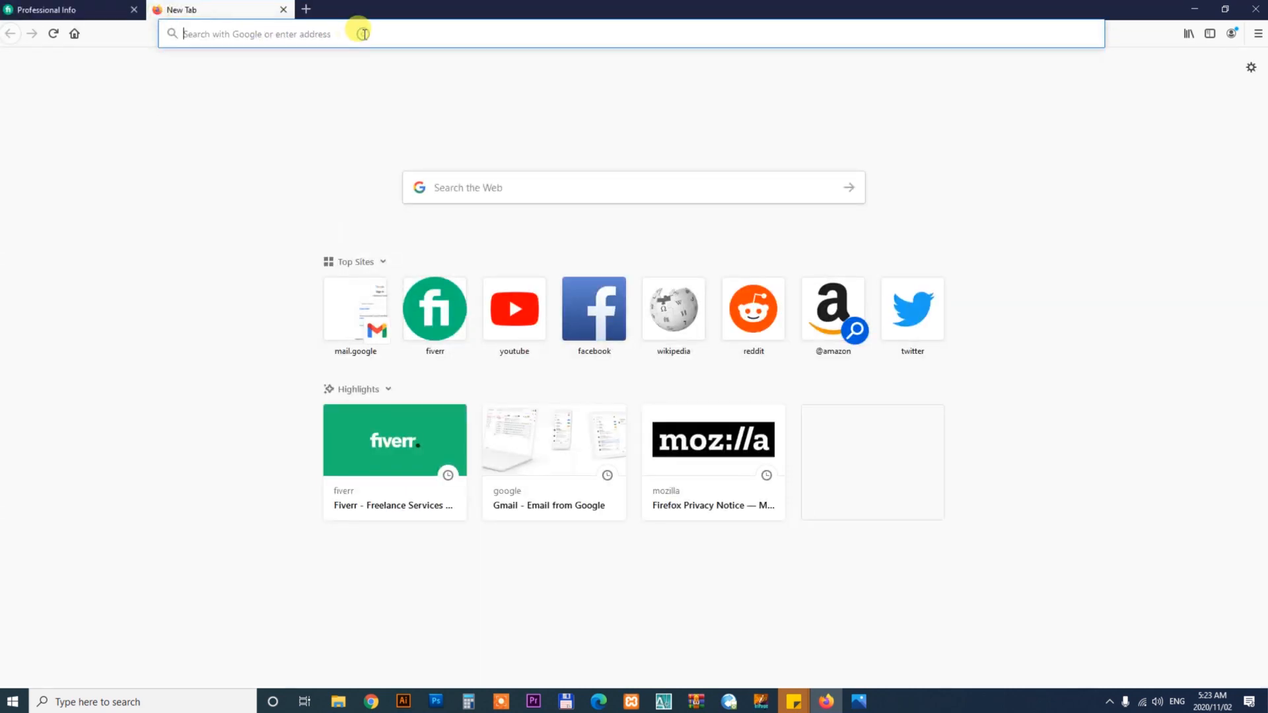
{"action": "left_click", "coordinate": [358, 301]}
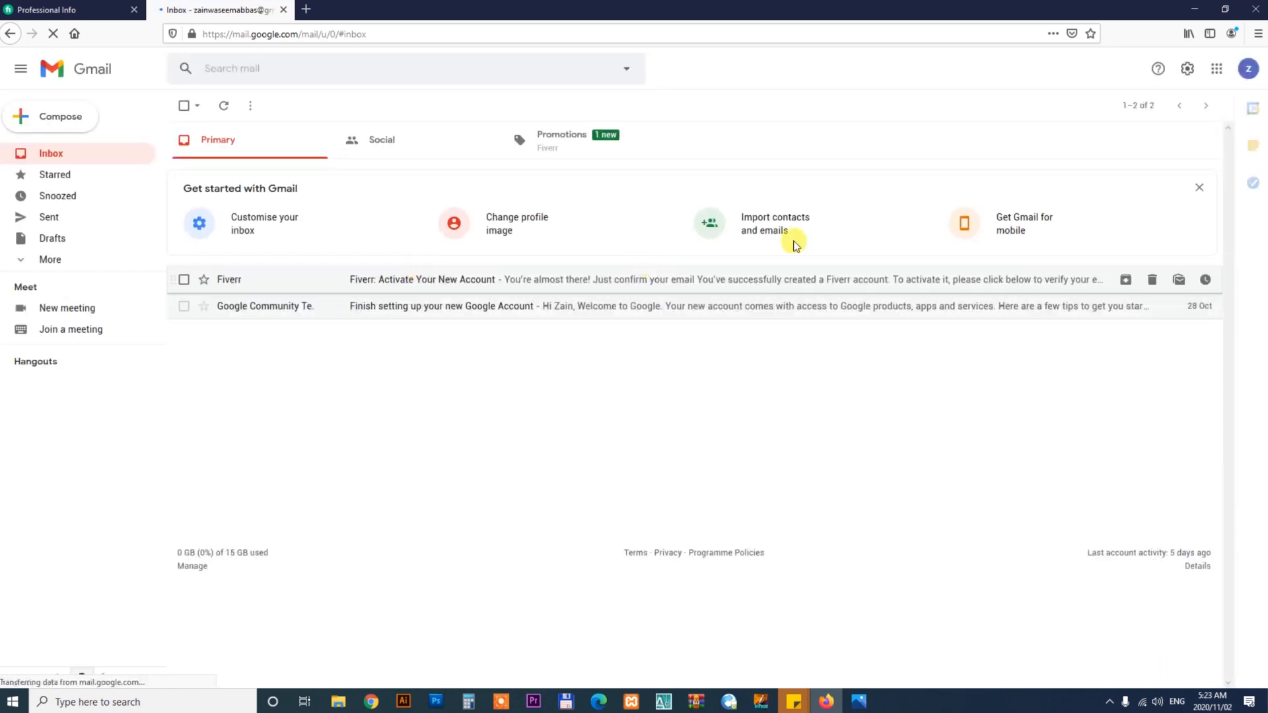
{"action": "left_click", "coordinate": [1250, 70]}
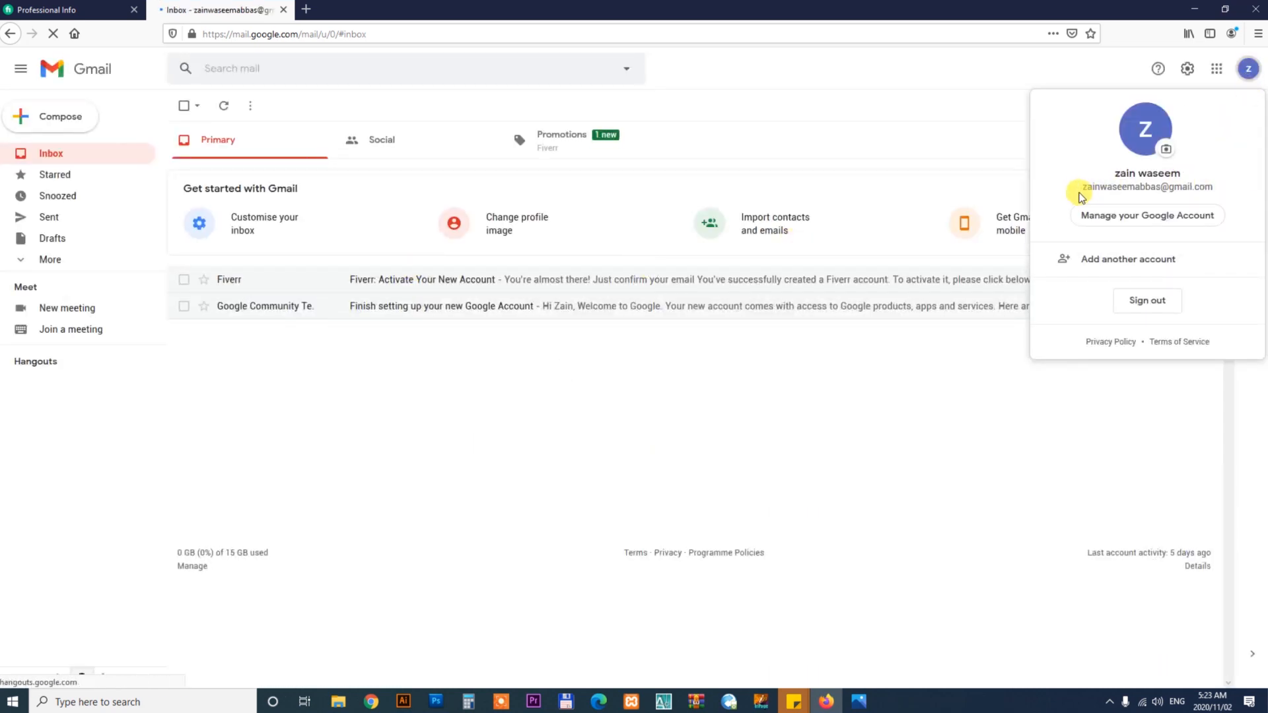
{"action": "left_click_drag", "start_coordinate": [1079, 196], "coordinate": [1208, 188]}
{"action": "key", "text": "ctrl+c"}
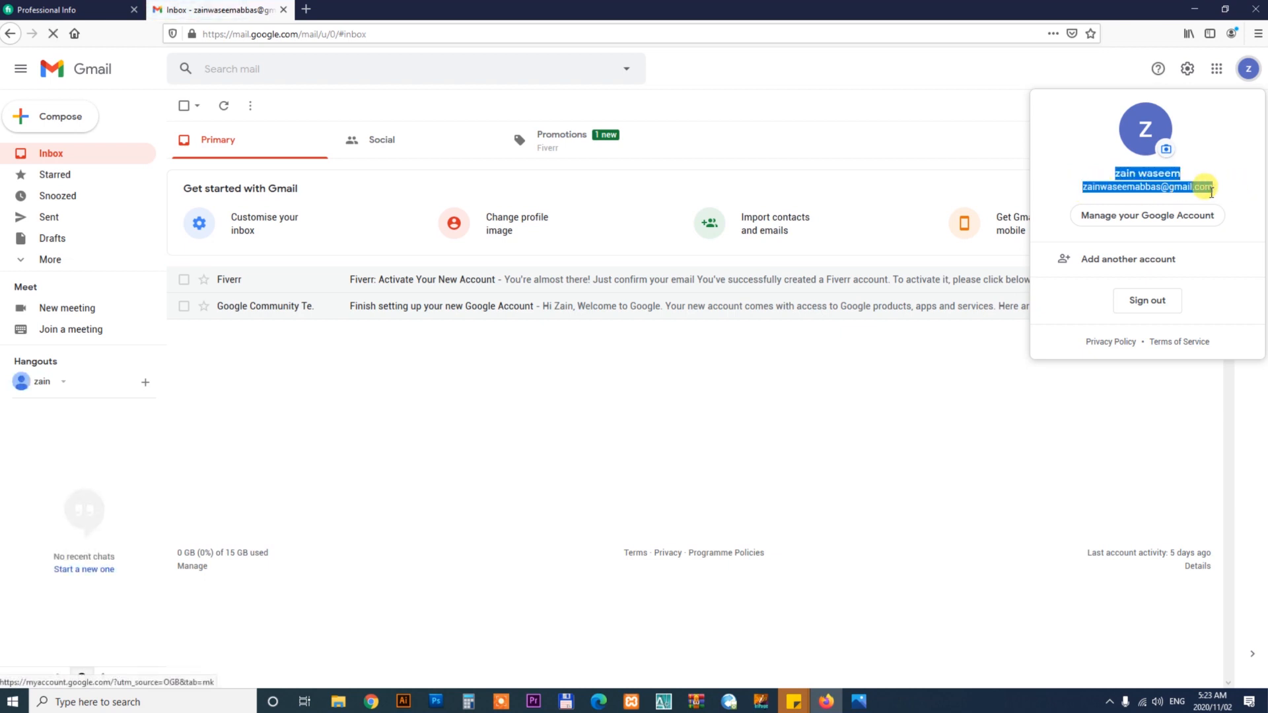
Return to the Fiverr form, paste only the e-mail address into the Personal Website field, and continue to Linked Accounts
{"action": "left_click", "coordinate": [87, 19]}
{"action": "left_click", "coordinate": [555, 538]}
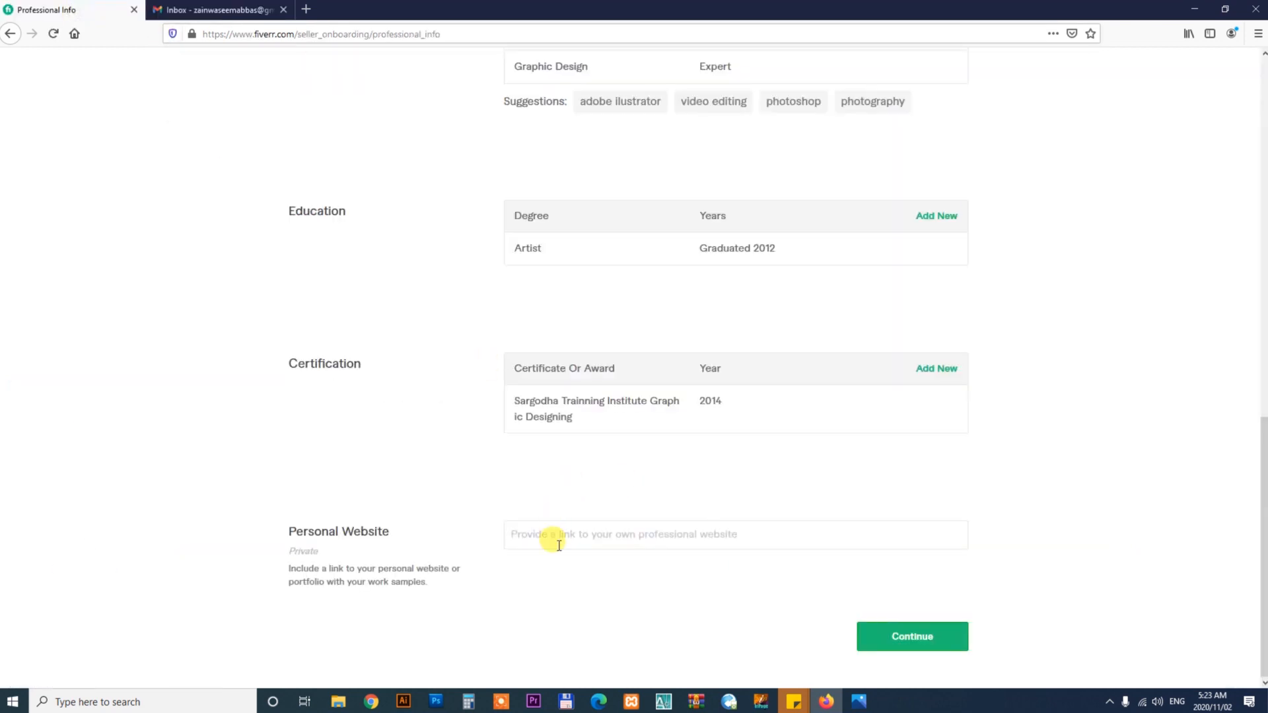
{"action": "key", "text": "ctrl+v"}
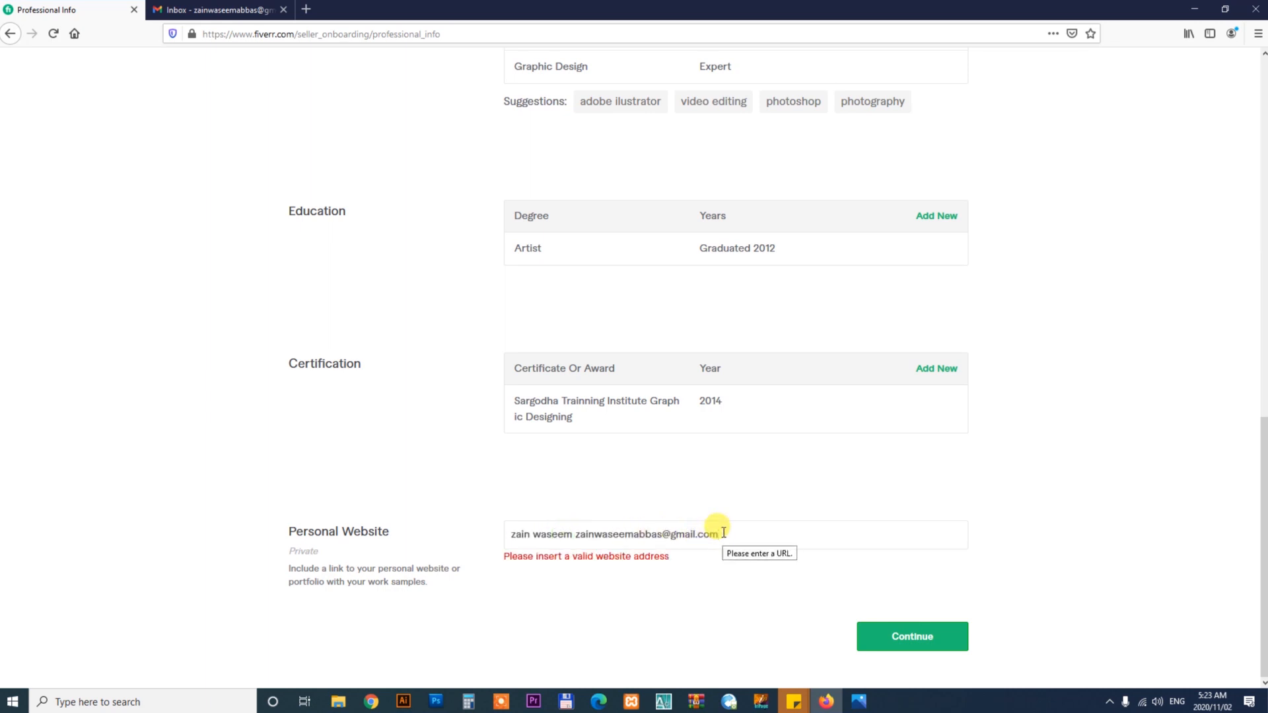
{"action": "key", "text": "shift+Right"}
{"action": "key", "text": "shift+Right"}
{"action": "key", "text": "shift+Right"}
{"action": "key", "text": "shift+Right"}
{"action": "key", "text": "shift+Right"}
{"action": "key", "text": "shift+Right"}
{"action": "key", "text": "shift+Right"}
{"action": "key", "text": "shift+Right"}
{"action": "key", "text": "shift+Right"}
{"action": "key", "text": "shift+Right"}
{"action": "key", "text": "BackSpace"}
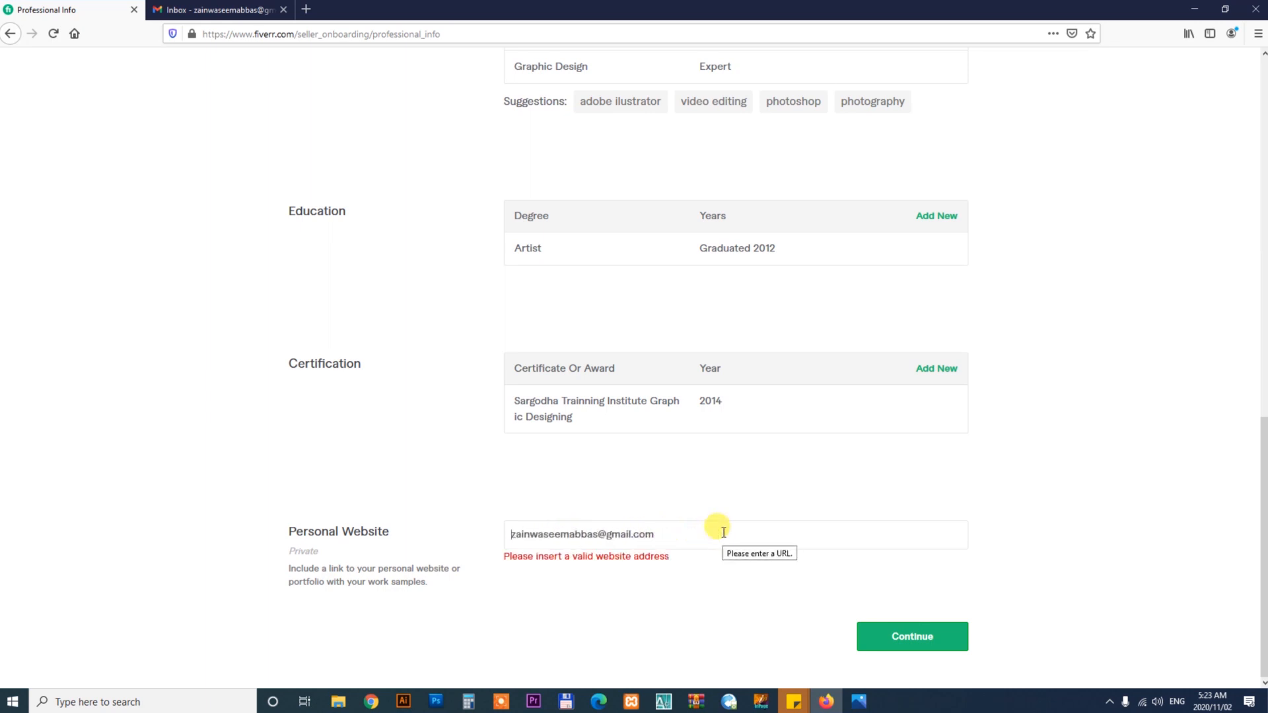
{"action": "left_click", "coordinate": [906, 636]}
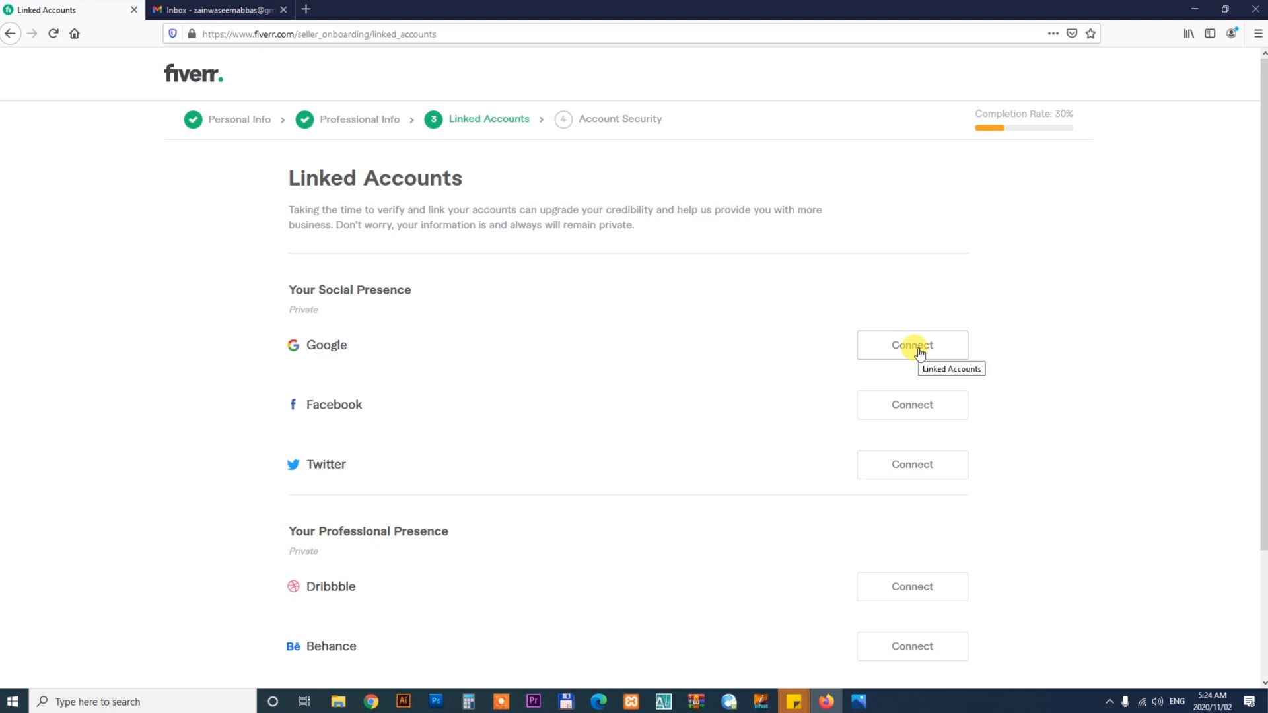
Connect the Google account by allowing Fiverr to access it, and continue to Account Security
{"action": "scroll", "coordinate": [1083, 435], "scroll_direction": "down", "scroll_amount": 2}
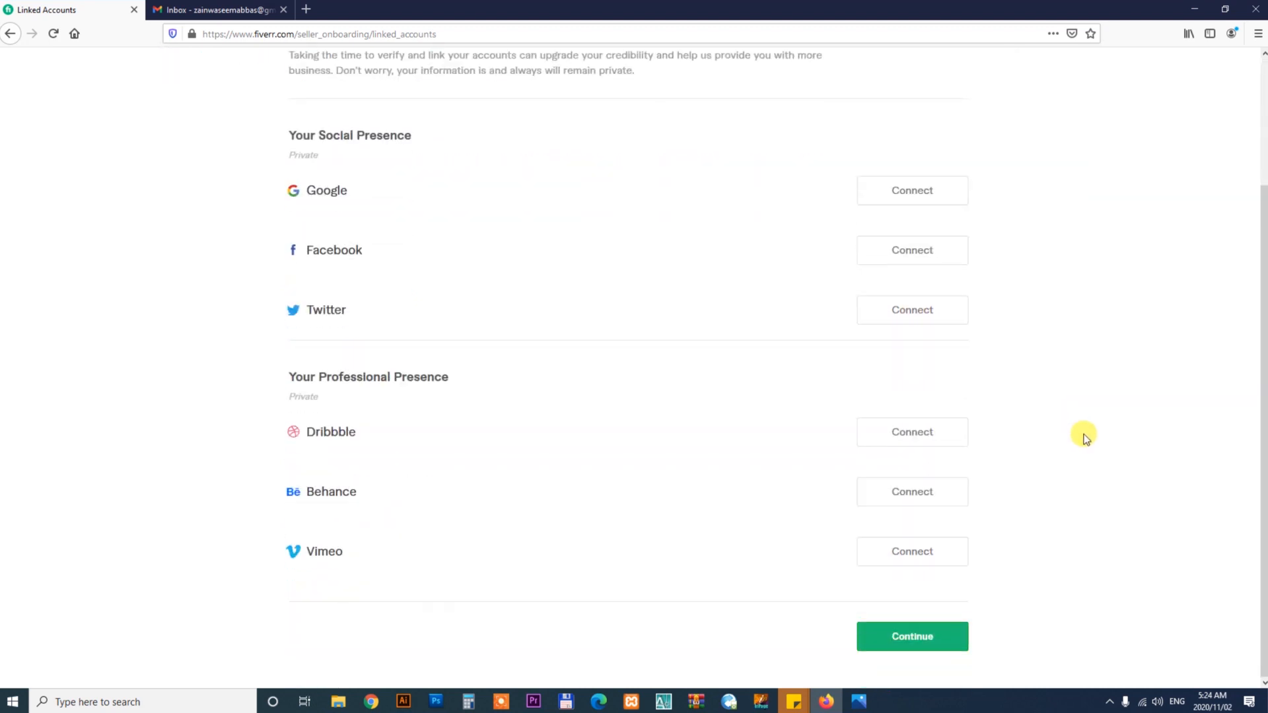
{"action": "scroll", "coordinate": [1083, 434], "scroll_direction": "up", "scroll_amount": 1}
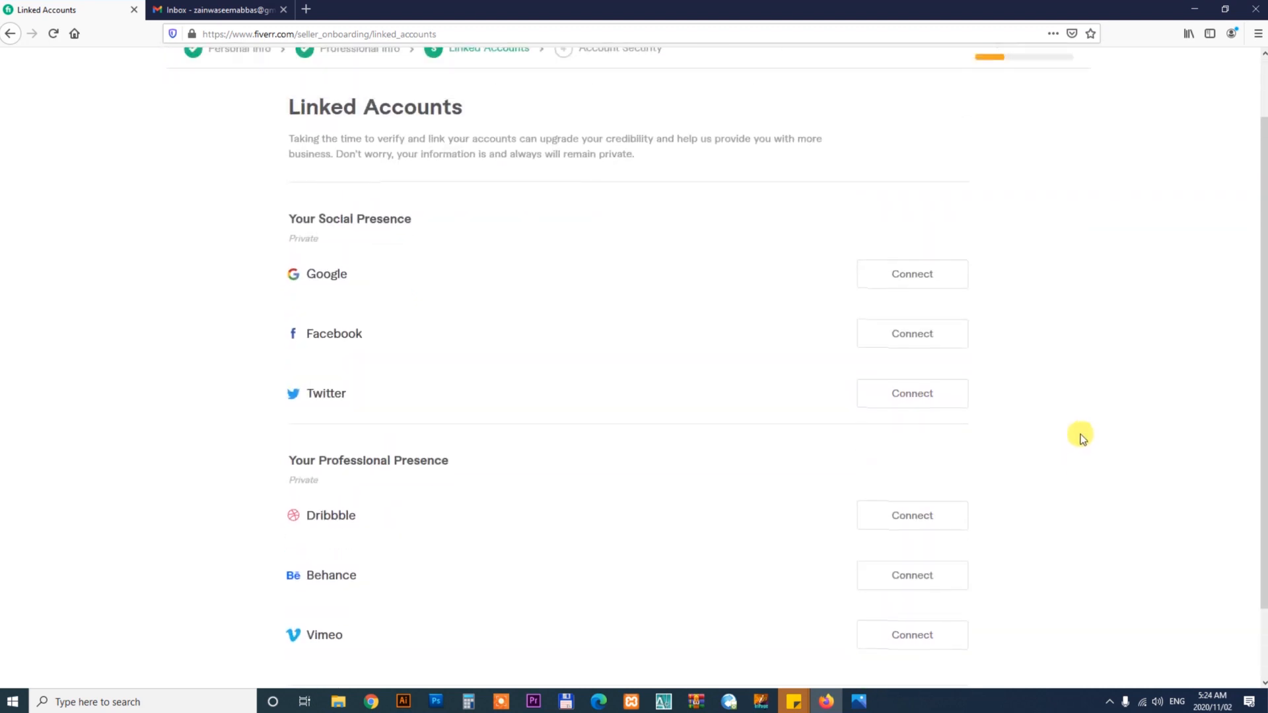
{"action": "left_click", "coordinate": [918, 274]}
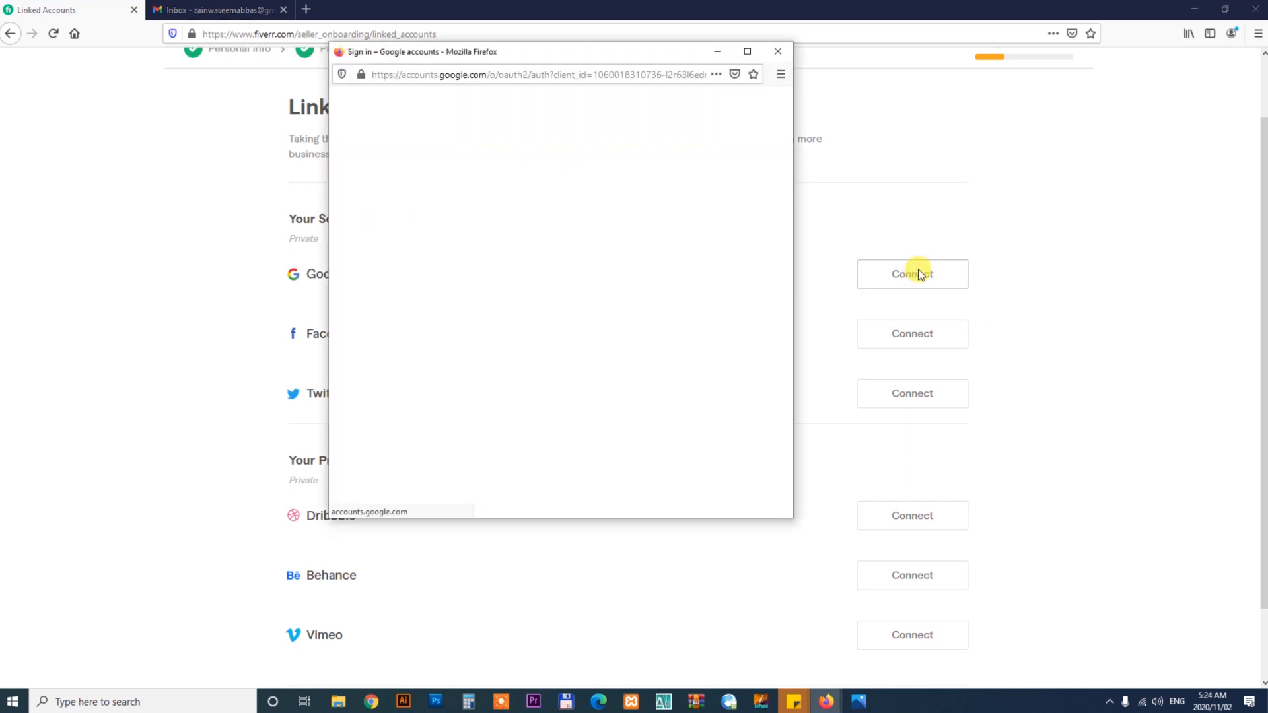
{"action": "left_click", "coordinate": [502, 289]}
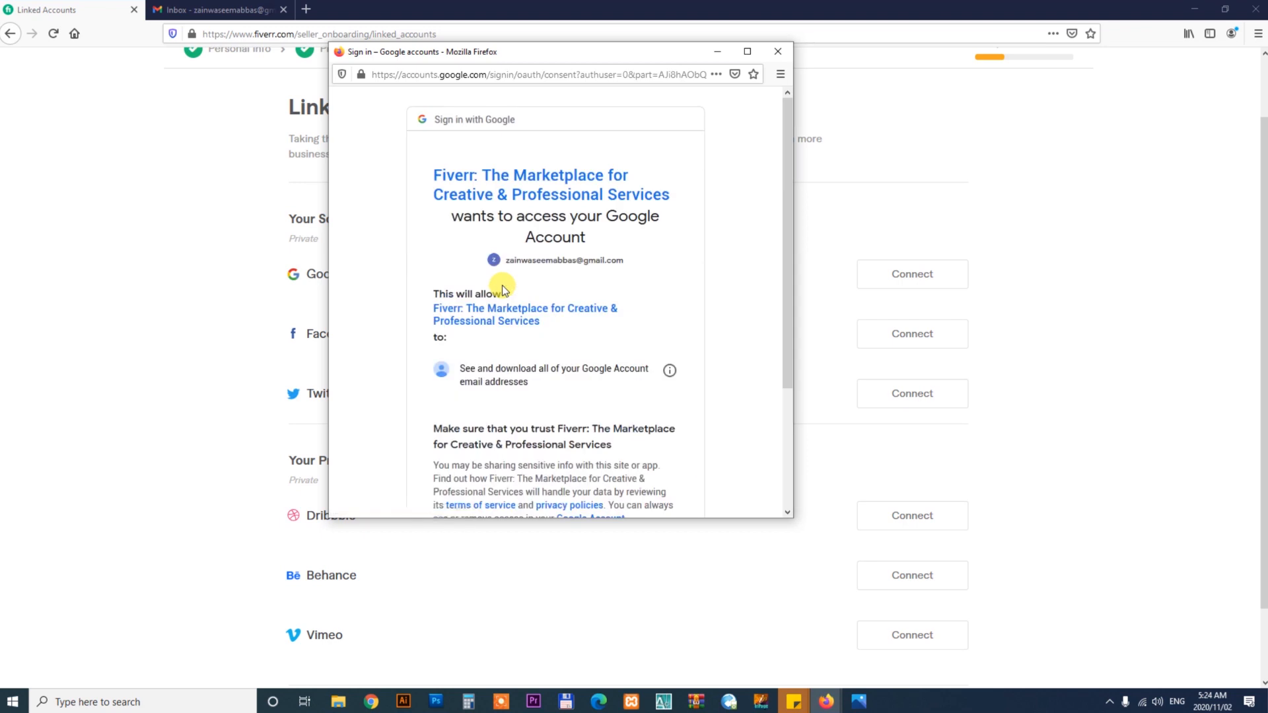
{"action": "scroll", "coordinate": [726, 330], "scroll_direction": "down", "scroll_amount": 5}
{"action": "left_click", "coordinate": [646, 420]}
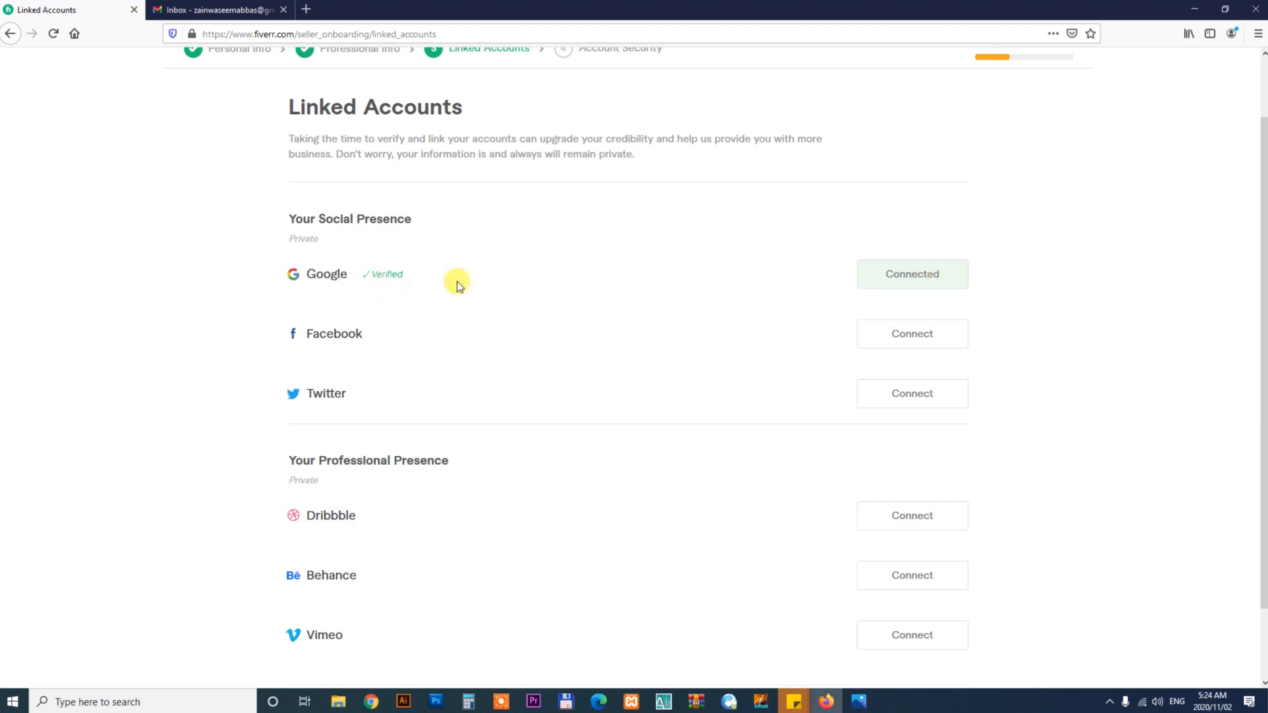
{"action": "scroll", "coordinate": [678, 315], "scroll_direction": "down", "scroll_amount": 2}
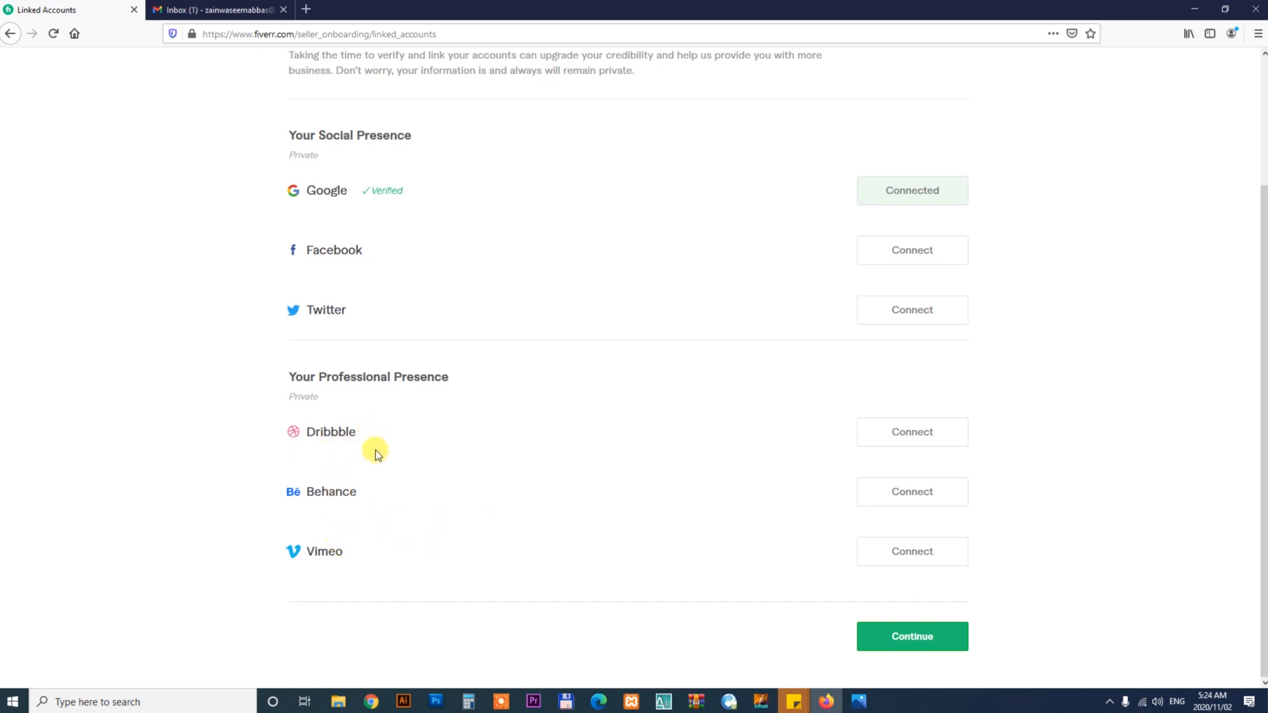
{"action": "left_click", "coordinate": [897, 636]}
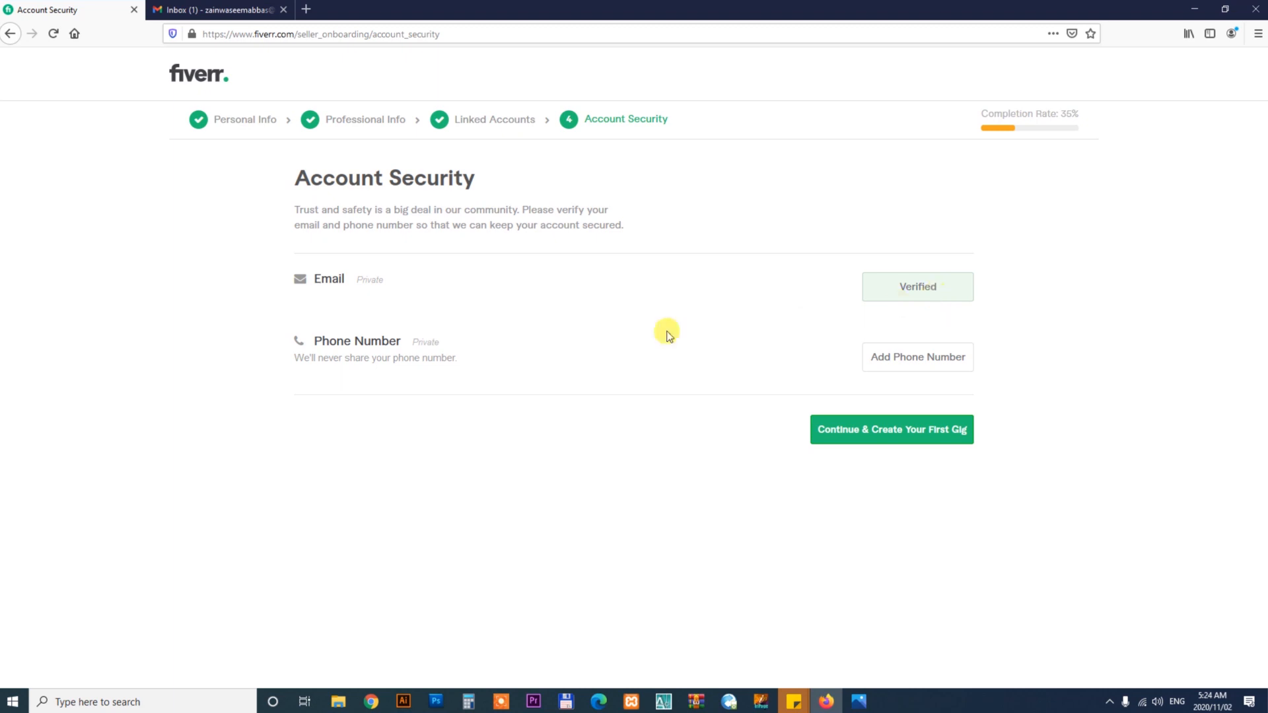
Add the seller's mobile number with Pakistan as the country and request verification by SMS
{"action": "left_click", "coordinate": [933, 360]}
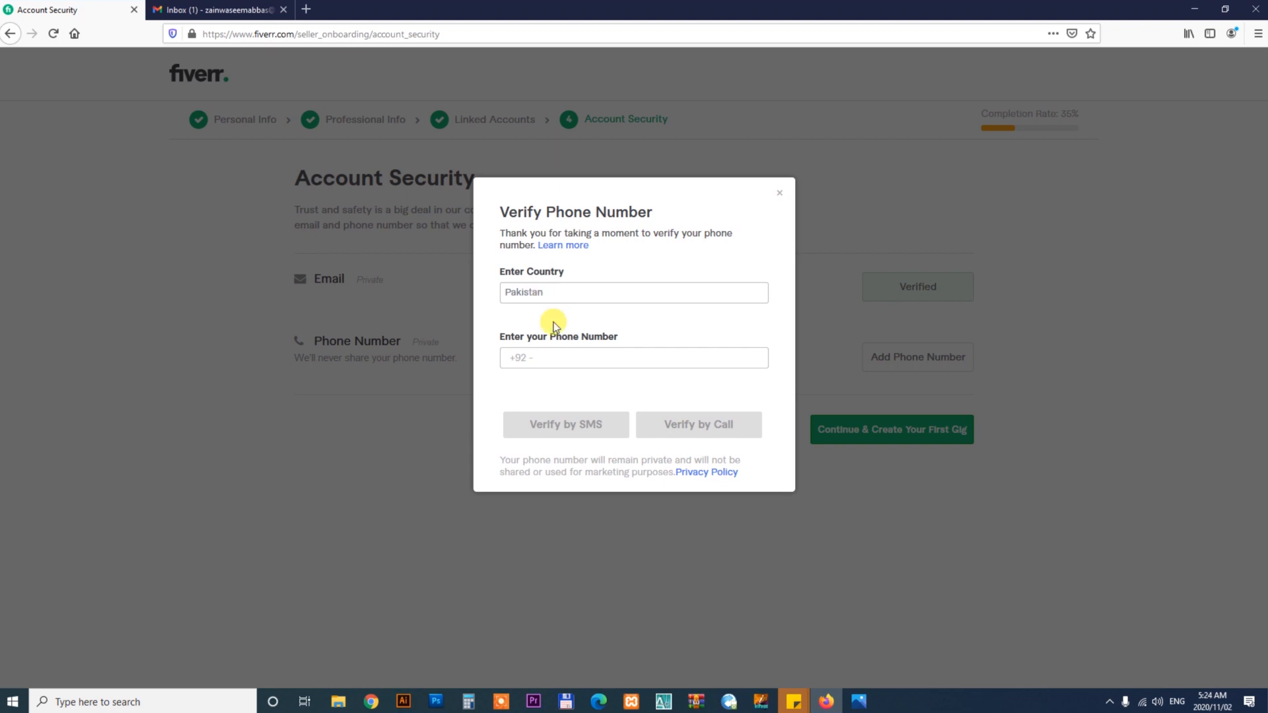
{"action": "left_click", "coordinate": [557, 361]}
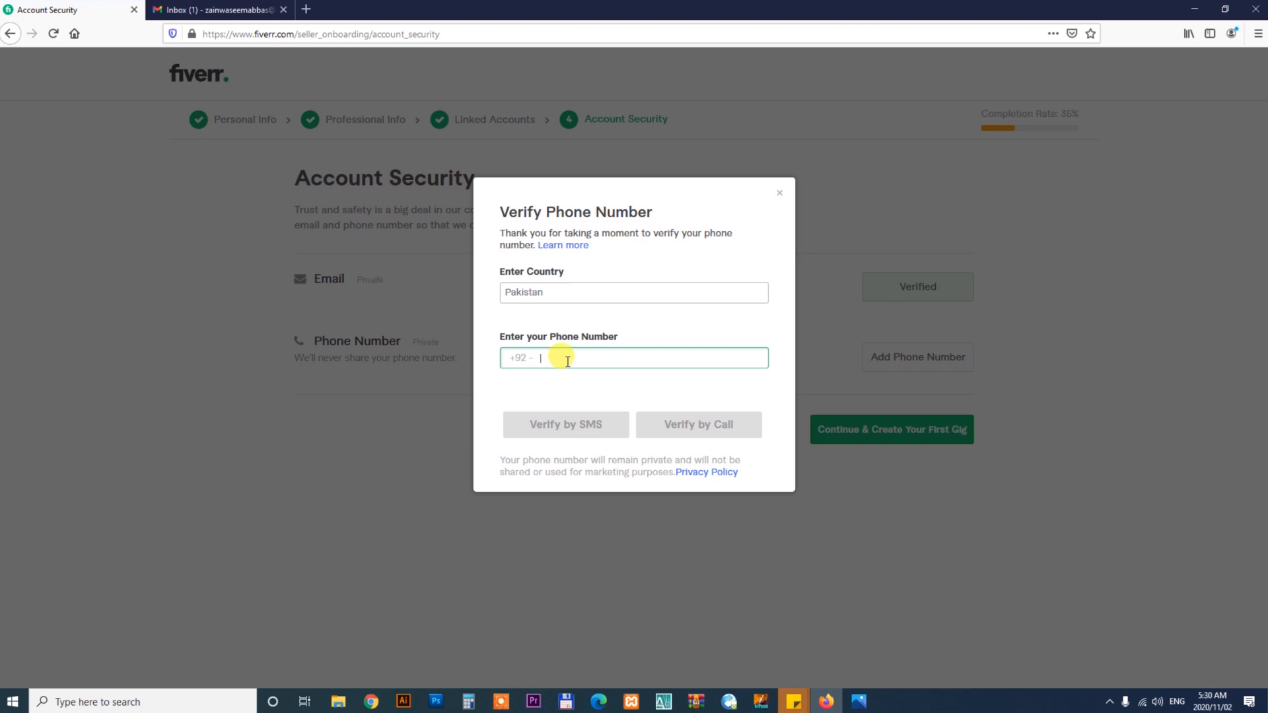
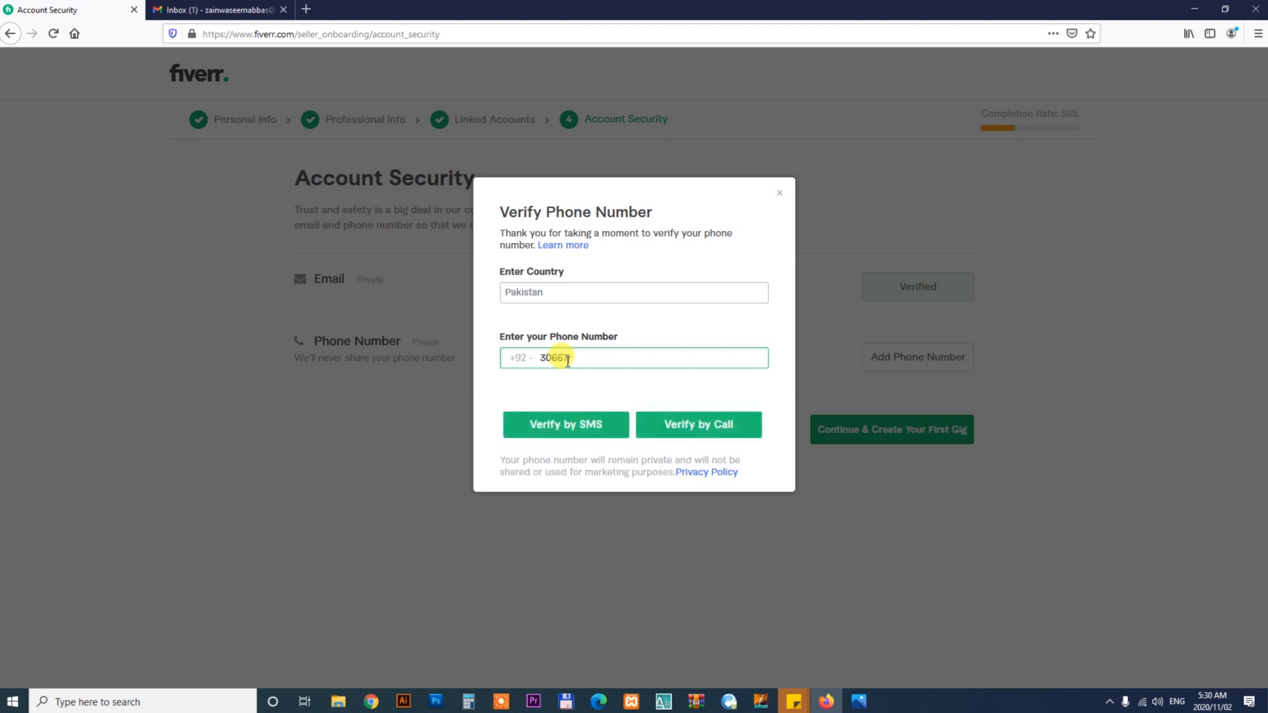
{"action": "left_click", "coordinate": [570, 428]}
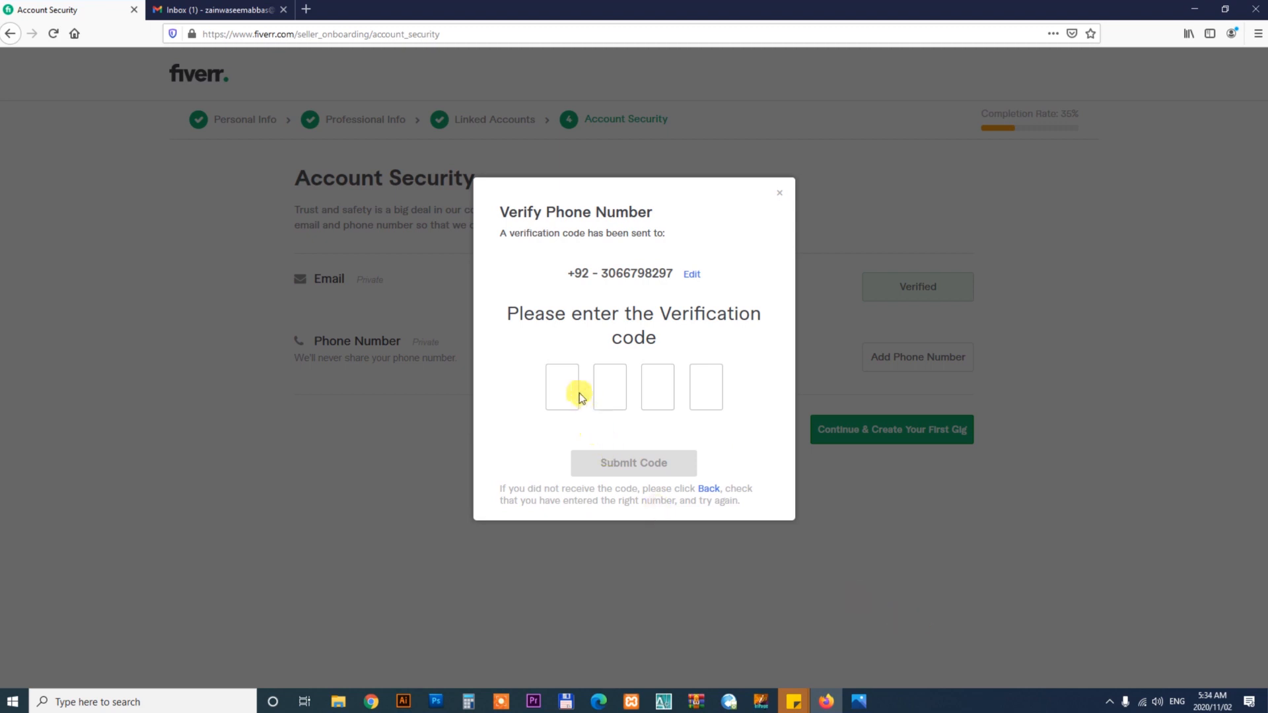
Enter and submit the four-digit verification code for the phone number, and acknowledge the verification
{"action": "left_click", "coordinate": [555, 387]}
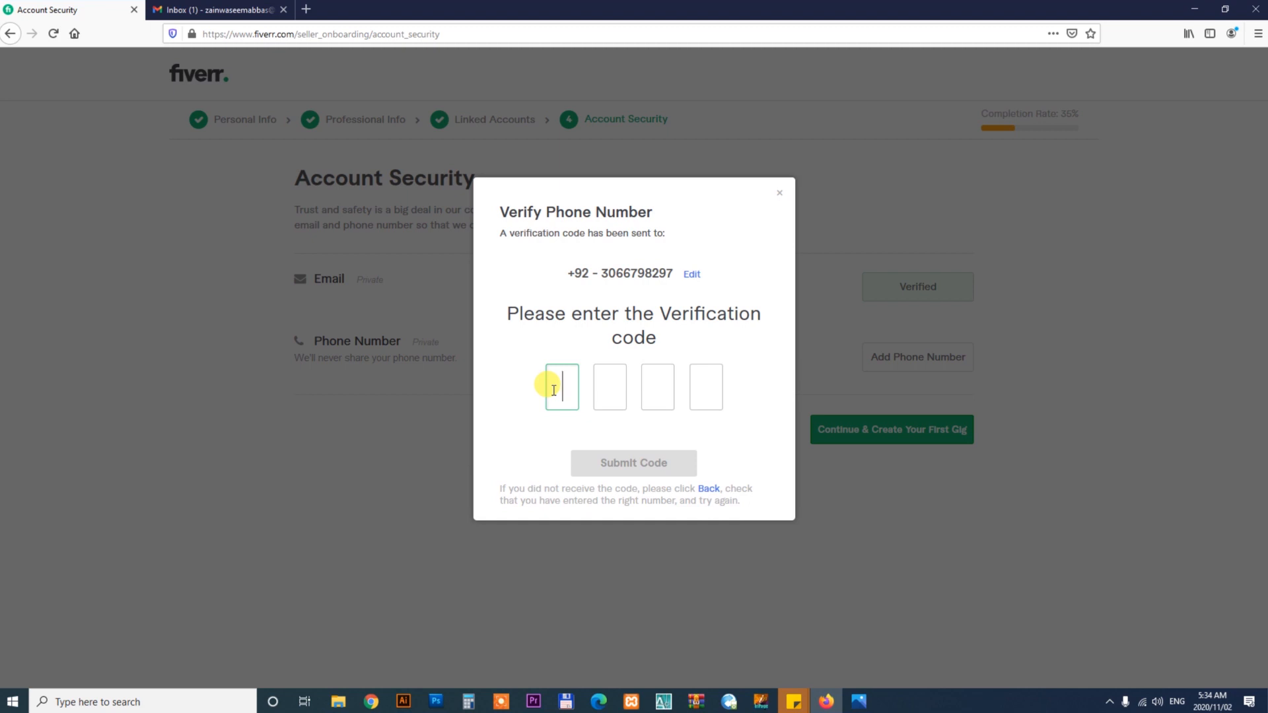
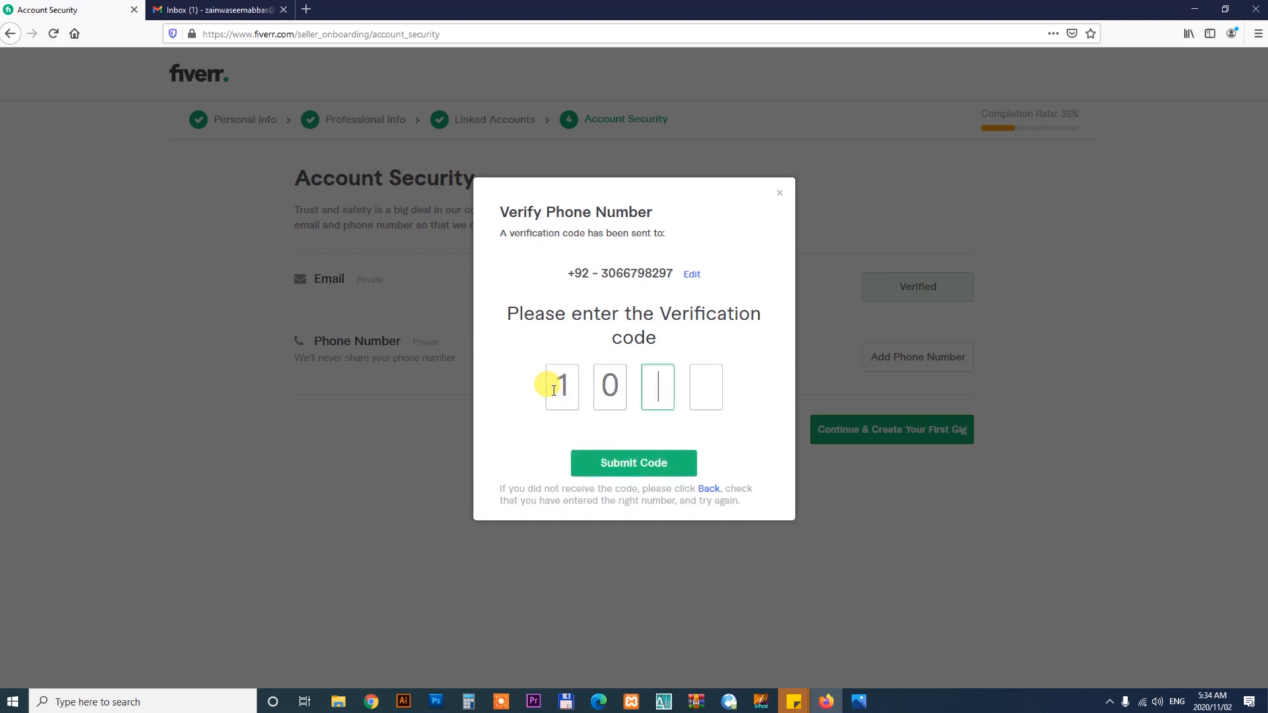
{"action": "key", "text": "BackSpace"}
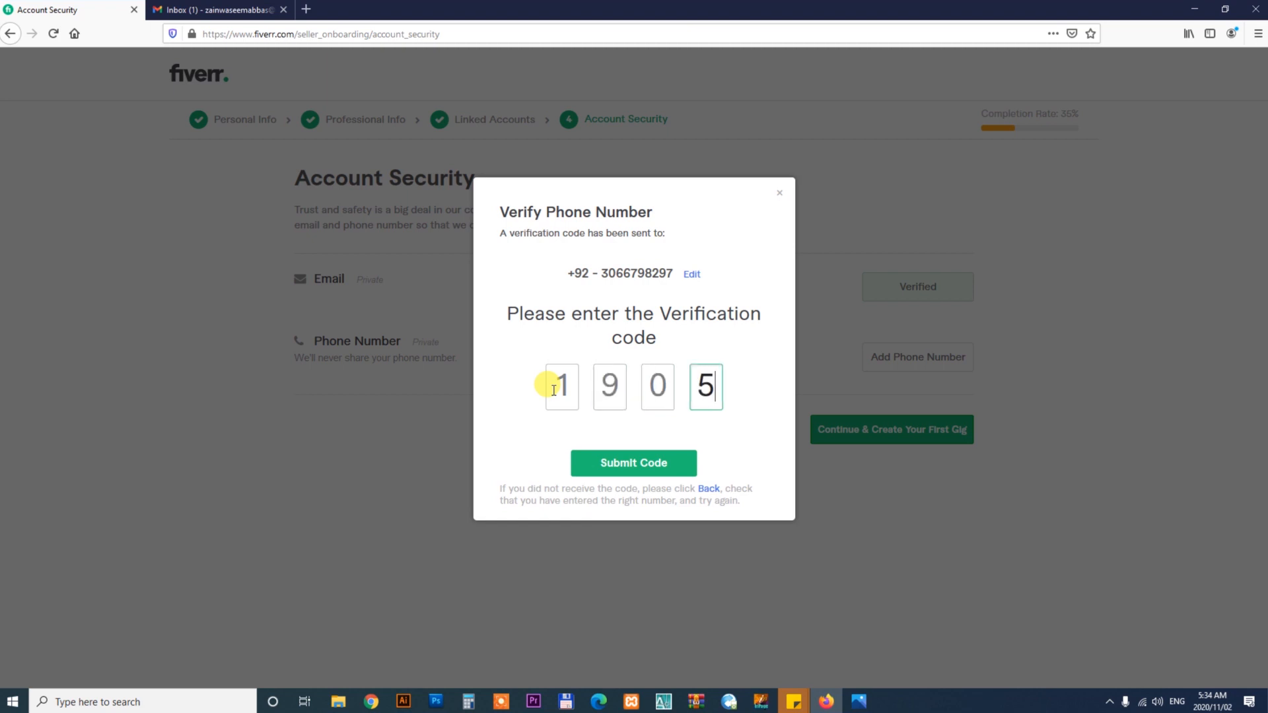
{"action": "left_click", "coordinate": [635, 464]}
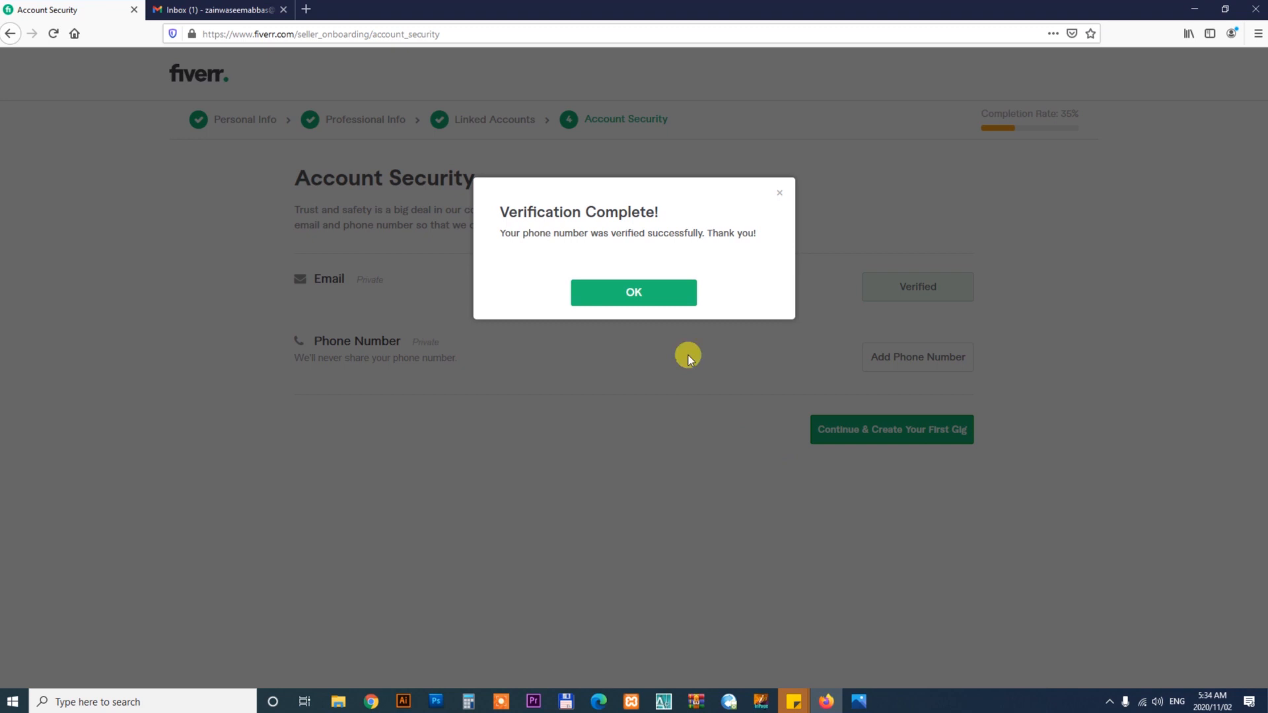
{"action": "left_click", "coordinate": [667, 292]}
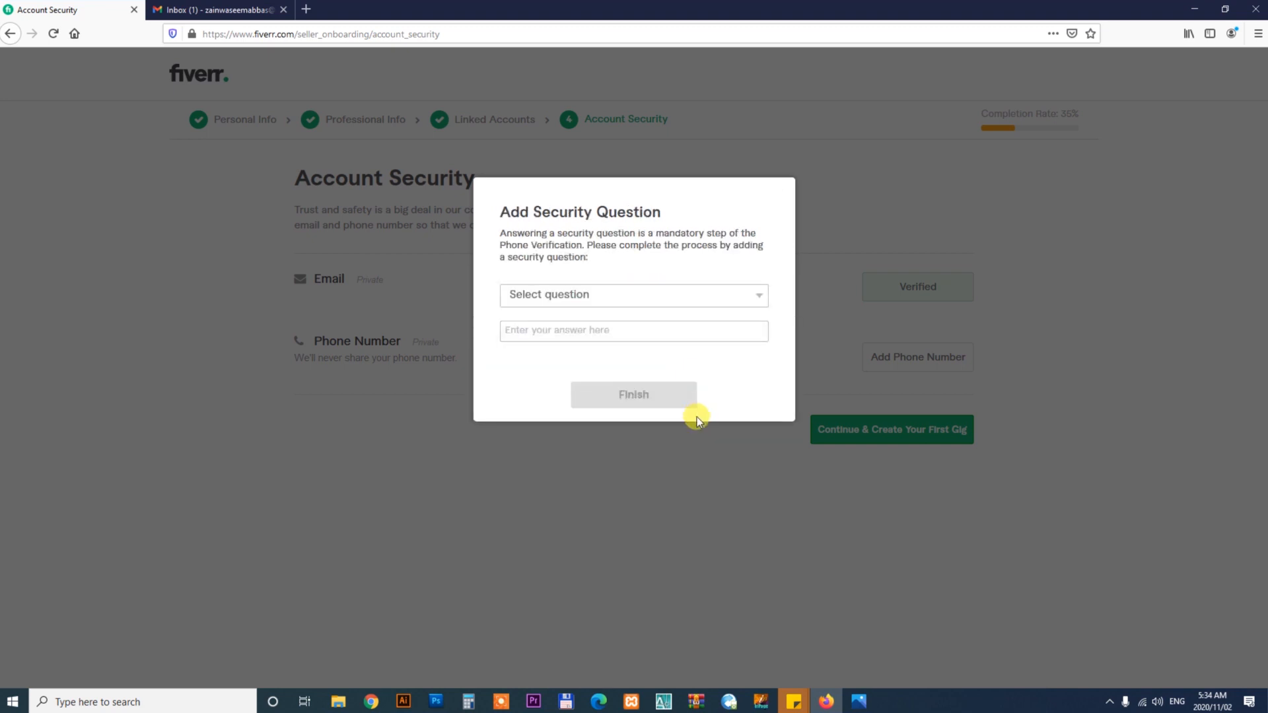
Choose "What was your childhood nickname?" as the security question, enter the security answer, and finish the setup
{"action": "left_click", "coordinate": [658, 295]}
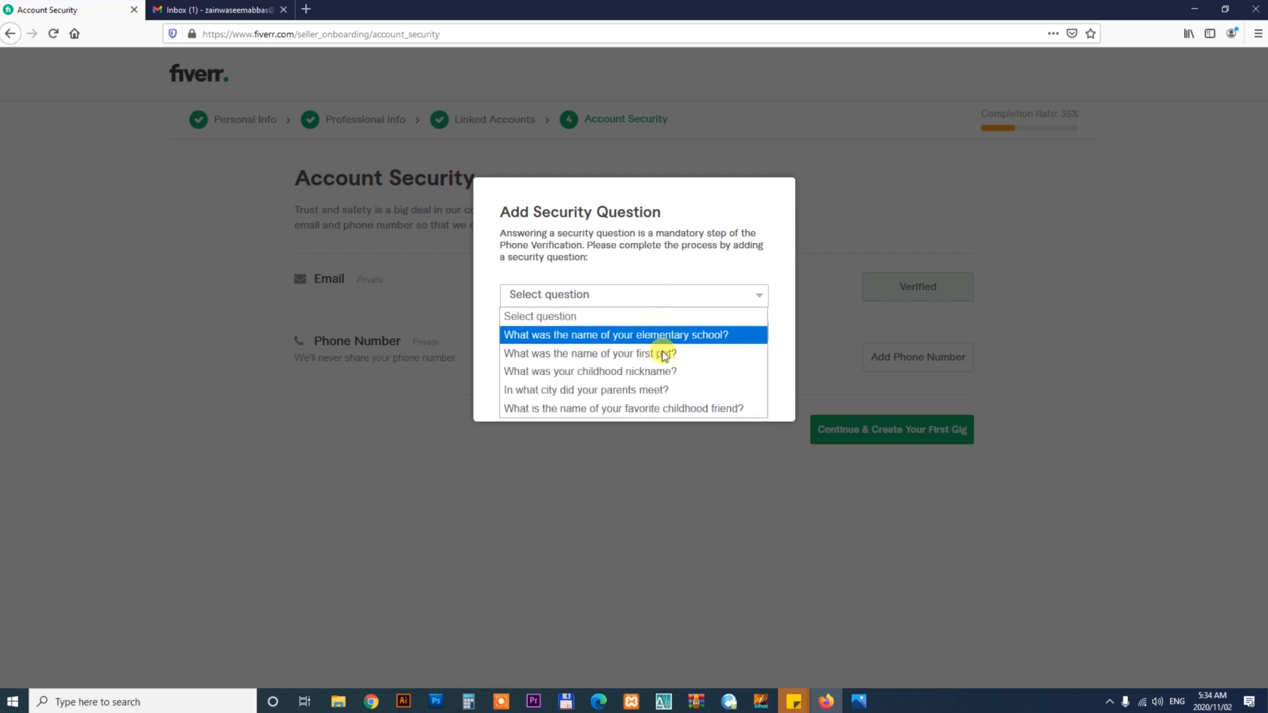
{"action": "left_click", "coordinate": [670, 372]}
{"action": "left_click", "coordinate": [657, 329]}
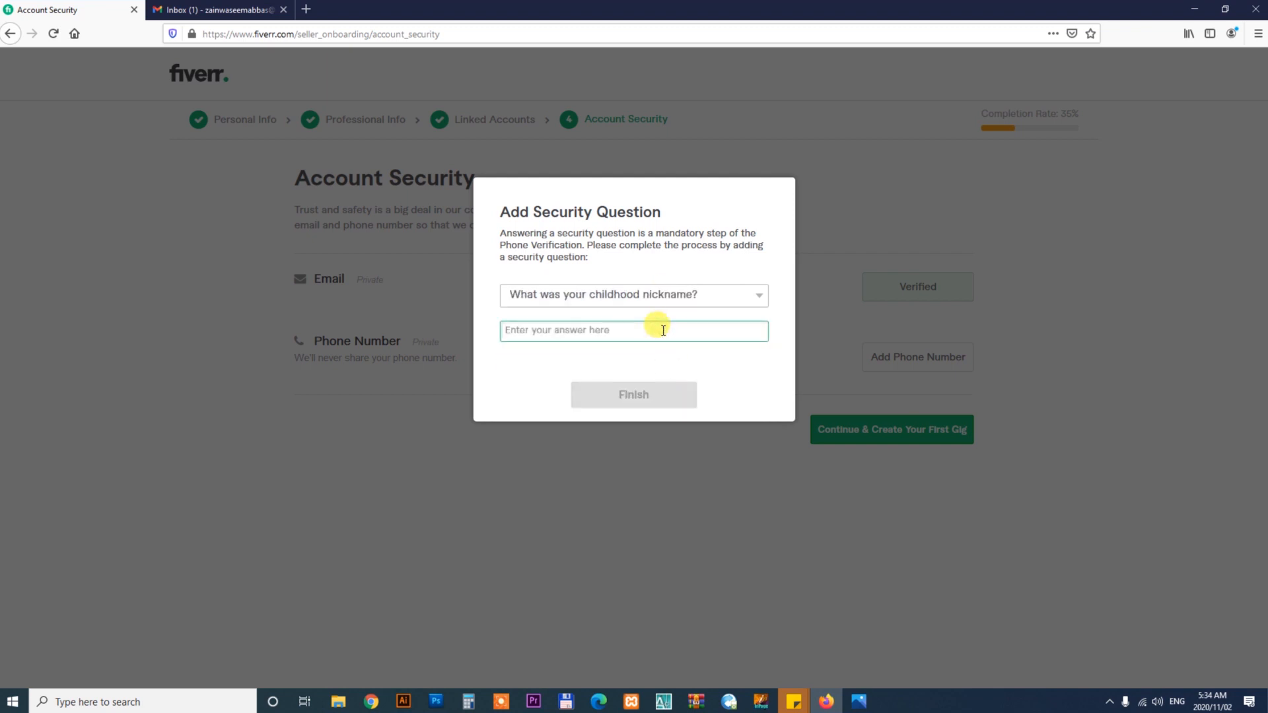
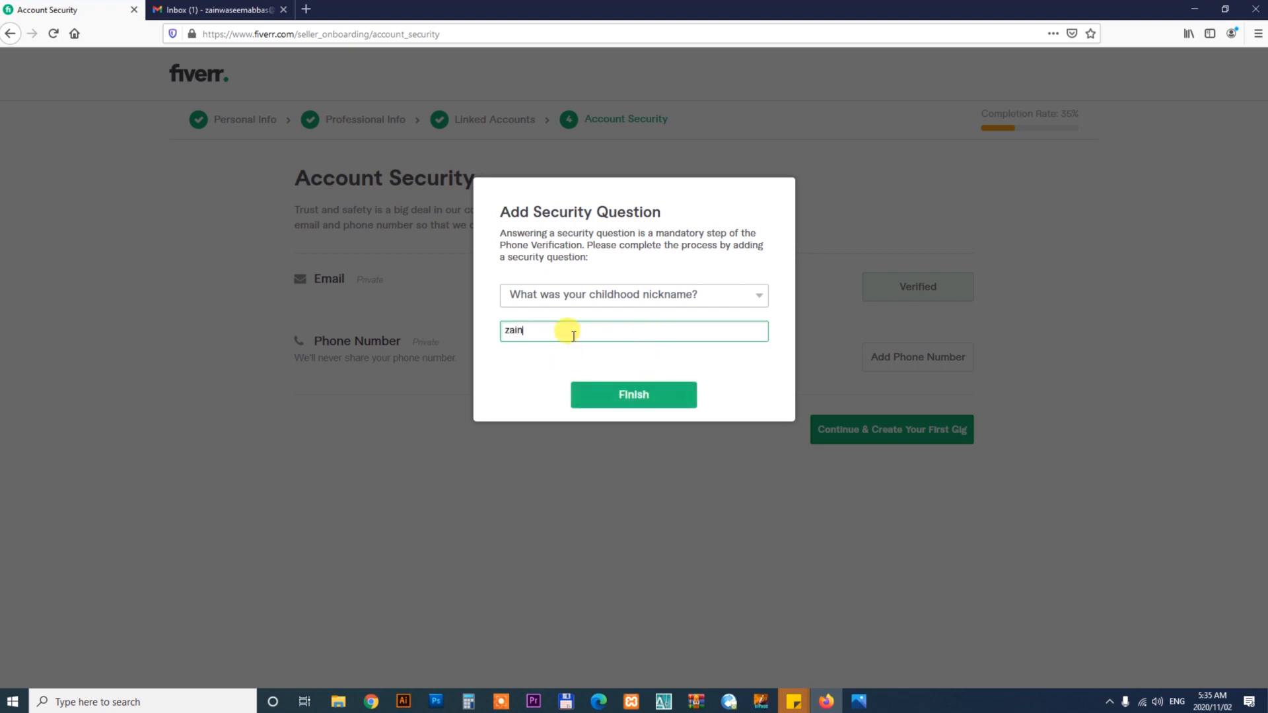
{"action": "left_click", "coordinate": [643, 398]}
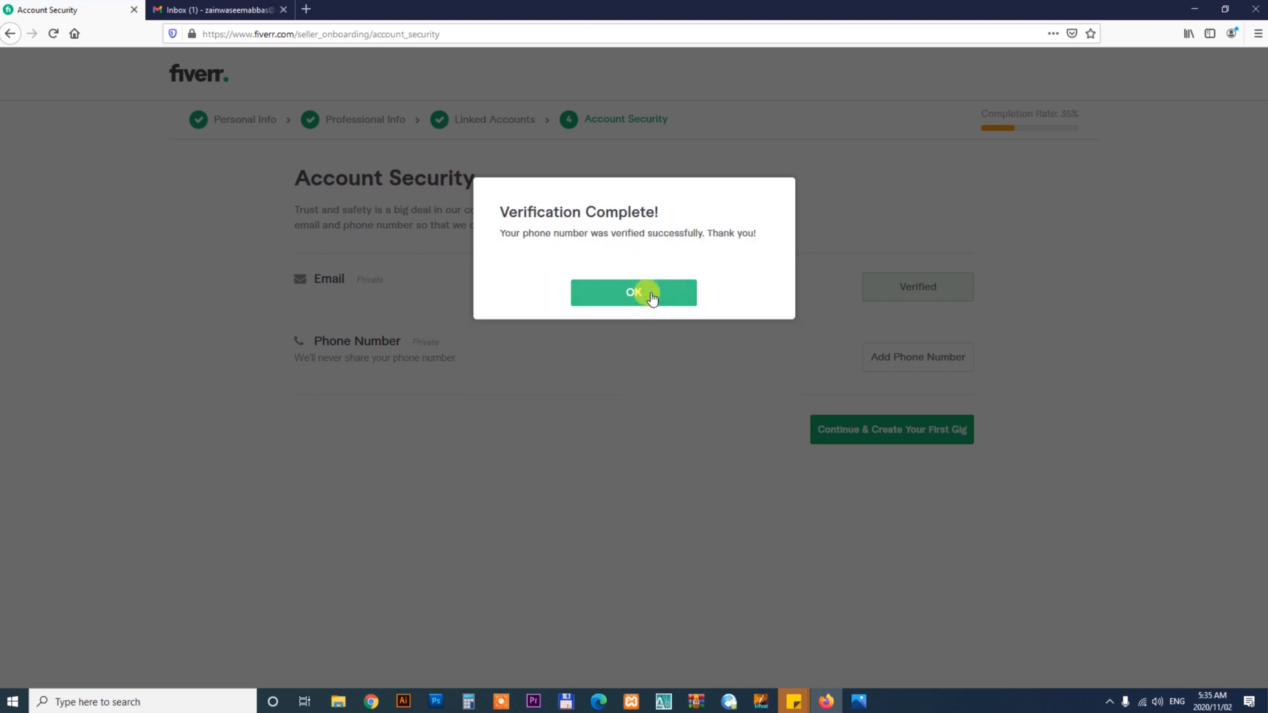
Acknowledge the completed phone verification, then finish Account Security and close out the seller profile setup
{"action": "left_click", "coordinate": [647, 294]}
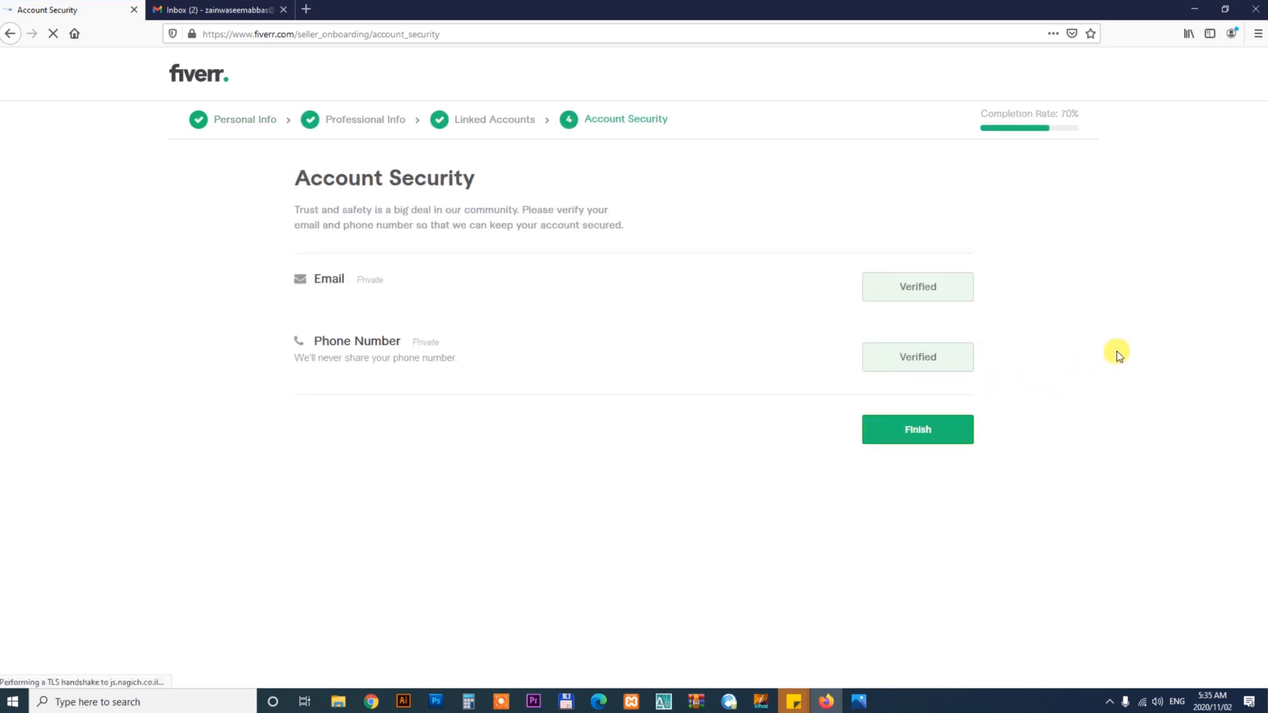
{"action": "left_click", "coordinate": [915, 430]}
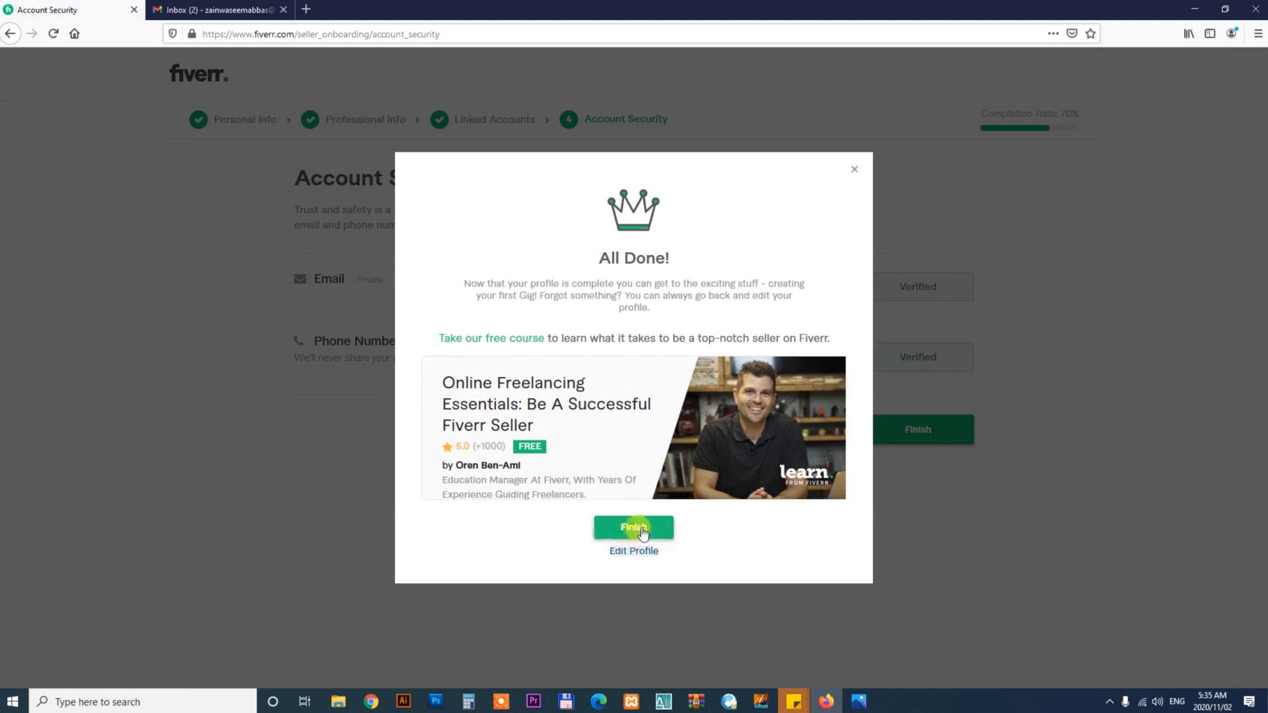
{"action": "left_click", "coordinate": [637, 528]}
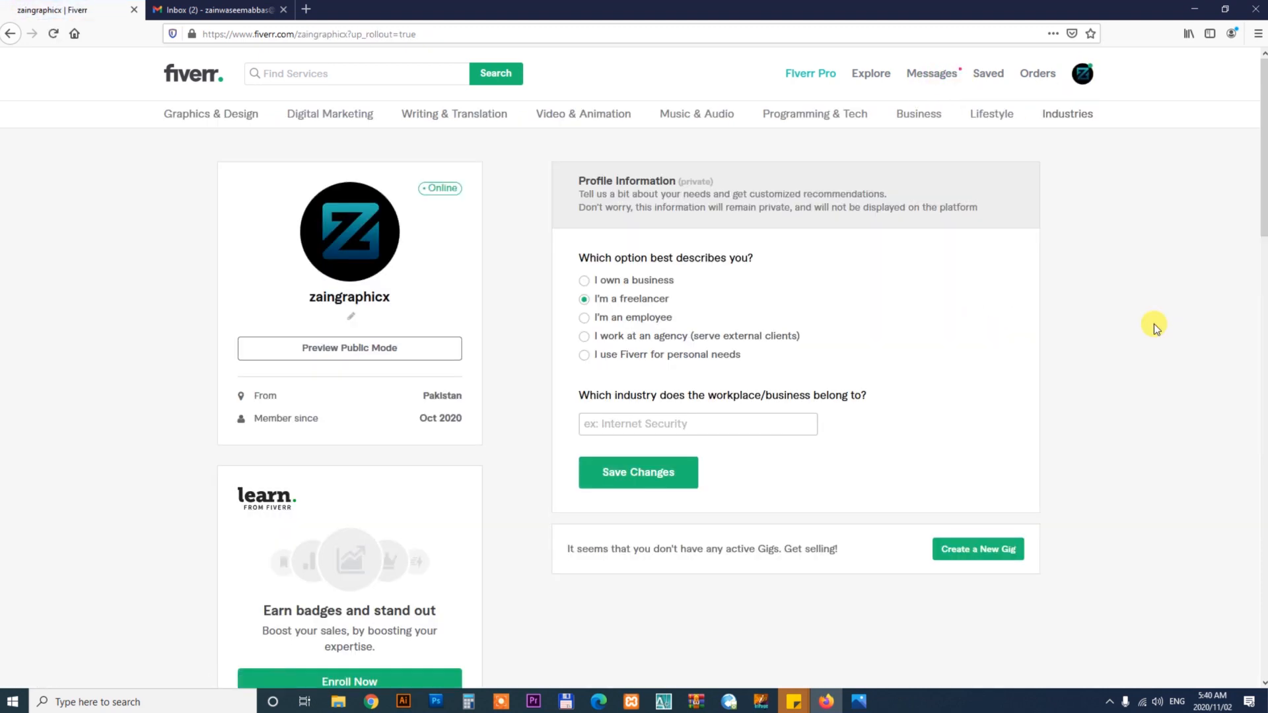
Start creating a new gig from the profile page and continue through the selling overview and profile tips
{"action": "left_click", "coordinate": [984, 548]}
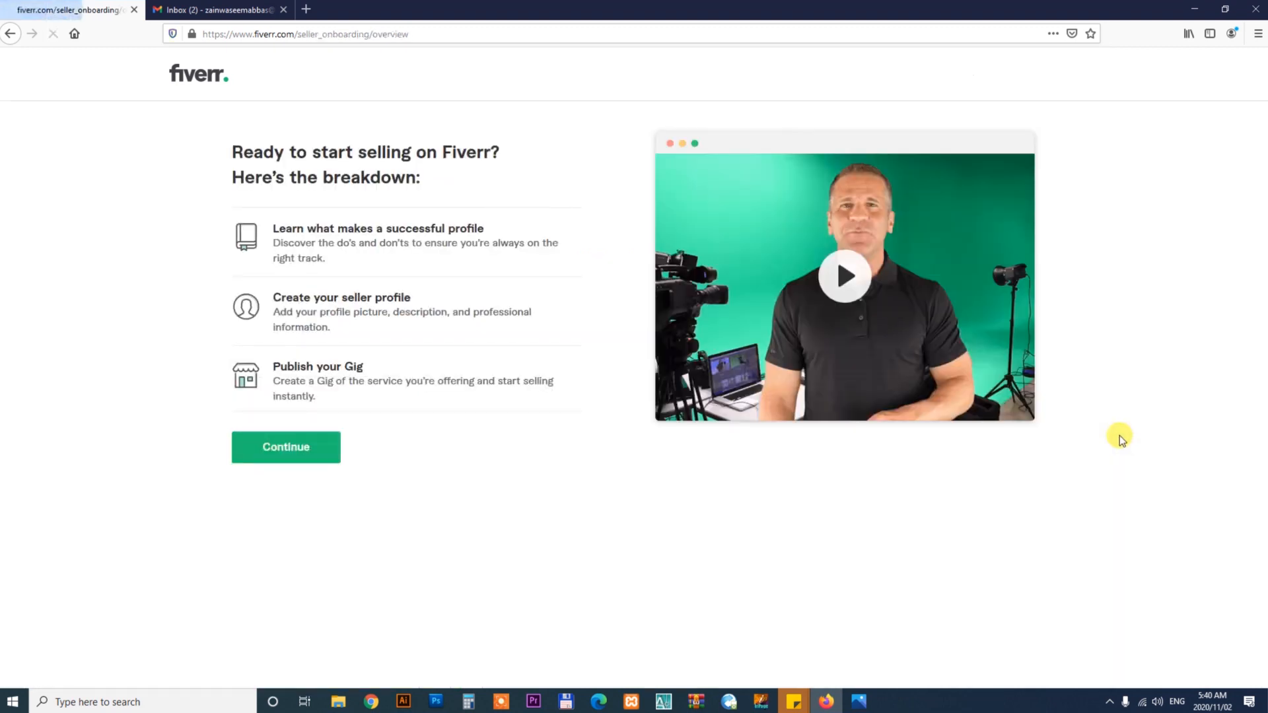
{"action": "left_click", "coordinate": [276, 462]}
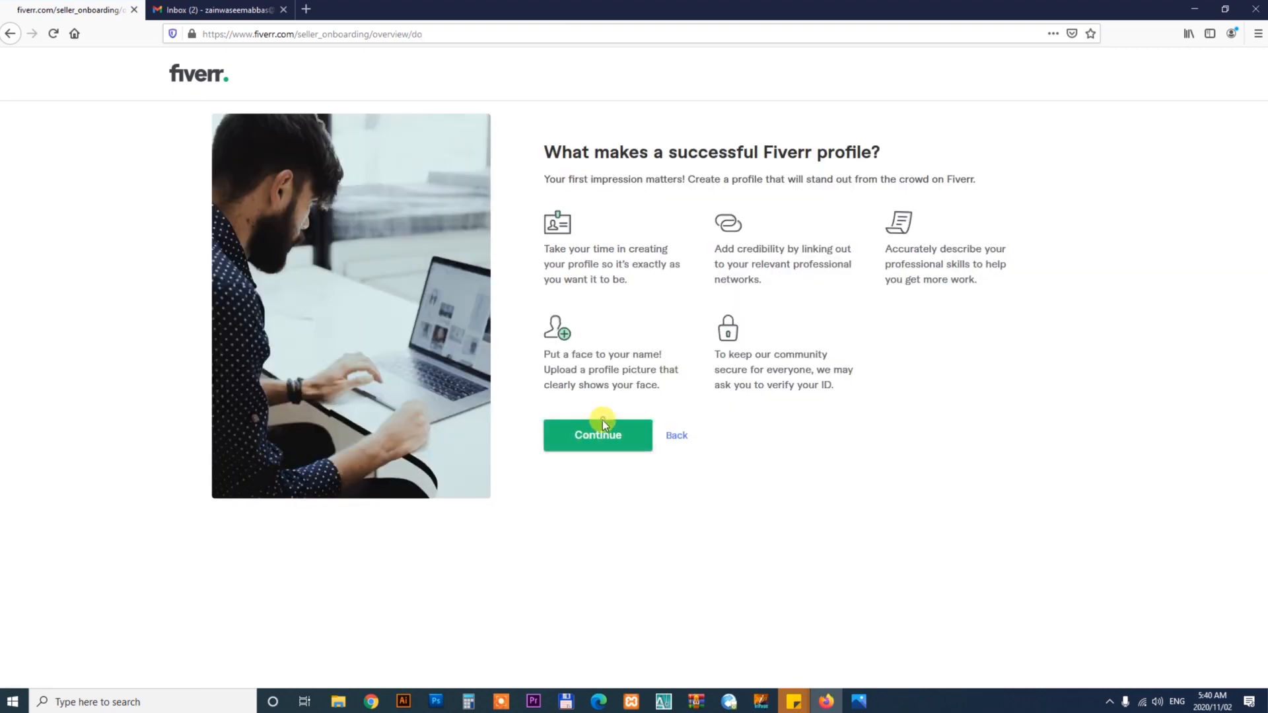
{"action": "left_click", "coordinate": [600, 438]}
{"action": "left_click", "coordinate": [601, 451]}
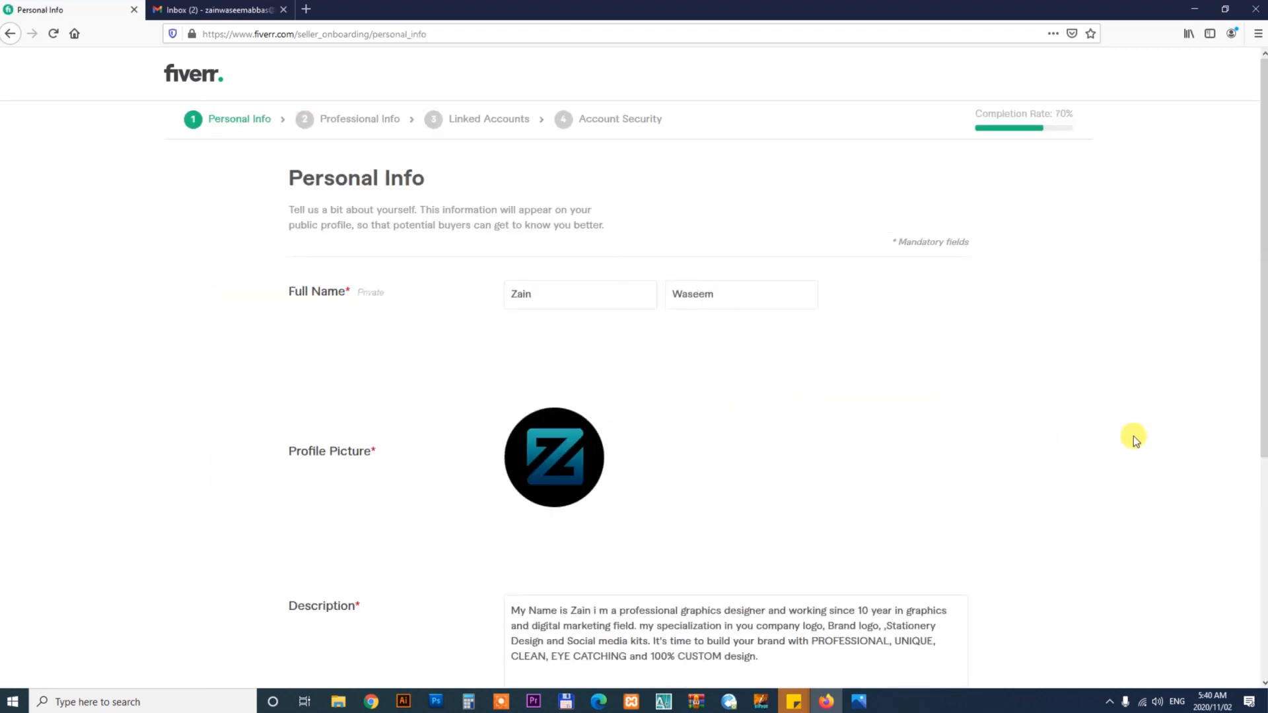
Review the existing Personal Info and Professional Info entries and continue to Linked Accounts
{"action": "scroll", "coordinate": [1100, 423], "scroll_direction": "down", "scroll_amount": 3}
{"action": "scroll", "coordinate": [1098, 426], "scroll_direction": "down", "scroll_amount": 2}
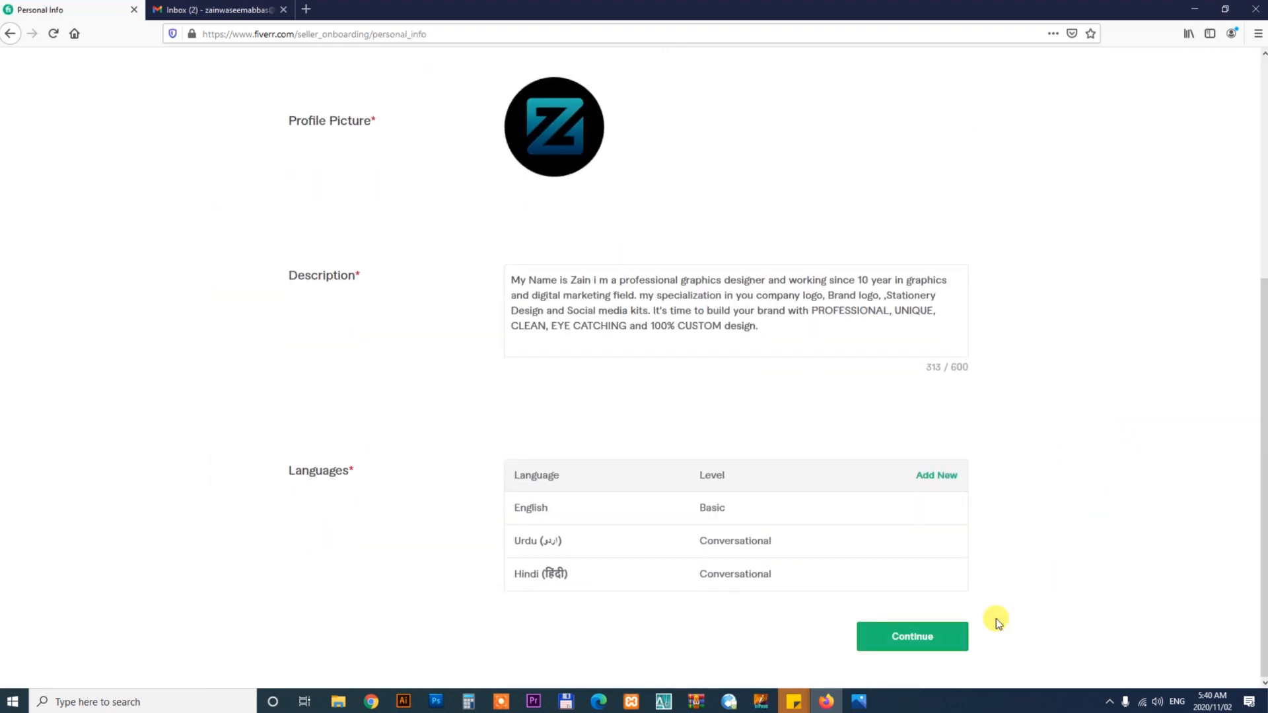
{"action": "left_click", "coordinate": [928, 634]}
{"action": "scroll", "coordinate": [1144, 482], "scroll_direction": "down", "scroll_amount": 12}
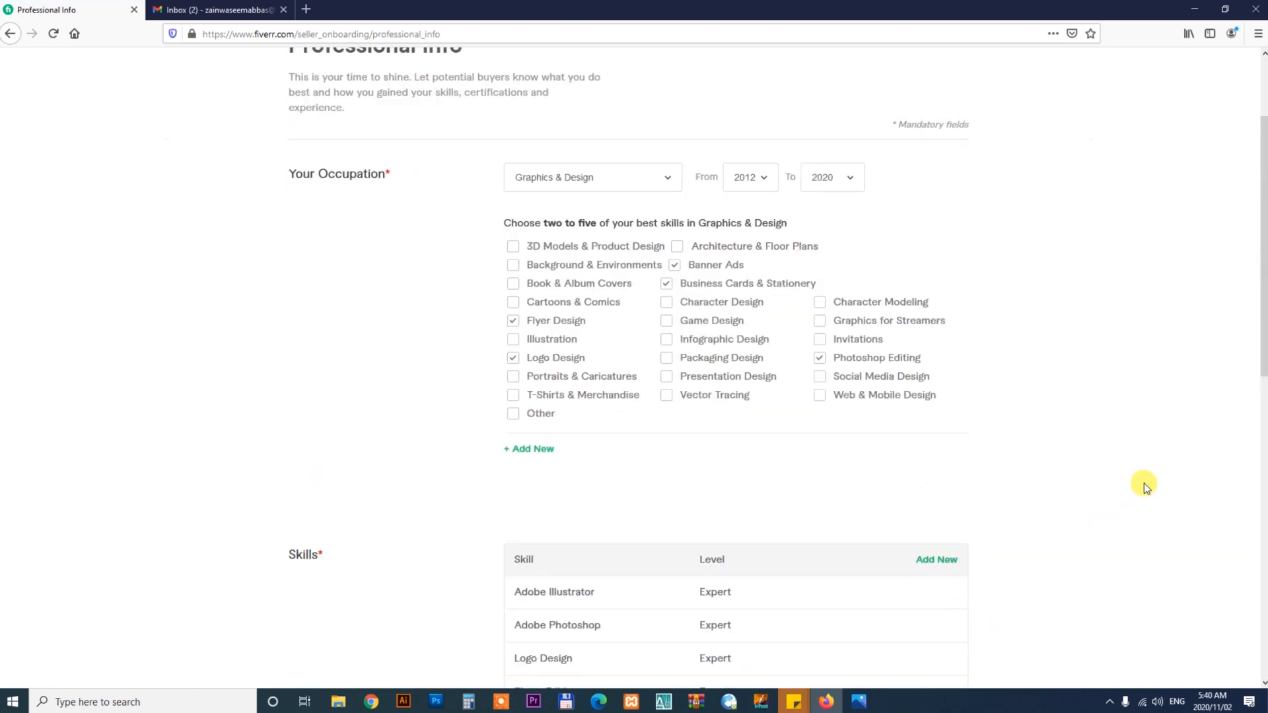
{"action": "scroll", "coordinate": [1131, 367], "scroll_direction": "up", "scroll_amount": 15}
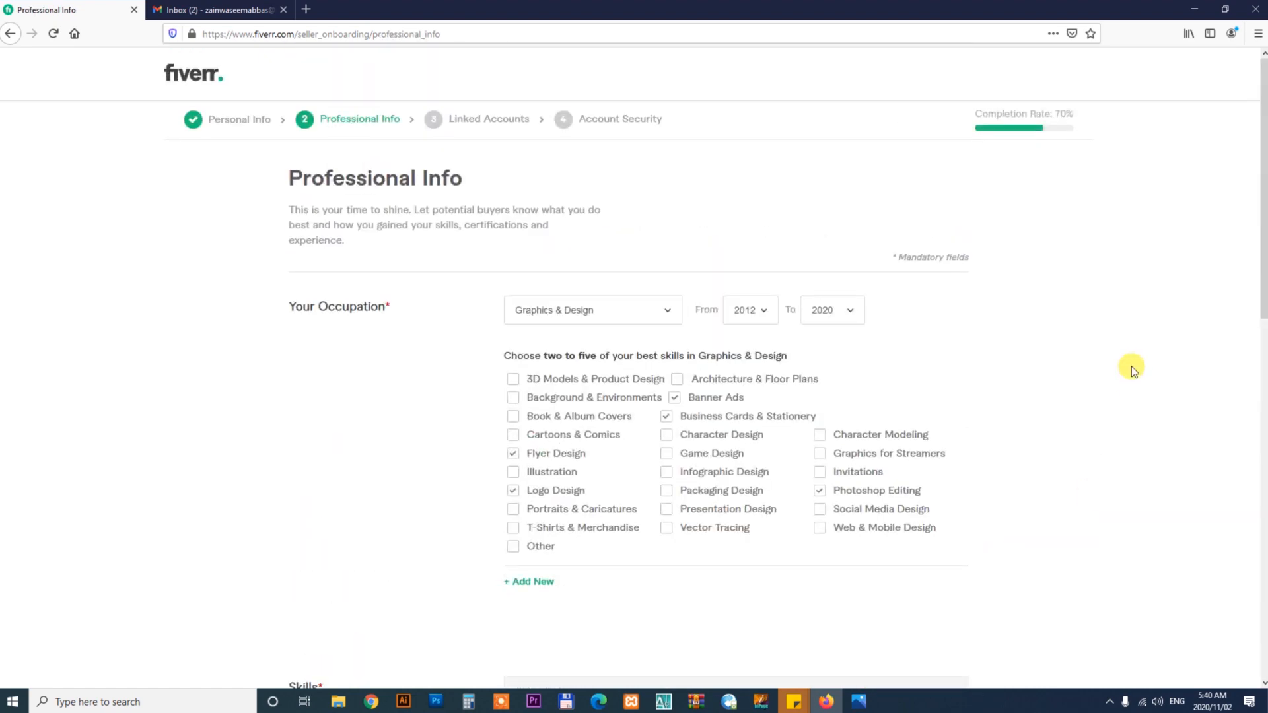
{"action": "scroll", "coordinate": [1168, 456], "scroll_direction": "down", "scroll_amount": 10}
{"action": "scroll", "coordinate": [1169, 456], "scroll_direction": "down", "scroll_amount": 3}
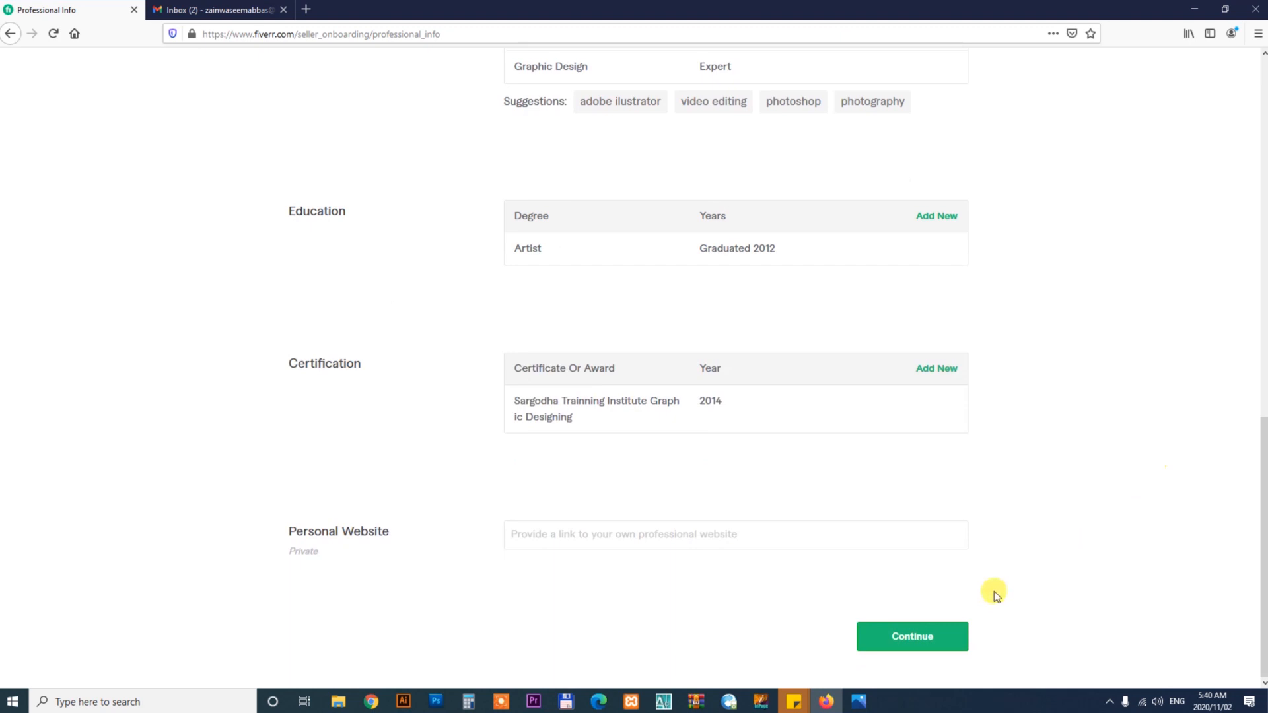
{"action": "left_click", "coordinate": [900, 634]}
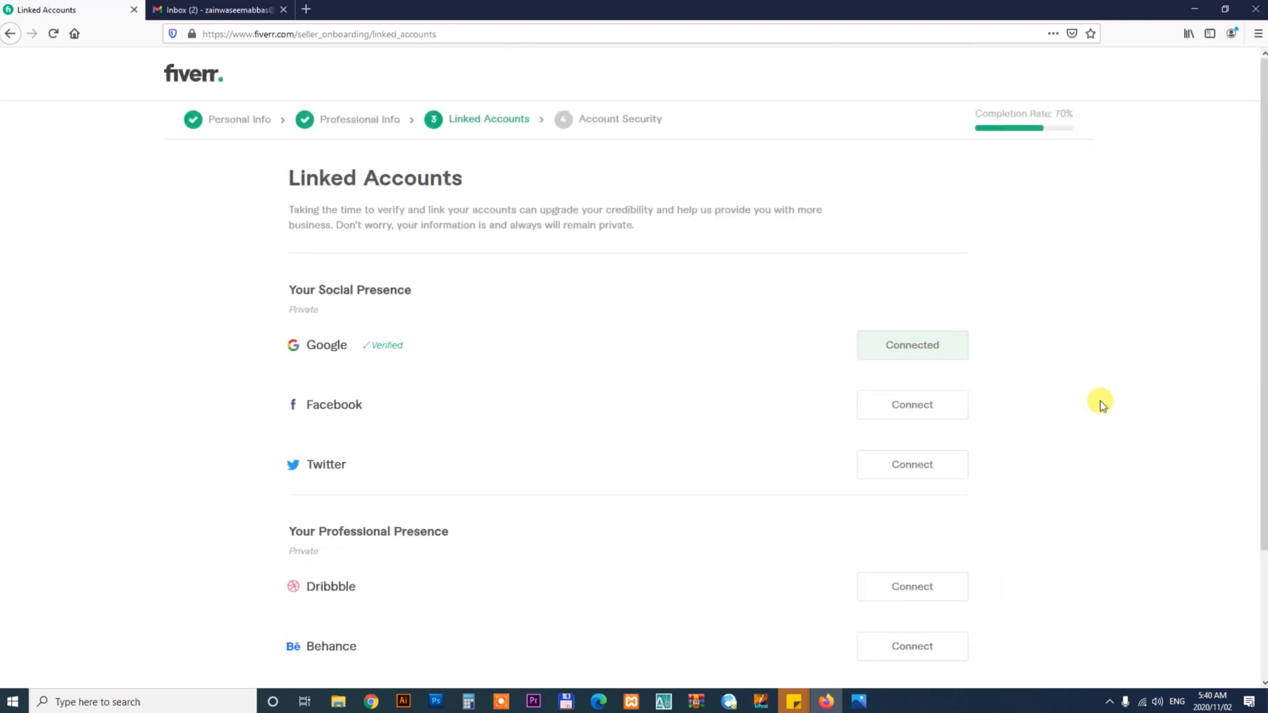
Continue past Linked Accounts without connecting more accounts, and finish Account Security to reach the new gig form
{"action": "scroll", "coordinate": [1098, 453], "scroll_direction": "down", "scroll_amount": 2}
{"action": "scroll", "coordinate": [1024, 581], "scroll_direction": "up", "scroll_amount": 1}
{"action": "scroll", "coordinate": [1022, 498], "scroll_direction": "down", "scroll_amount": 1}
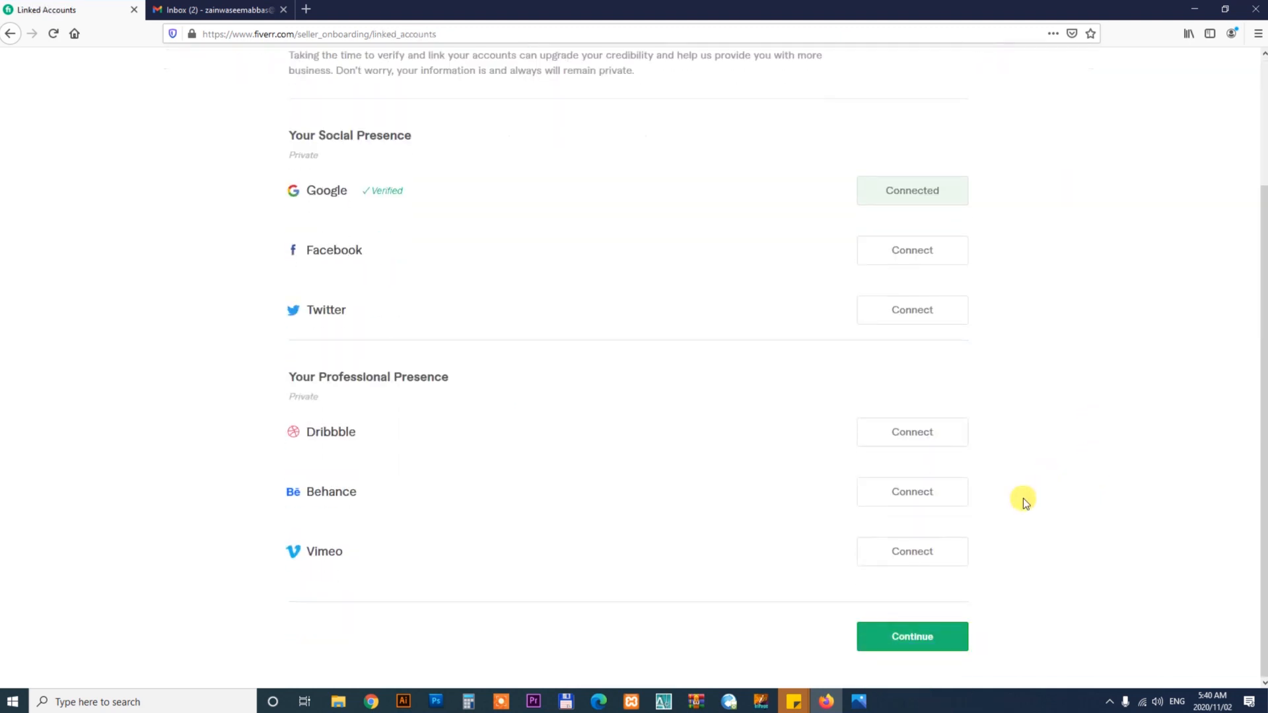
{"action": "left_click", "coordinate": [925, 625]}
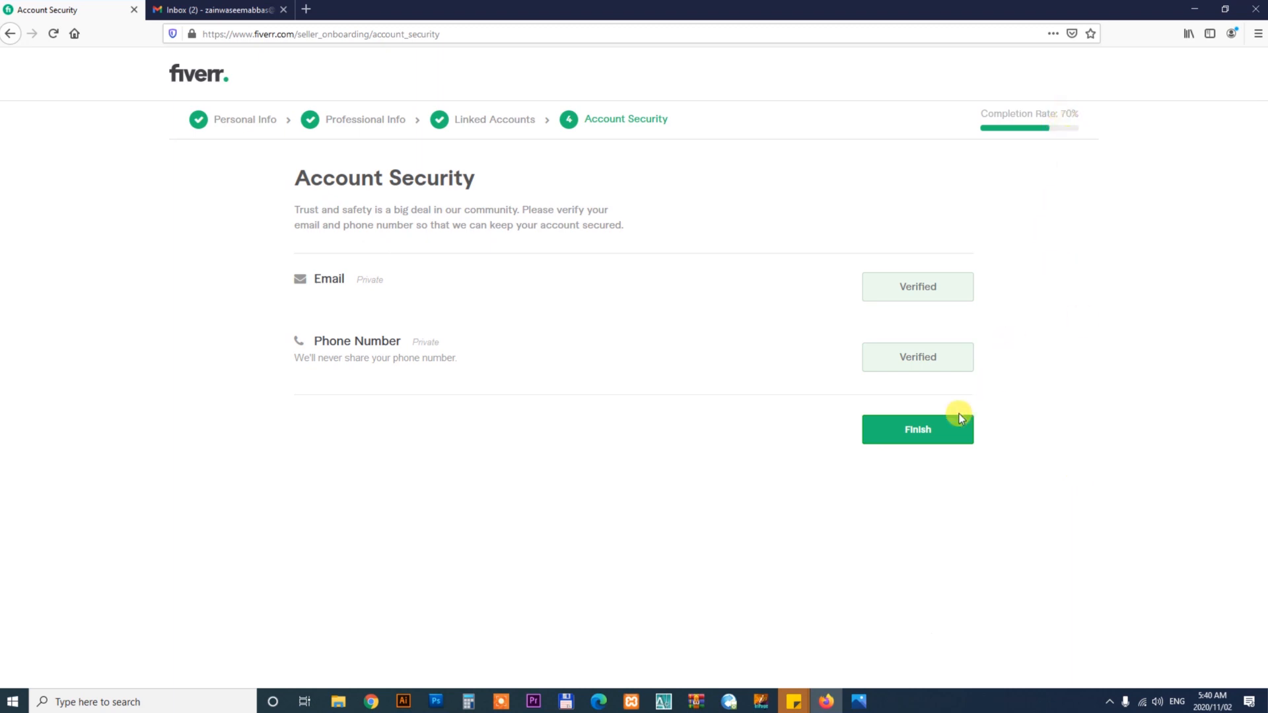
{"action": "left_click", "coordinate": [916, 427]}
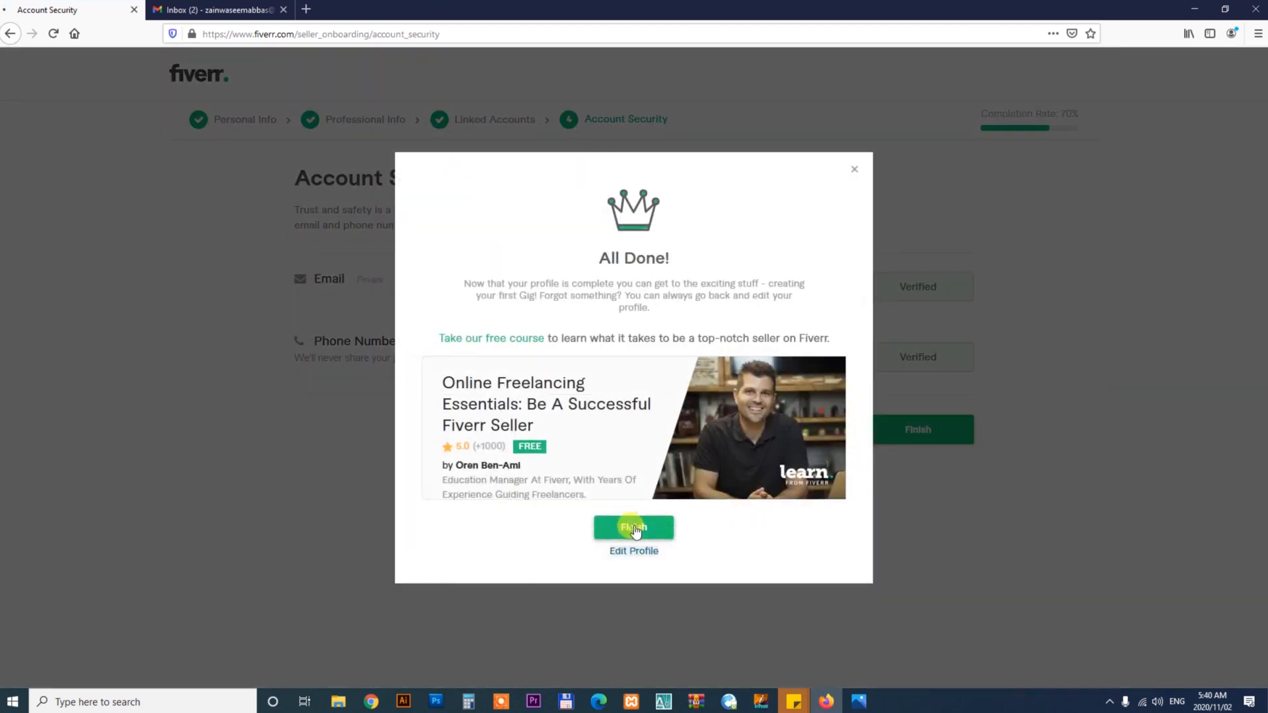
{"action": "left_click", "coordinate": [631, 527]}
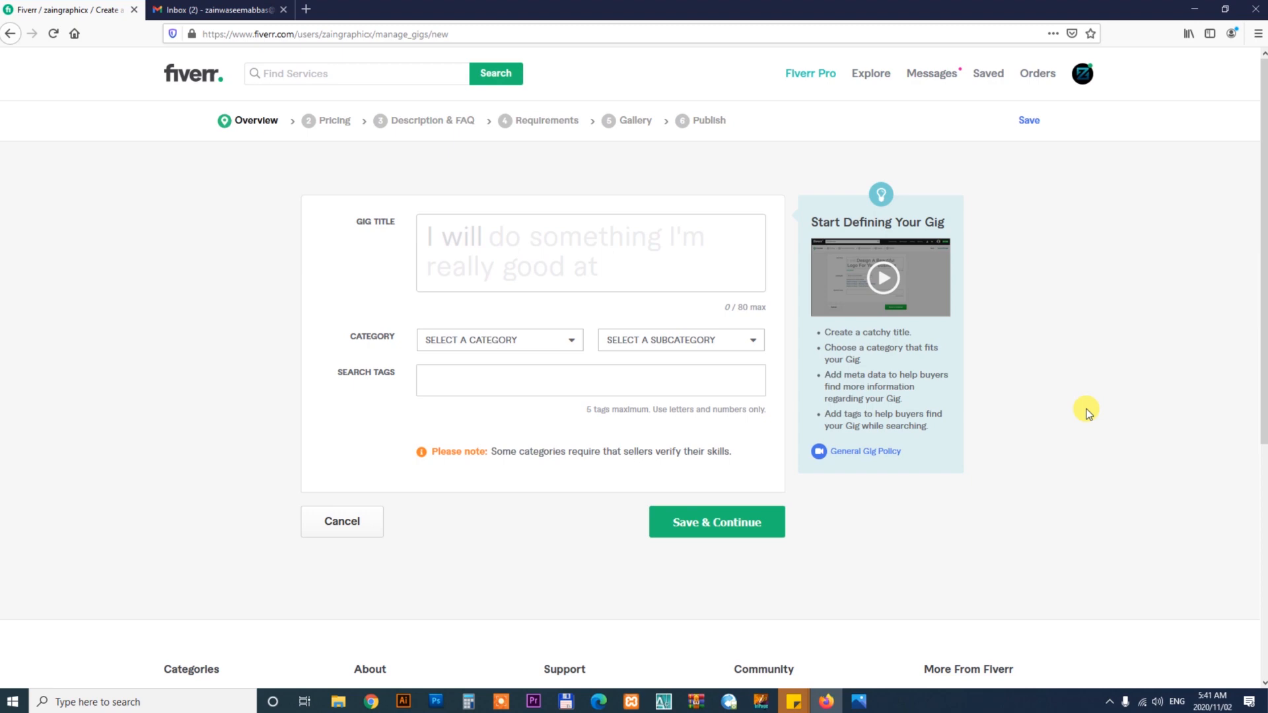
Switch to Chrome and view the Sargodha Training Institute channel page on YouTube
{"action": "left_click", "coordinate": [373, 694]}
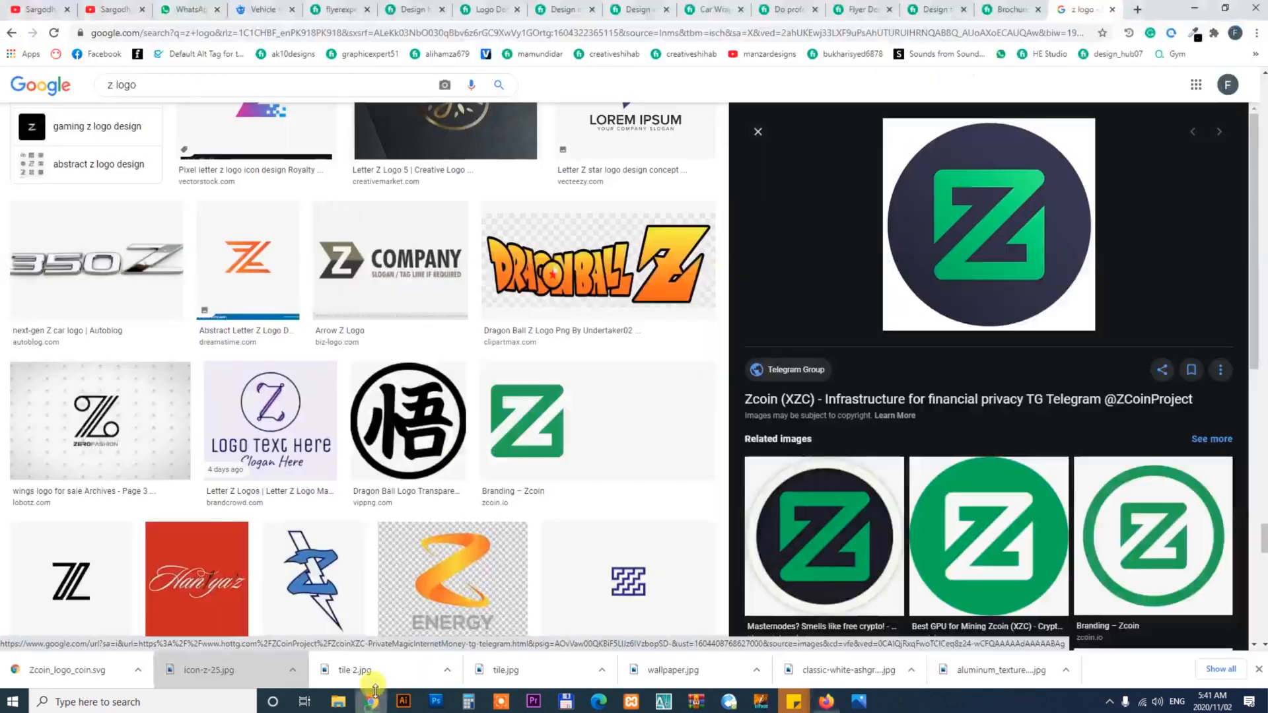
{"action": "left_click", "coordinate": [106, 9]}
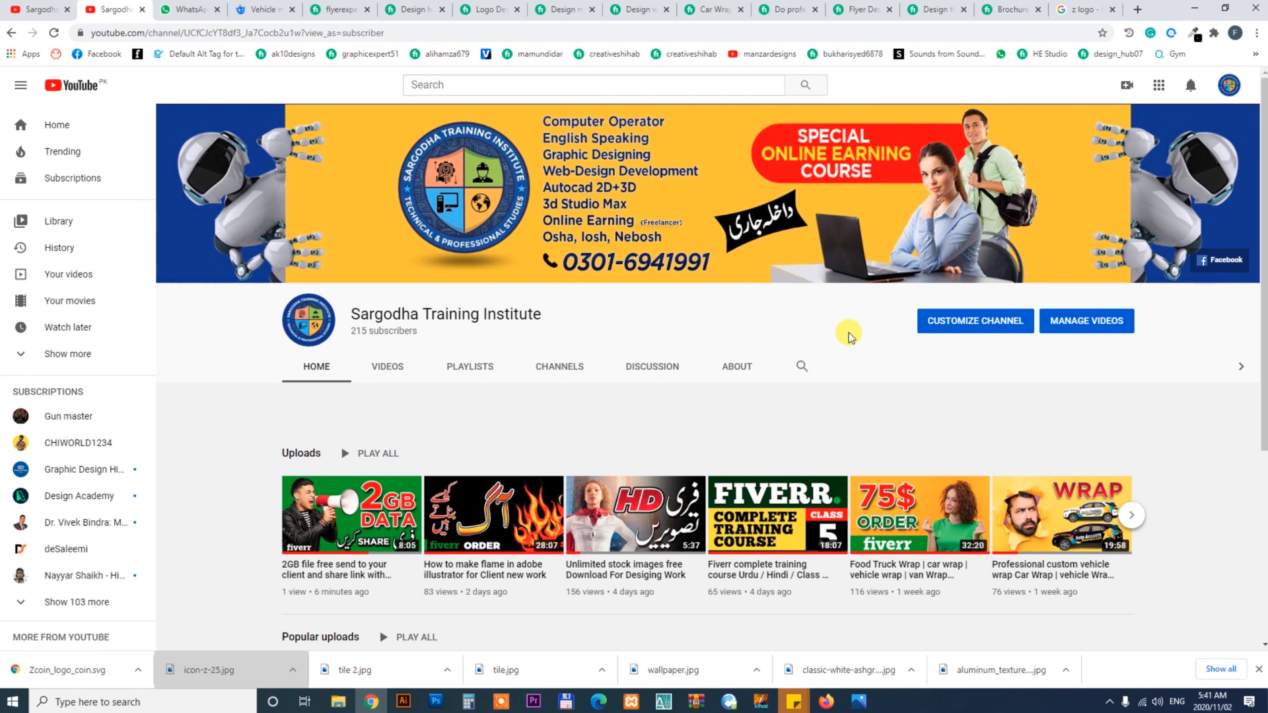
{"action": "left_click", "coordinate": [500, 701]}
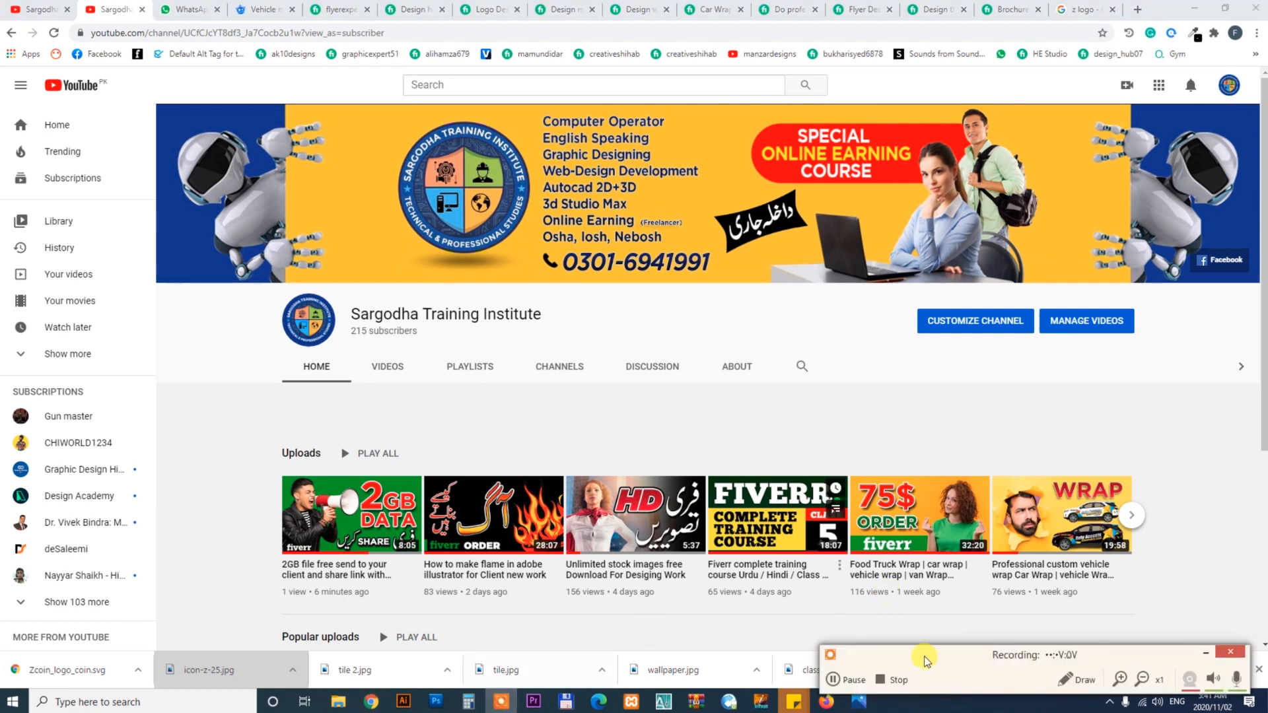